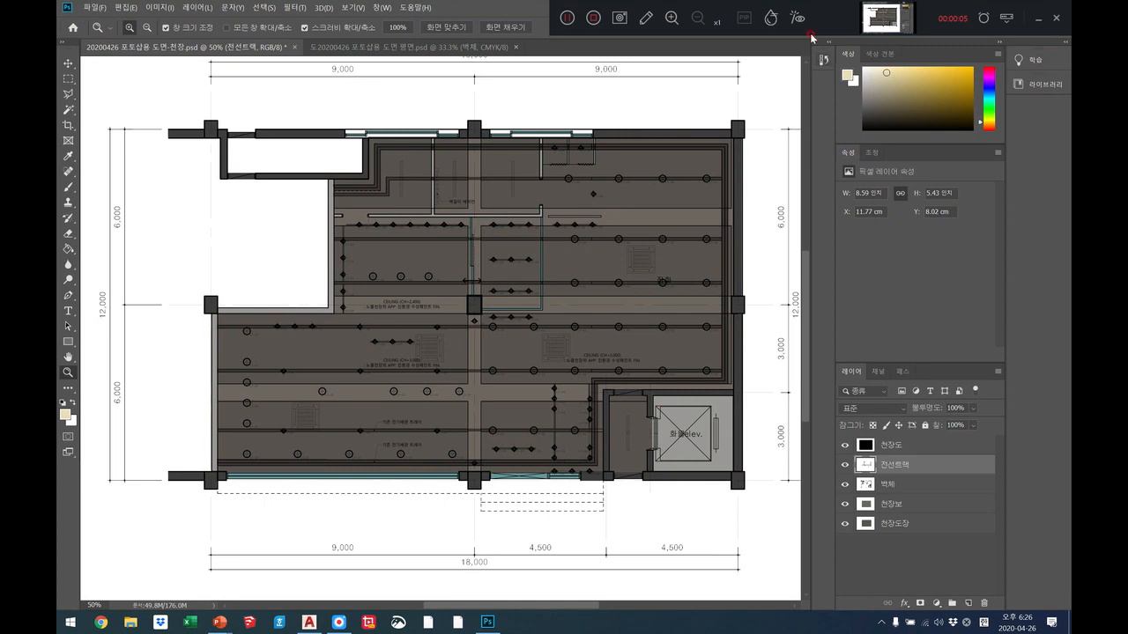
Step: Create a new layer named 조명 directly above the 전선트랙 layer
click(678, 24)
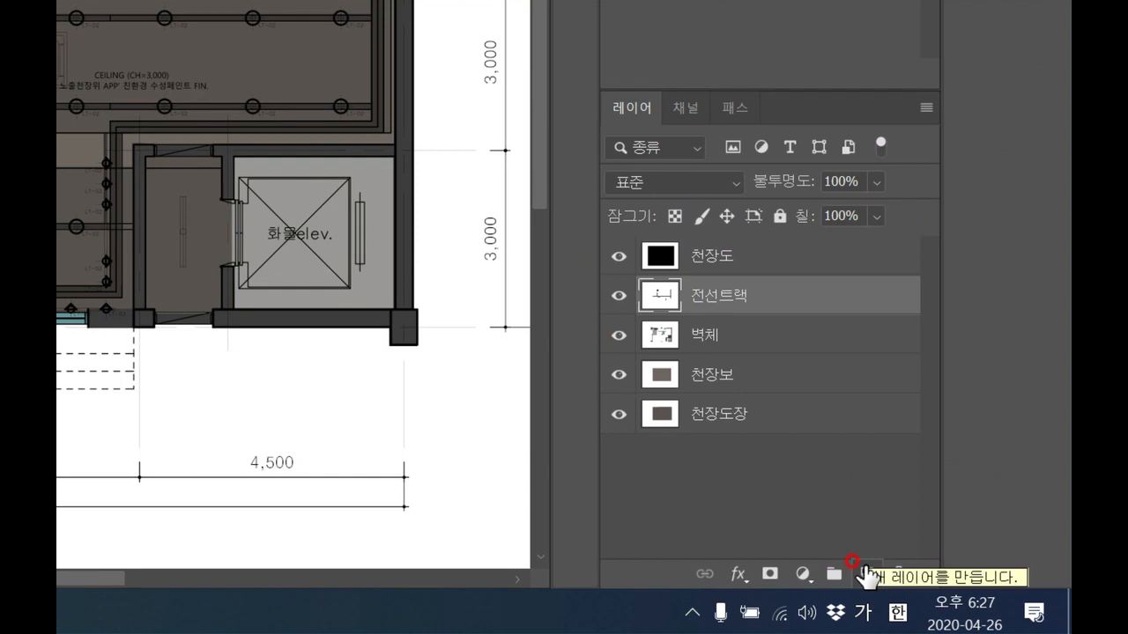
click(868, 574)
double_click(724, 293)
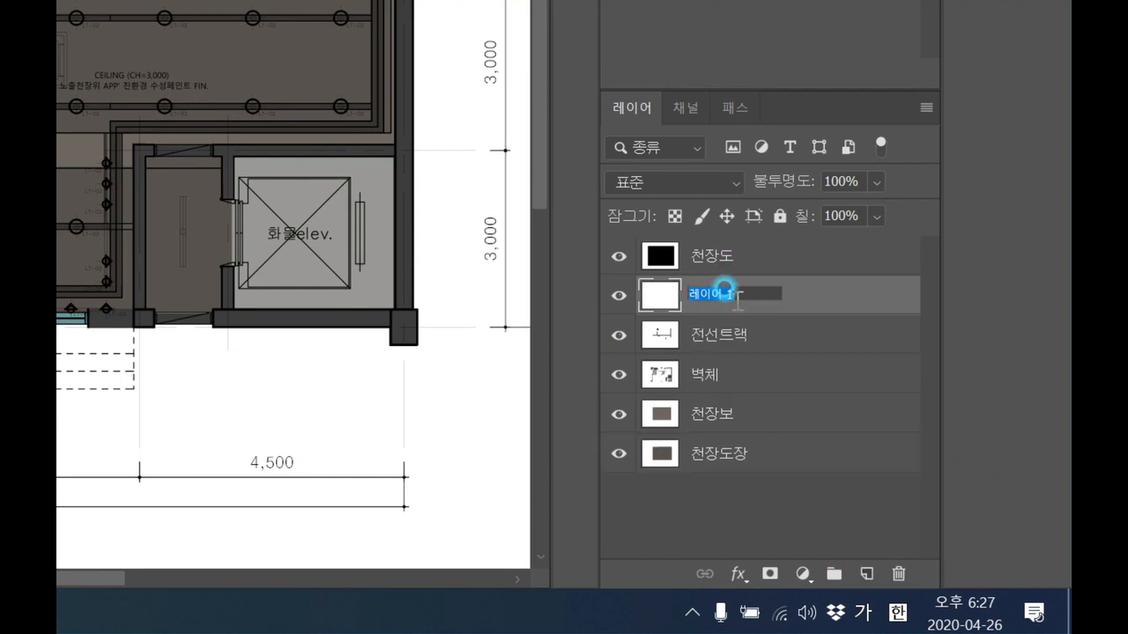
text(ㅈ)
text(며)
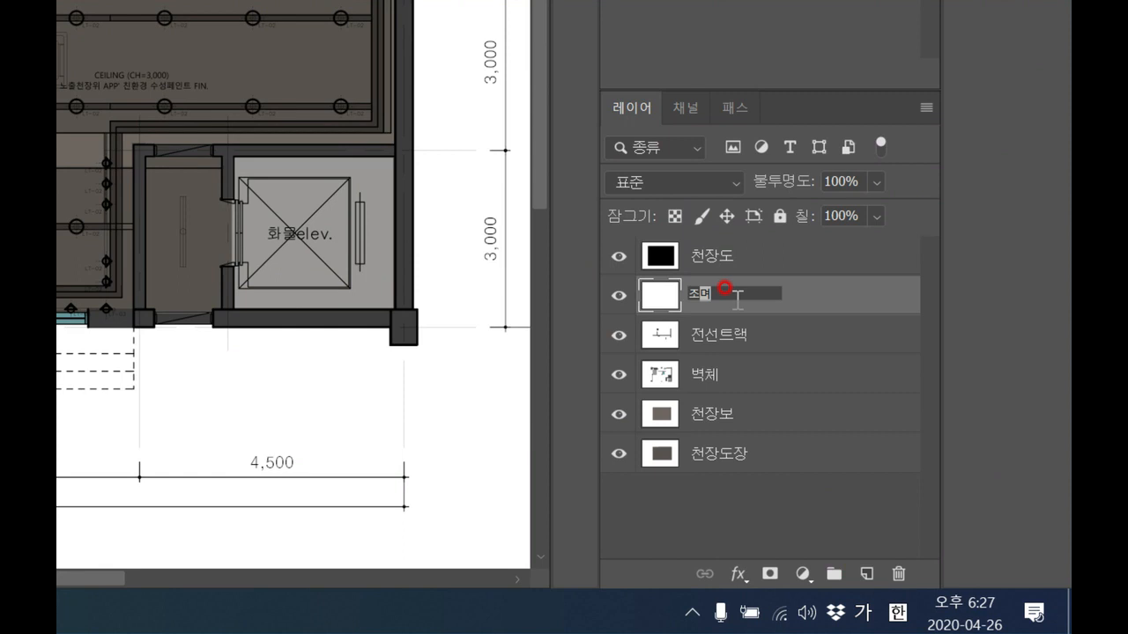
click(881, 297)
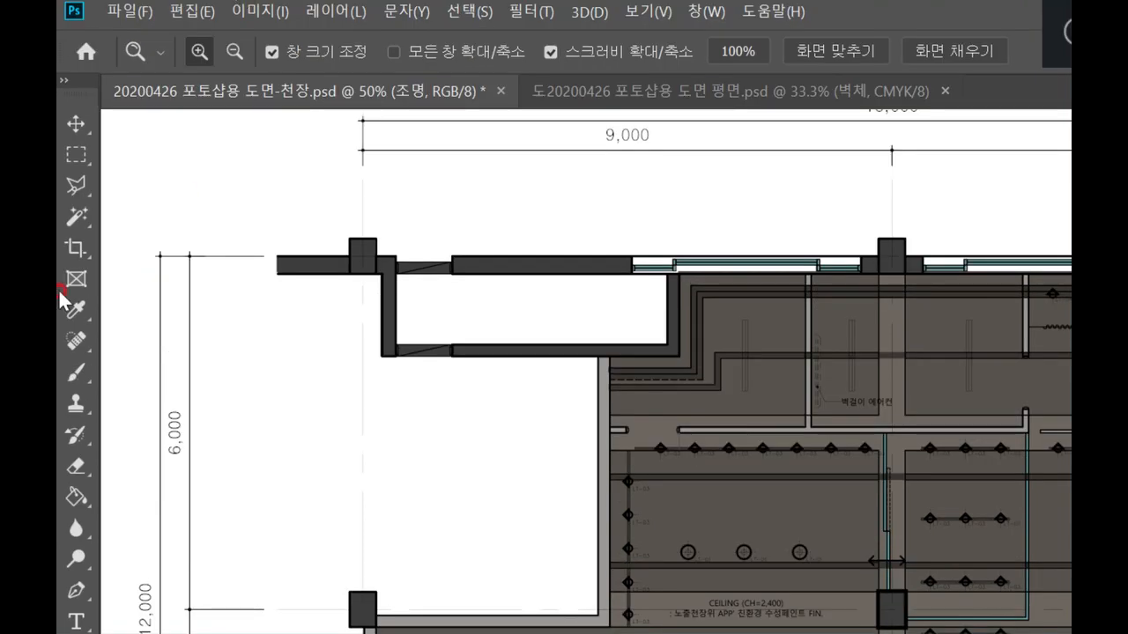
Step: Set up the Brush tool as a soft round brush with a size of 100 pixels
click(77, 375)
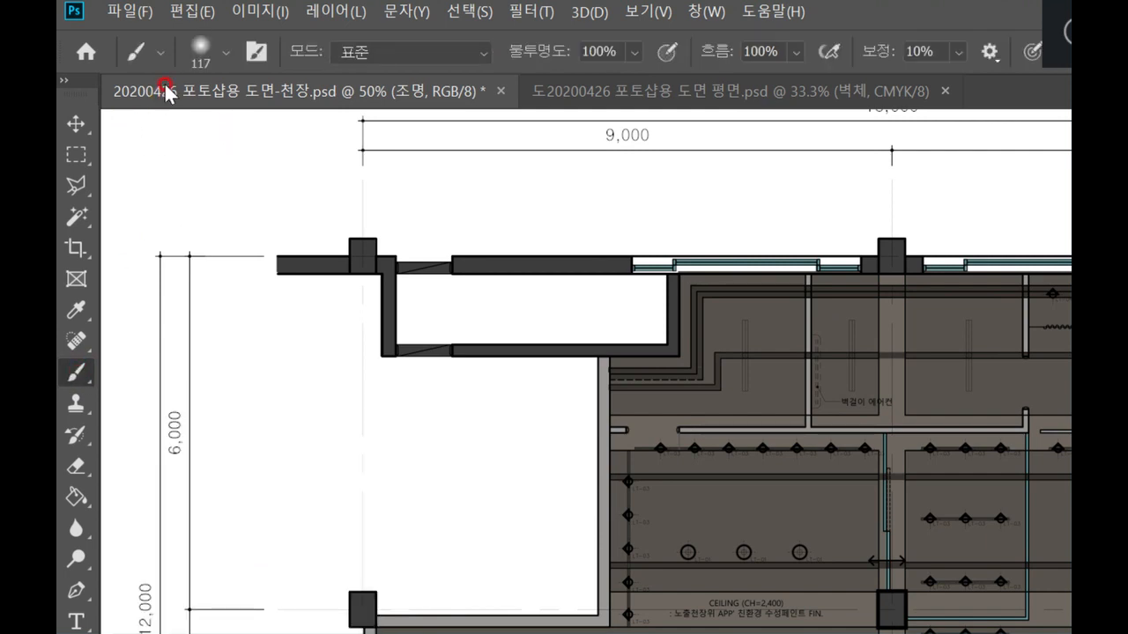
click(160, 57)
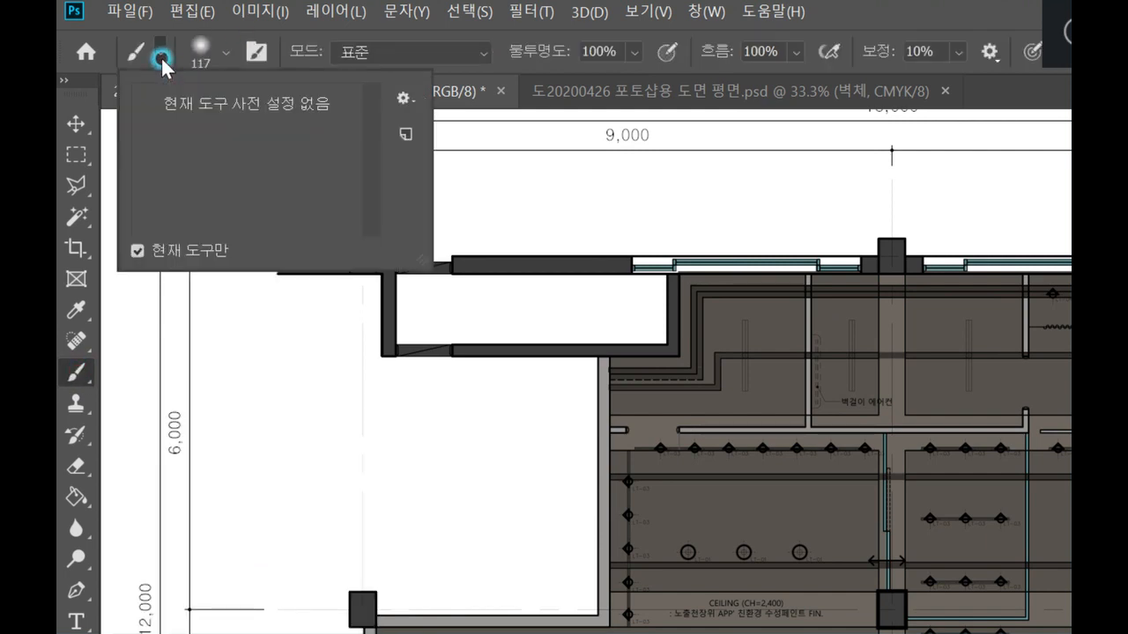
click(160, 56)
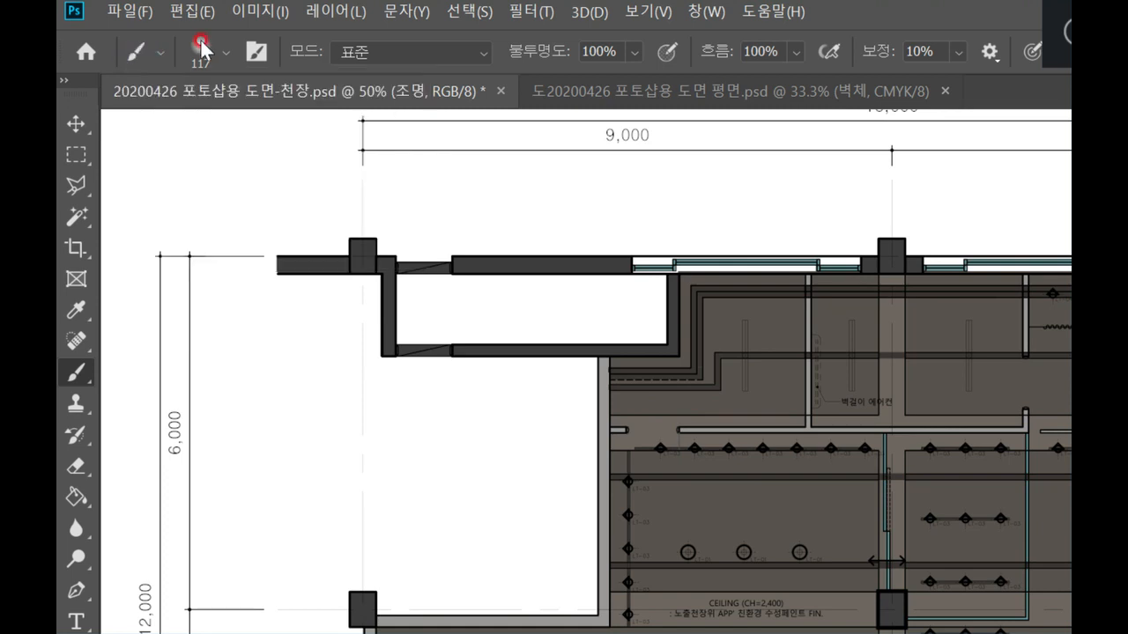
click(226, 53)
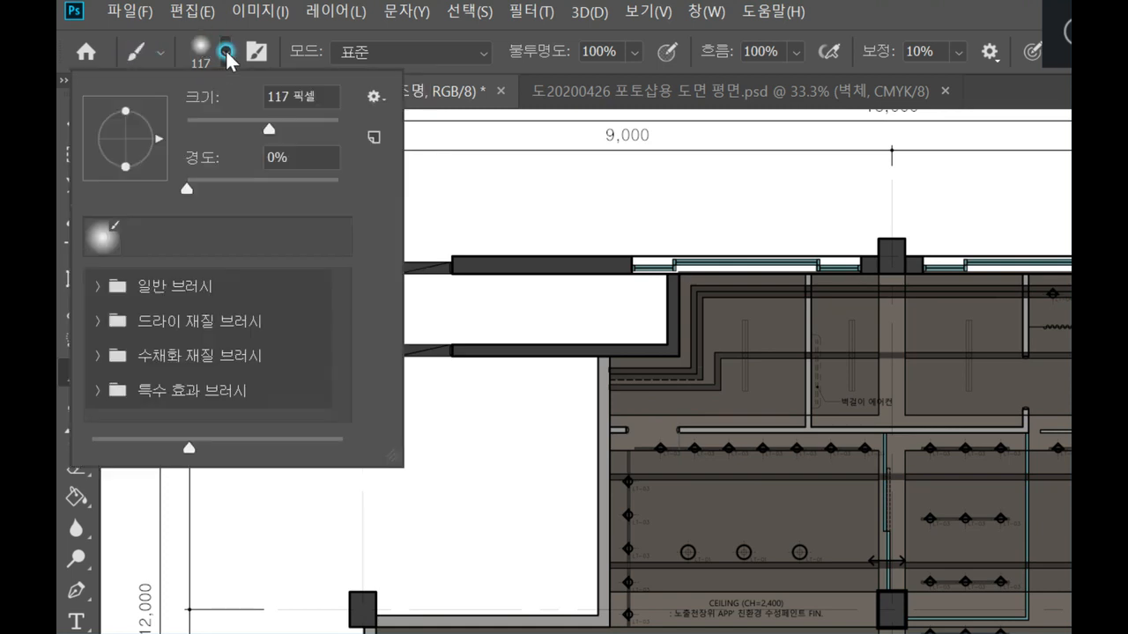
click(214, 121)
click(256, 121)
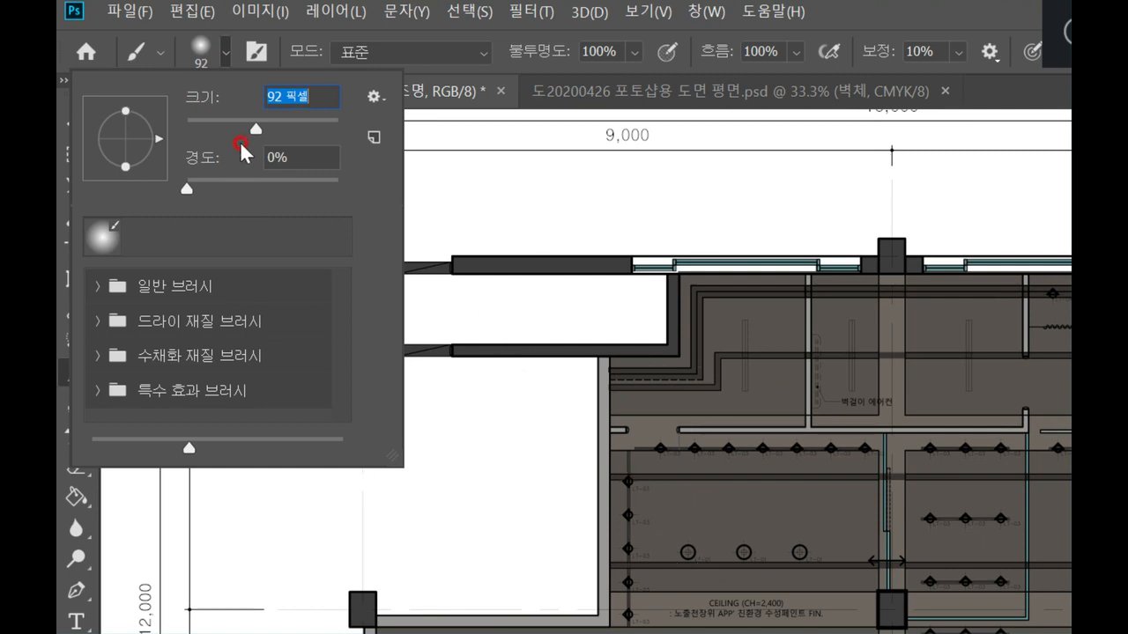
drag(260, 126, 263, 126)
drag(260, 126, 265, 126)
text(100)
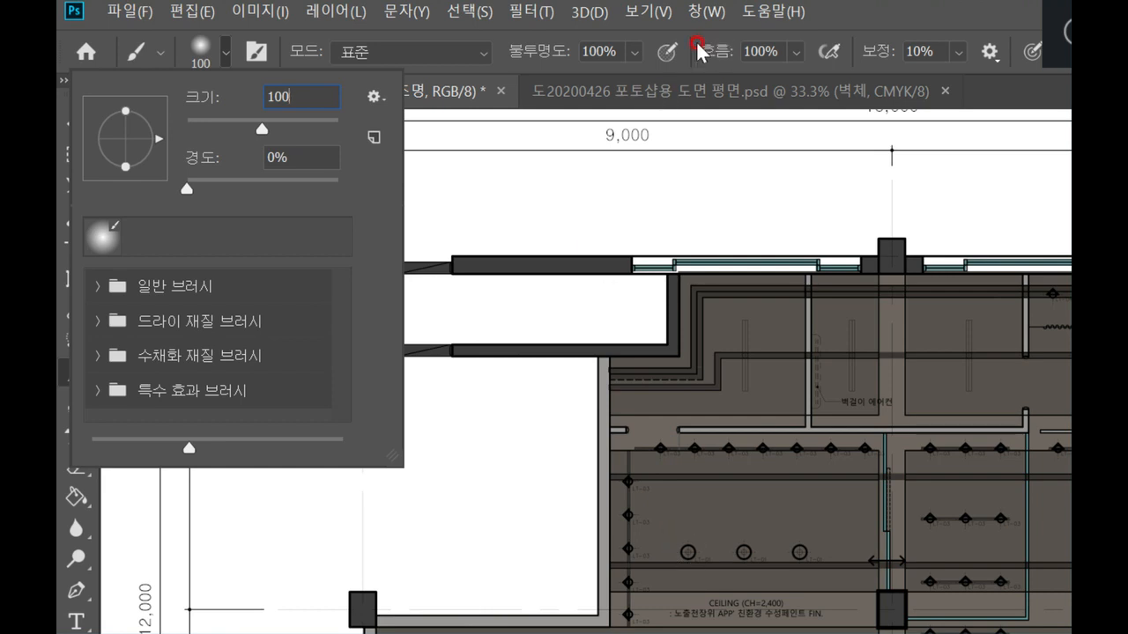
click(665, 3)
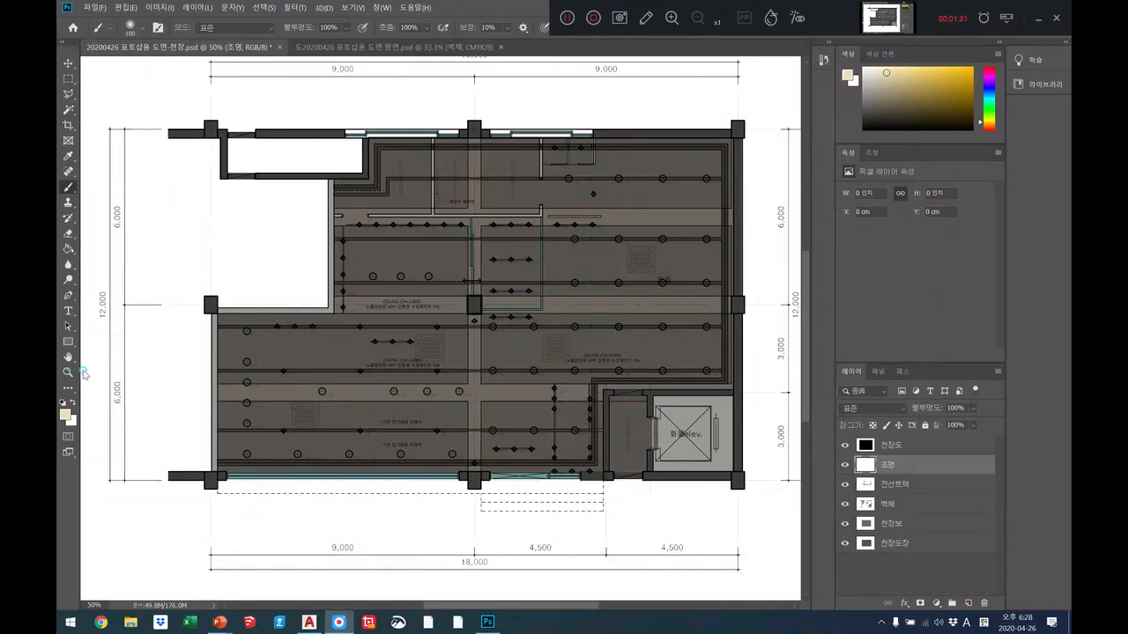
Step: Paint a soft cream glow on each of the three round lights in the CH=2,400 ceiling area
click(351, 335)
scroll(357, 220, up, 1)
click(68, 372)
drag(300, 374, 300, 375)
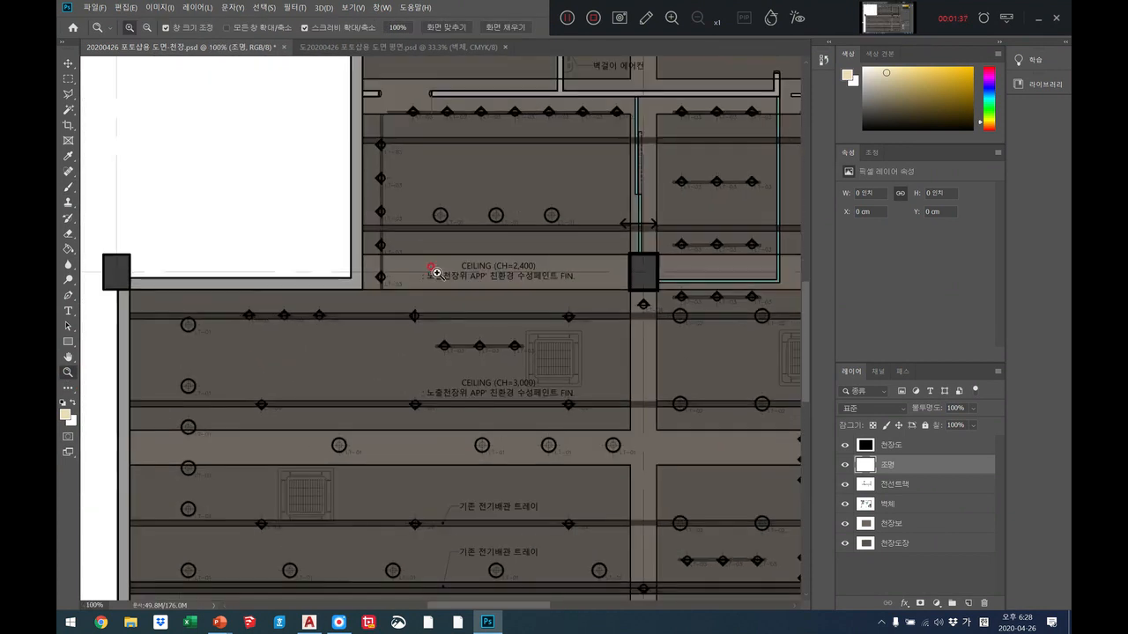
click(68, 187)
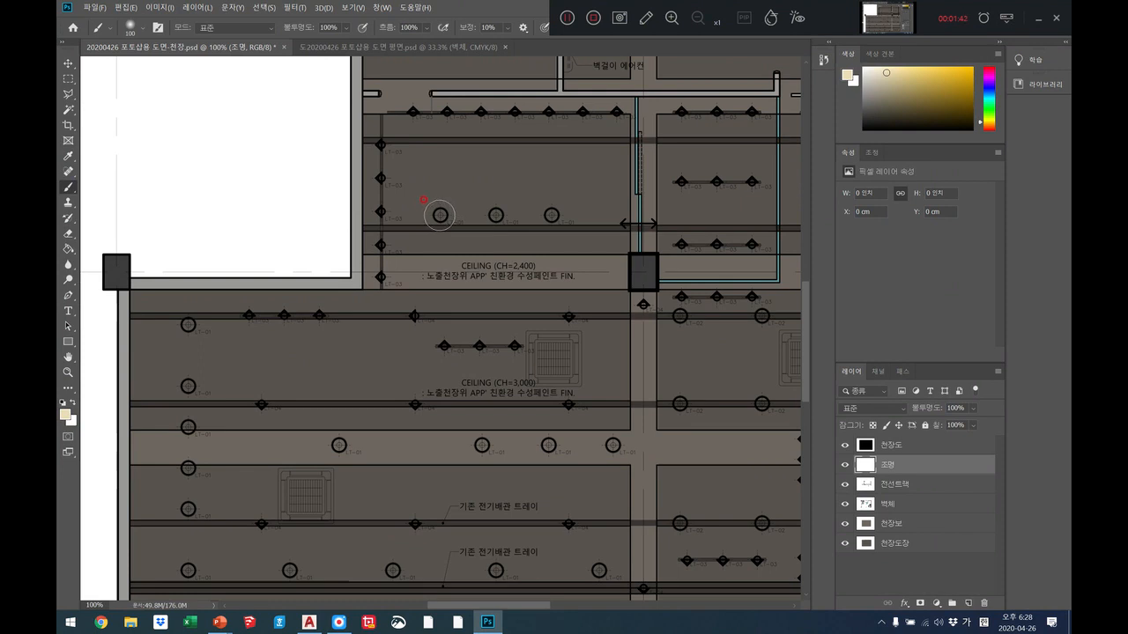
click(439, 215)
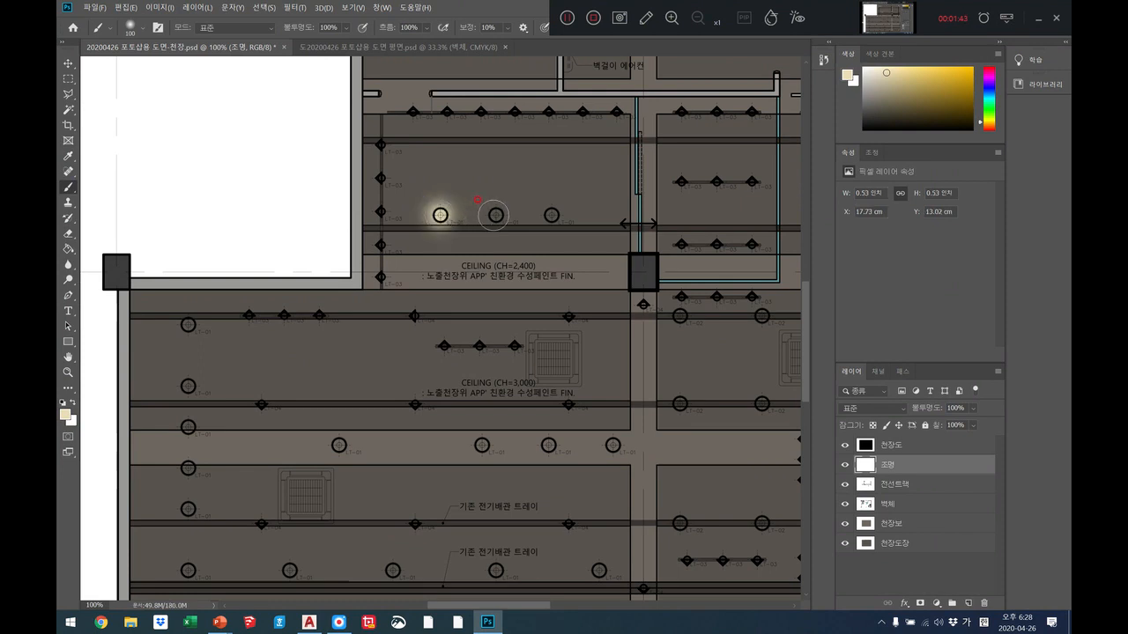
click(494, 215)
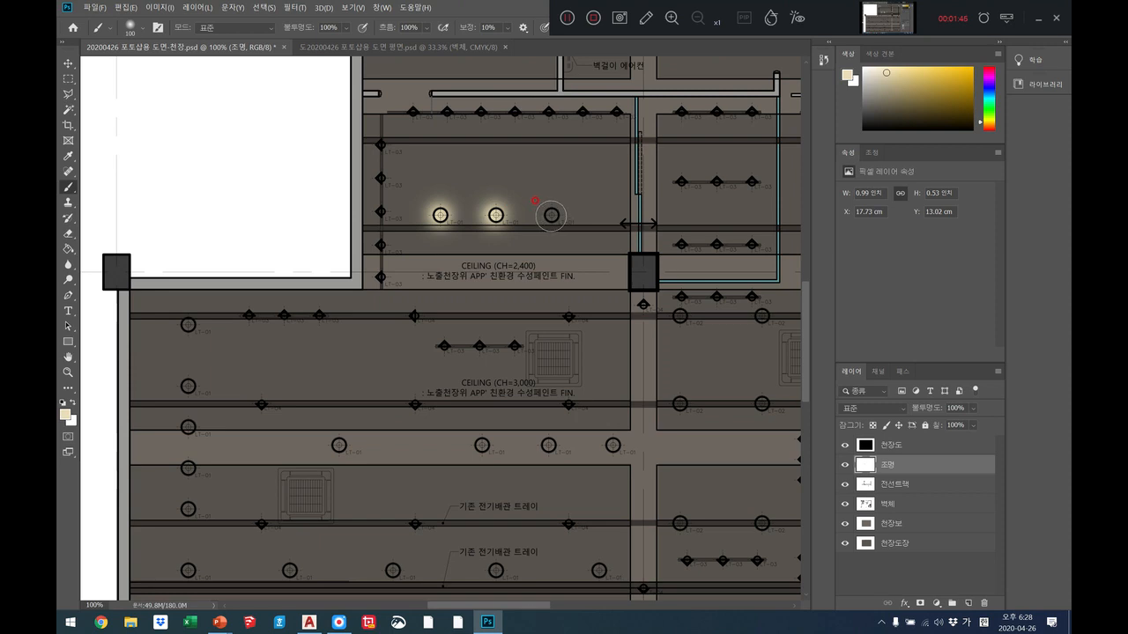
click(550, 215)
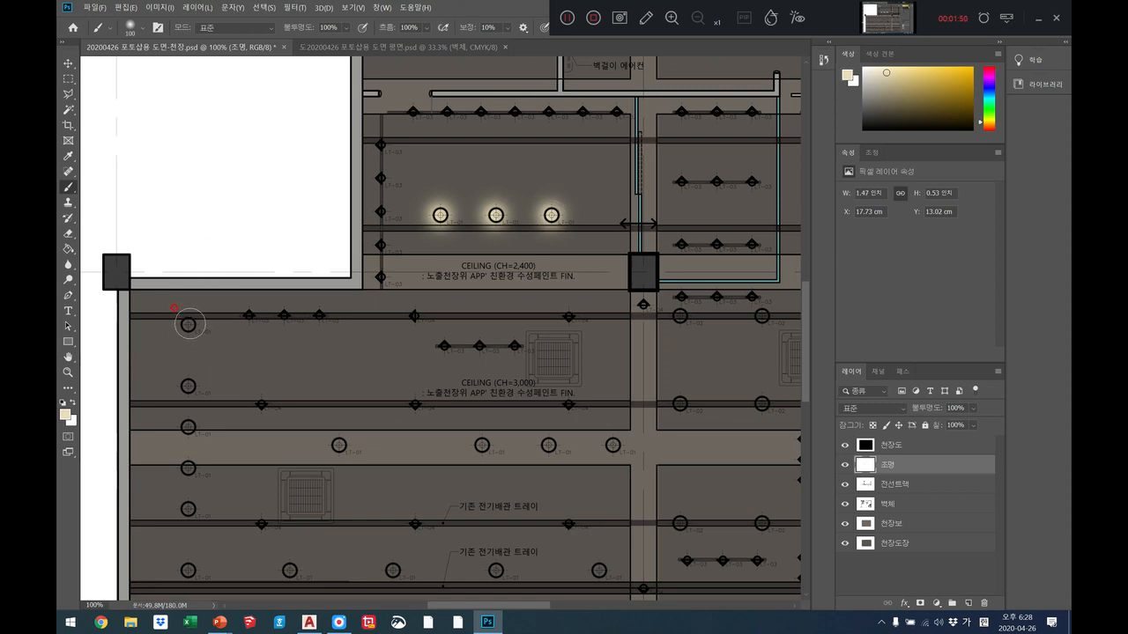
Step: Paint cream glows on the six round lights in the vertical row along the plan's left wall
click(187, 325)
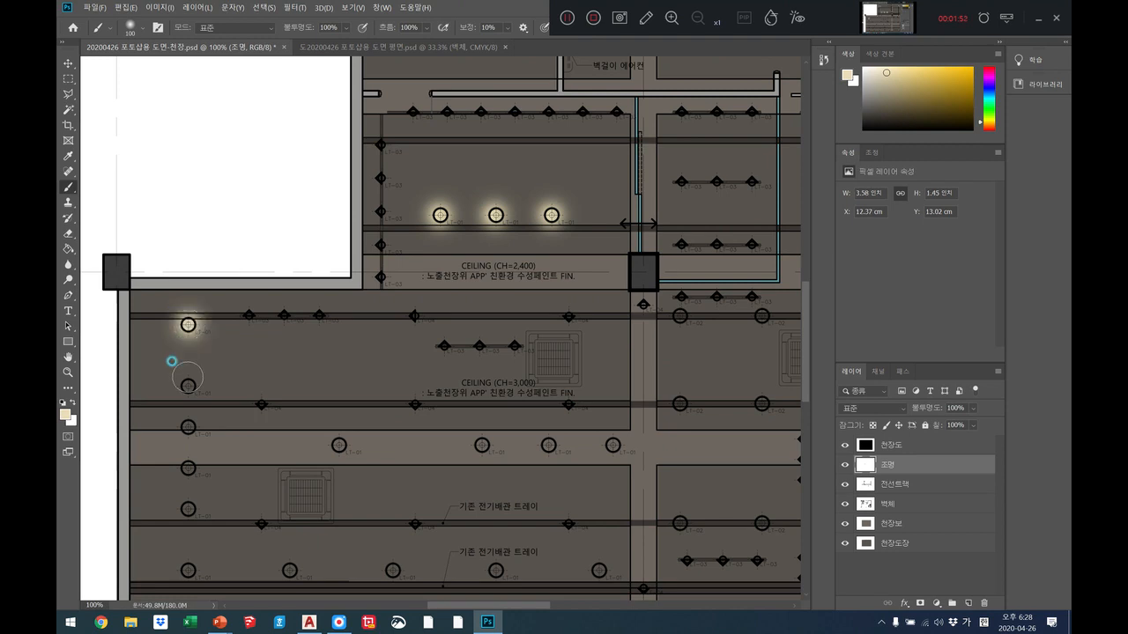
click(188, 385)
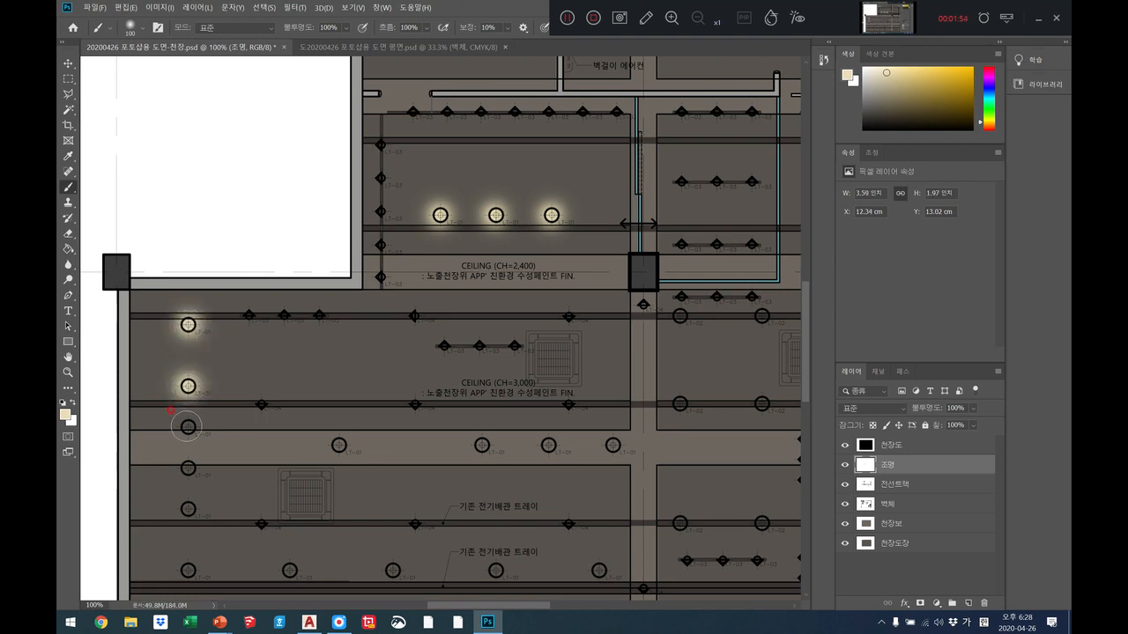
click(187, 427)
click(187, 468)
click(187, 509)
click(188, 571)
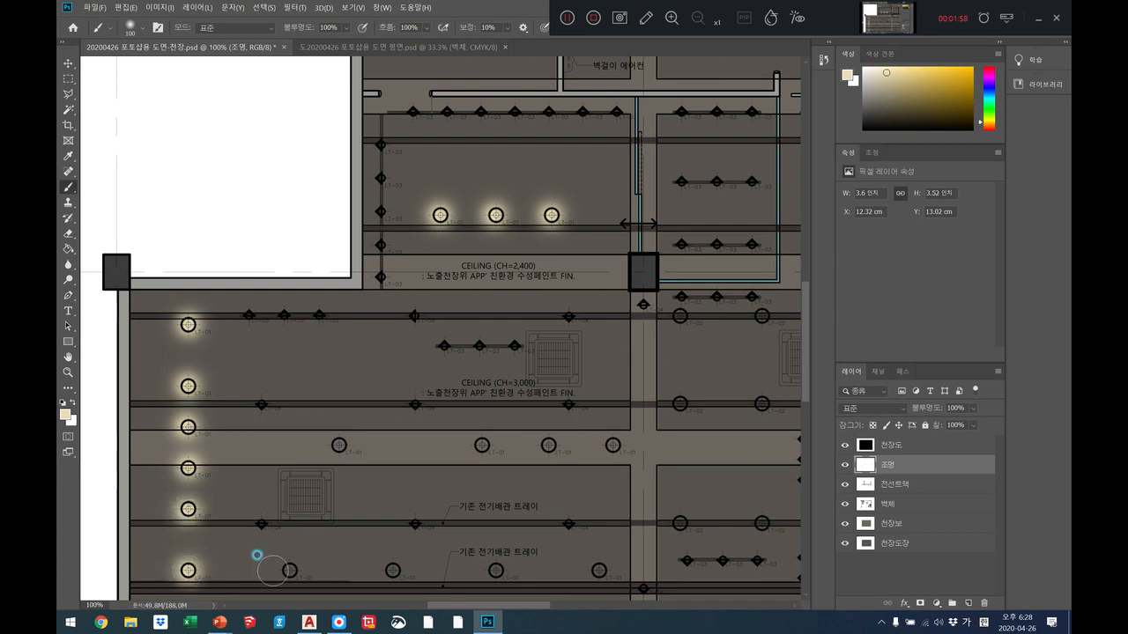
Step: Paint cream glows on the remaining four round lights in the lowest row of the plan's left half
click(290, 570)
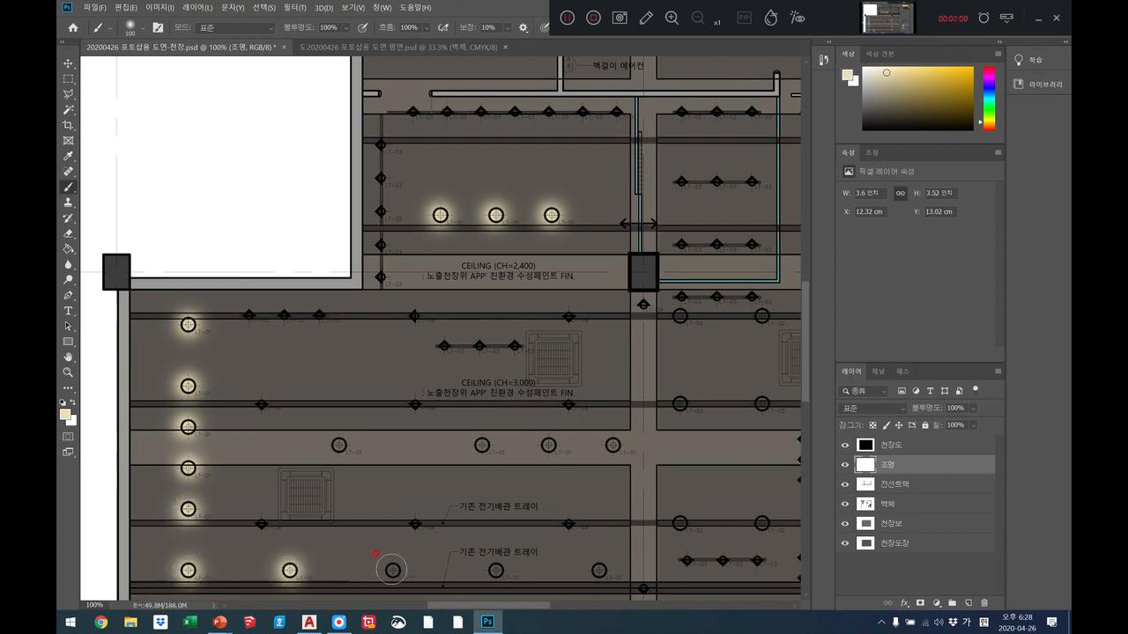
click(393, 571)
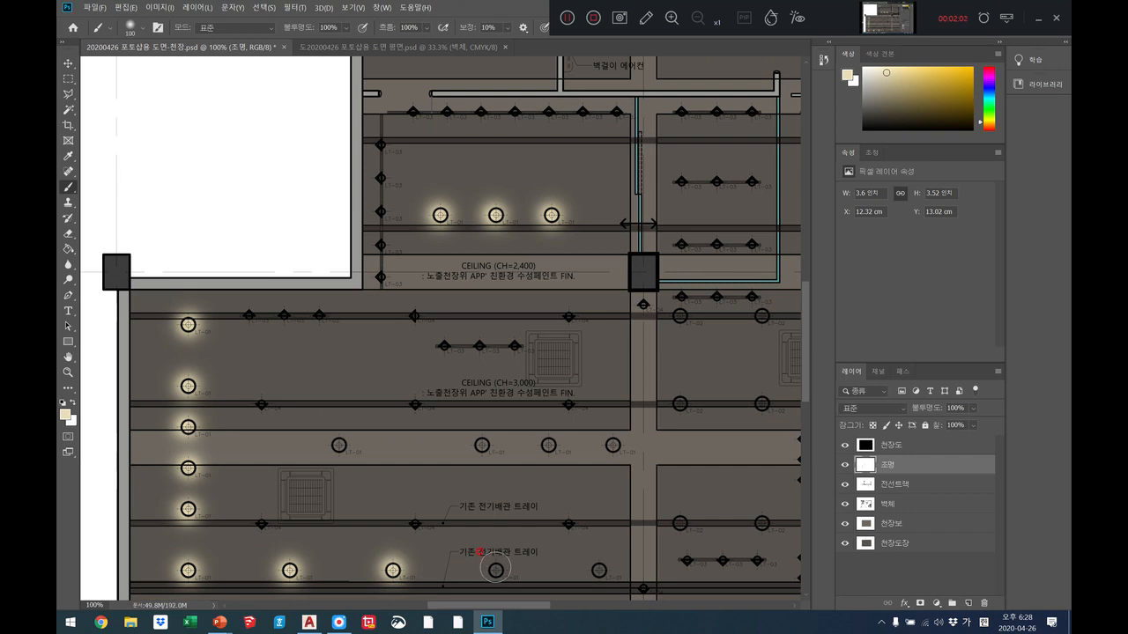
click(496, 570)
click(599, 571)
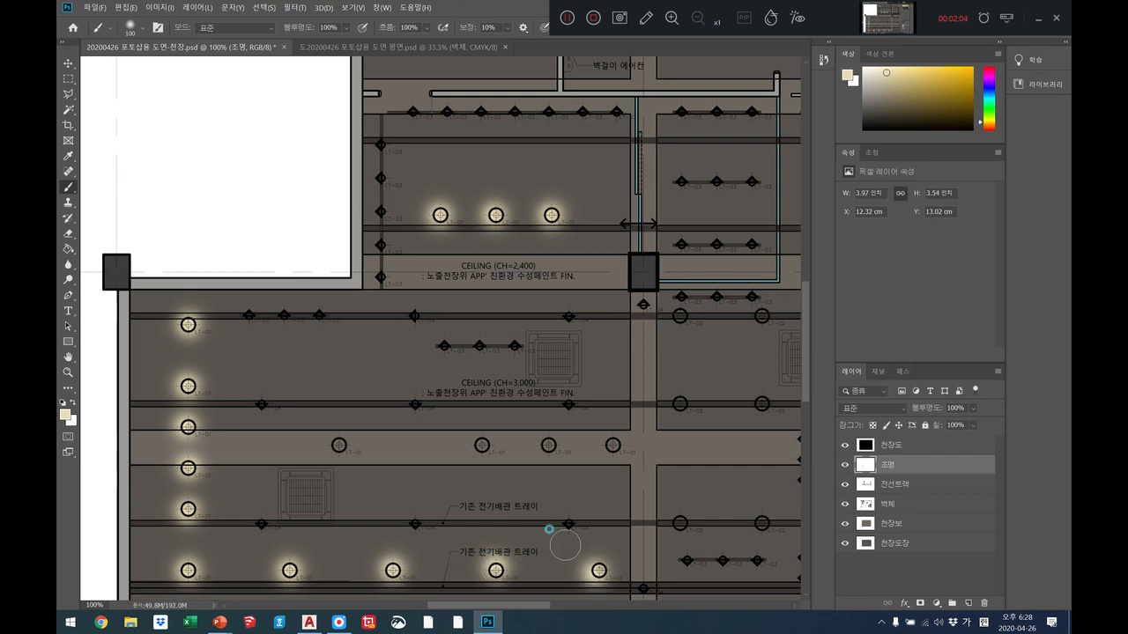
Step: Paint cream glows on the four round lights along the horizontal beam below the CH=3,000 label
click(339, 445)
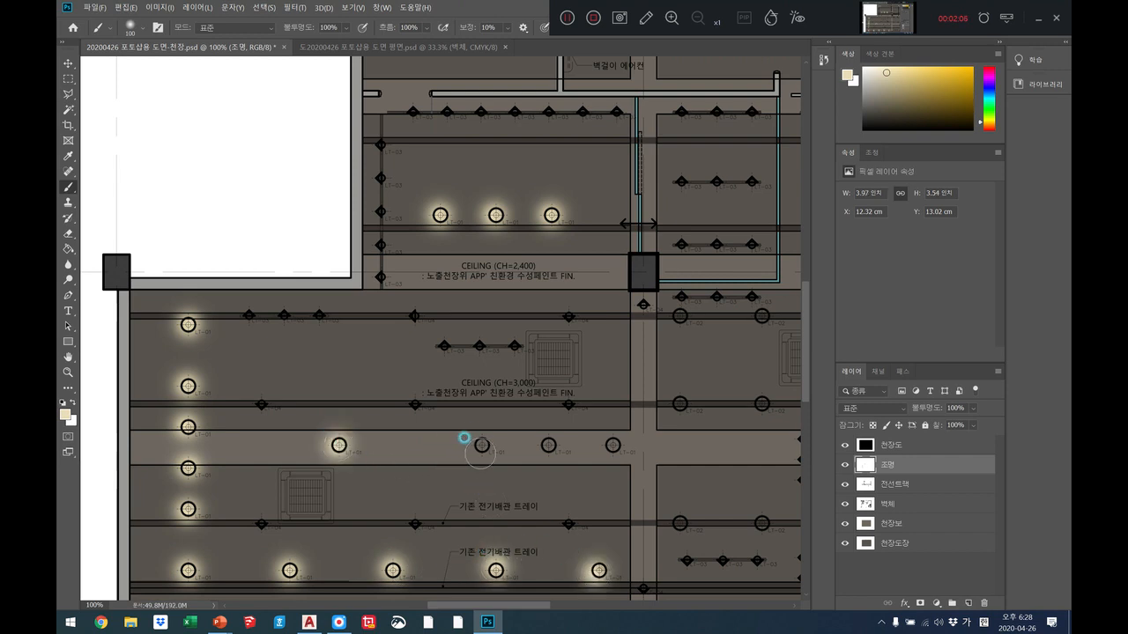
click(482, 445)
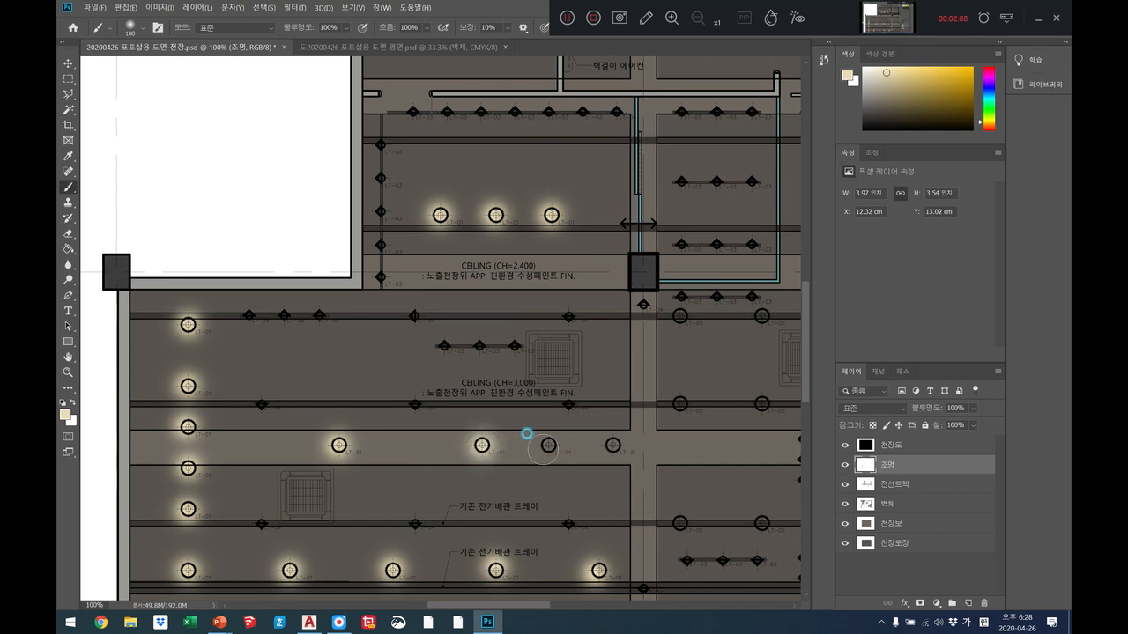
click(548, 445)
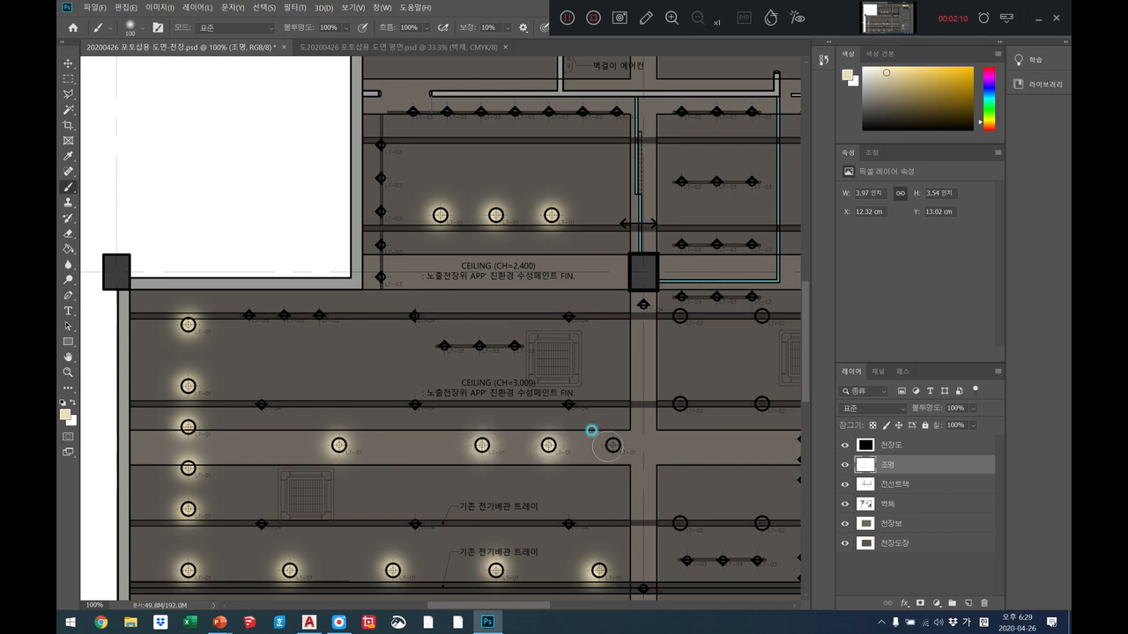
click(612, 444)
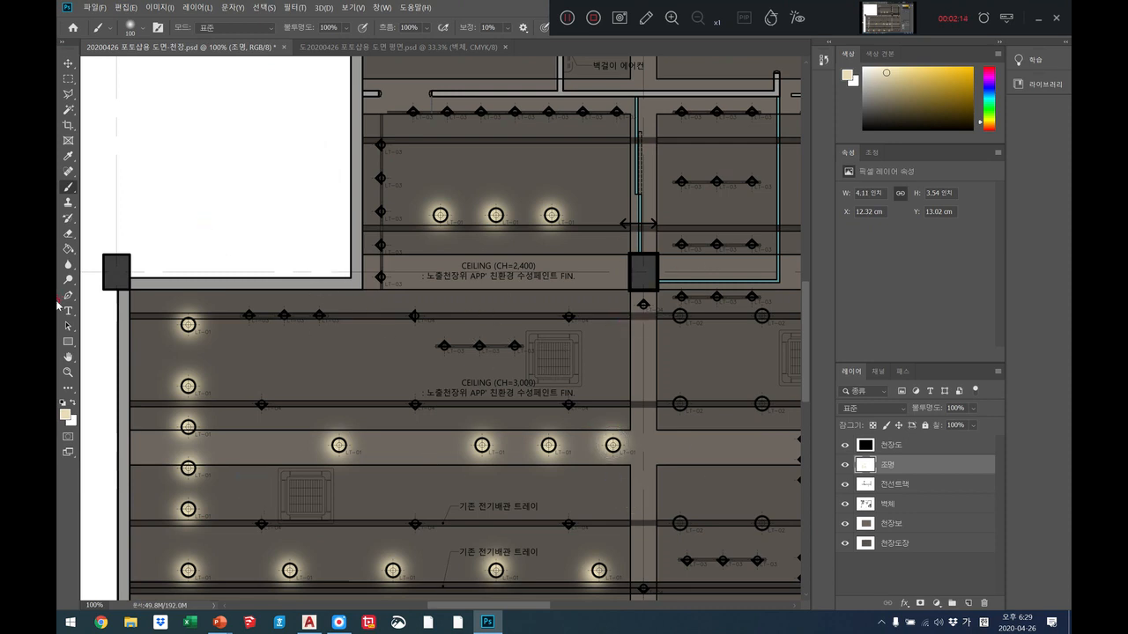
Step: Change the foreground color to a paler, less saturated cream for the lights in the plan's right half
click(68, 358)
drag(674, 383, 397, 388)
drag(493, 401, 440, 346)
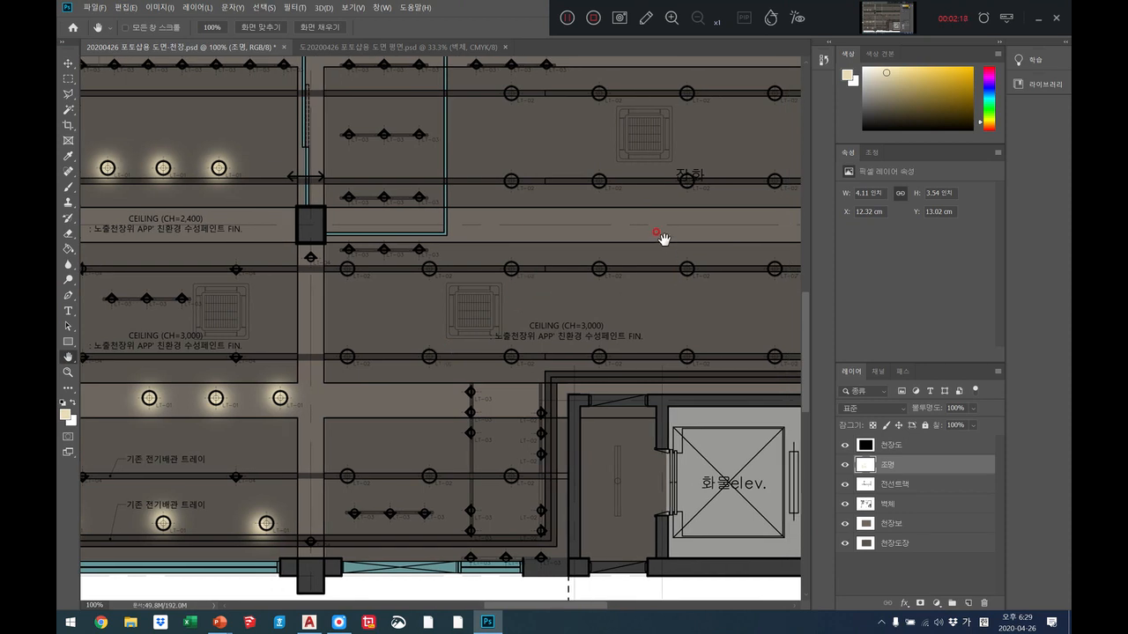
drag(665, 204, 660, 259)
drag(567, 243, 576, 296)
click(885, 75)
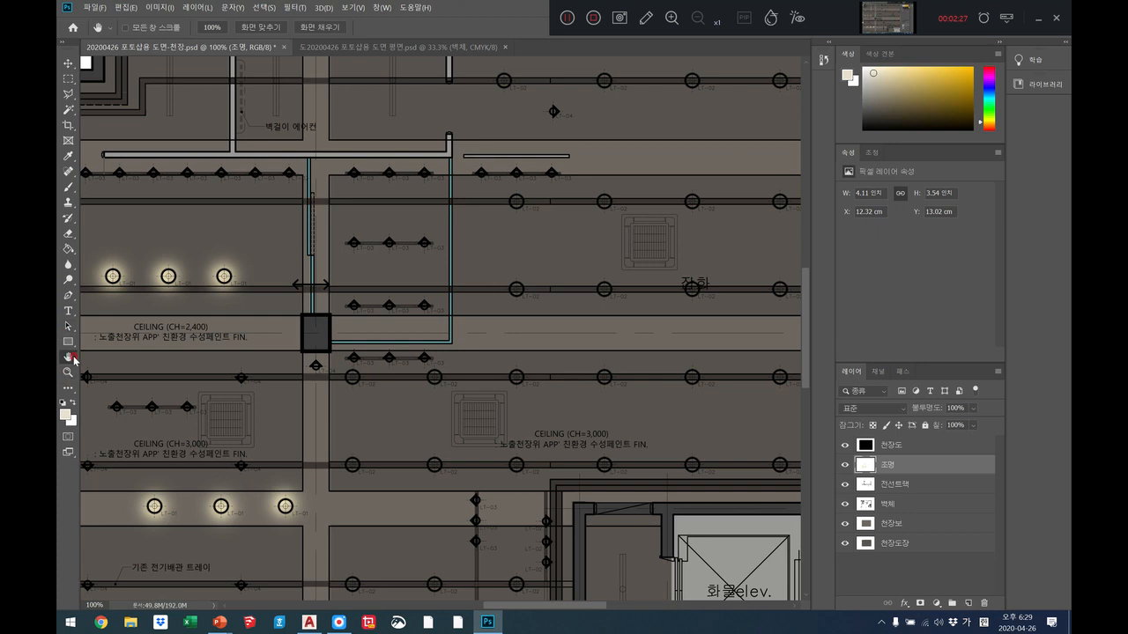
drag(469, 261, 440, 320)
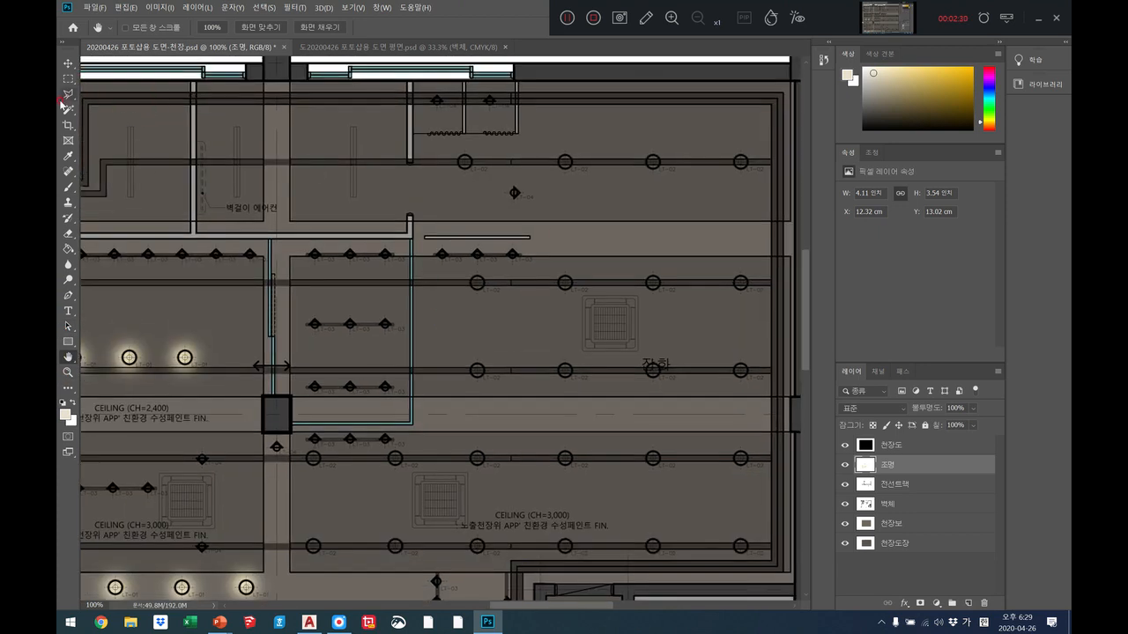
Step: Brush pale glows onto the four round lights in the uppermost row of the plan's right half
click(68, 187)
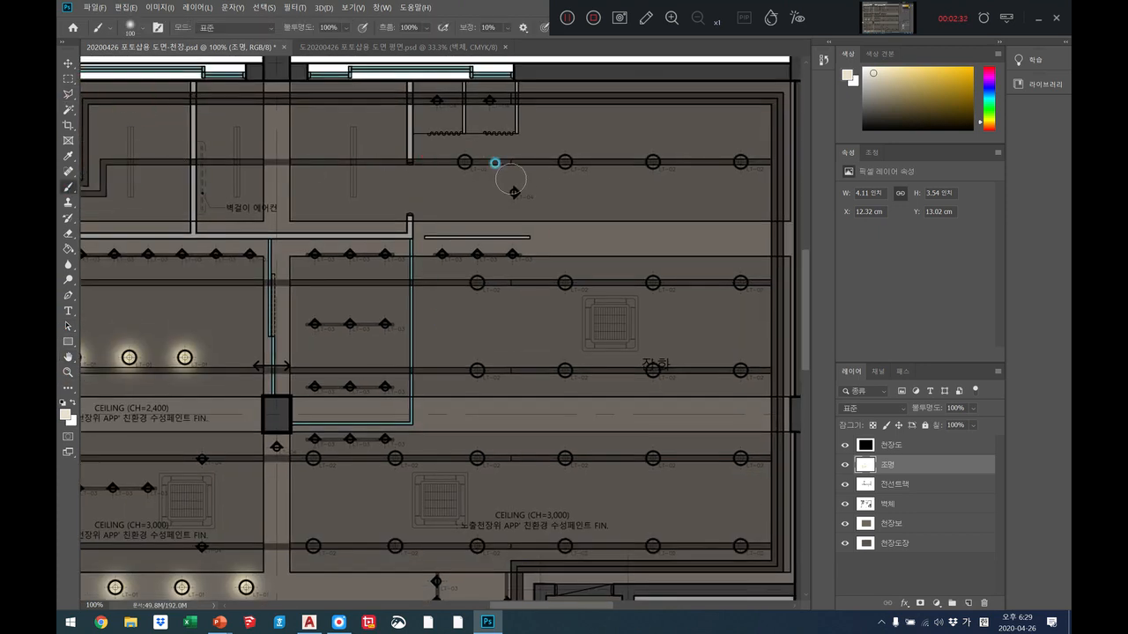
click(465, 161)
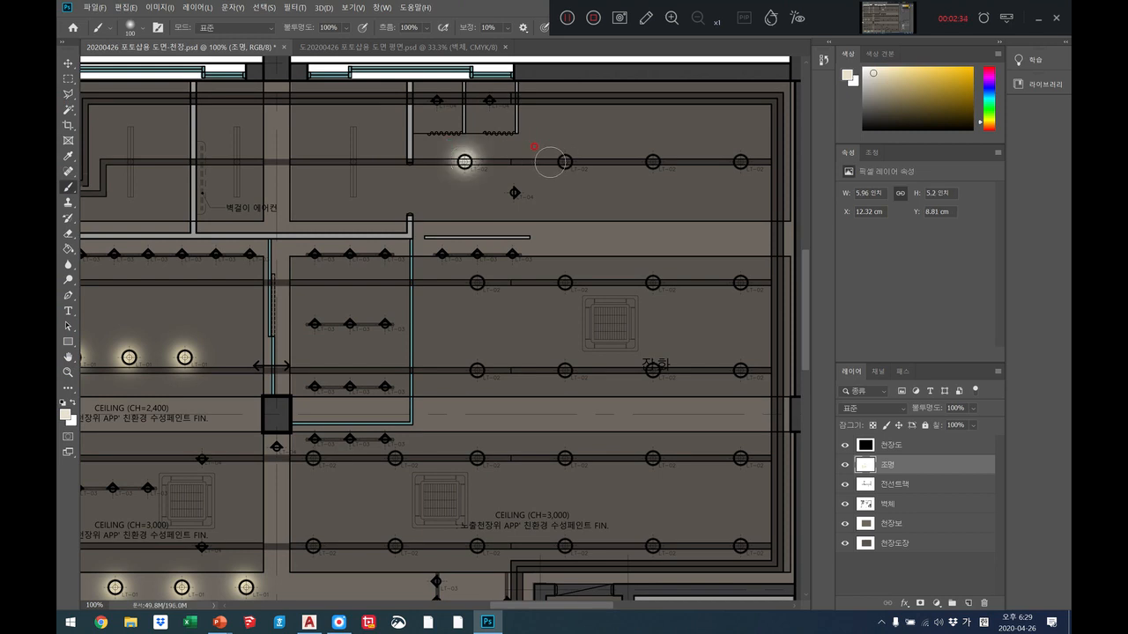
click(565, 161)
click(653, 161)
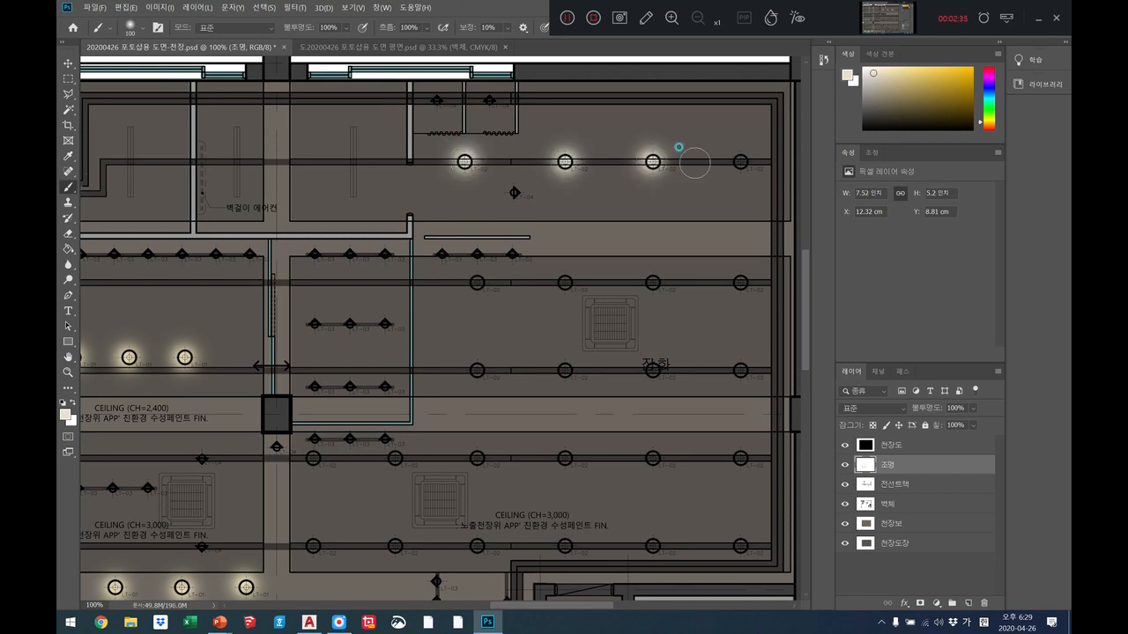
click(740, 161)
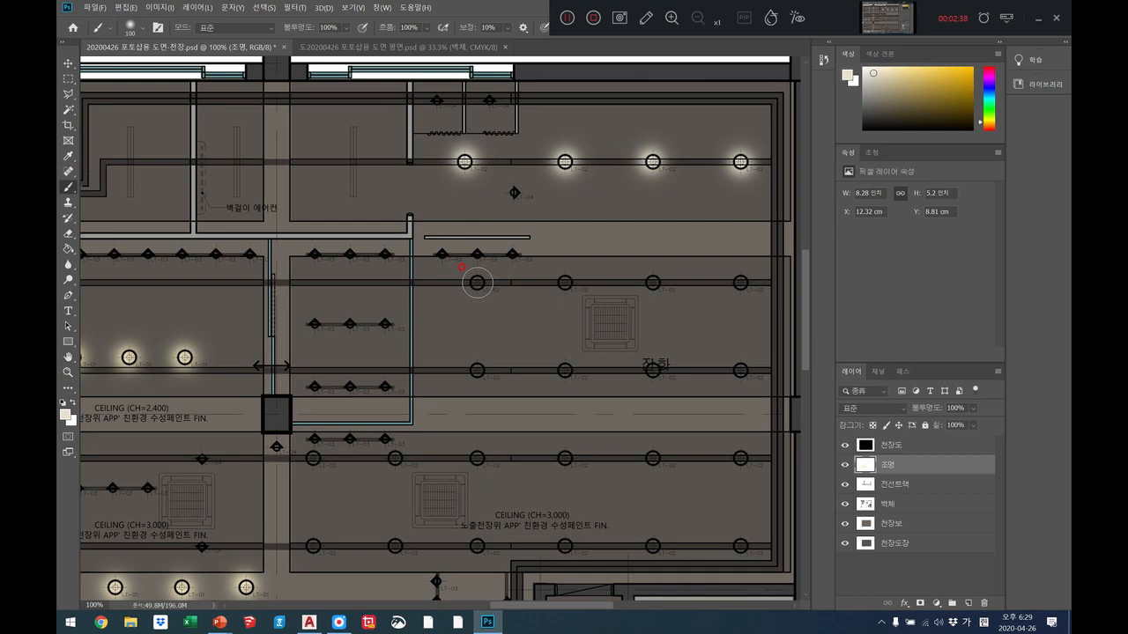
Step: Paint pale glows on the eight round LT-02 lights in the second and third rows of the plan's right half
click(476, 281)
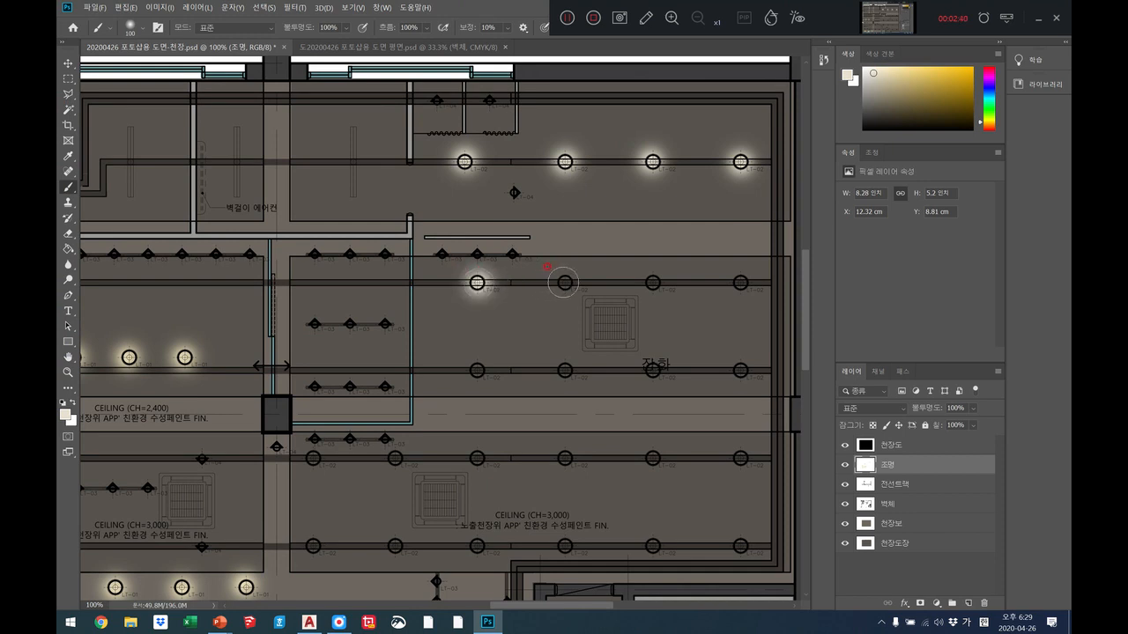
click(564, 282)
click(652, 282)
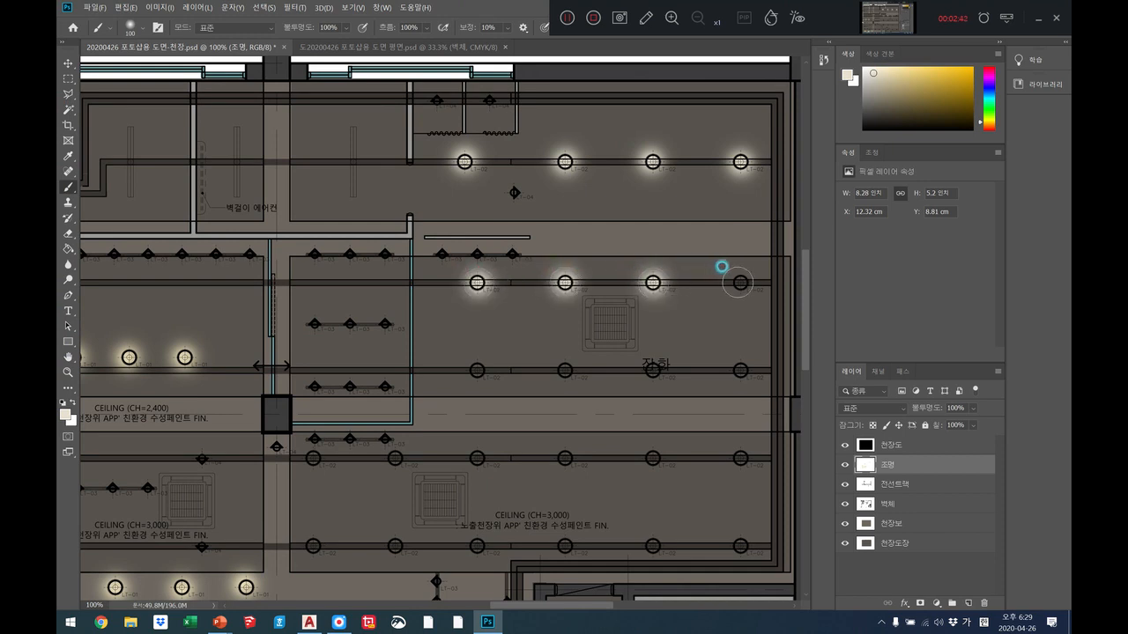
click(740, 282)
click(477, 370)
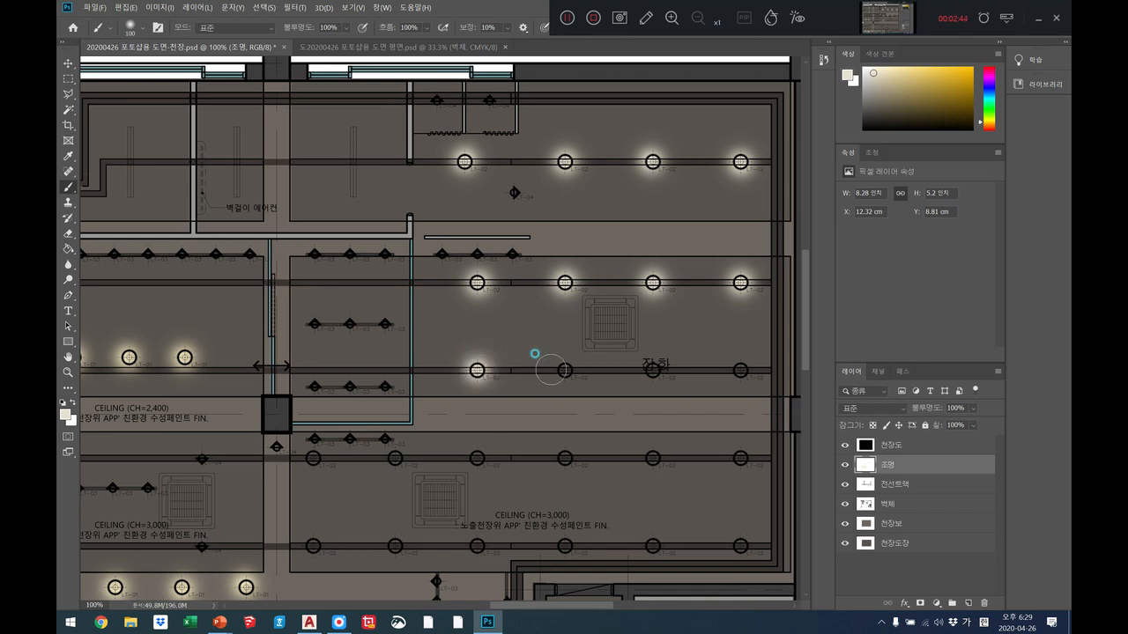
click(565, 370)
click(652, 370)
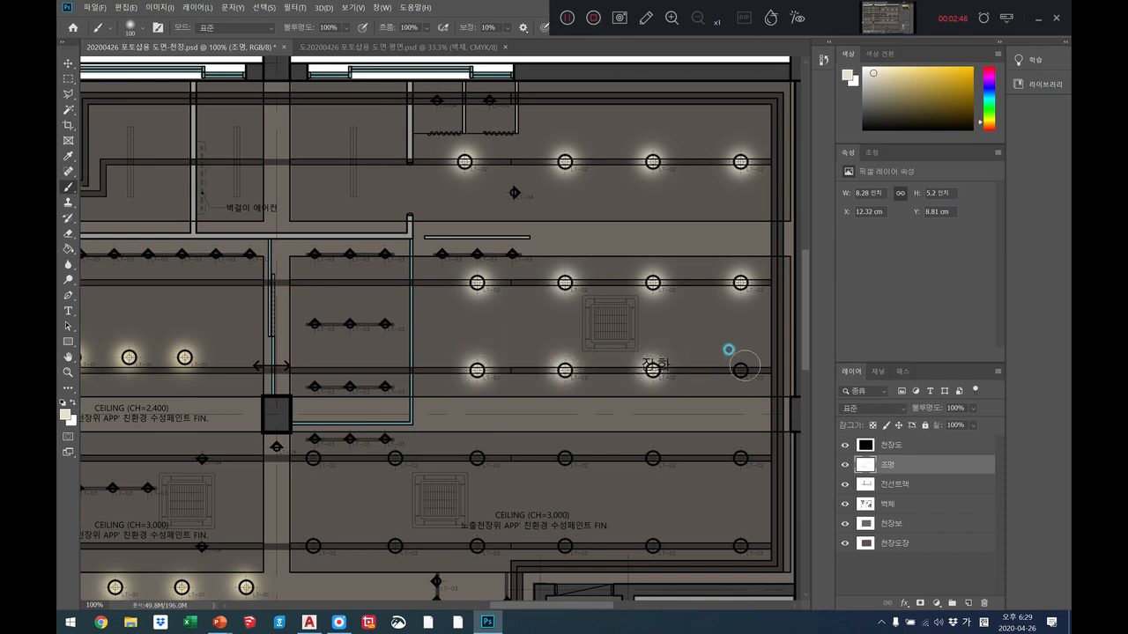
click(740, 370)
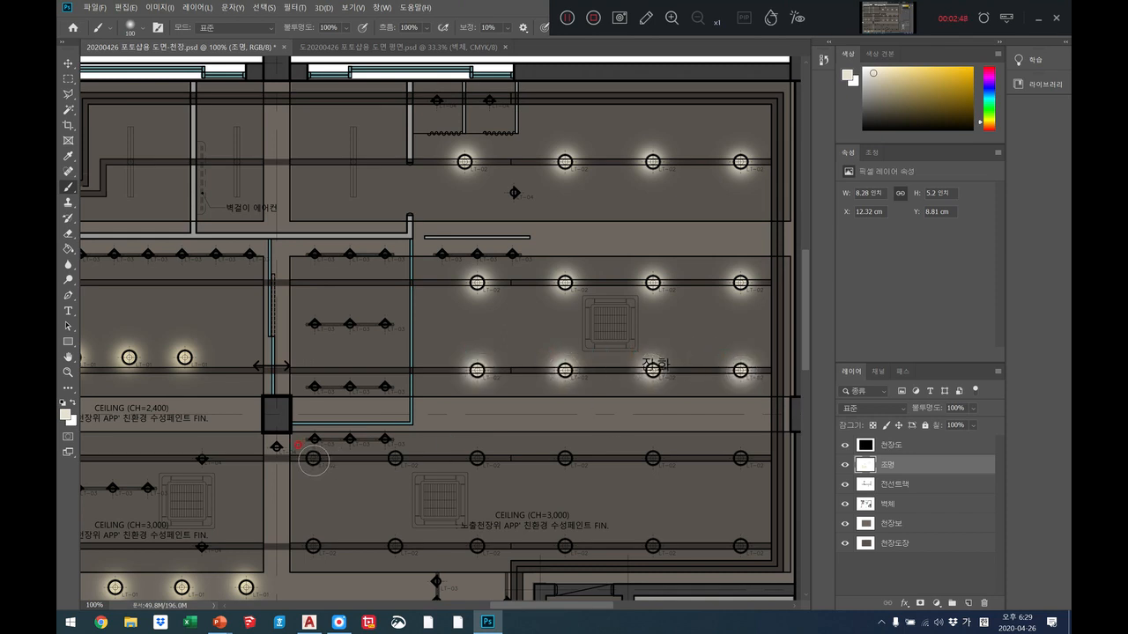
Step: Paint pale glows on the six round lights in the row just above the right-hand CH=3,000 label
click(313, 458)
click(394, 458)
click(476, 458)
click(564, 457)
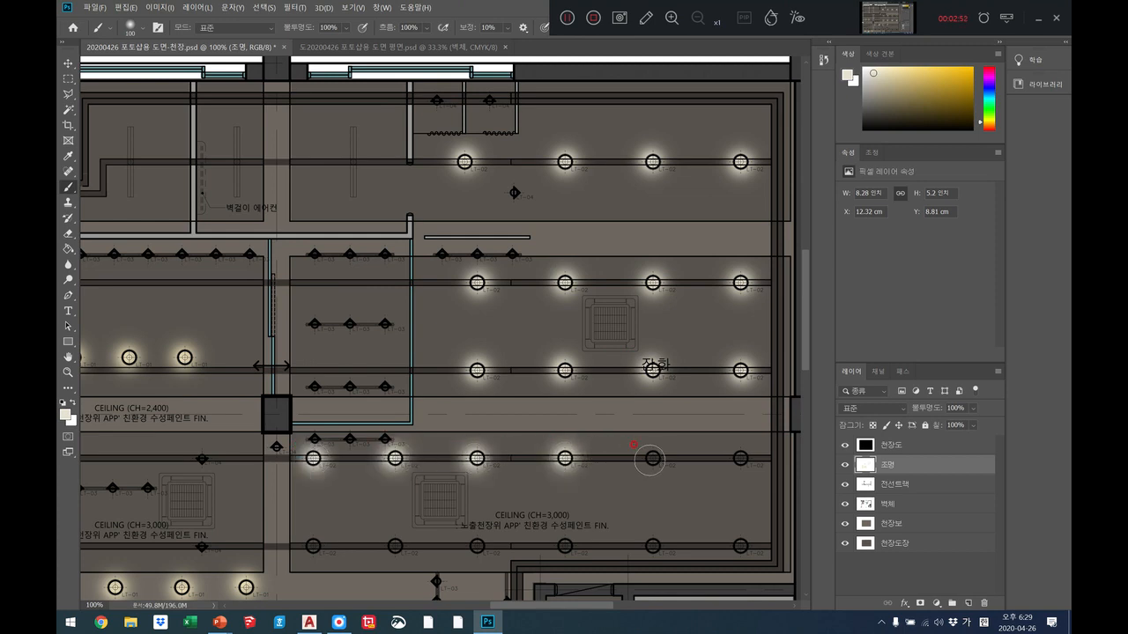
click(653, 458)
click(740, 458)
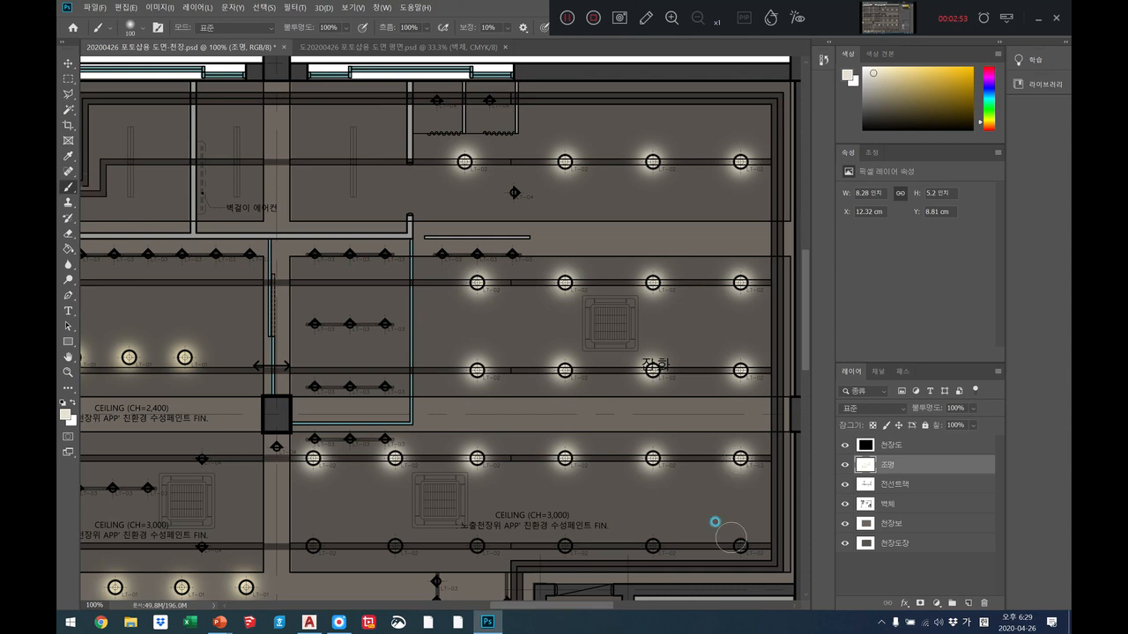
Step: Paint pale glows on the six round lights in the row just below the right-hand CH=3,000 label
click(740, 546)
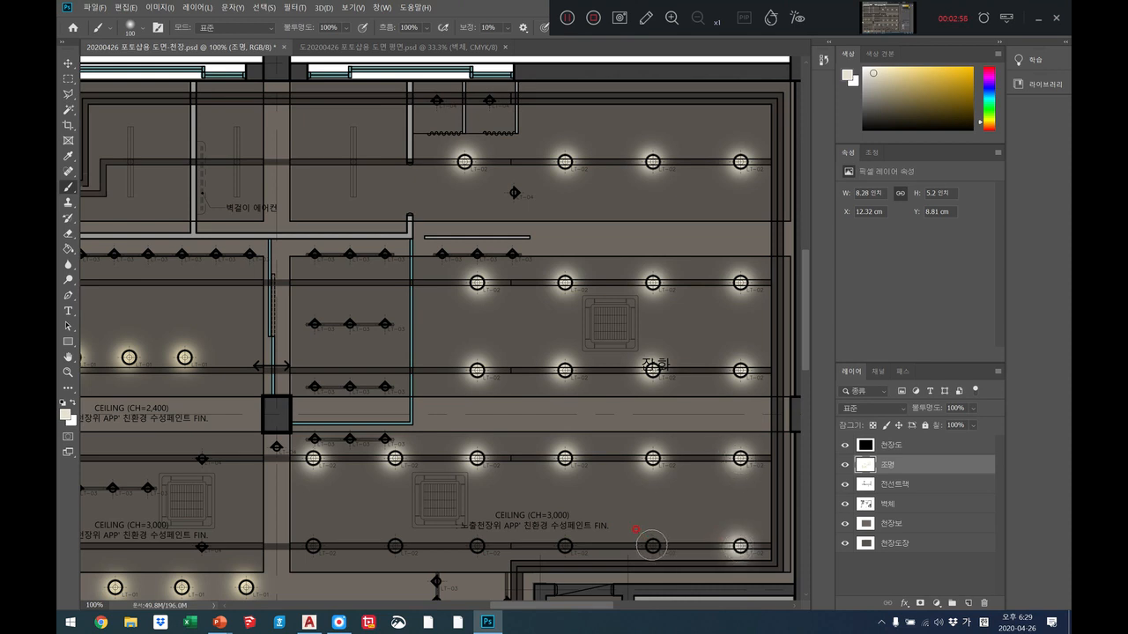
click(653, 546)
click(565, 546)
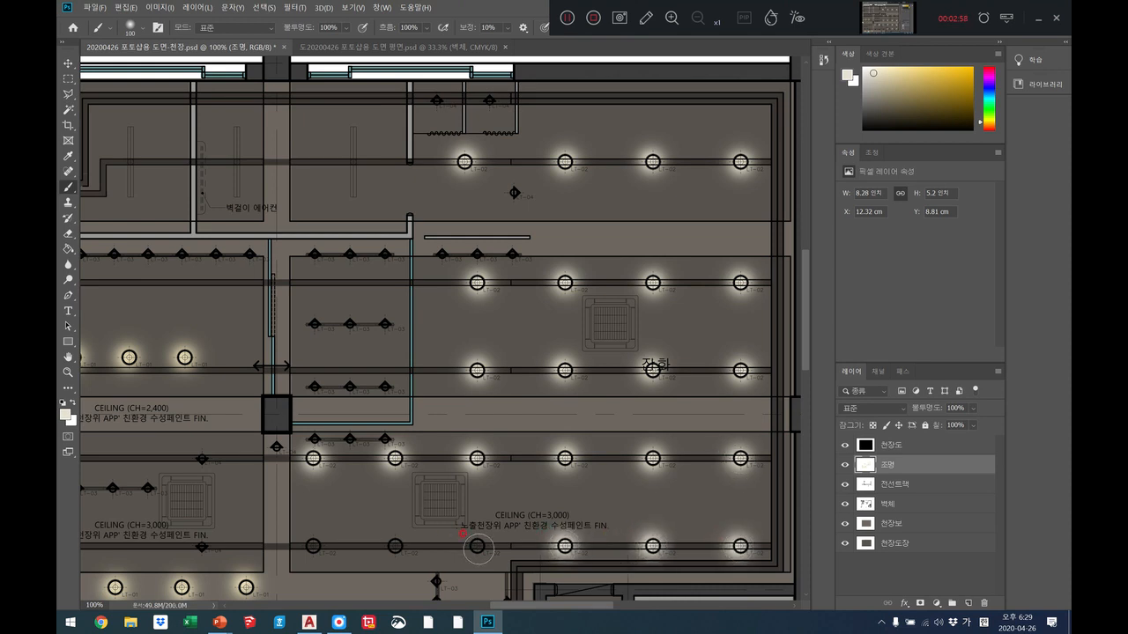
click(477, 546)
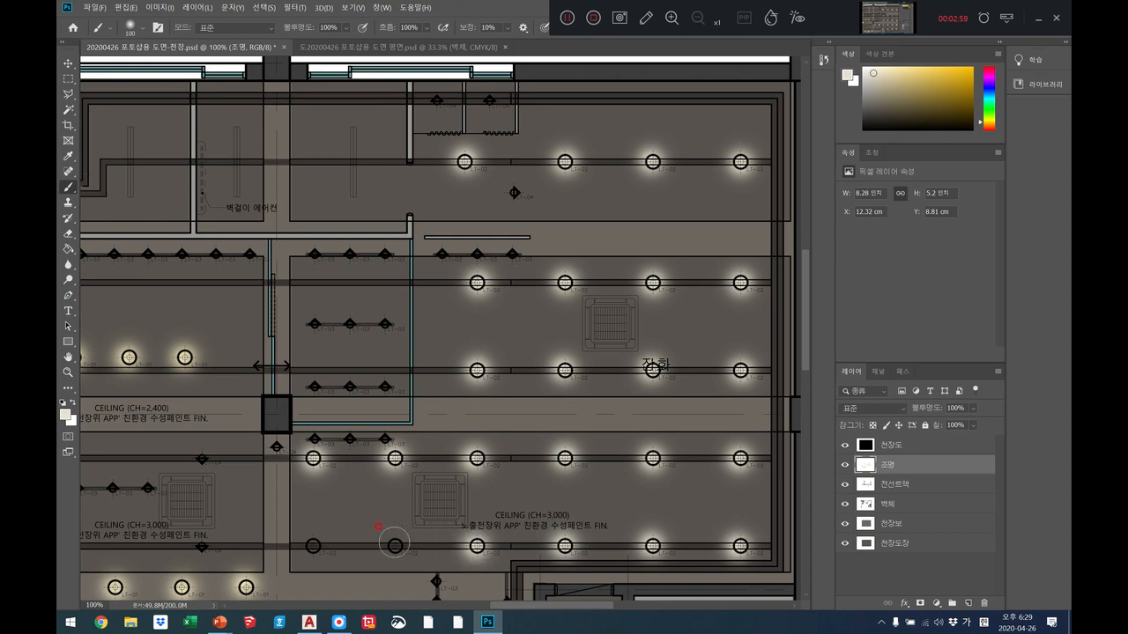
click(394, 546)
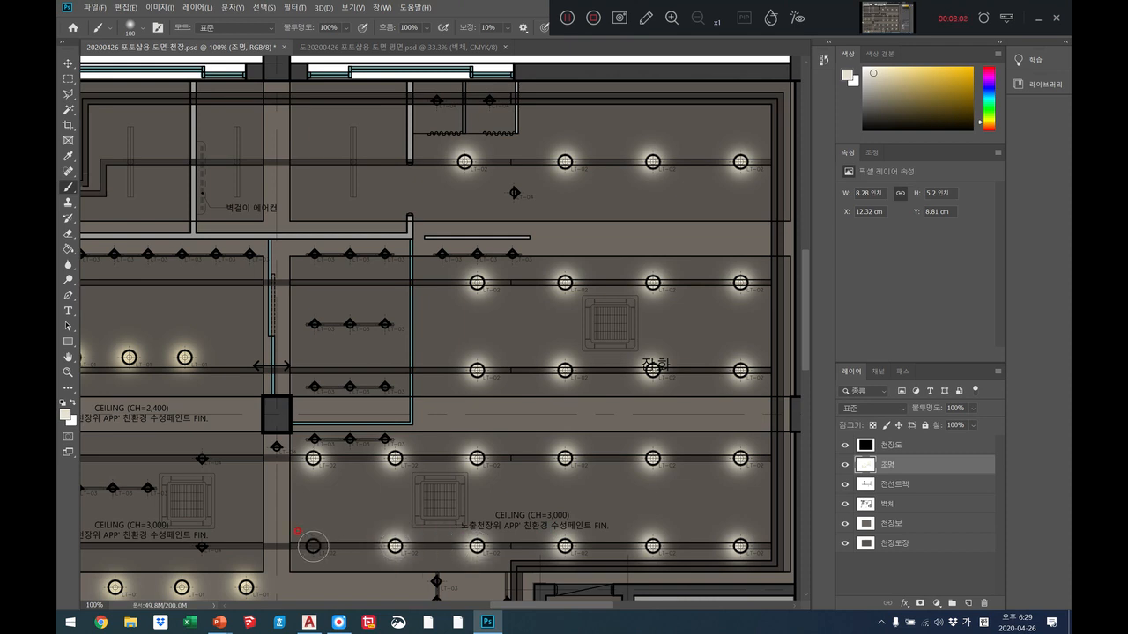
click(313, 547)
Step: Examine the glows across the plan and the LT-03 track spotlights around the CH=2,400 ceiling area
click(68, 372)
right_click(348, 371)
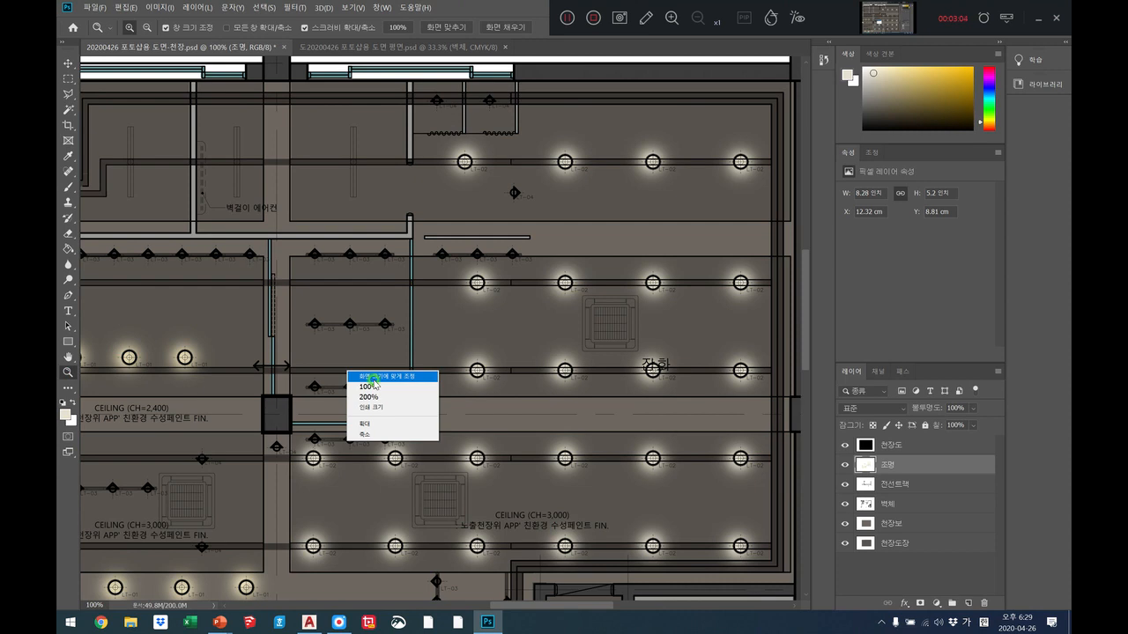
click(373, 377)
click(529, 356)
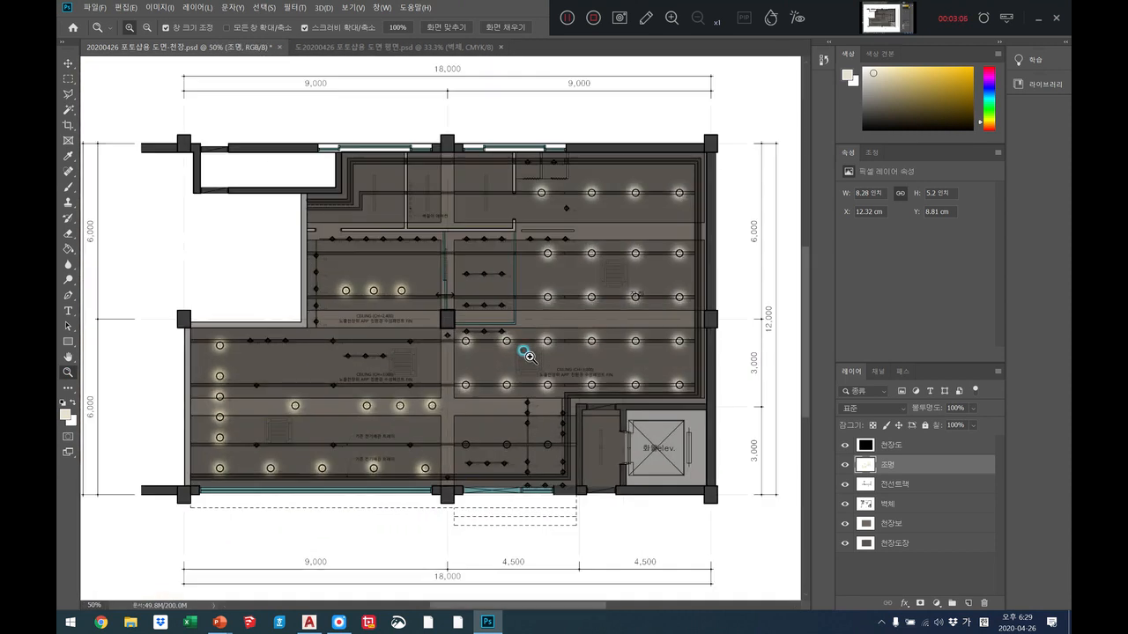
click(529, 355)
click(269, 213)
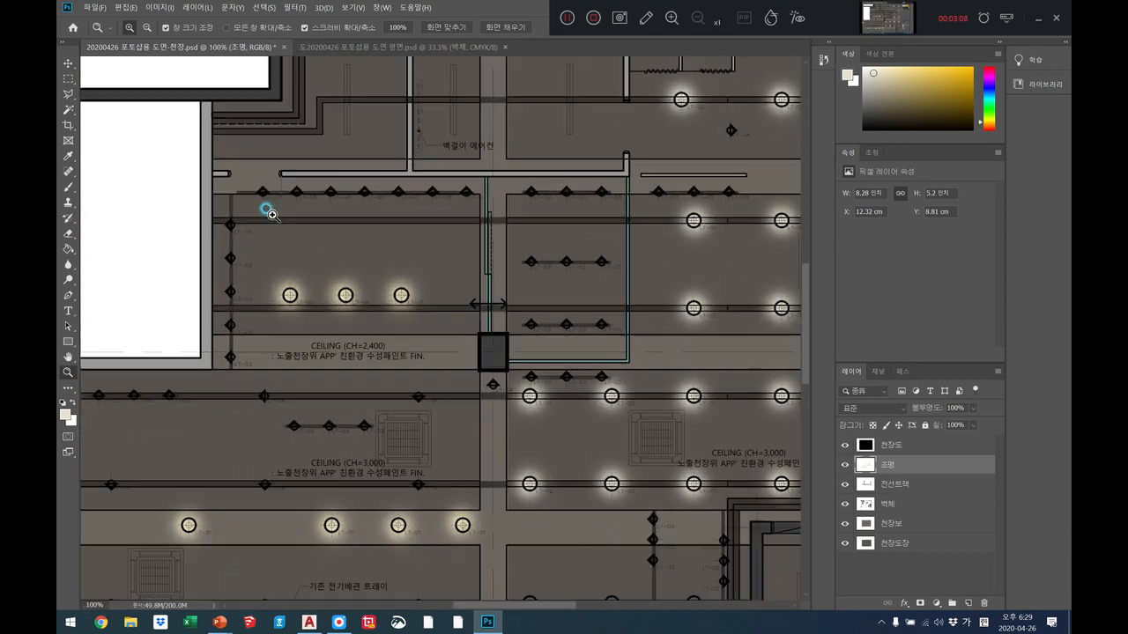
click(361, 256)
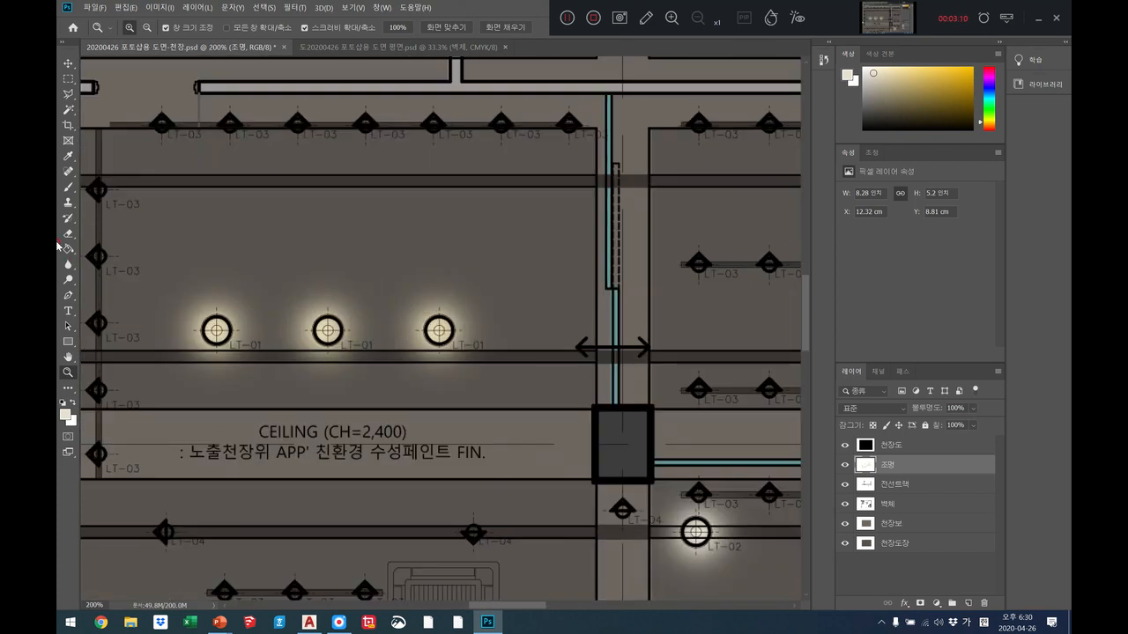
click(68, 357)
drag(267, 284, 417, 282)
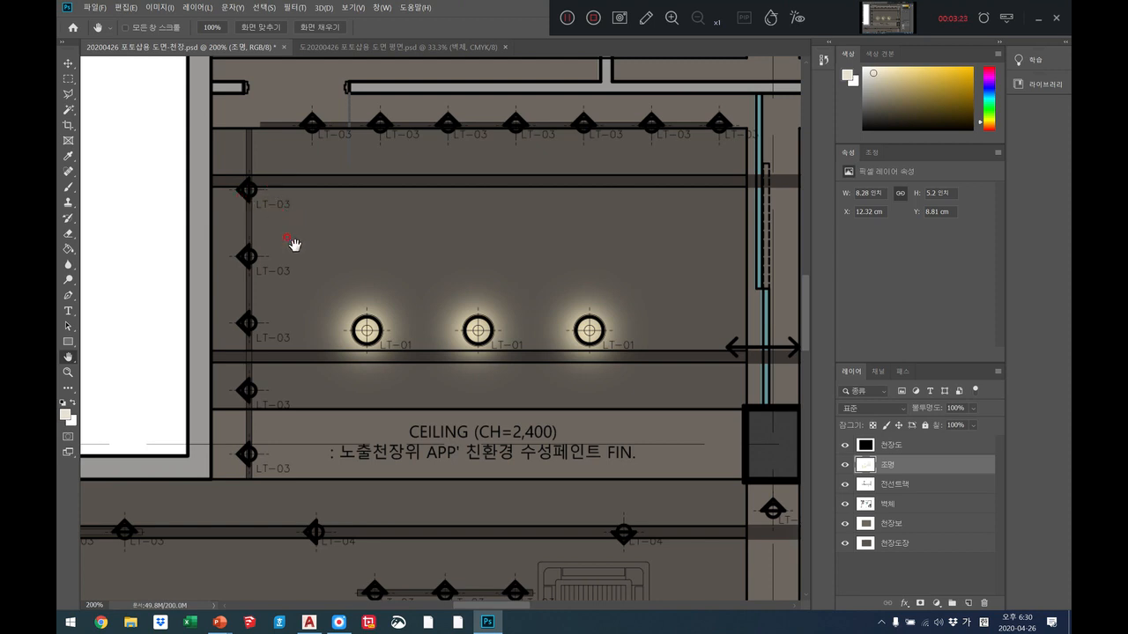
click(318, 311)
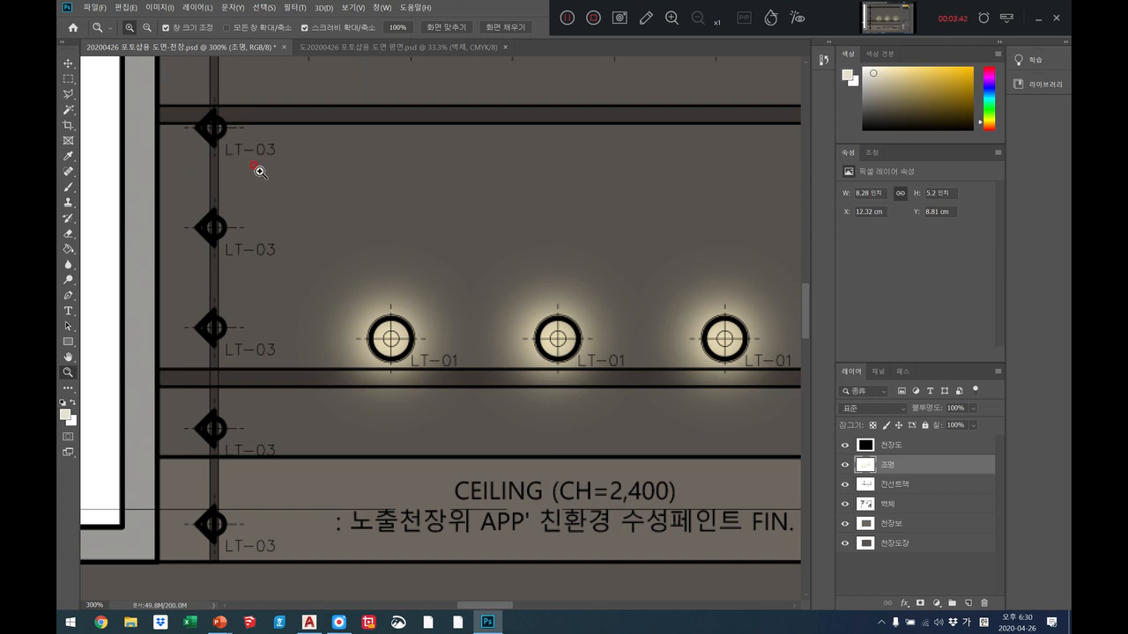
Step: Set the soft brush size to 50 pixels and pick a darker beige foreground color for the LT-03 spotlights
right_click(334, 235)
click(353, 238)
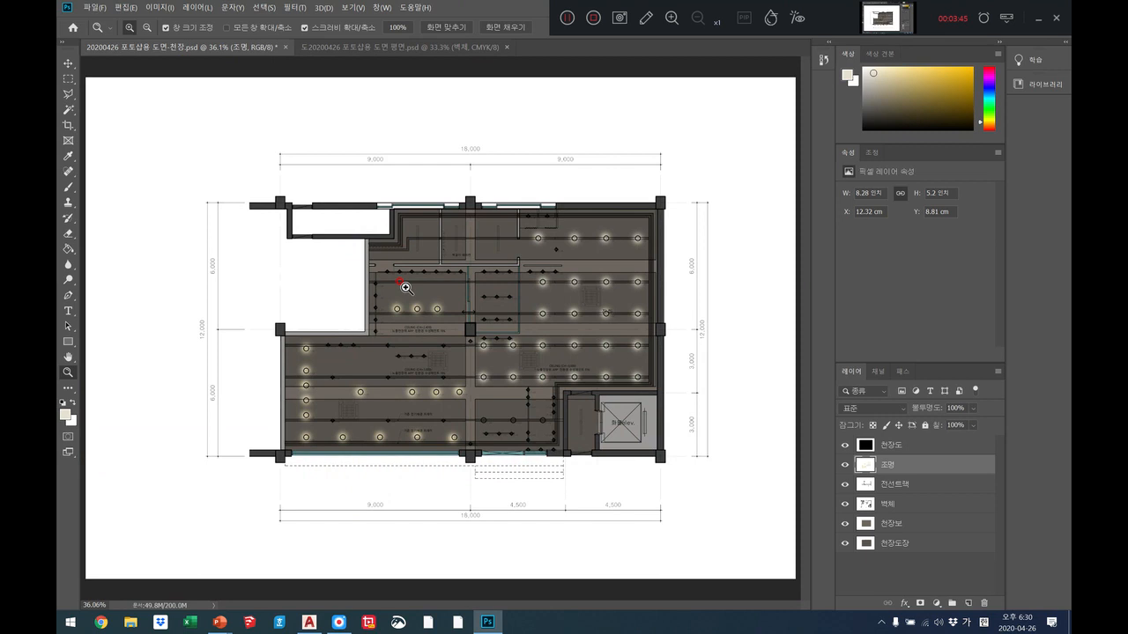
click(401, 285)
click(401, 285)
click(401, 285)
click(401, 284)
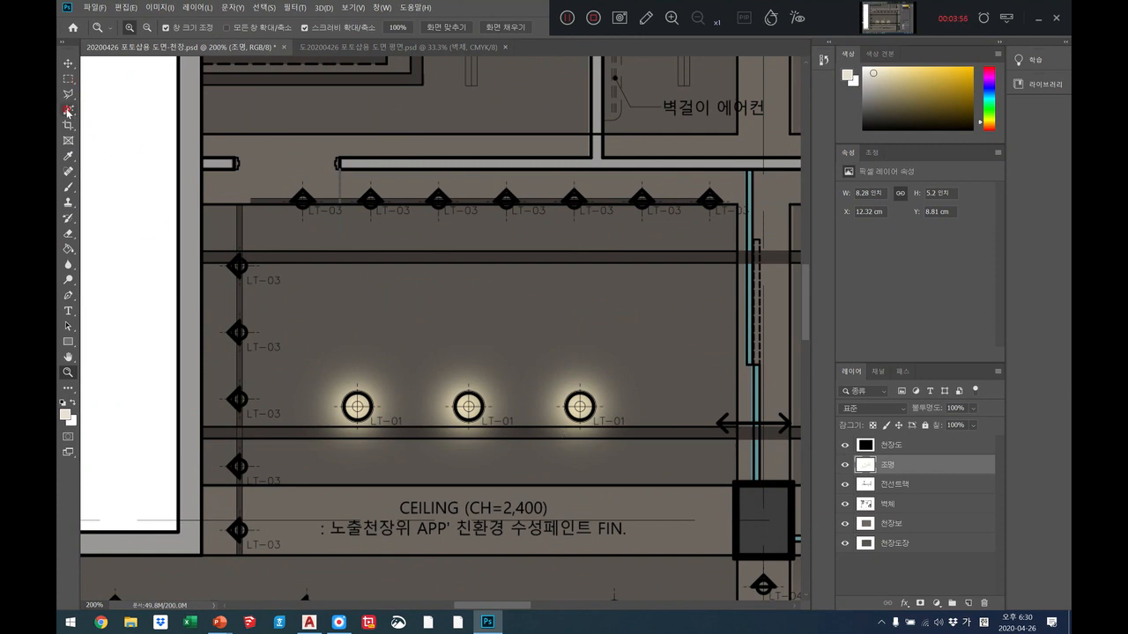
click(71, 188)
click(140, 33)
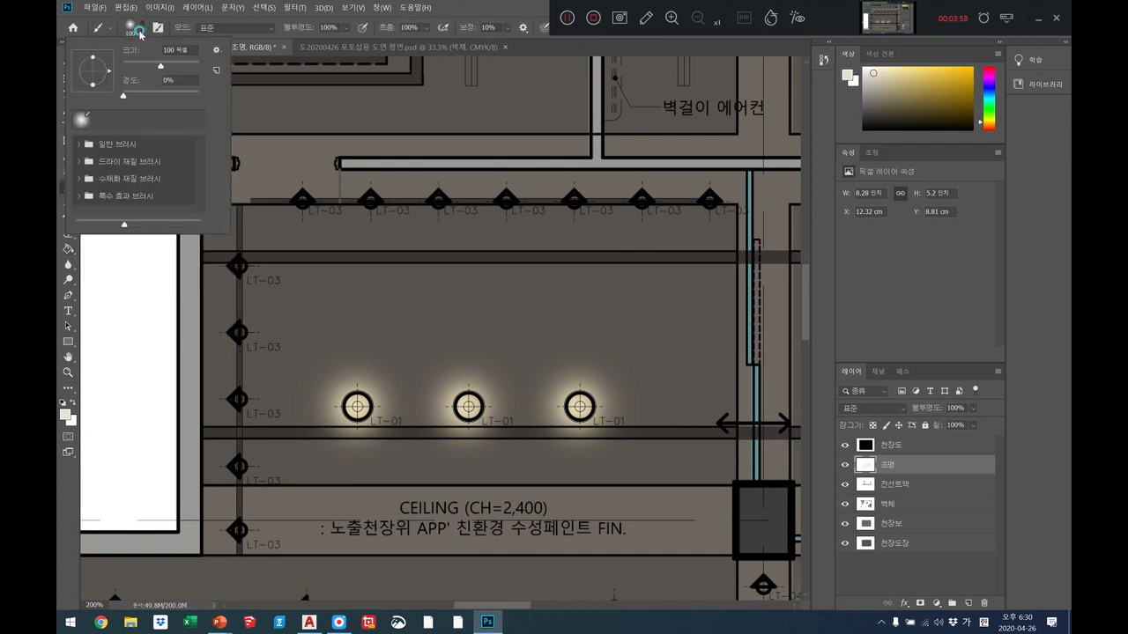
click(148, 67)
click(890, 84)
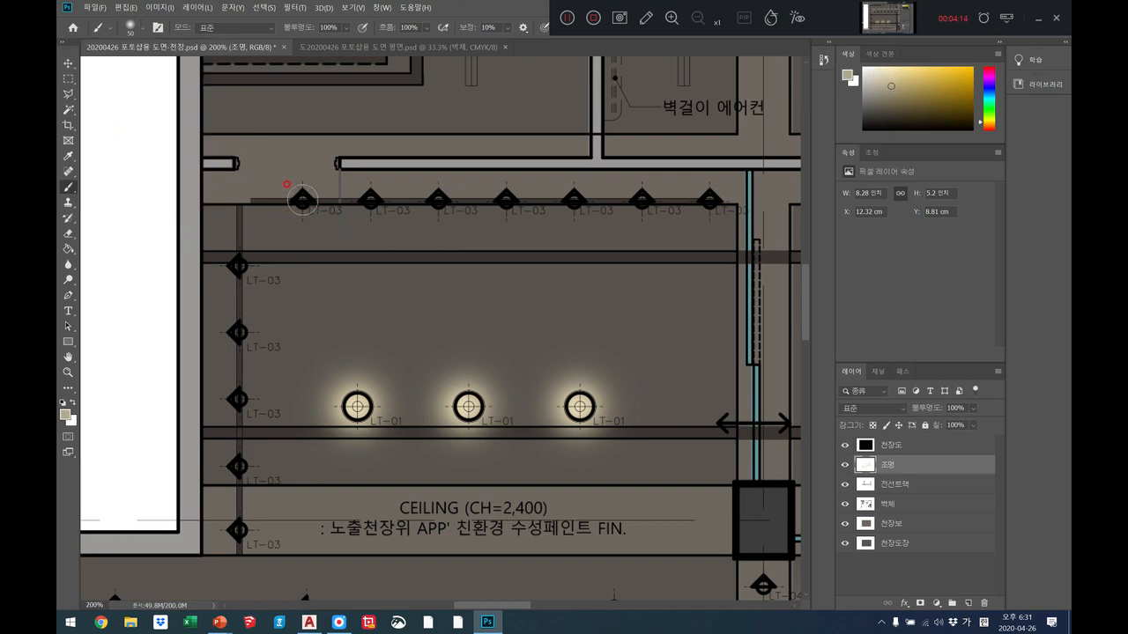
Step: Paint small beige glows on the seven LT-03 spotlights along the horizontal track above the CH=2,400 area
click(302, 200)
click(370, 200)
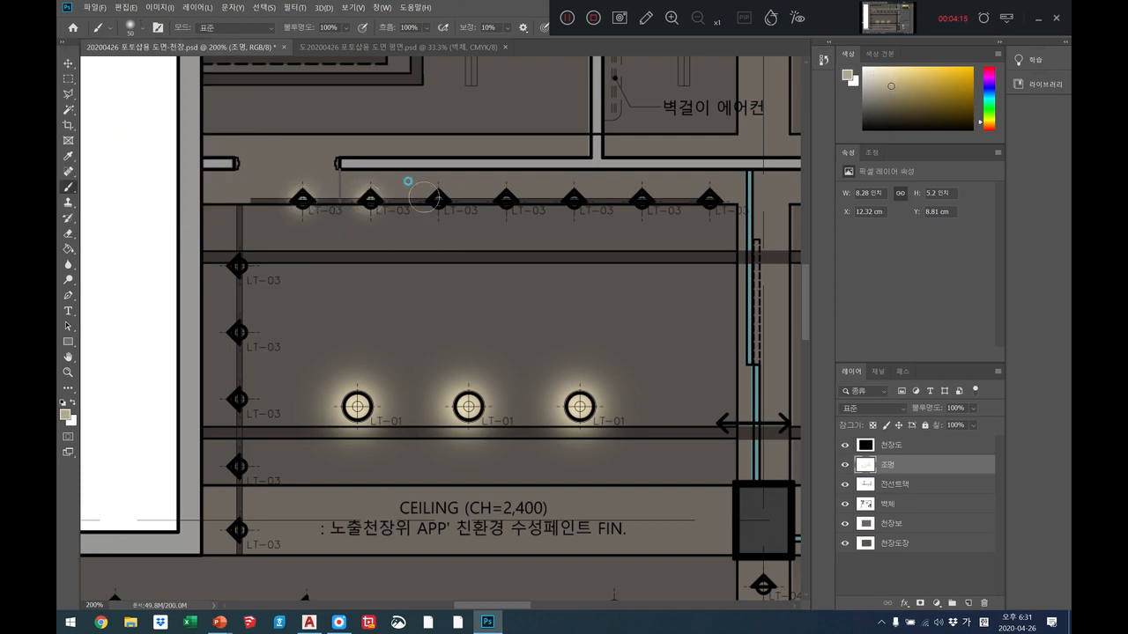
click(437, 201)
click(506, 201)
click(574, 201)
click(641, 200)
click(709, 200)
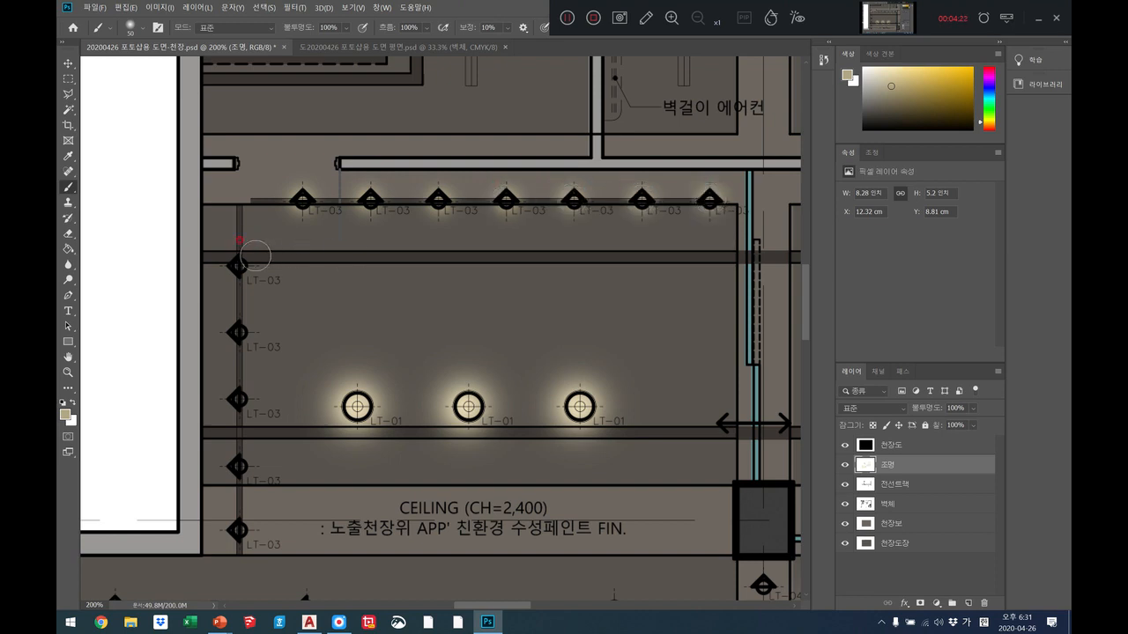
Step: Paint small beige glows on the five LT-03 spotlights along the vertical track beside the CH=2,400 area
click(237, 265)
click(237, 332)
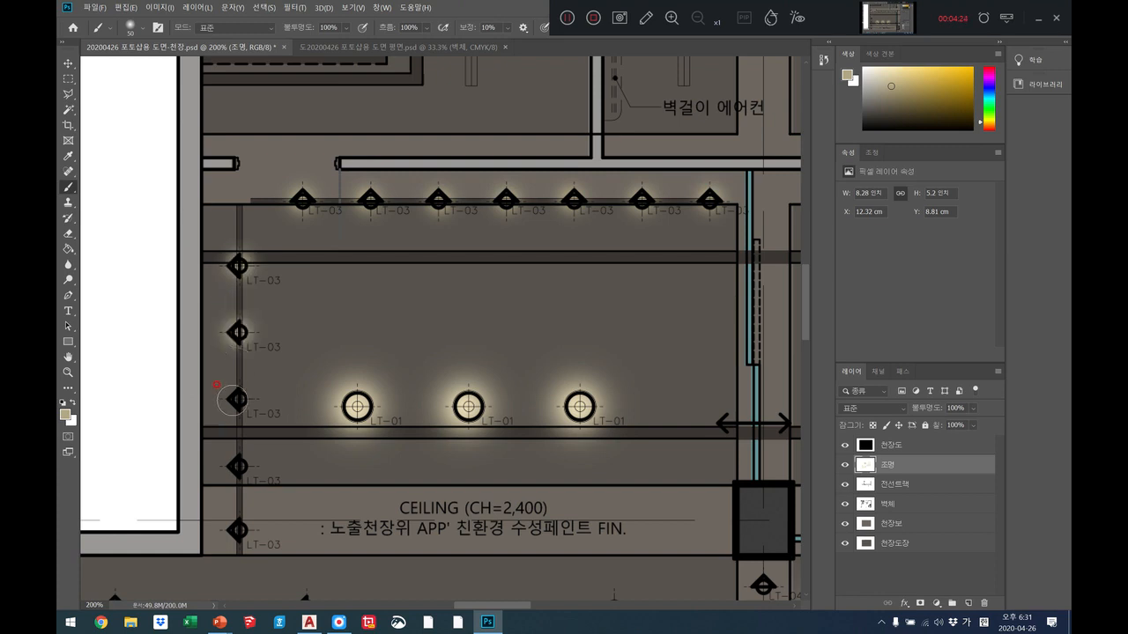
click(237, 399)
click(237, 466)
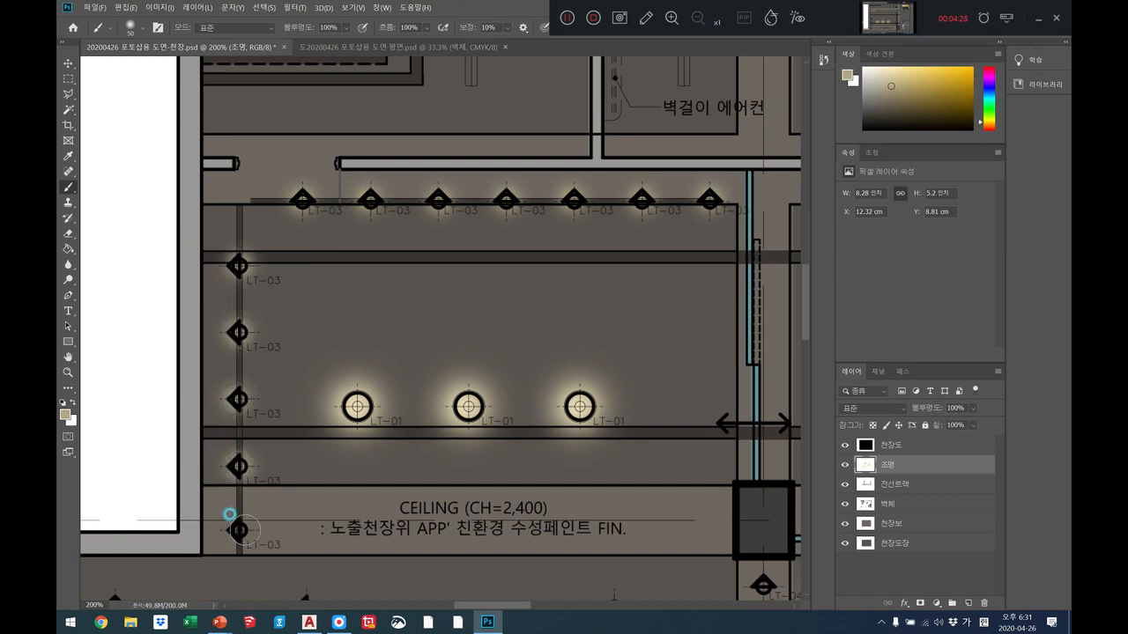
click(239, 530)
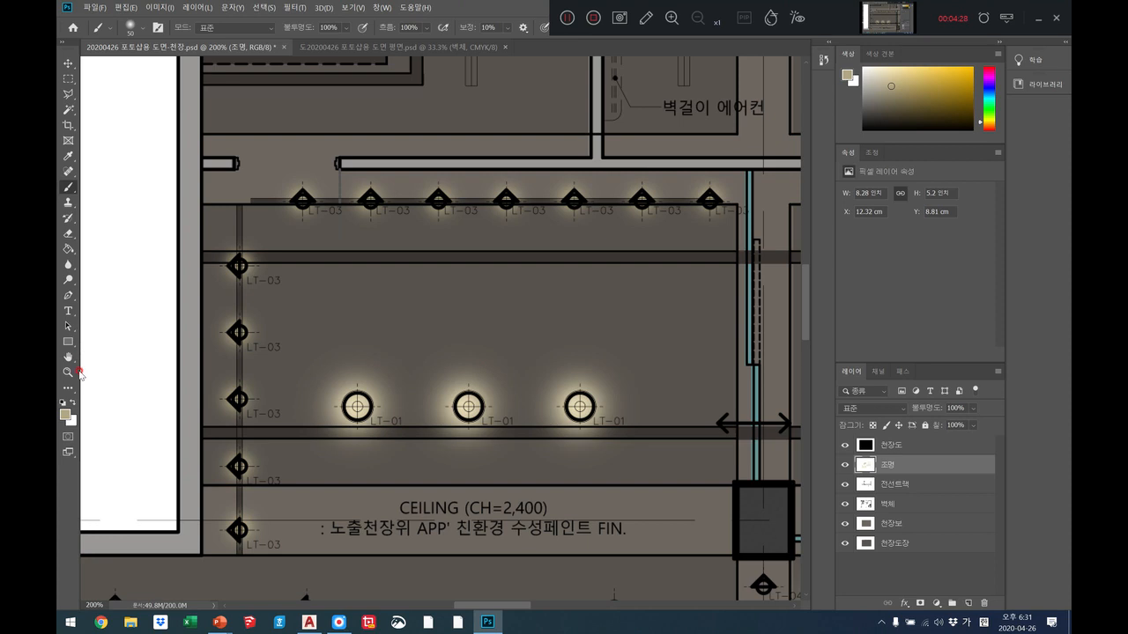
Step: Reduce the 조명 layer's opacity to 89% to soften the lighting glows
click(67, 371)
right_click(427, 322)
click(433, 330)
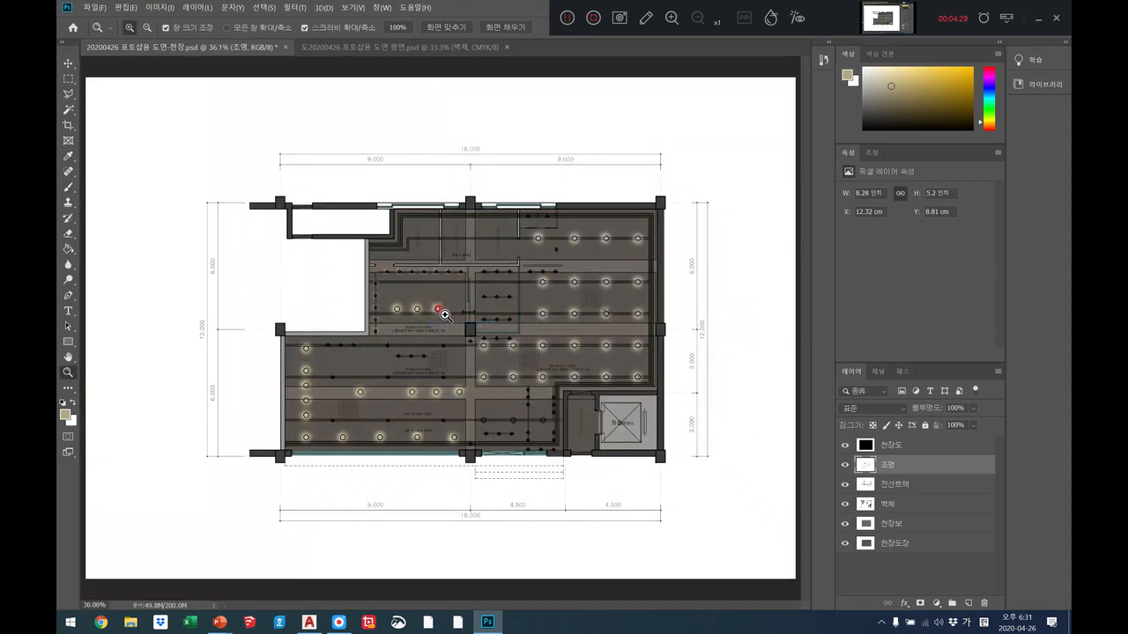
click(445, 315)
click(445, 315)
click(445, 315)
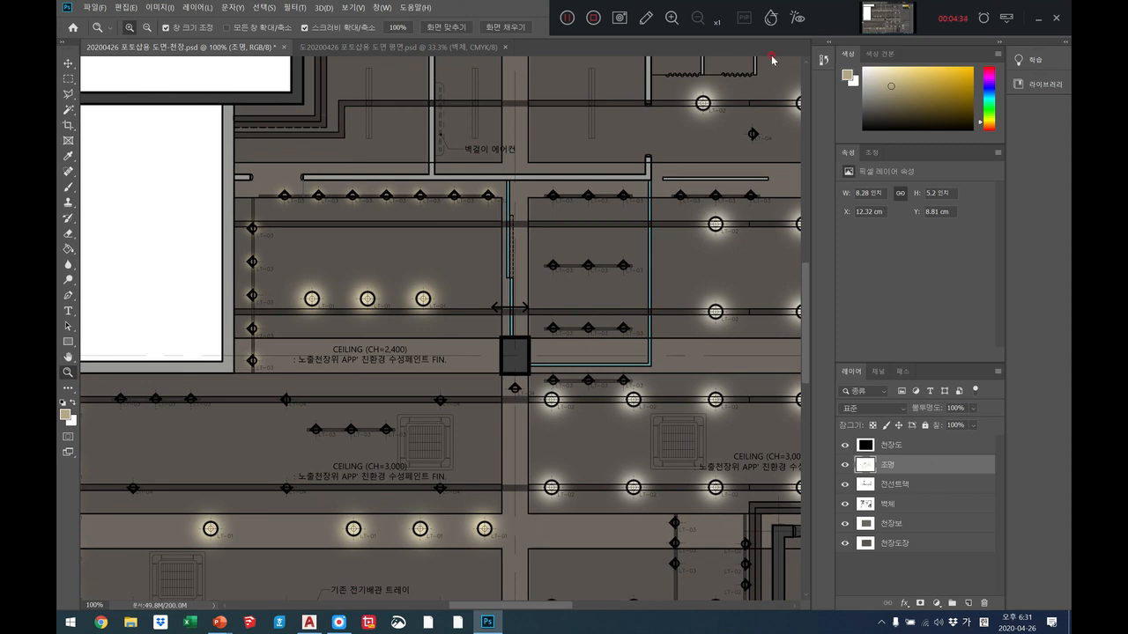
click(670, 20)
click(940, 486)
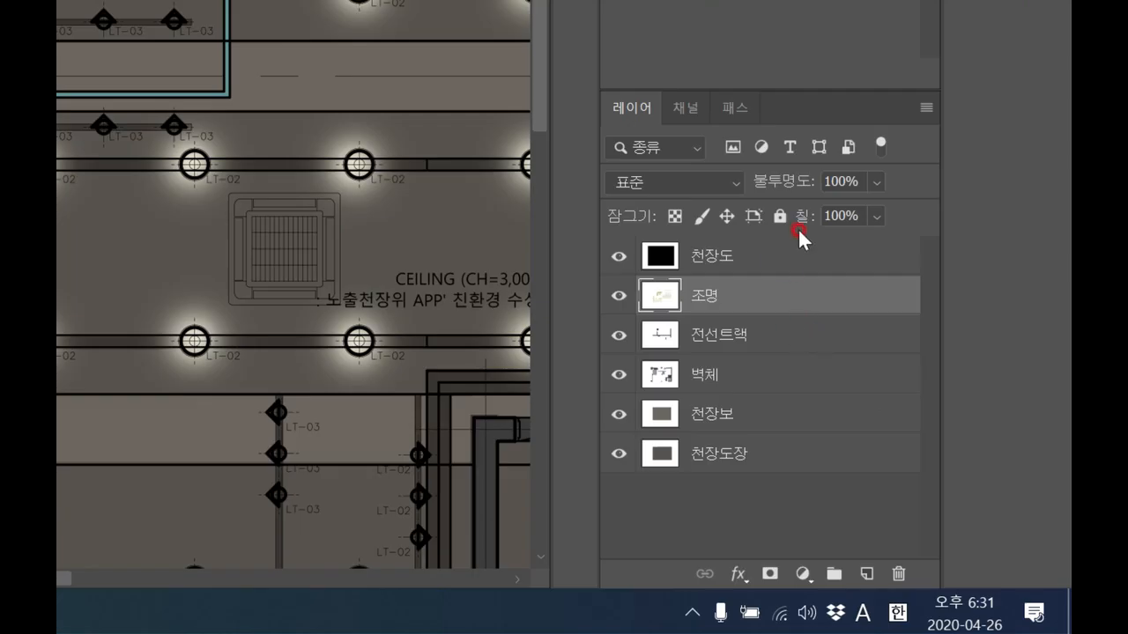
click(875, 181)
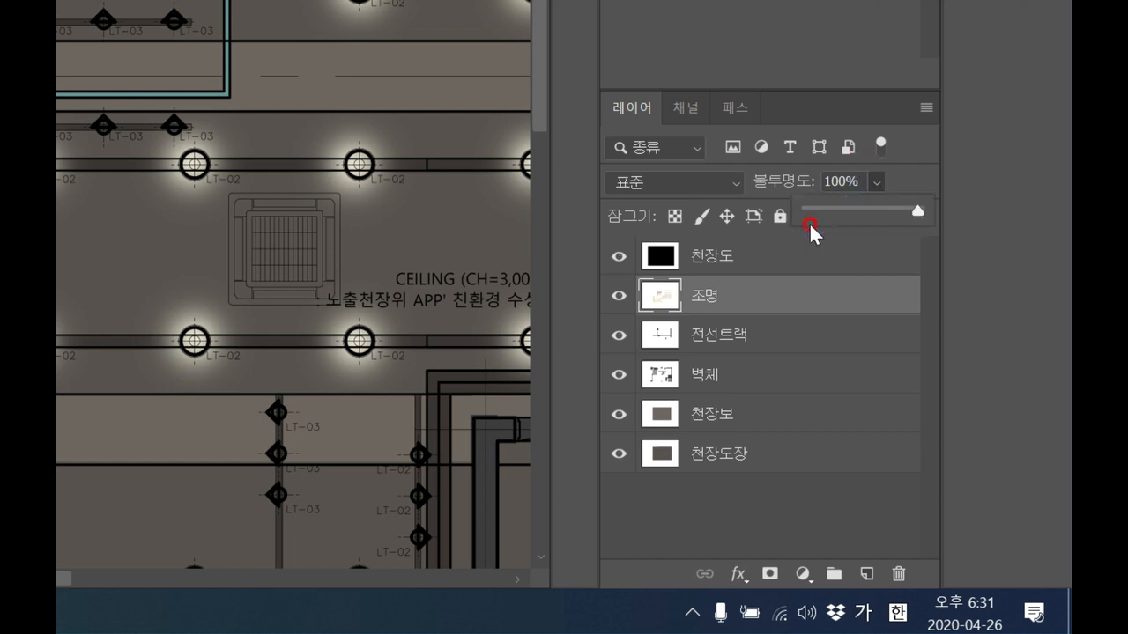
mouse_move(905, 209)
mouse_down()
mouse_move(919, 211)
mouse_move(876, 212)
mouse_move(906, 214)
mouse_up()
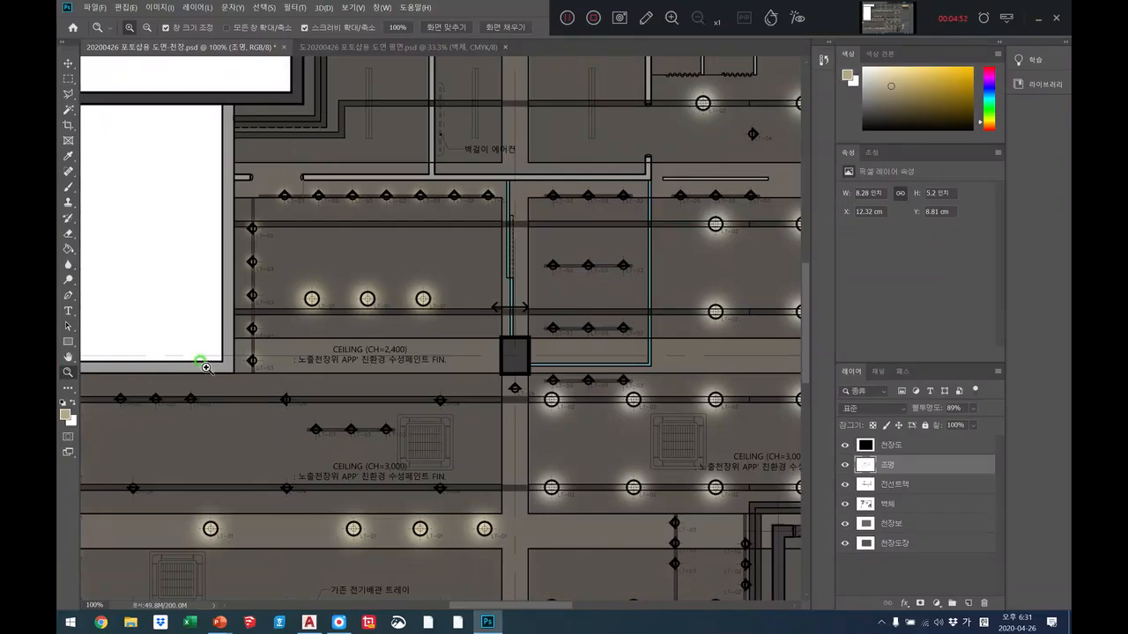
Step: Review the softened glows across the whole plan and make 천장보 the active layer
right_click(291, 380)
click(313, 388)
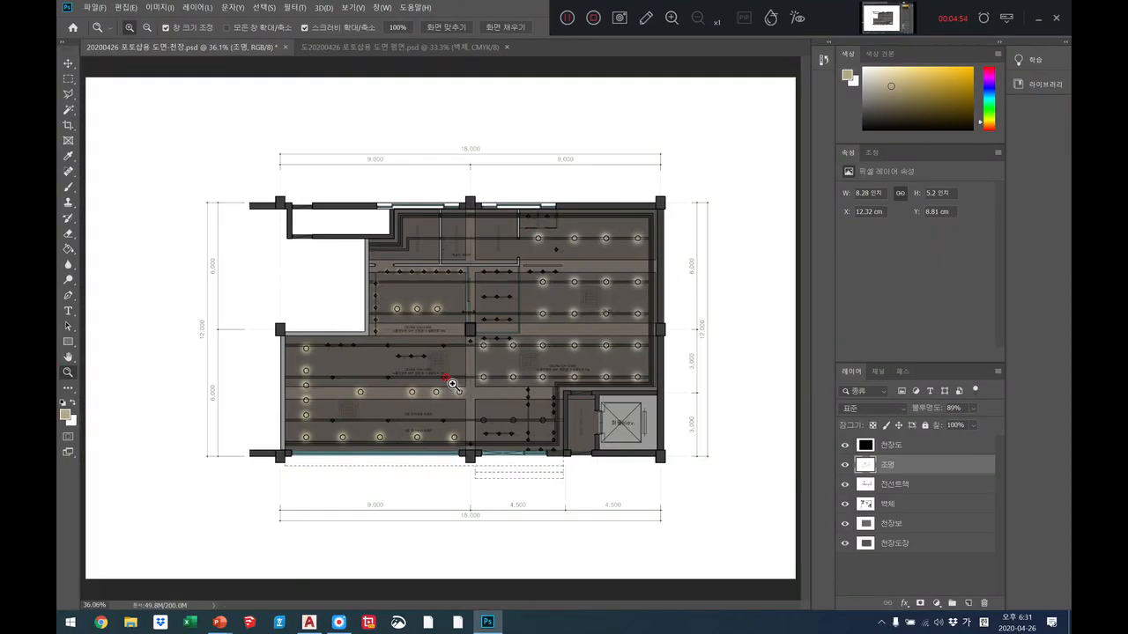
click(553, 312)
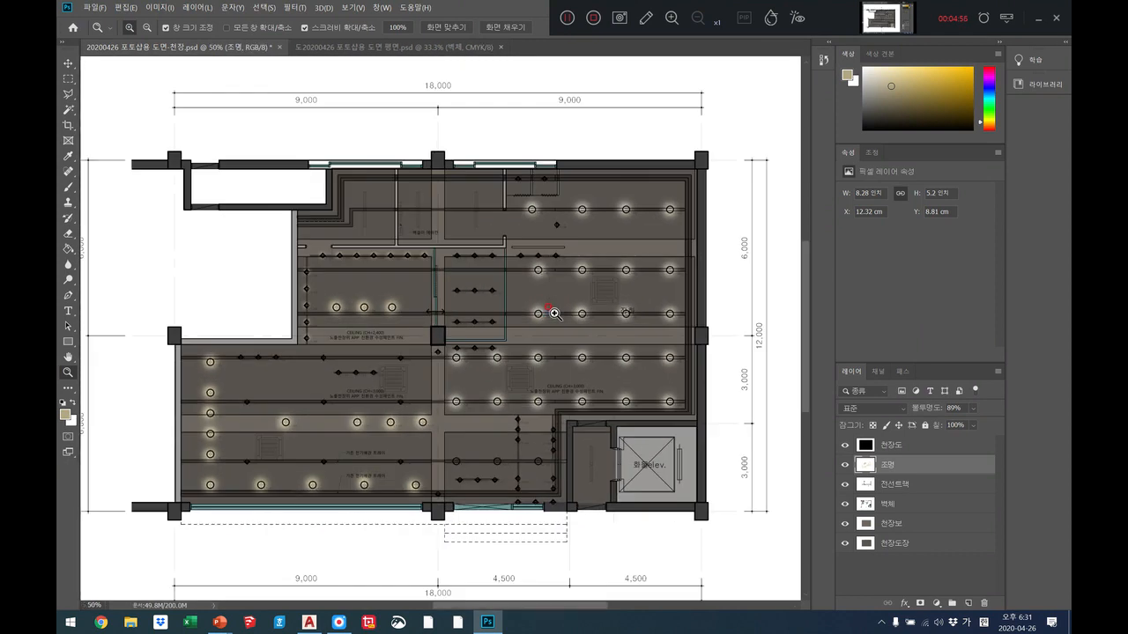
click(543, 311)
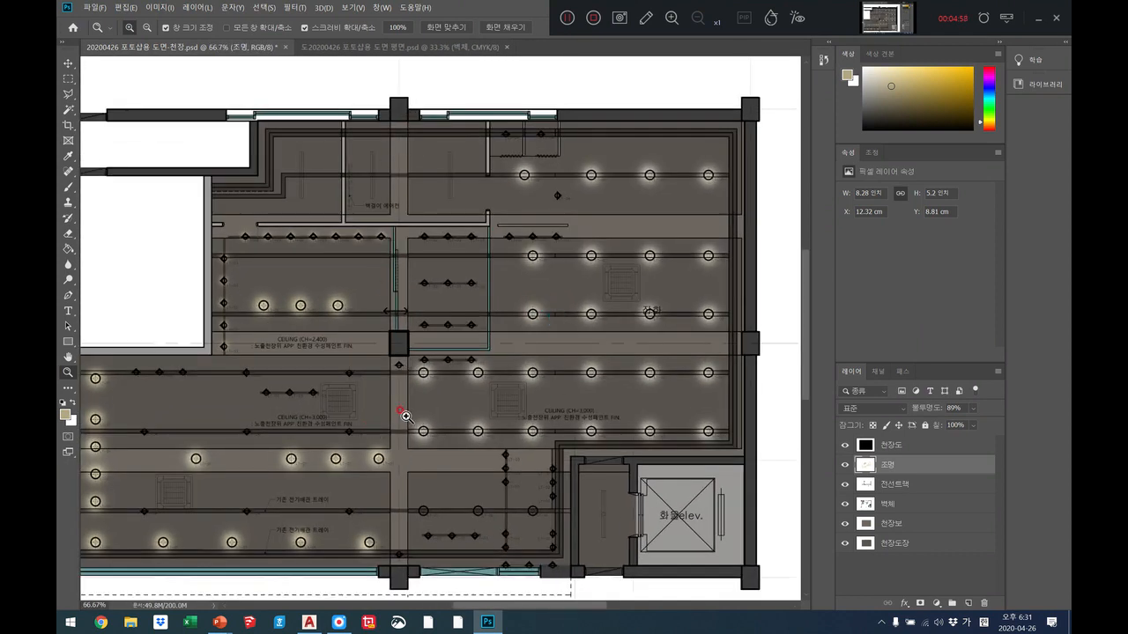
click(899, 525)
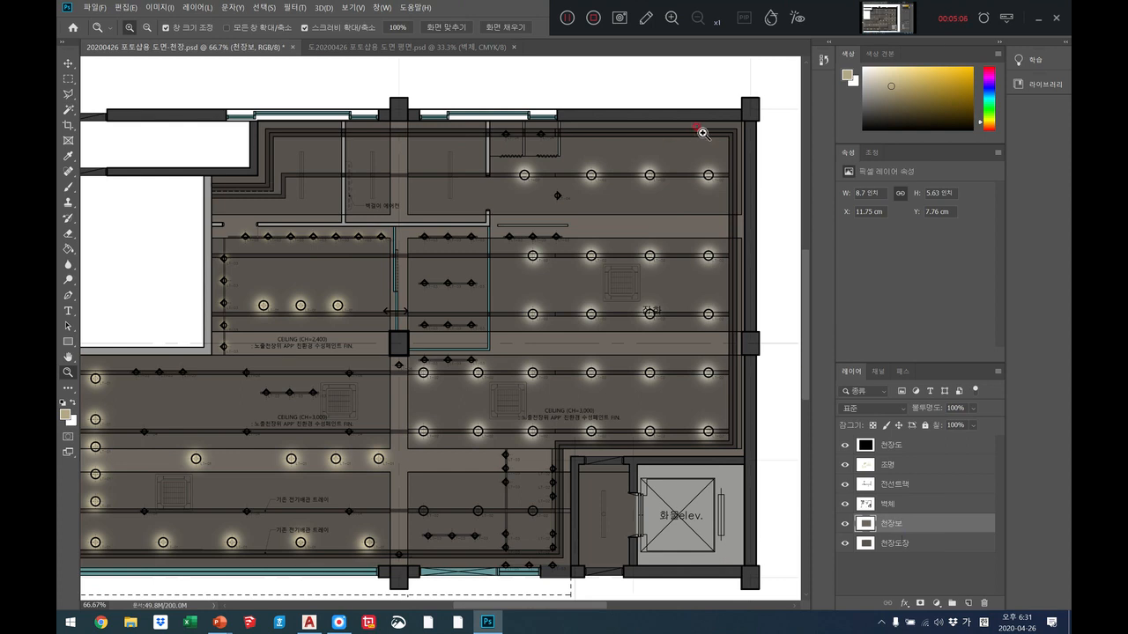
Step: Add a Multiply drop shadow to the 천장보 layer with 70% opacity, 90° angle, 18 px distance, 5% spread and 21 px size
click(681, 17)
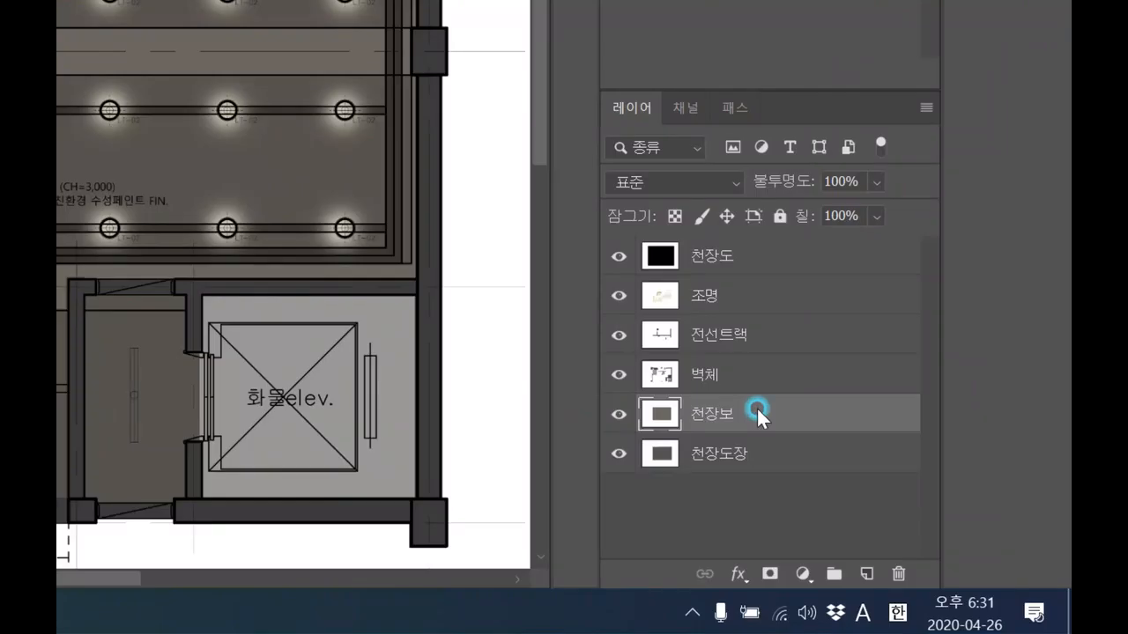
right_click(912, 520)
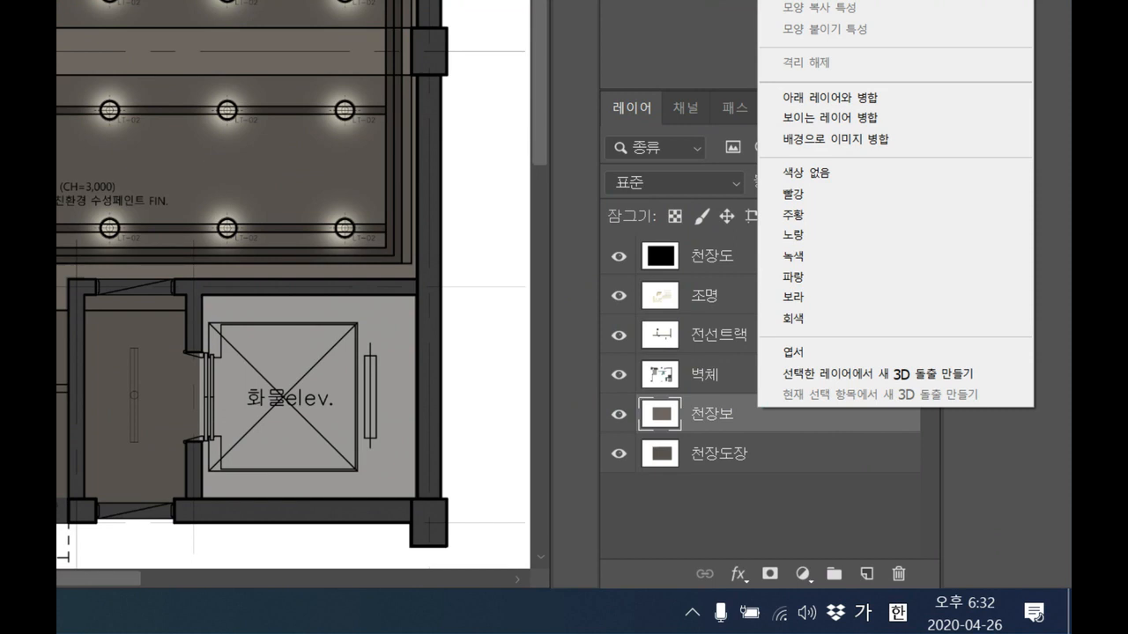
key(Escape)
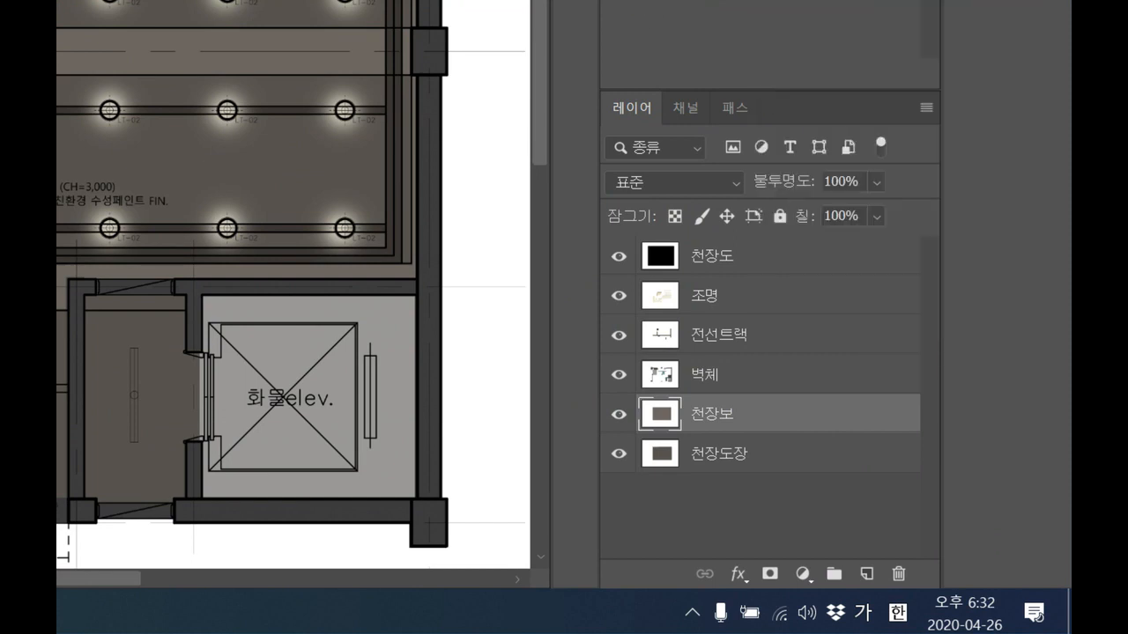
double_click(793, 414)
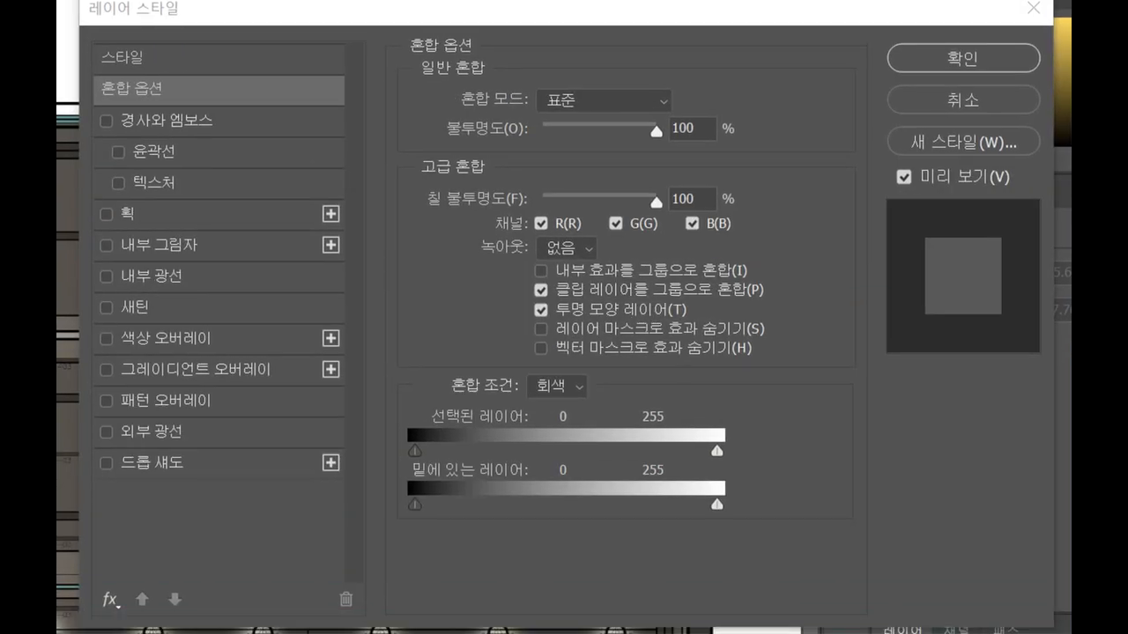
key(Escape)
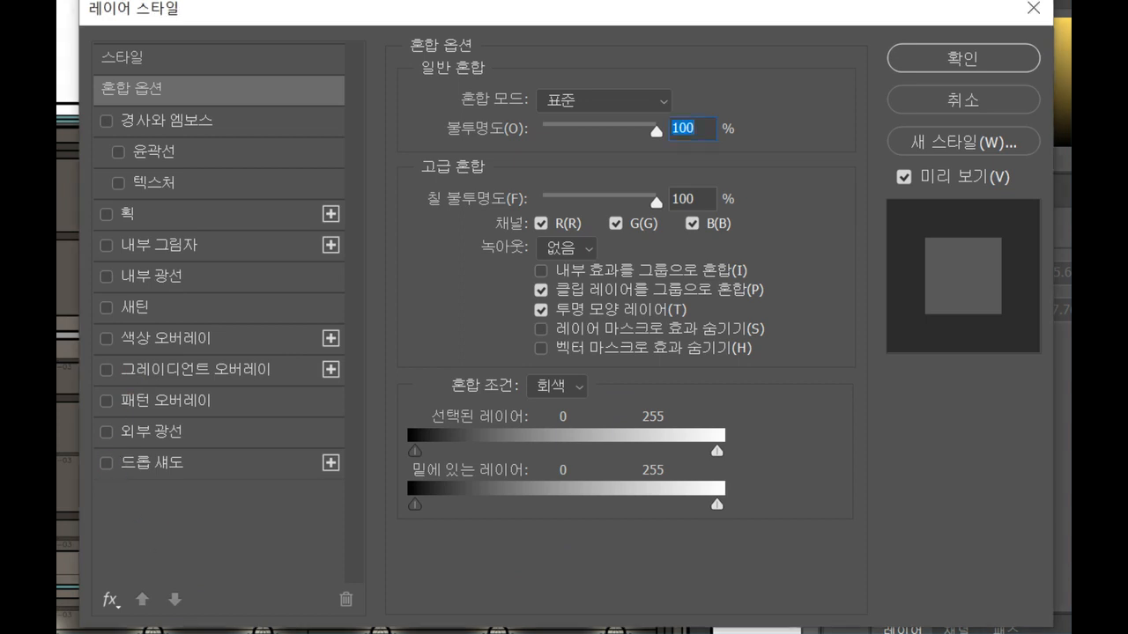
click(119, 465)
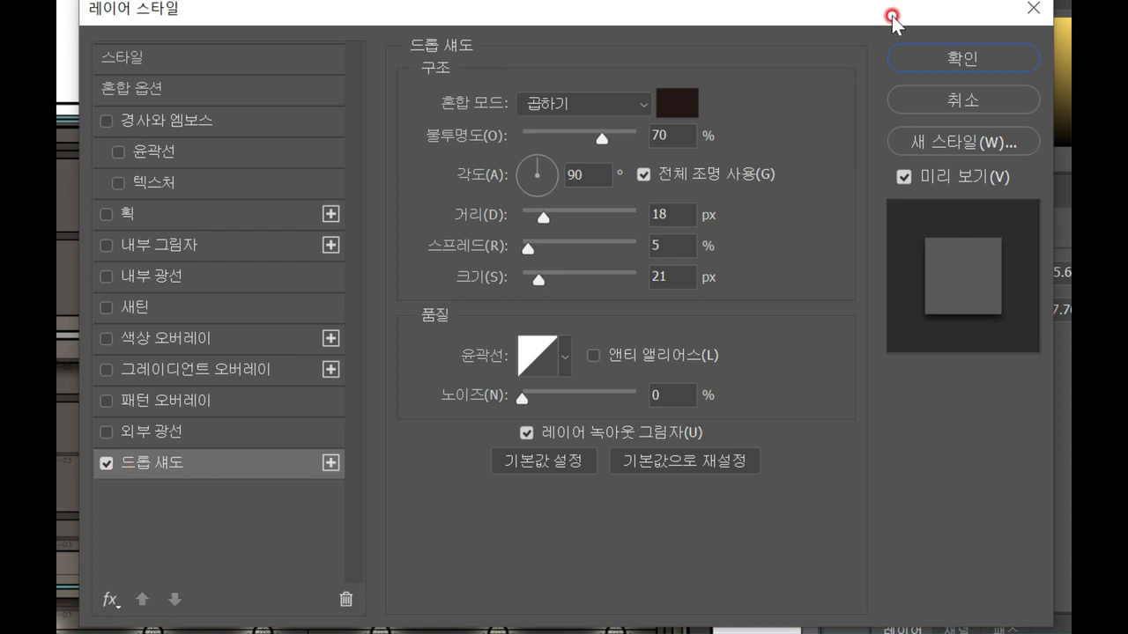
click(969, 56)
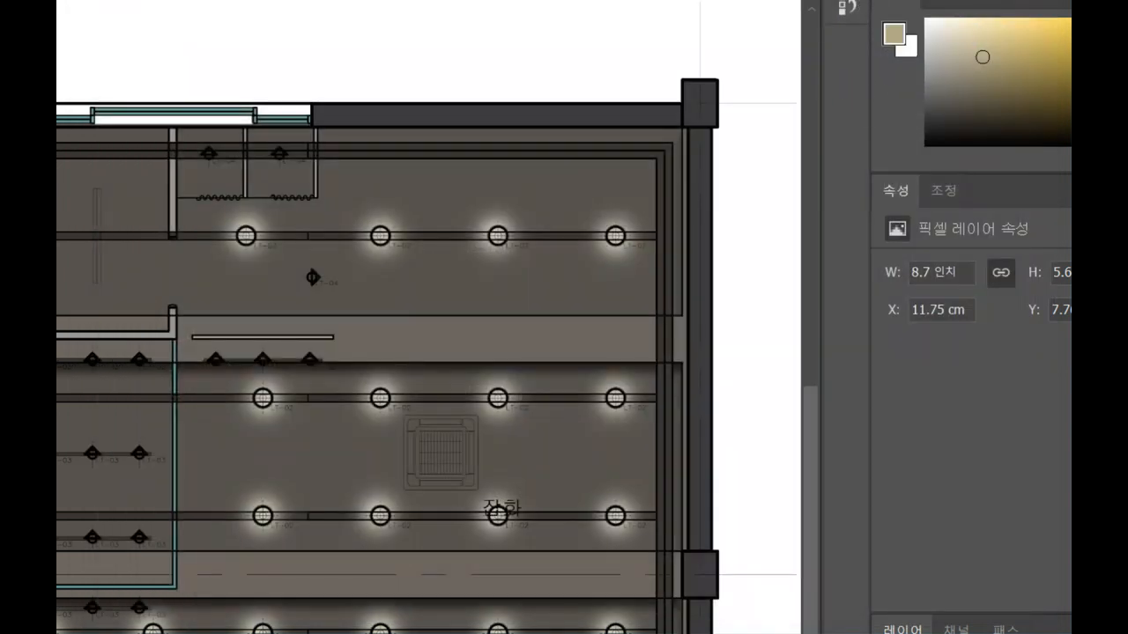
click(697, 23)
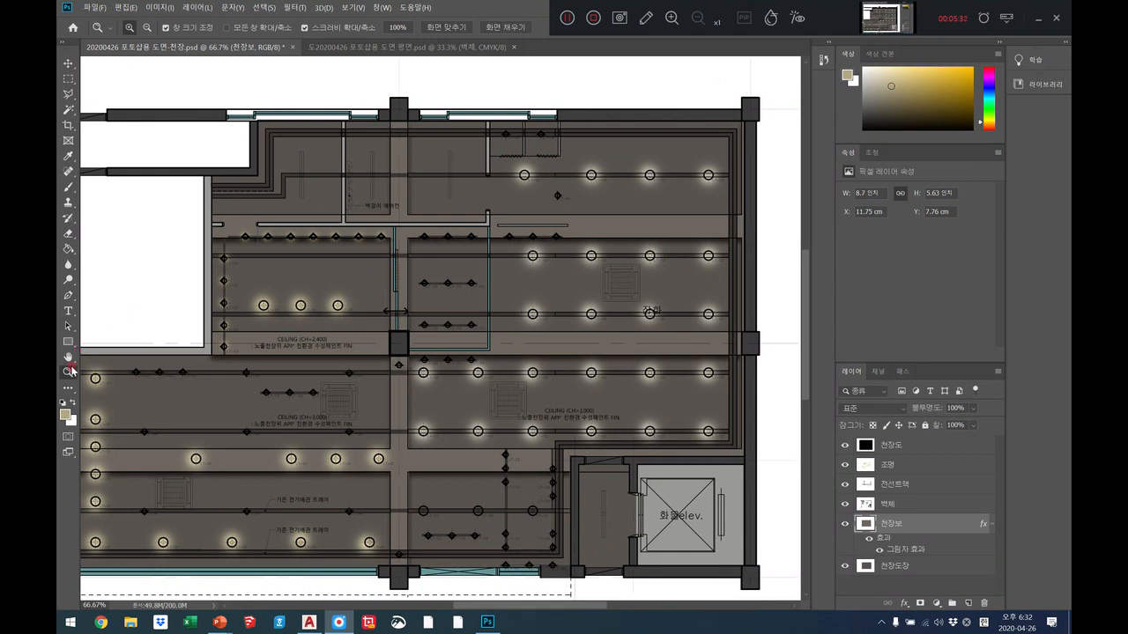
Step: Add a drop shadow to the 전선트랙 layer so the cable trays and lighting tracks stand out from the ceiling
click(181, 357)
right_click(185, 359)
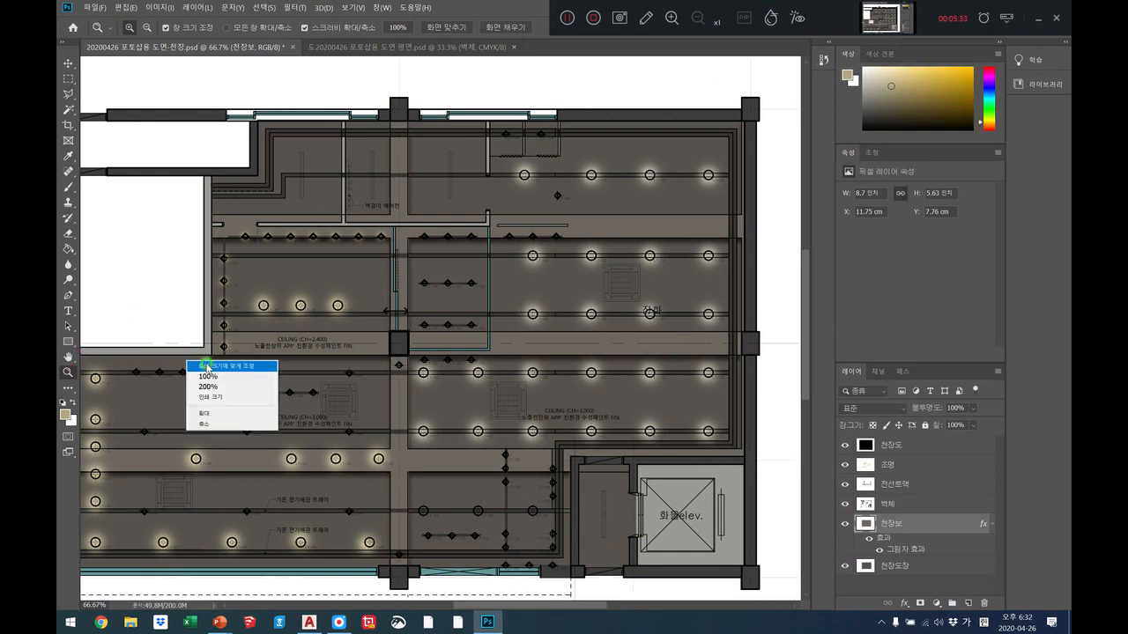
click(220, 367)
click(485, 383)
click(485, 383)
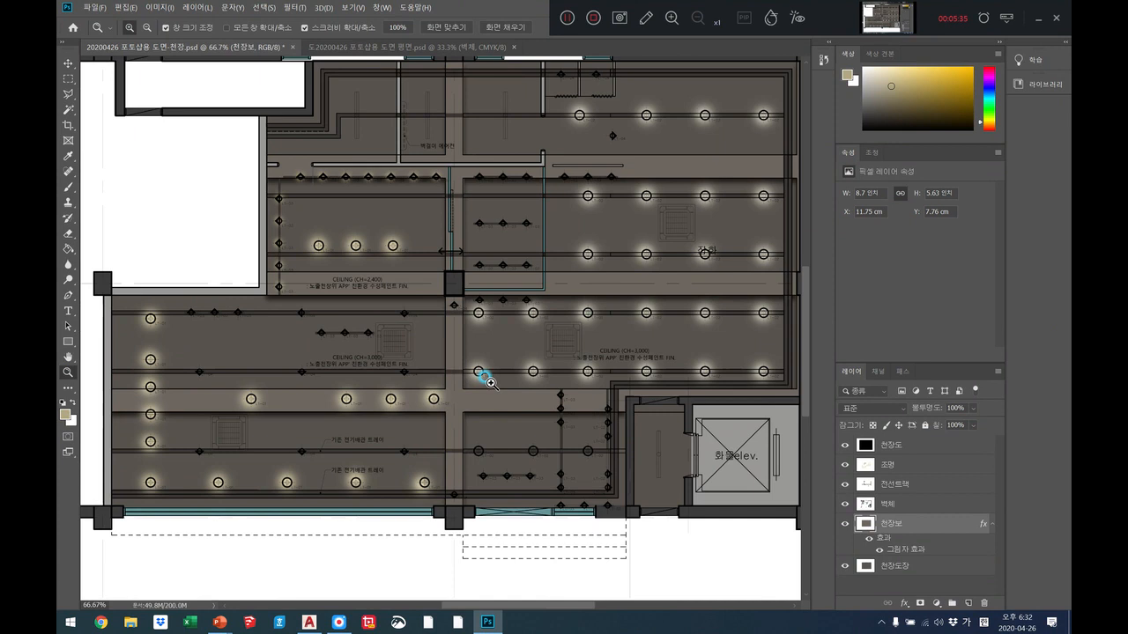
click(907, 484)
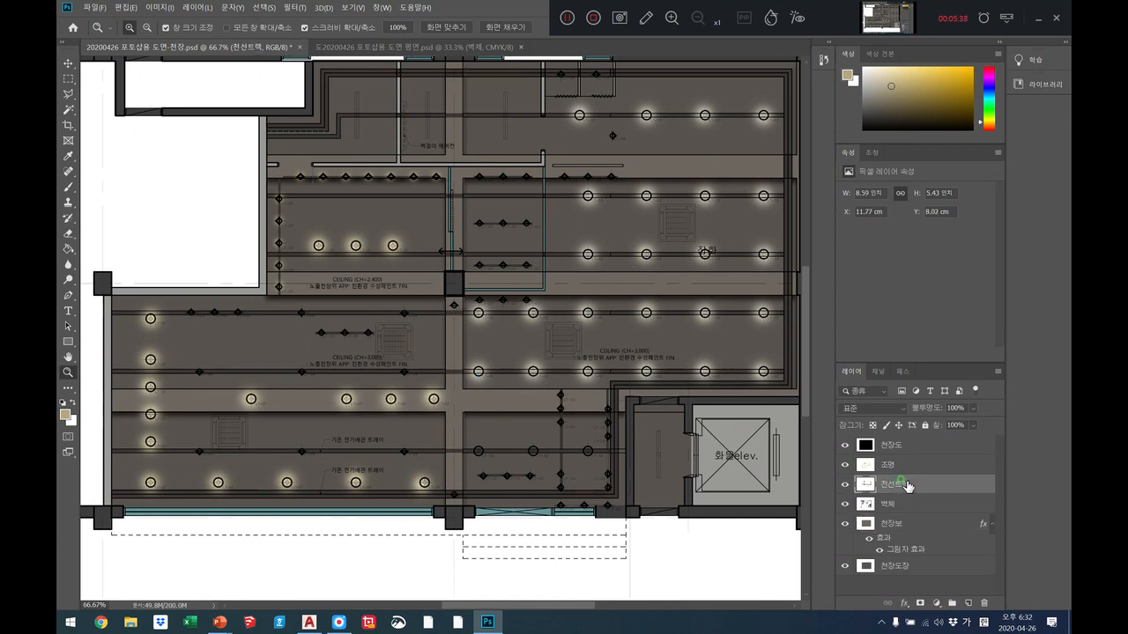
right_click(909, 482)
click(939, 114)
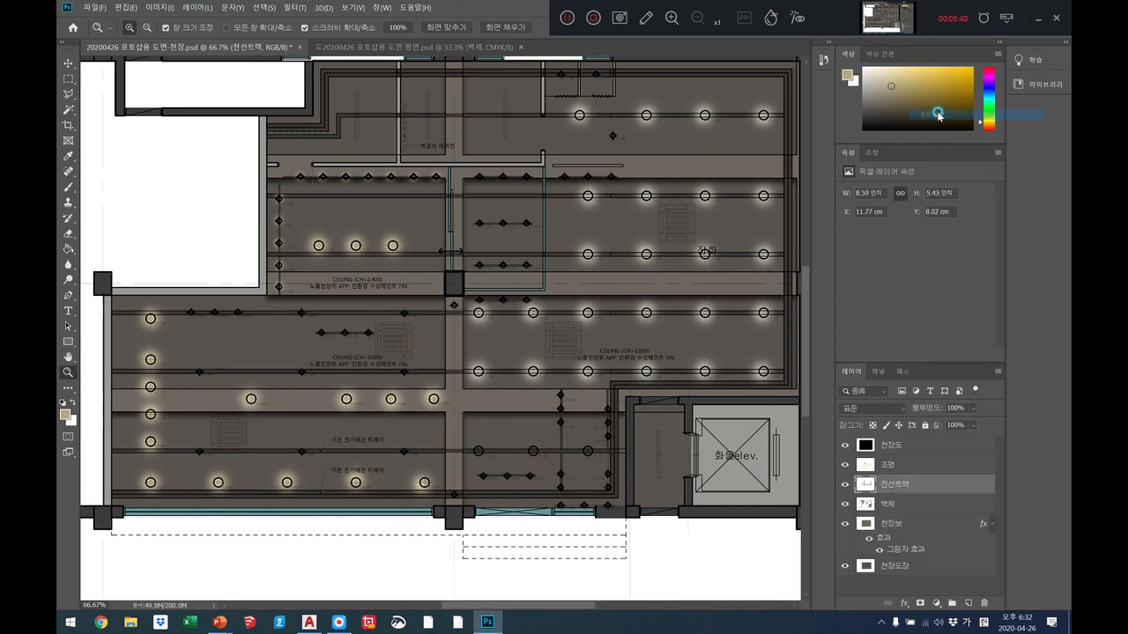
click(453, 291)
click(892, 82)
Step: Tighten the 전선트랙 layer's drop shadow by reducing its distance and size to a few pixels
right_click(659, 334)
click(666, 341)
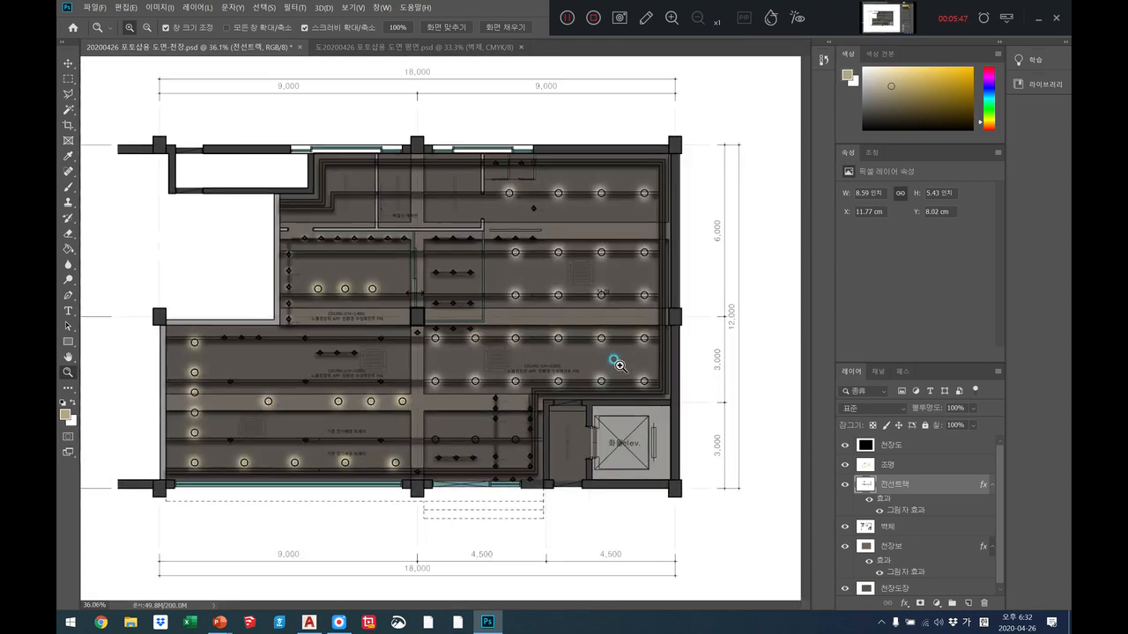
click(618, 363)
click(617, 364)
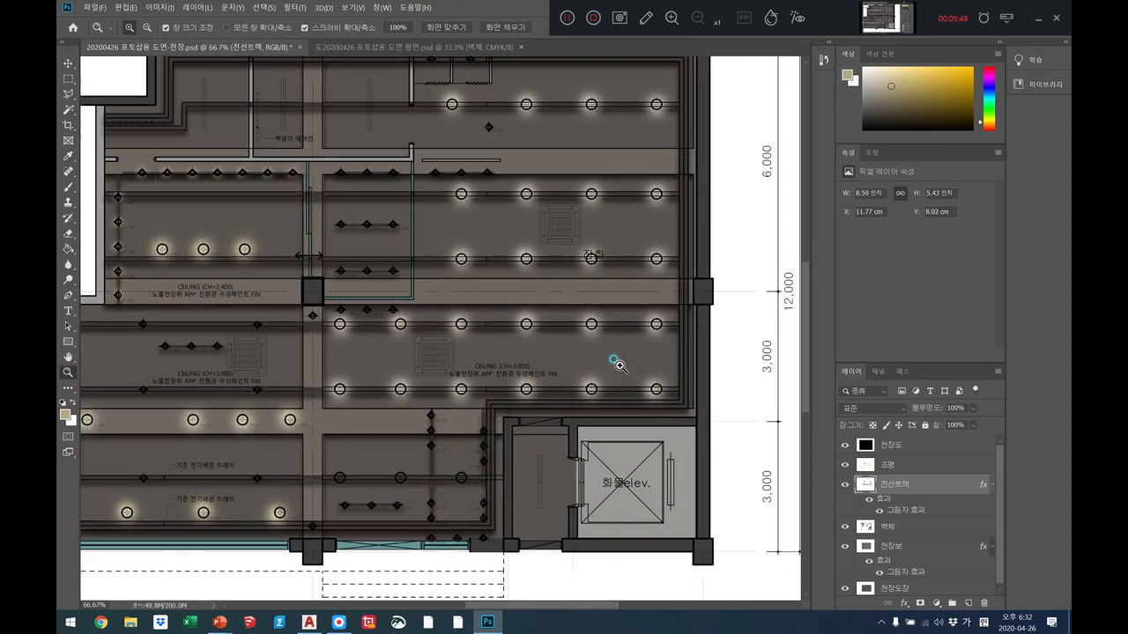
click(617, 364)
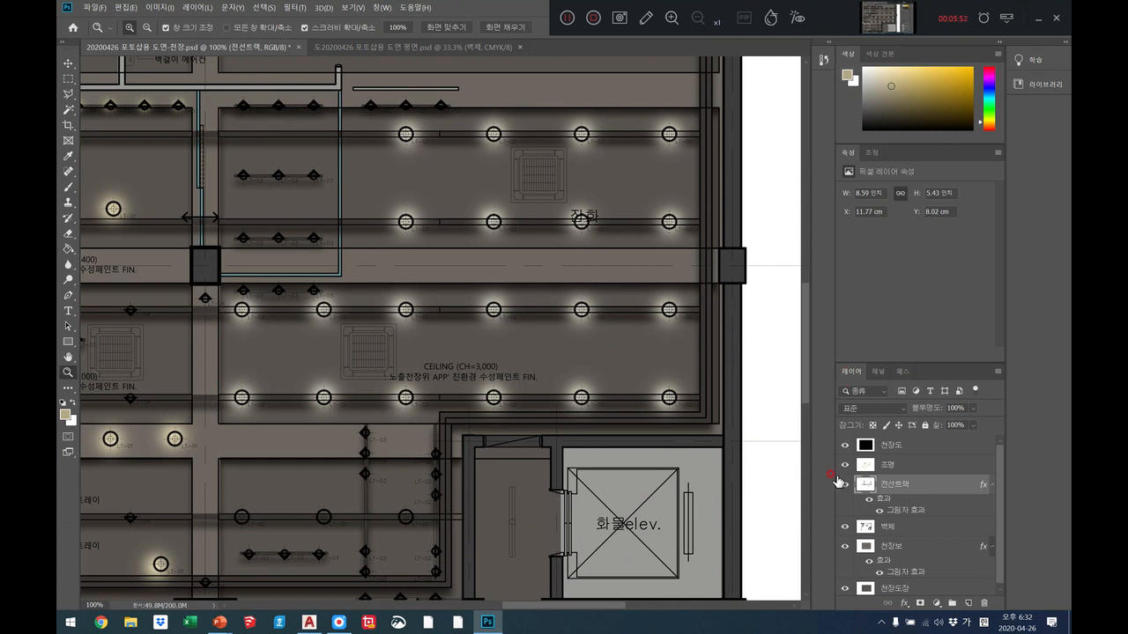
right_click(912, 485)
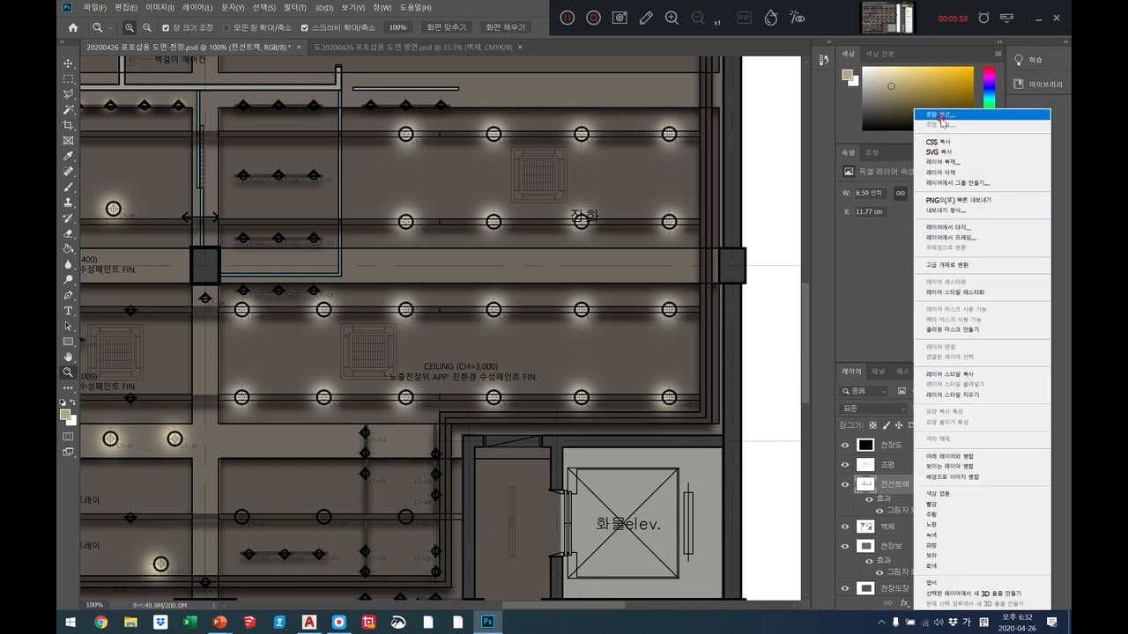
click(941, 116)
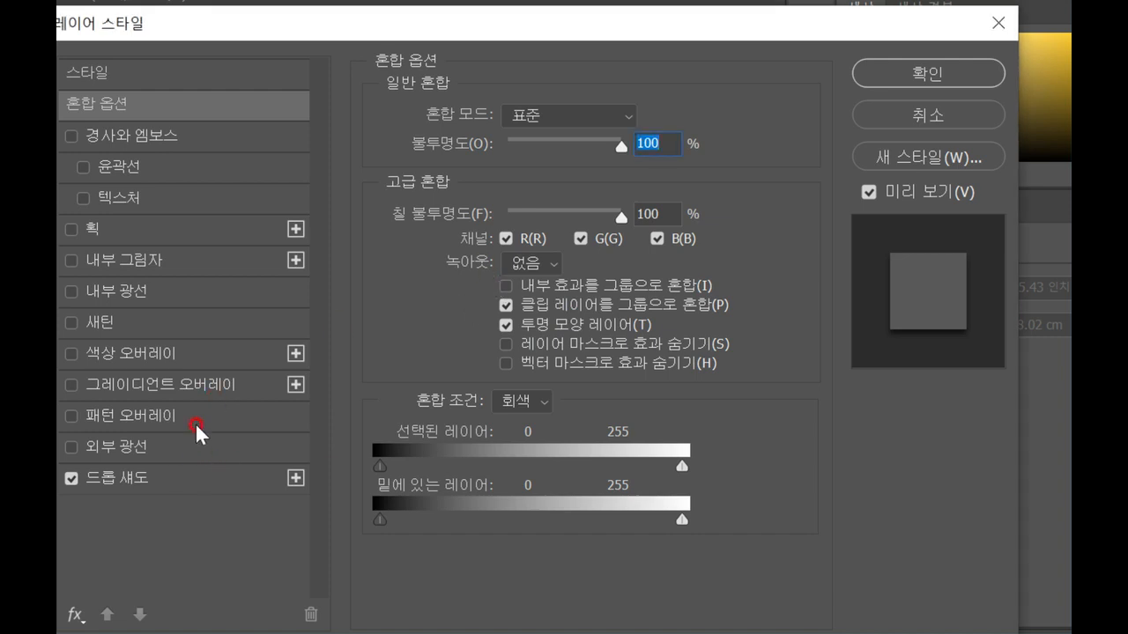
click(173, 478)
drag(508, 229, 499, 229)
drag(503, 298, 490, 296)
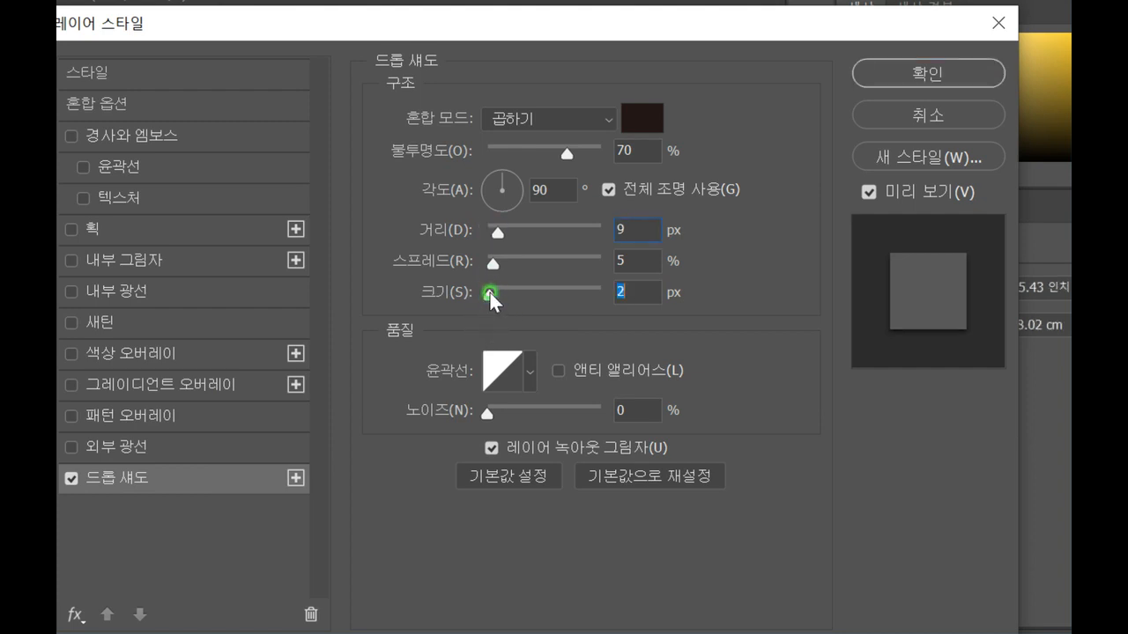
drag(498, 231, 493, 229)
drag(494, 290, 491, 298)
click(904, 78)
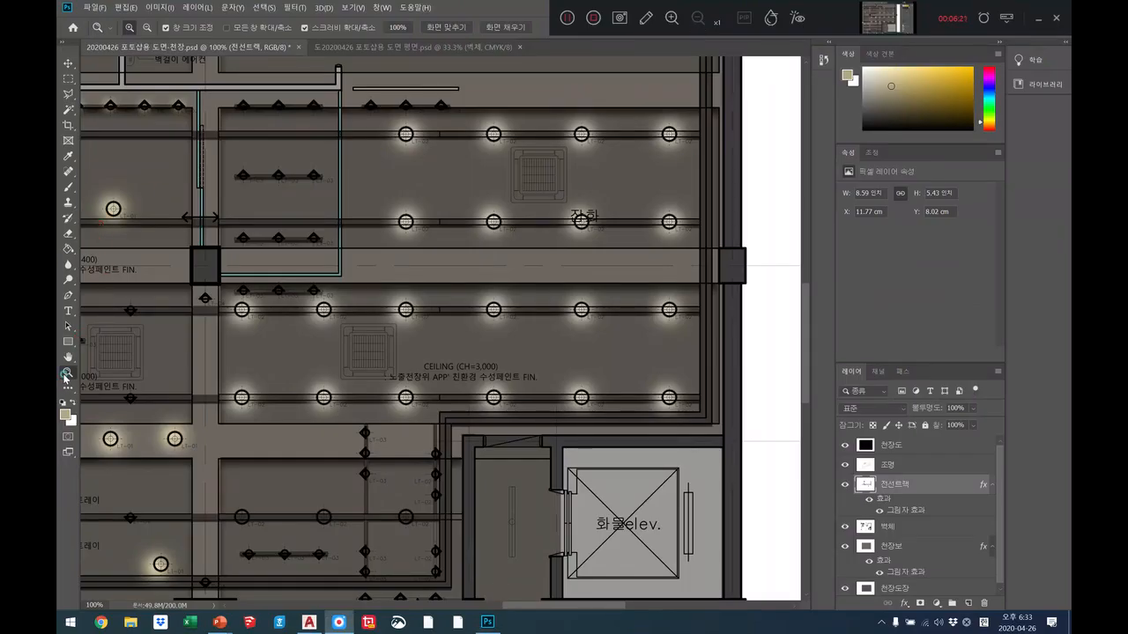
Step: Examine the beam and track shadows across the whole ceiling plan and up close
click(65, 375)
right_click(445, 333)
click(488, 337)
click(537, 332)
click(537, 331)
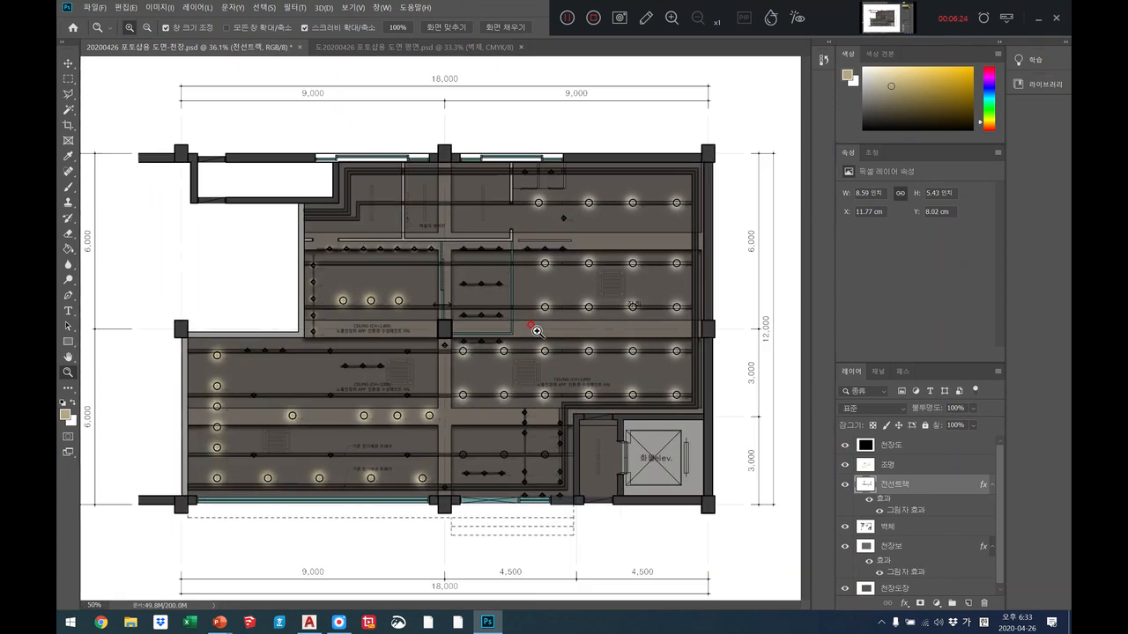
click(528, 324)
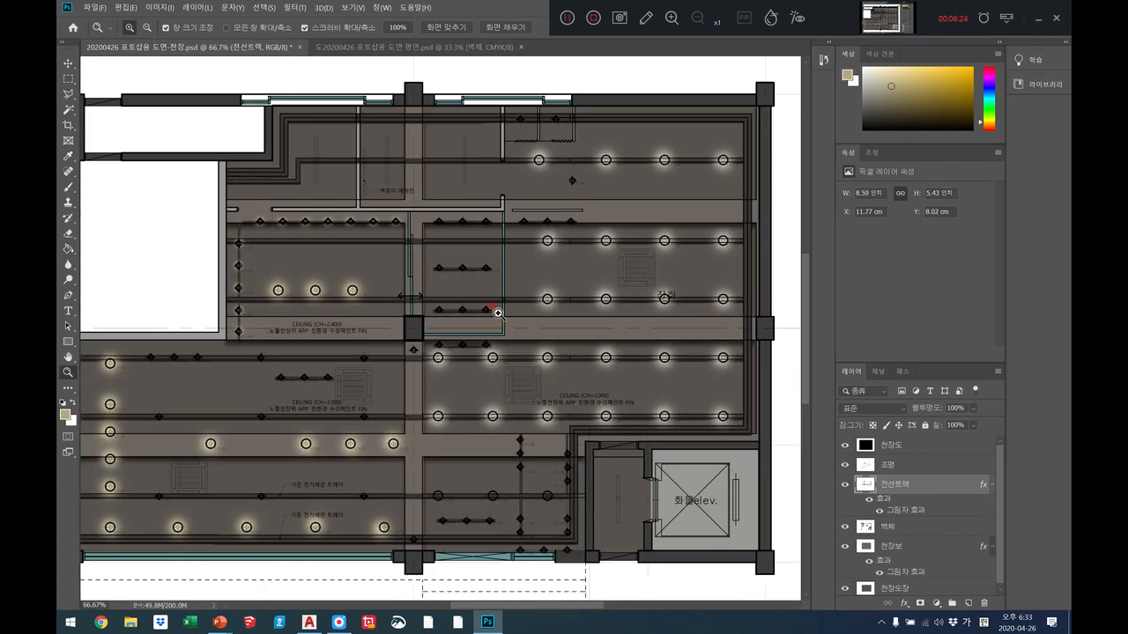
click(406, 396)
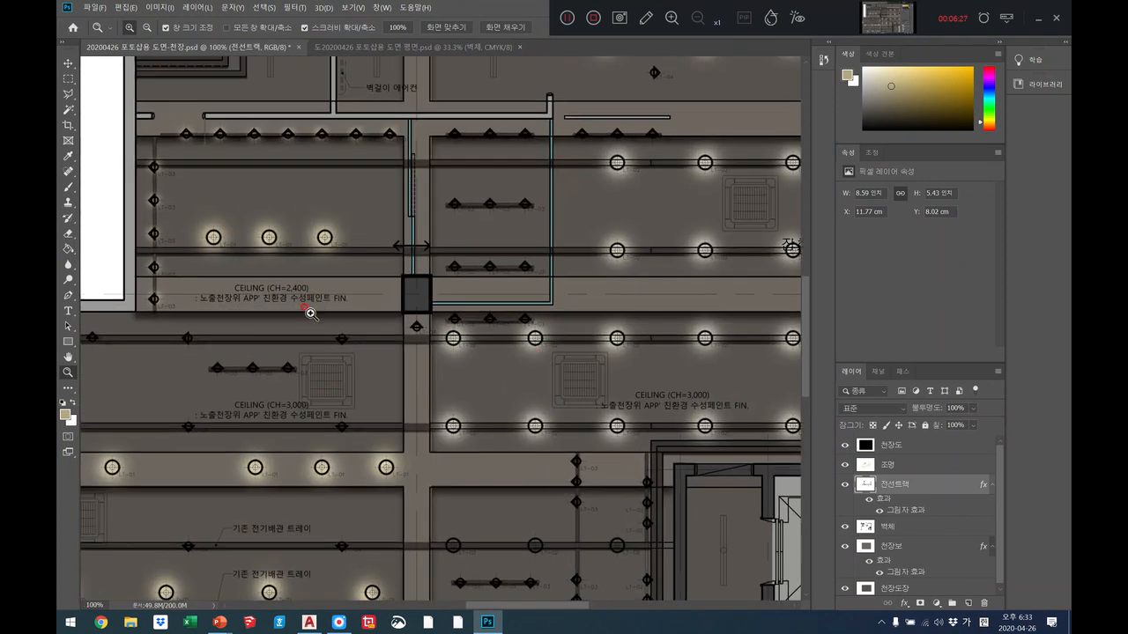
right_click(625, 366)
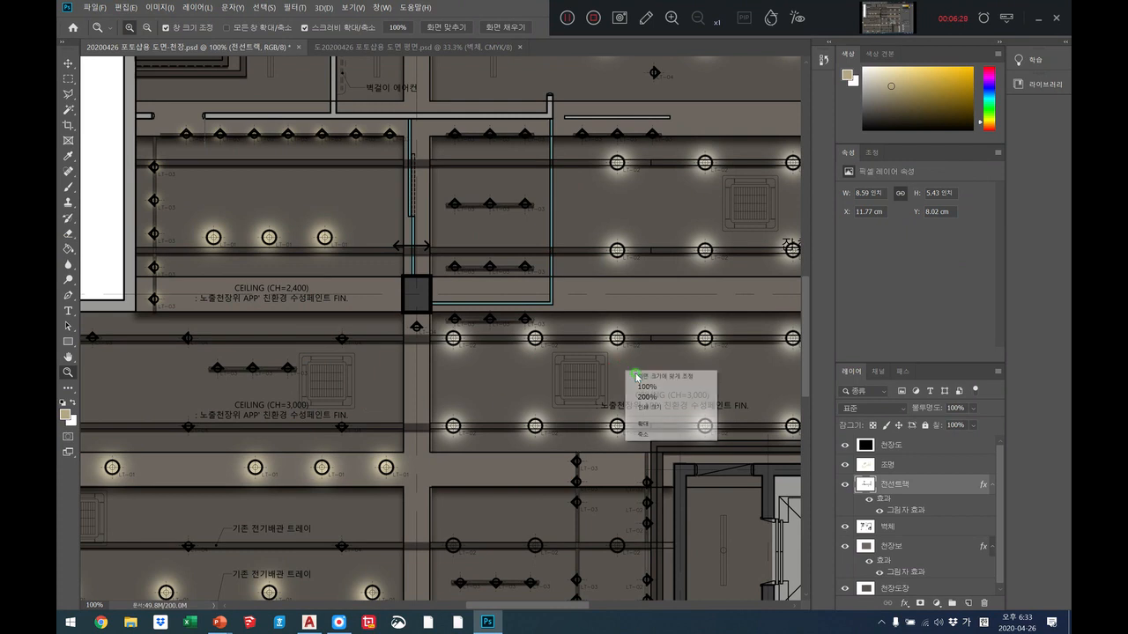
click(646, 377)
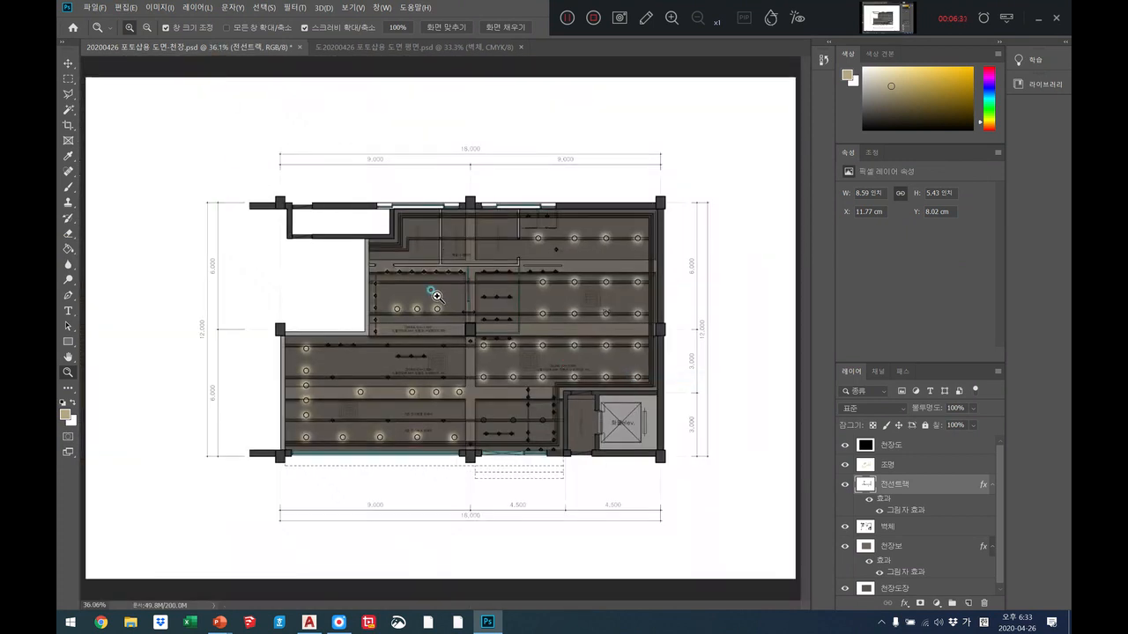
click(431, 292)
click(437, 298)
Step: Save the ceiling plan and open the air conditioner image 4way_hero_f from the desktop
click(95, 7)
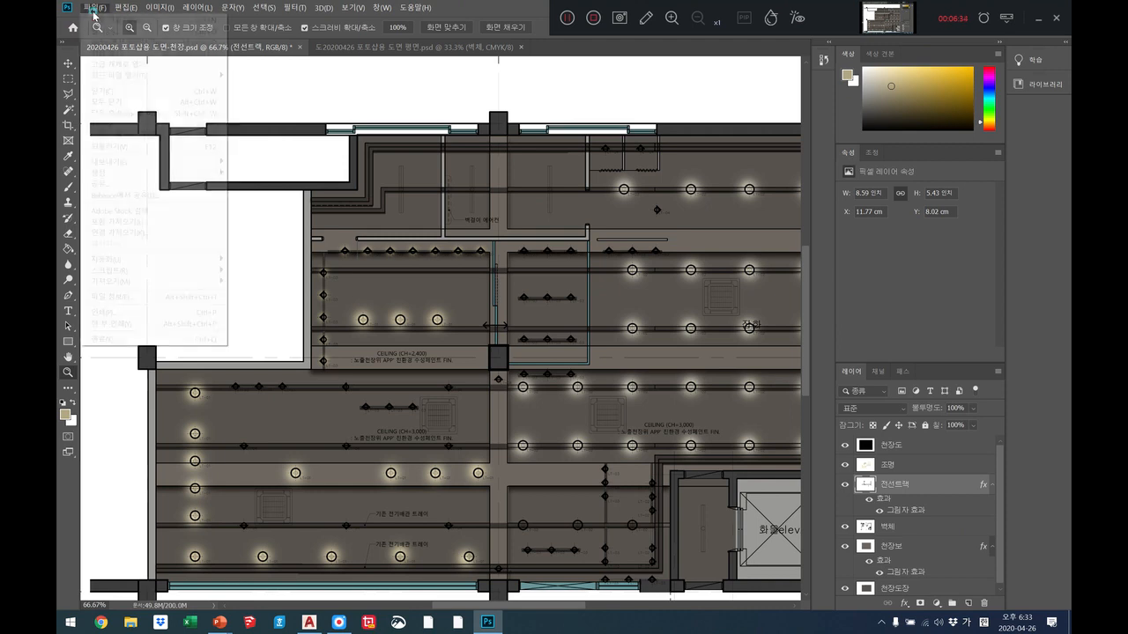
click(111, 125)
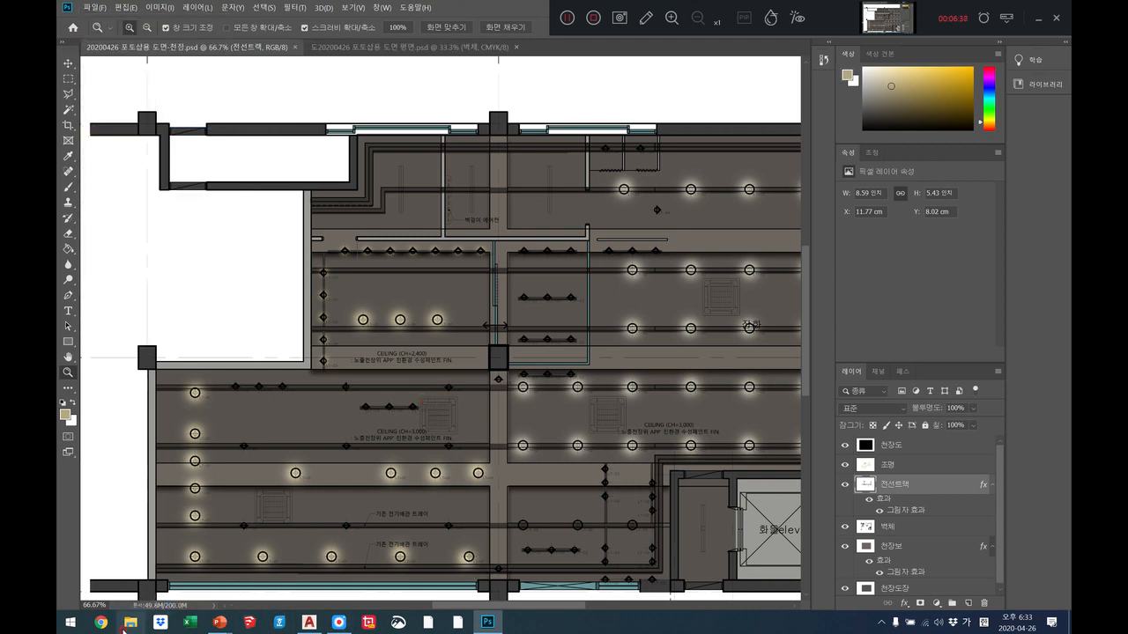
click(104, 7)
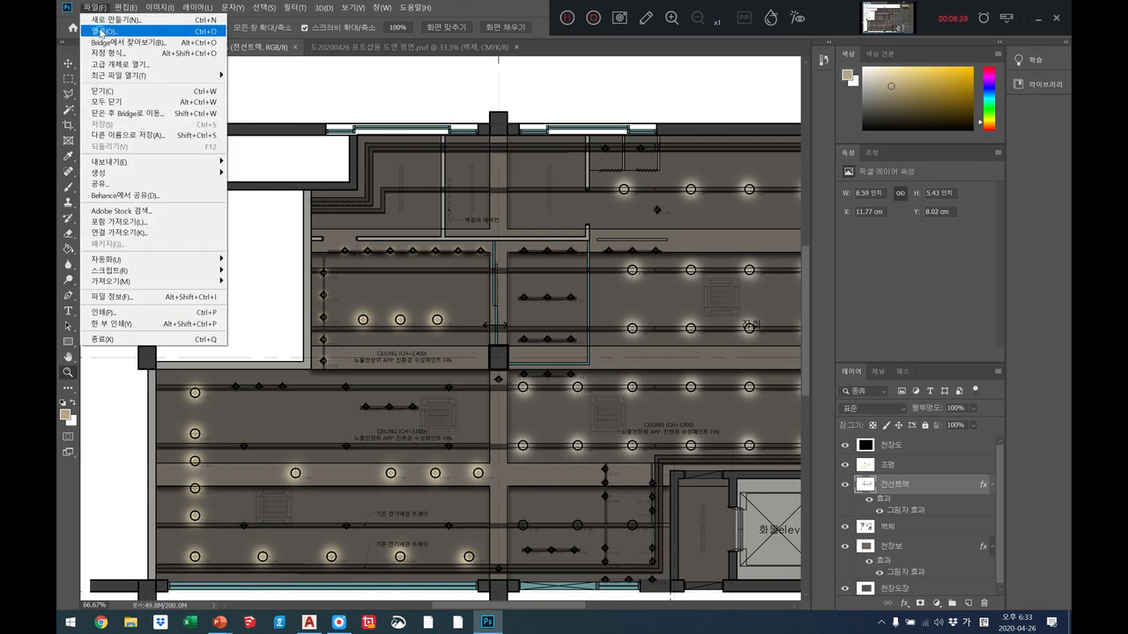
click(98, 29)
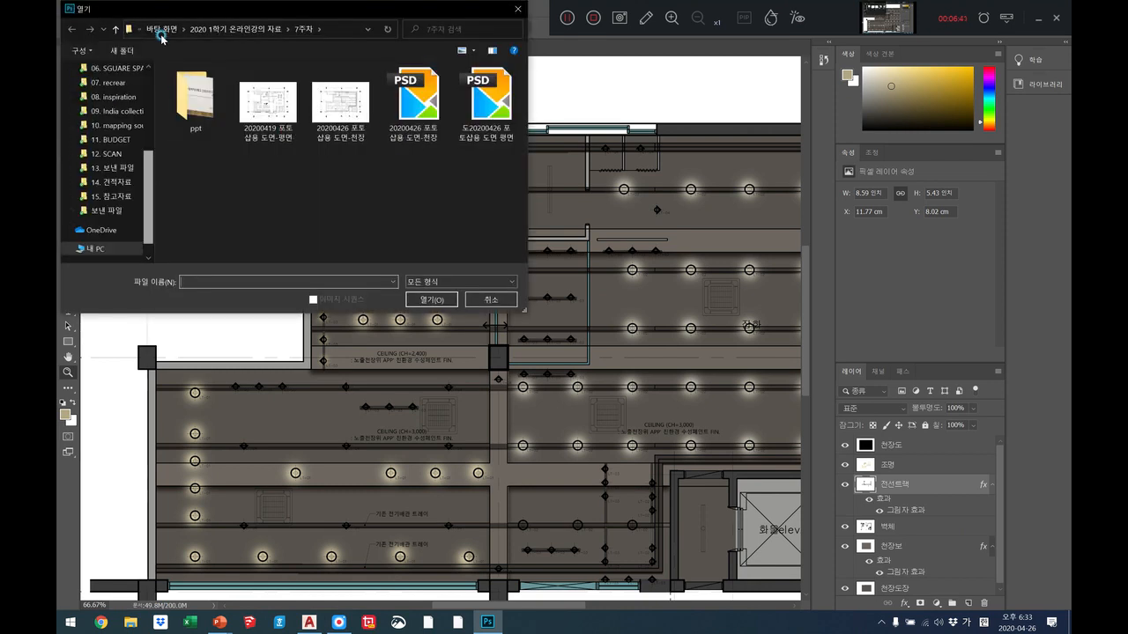
drag(150, 187, 149, 108)
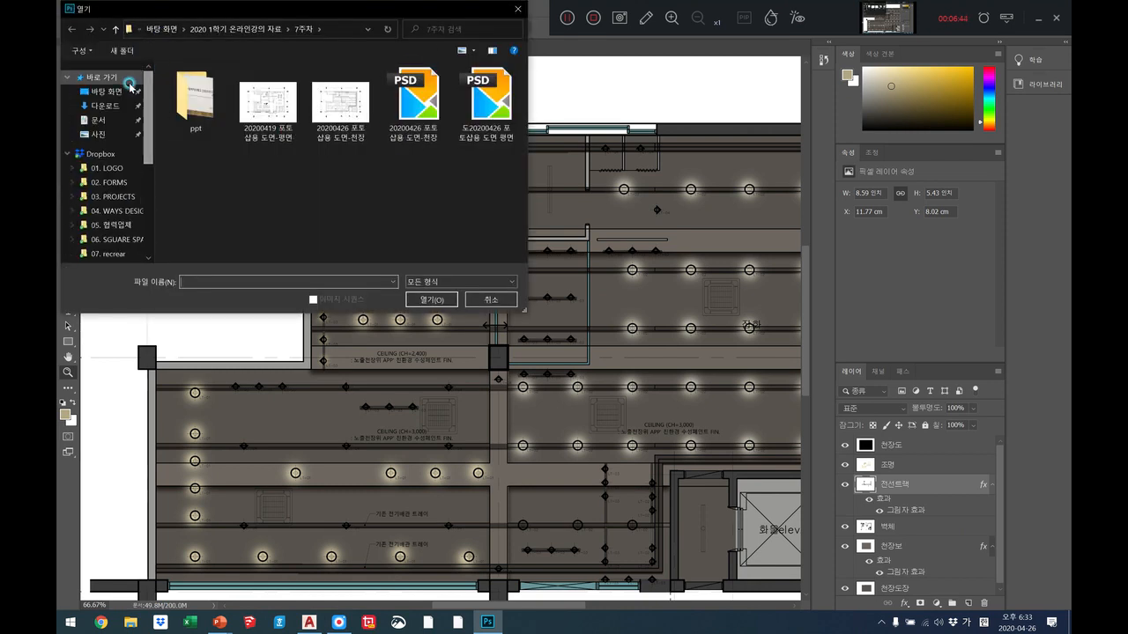
click(109, 92)
click(405, 130)
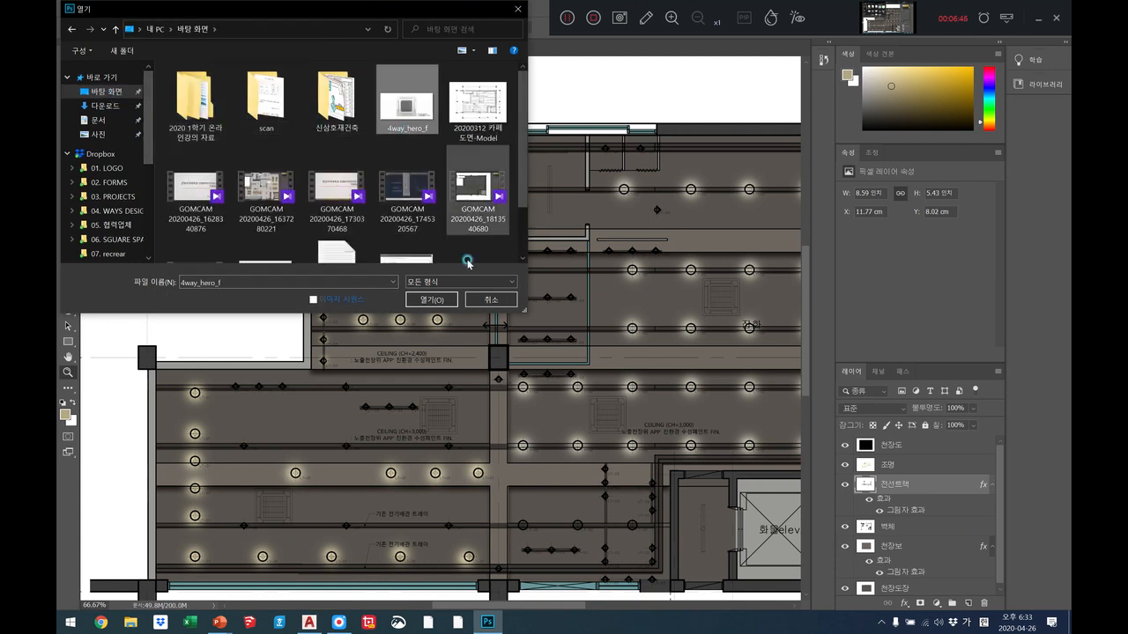
click(431, 300)
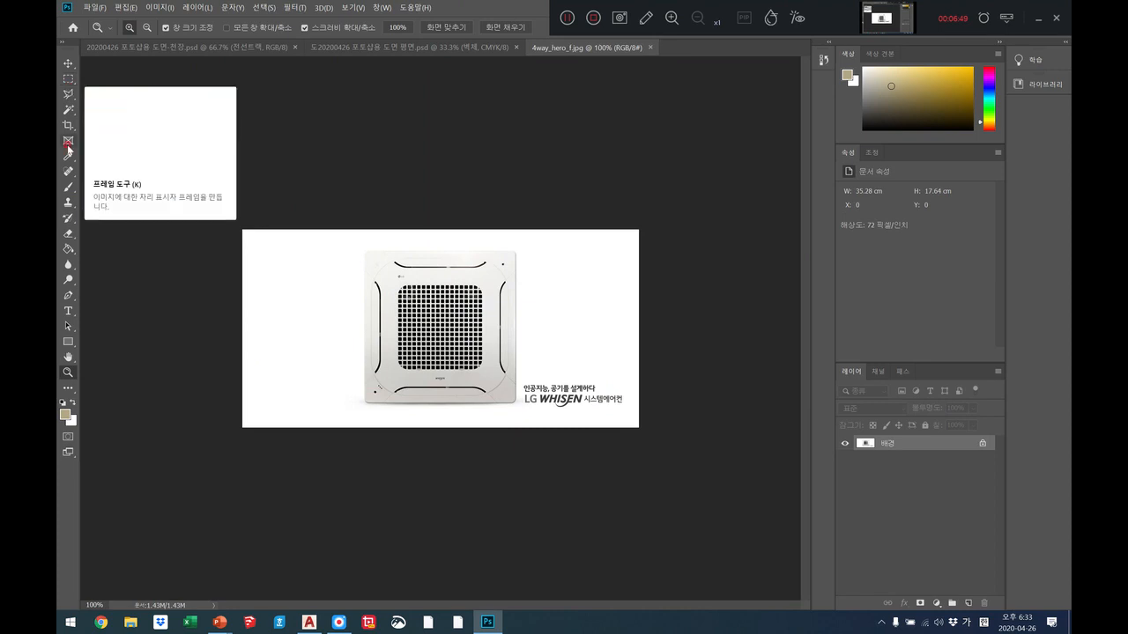
Step: Try selecting the white background around the air conditioner with the Magic Wand, inspect the selection up close and deselect it
click(71, 112)
click(282, 295)
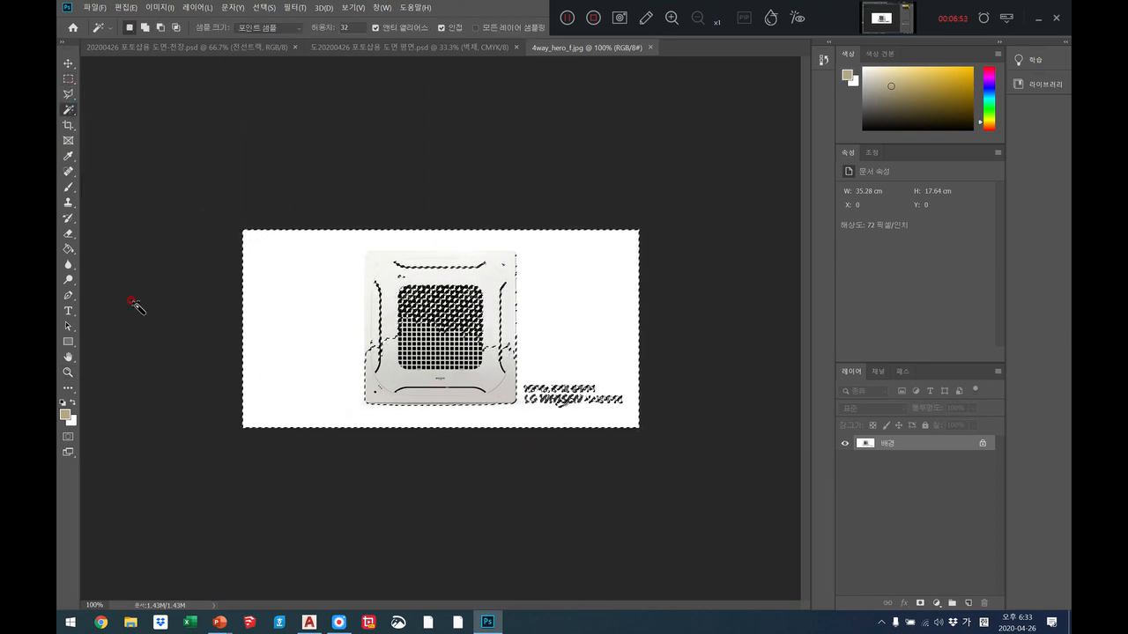
click(68, 373)
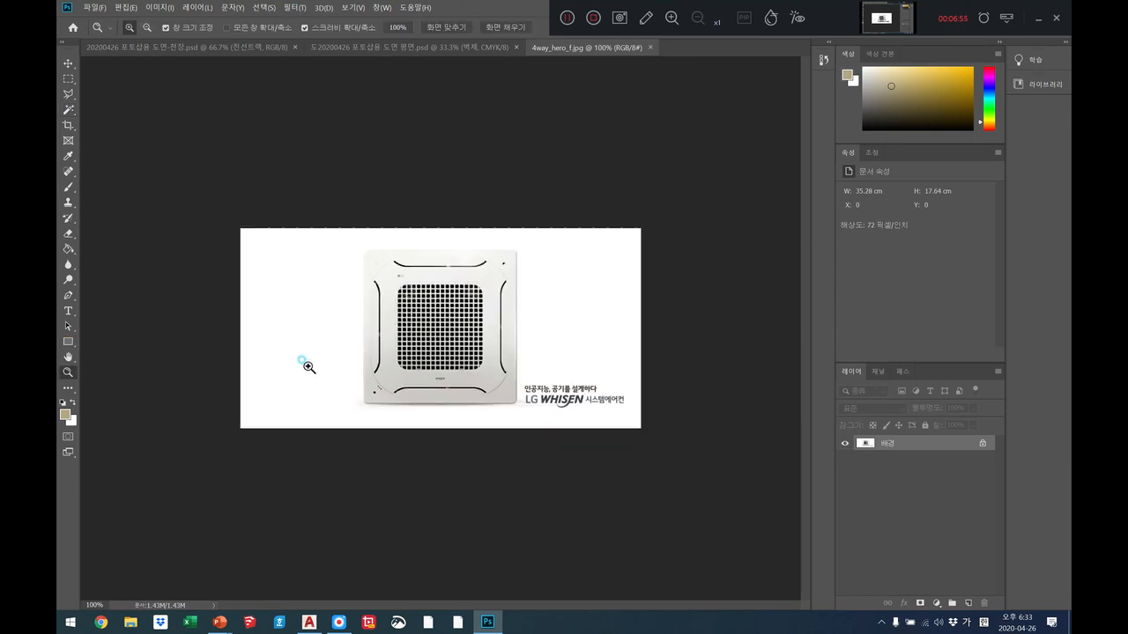
click(306, 363)
click(305, 364)
right_click(164, 292)
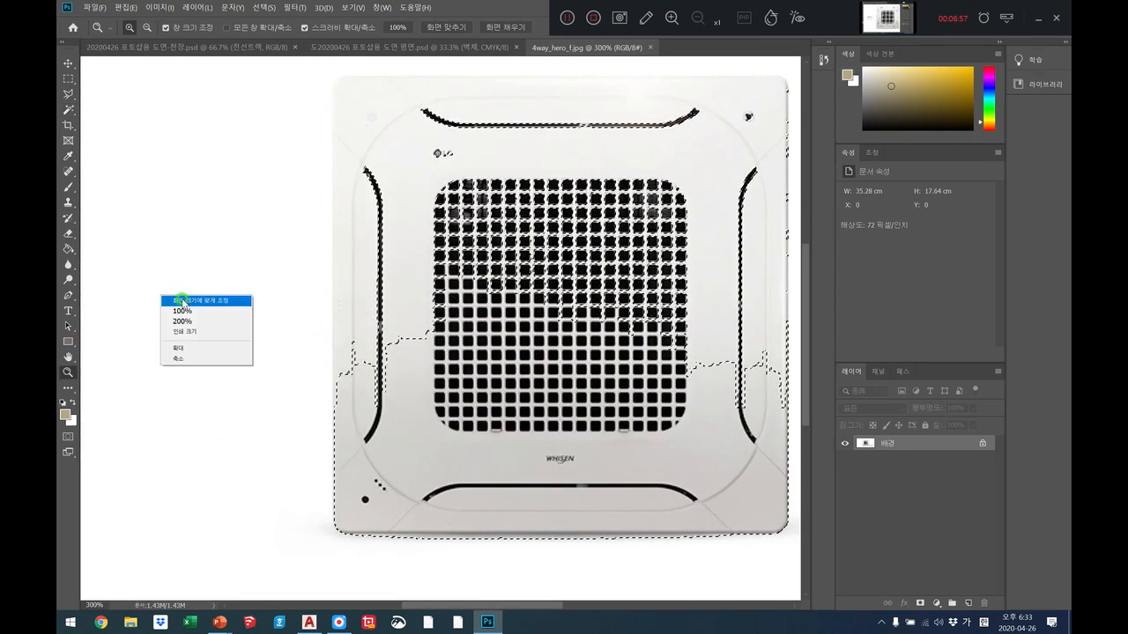
click(182, 296)
key(ctrl+d)
Step: Select the square air conditioner panel with a rectangular marquee and move it into the ceiling plan document
click(69, 80)
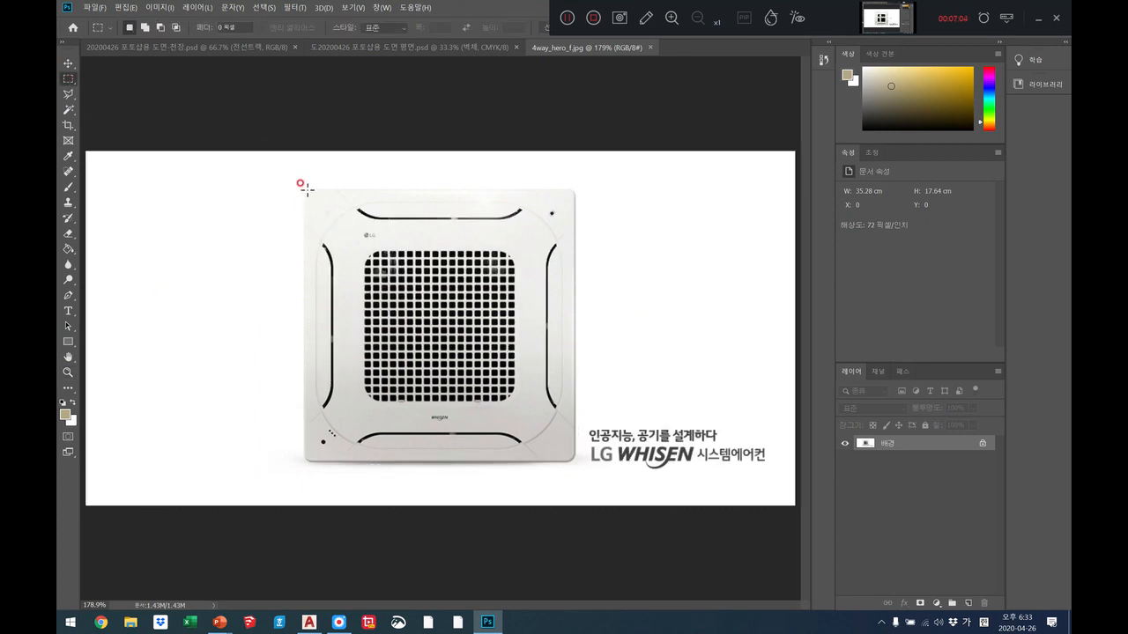
drag(306, 189, 574, 461)
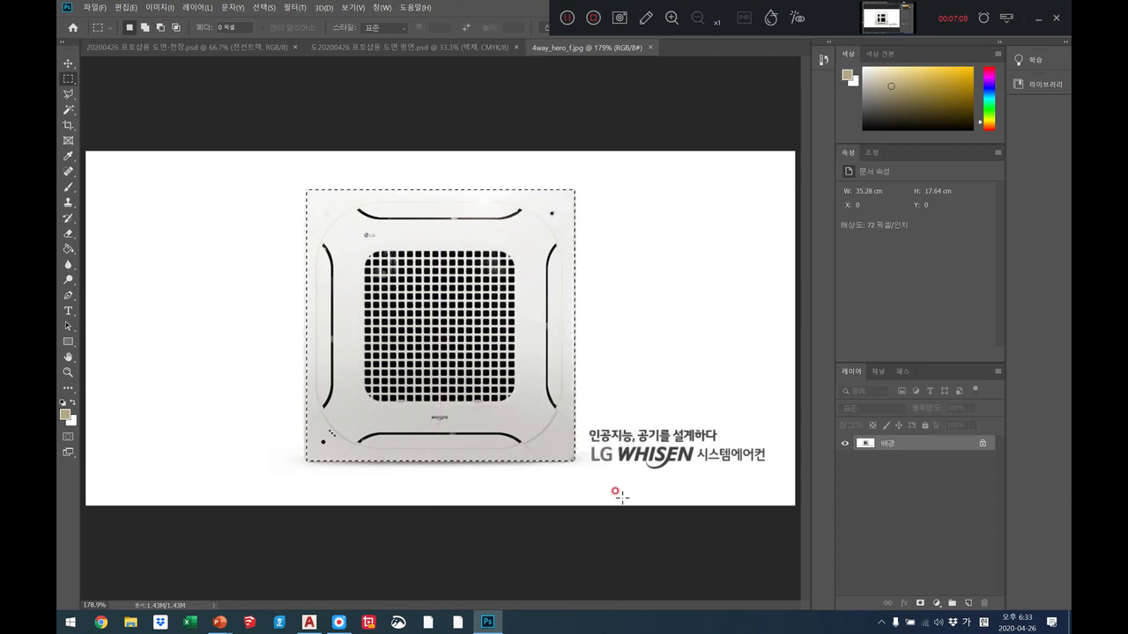
key(v)
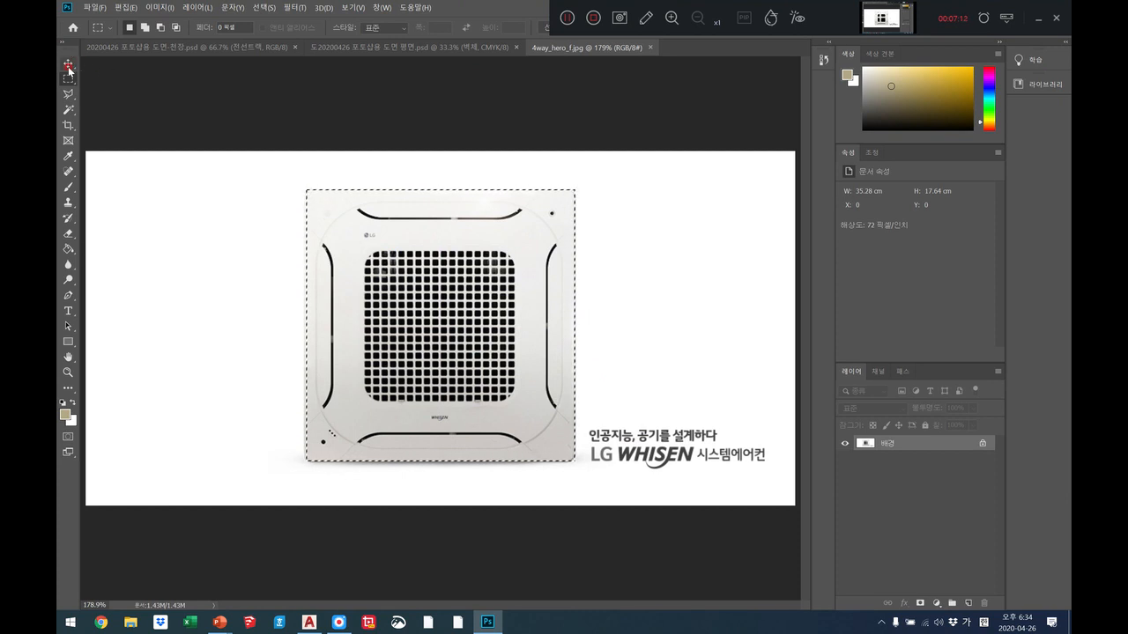
drag(345, 242, 407, 391)
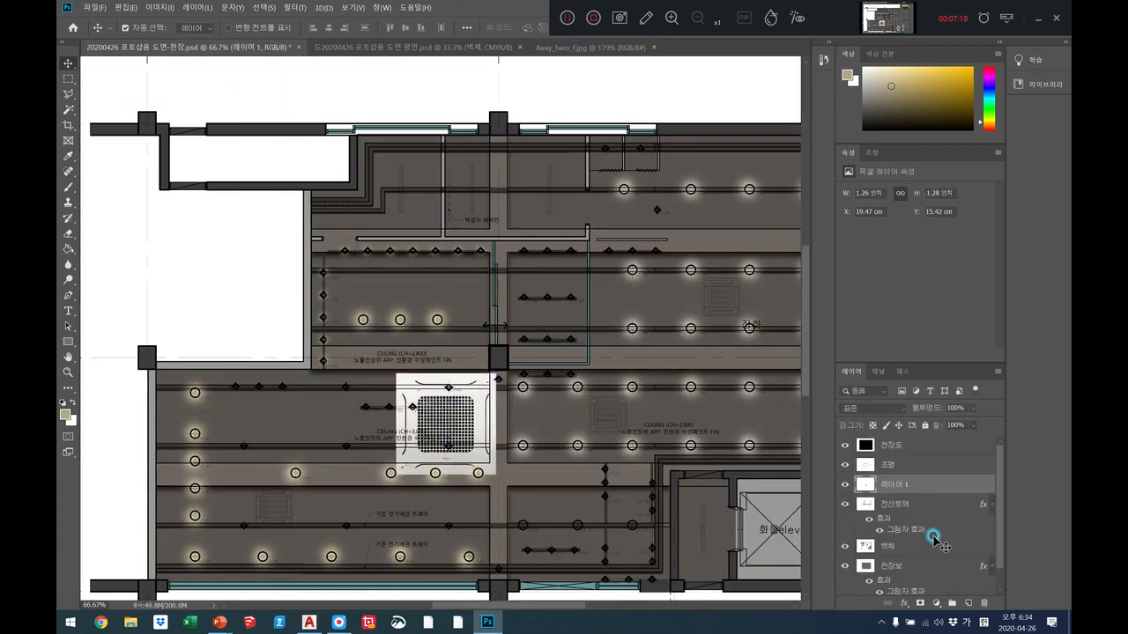
Step: Place the air conditioner layer directly below the 천장도 layer, above 조명
drag(902, 476, 894, 436)
click(68, 372)
click(439, 418)
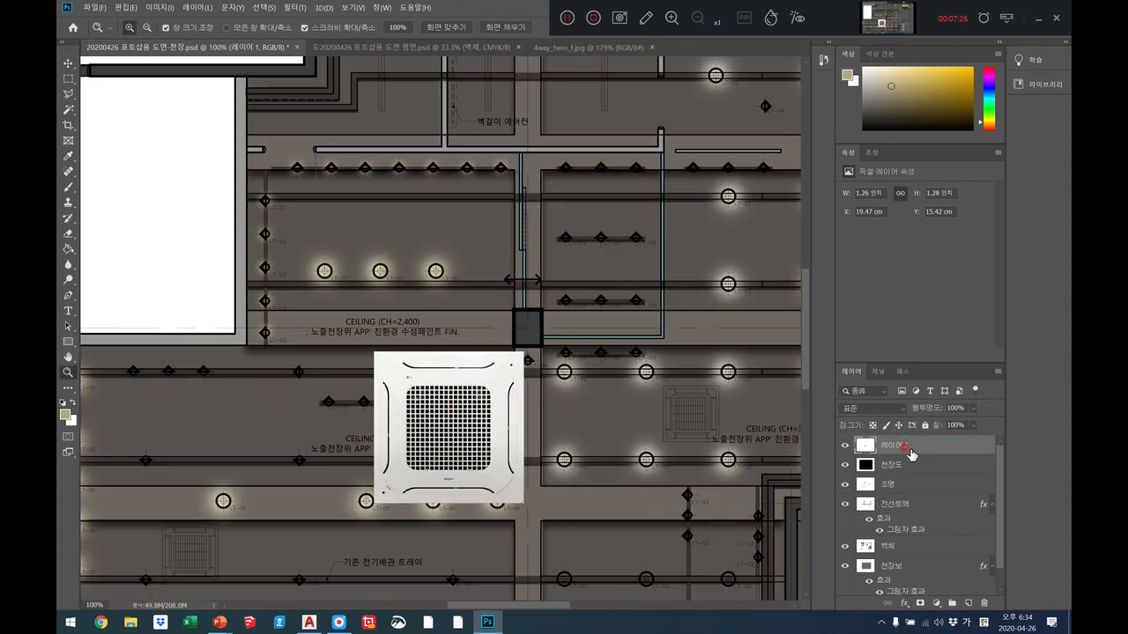
drag(908, 448, 906, 475)
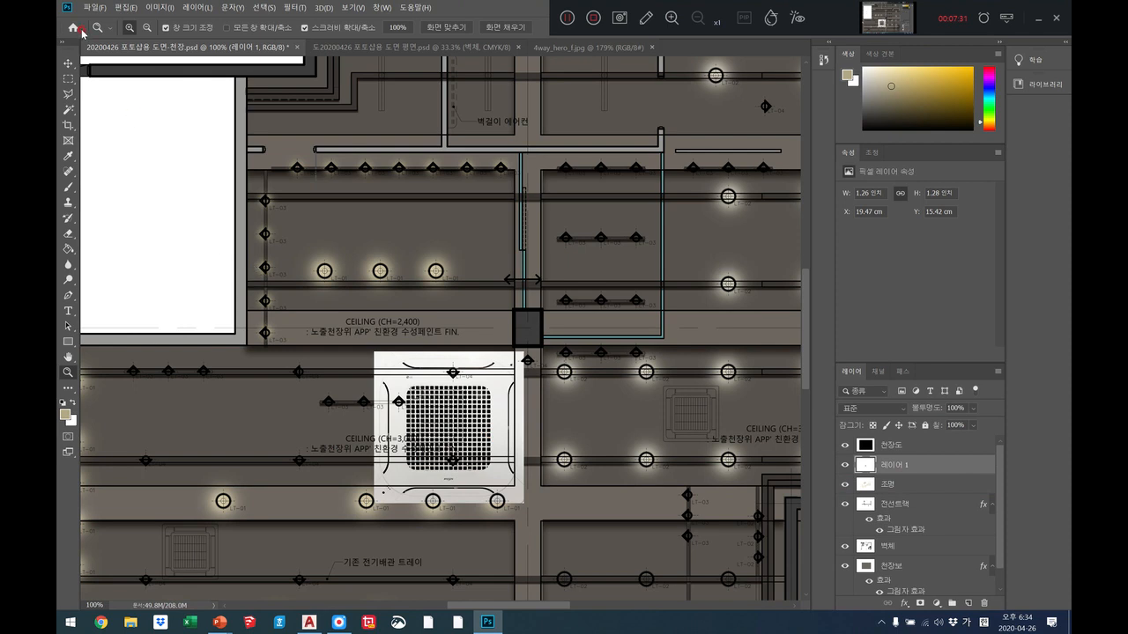
Step: Move the air conditioner onto the nearby unit symbol and scale it to the symbol's outline, about 0.47 by 0.46 inches
click(67, 64)
drag(491, 428, 520, 460)
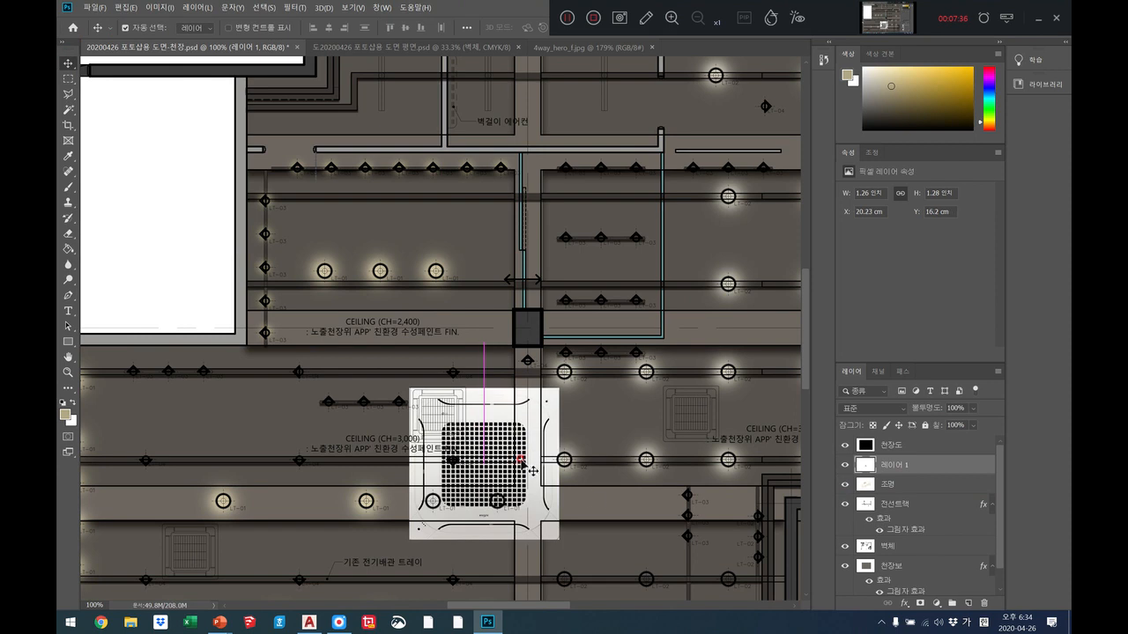
click(122, 8)
mouse_move(151, 265)
click(268, 279)
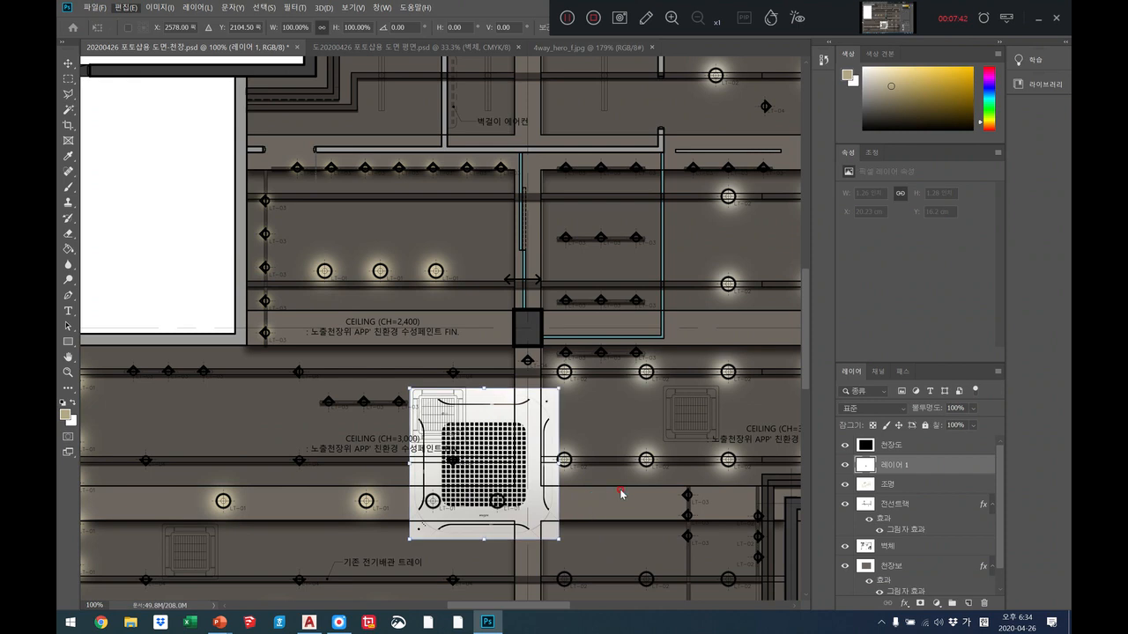
drag(556, 538, 433, 438)
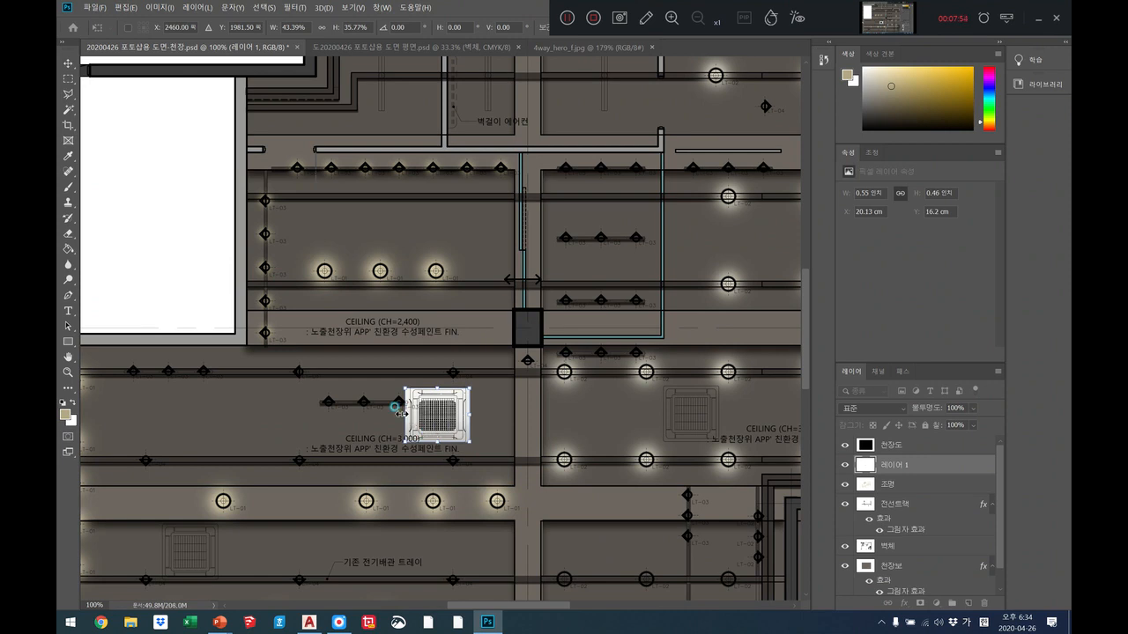
drag(403, 411, 467, 410)
click(445, 438)
drag(438, 439, 437, 439)
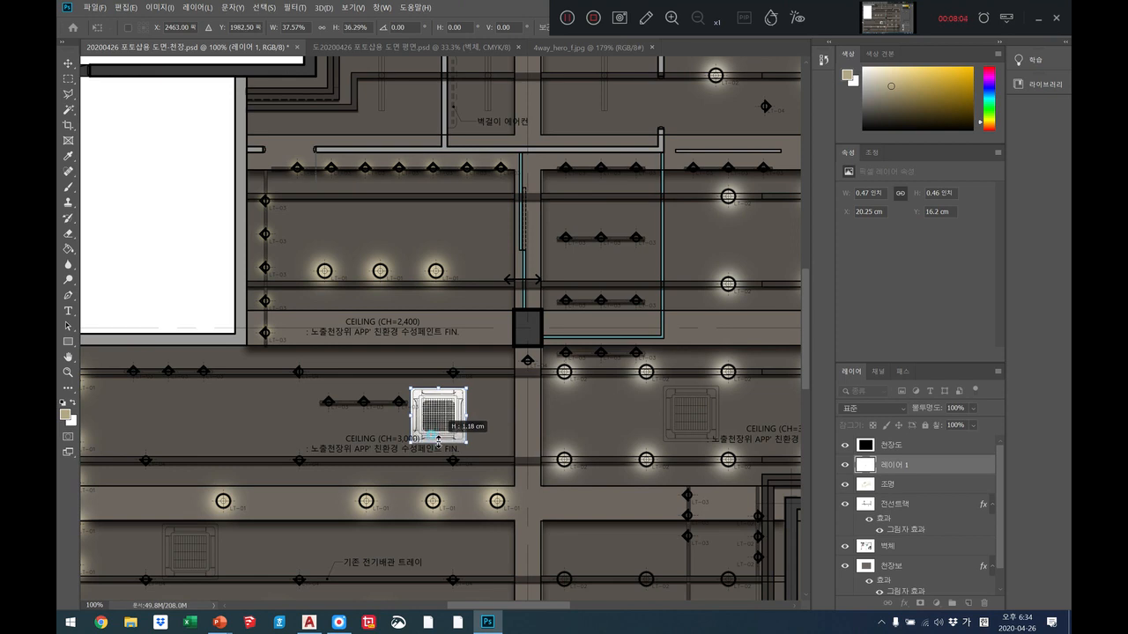
click(438, 430)
drag(441, 424, 441, 422)
Step: Apply the scaling and rename the air conditioner layer to 에어컨
click(895, 475)
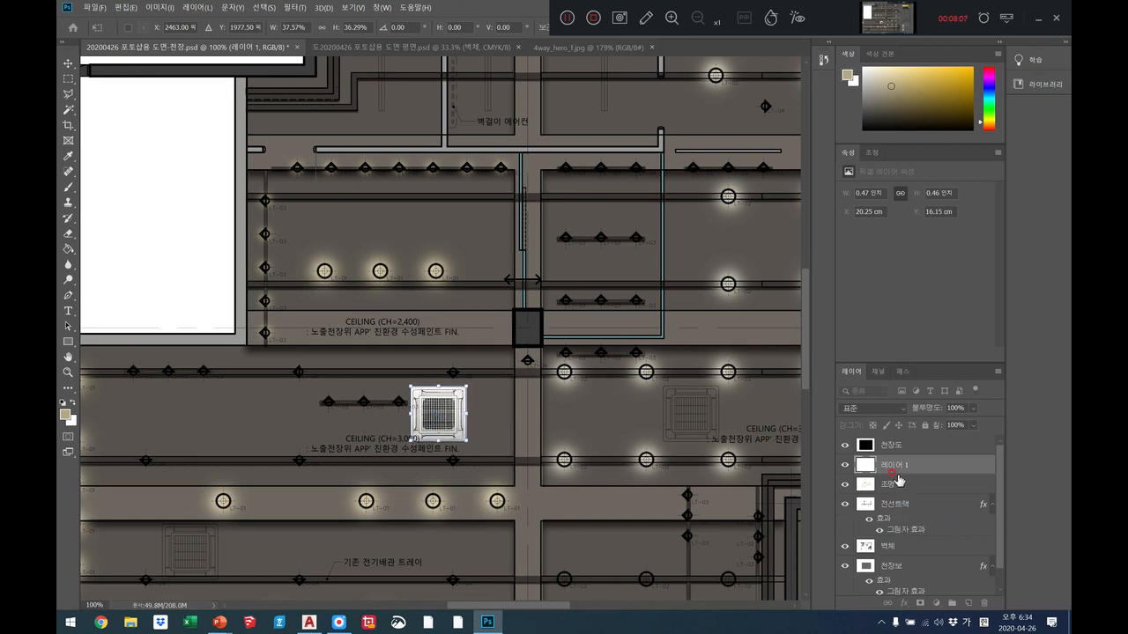
double_click(894, 464)
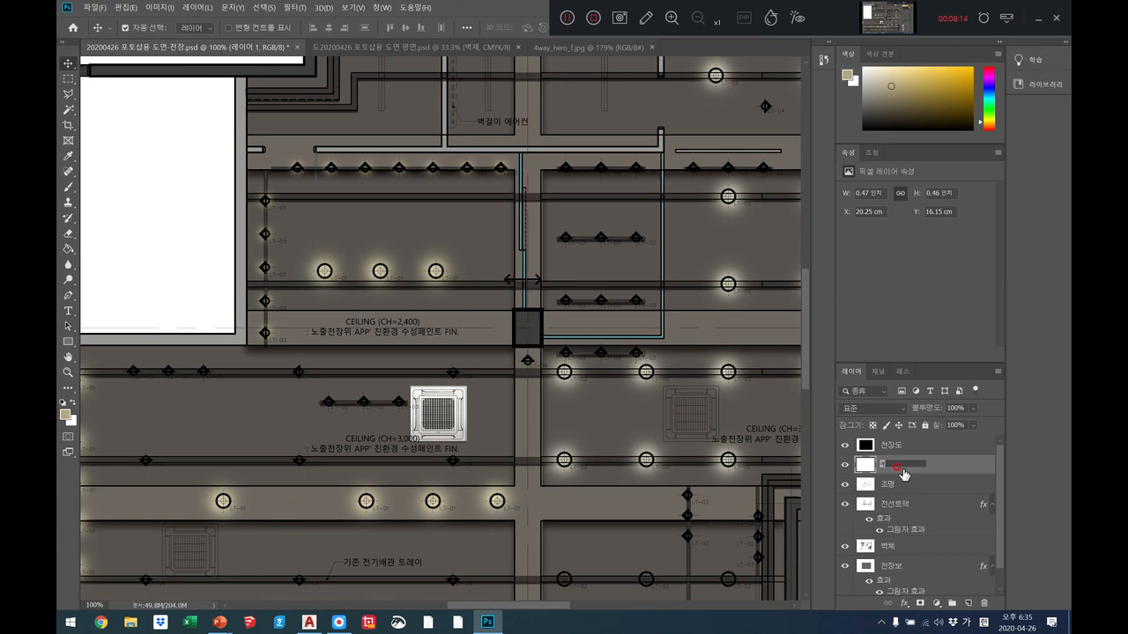
text(에어컨)
key(Return)
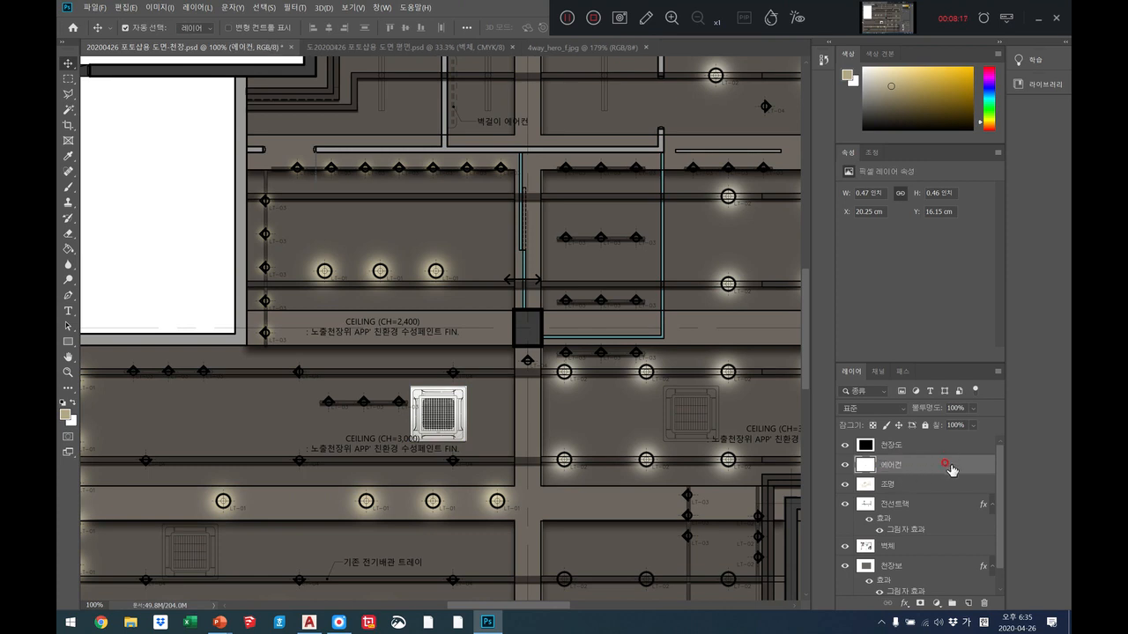
Step: Move the 에어컨 layer above the 천장도 layer to the front of the layer stack
click(677, 14)
click(932, 469)
drag(791, 298, 754, 253)
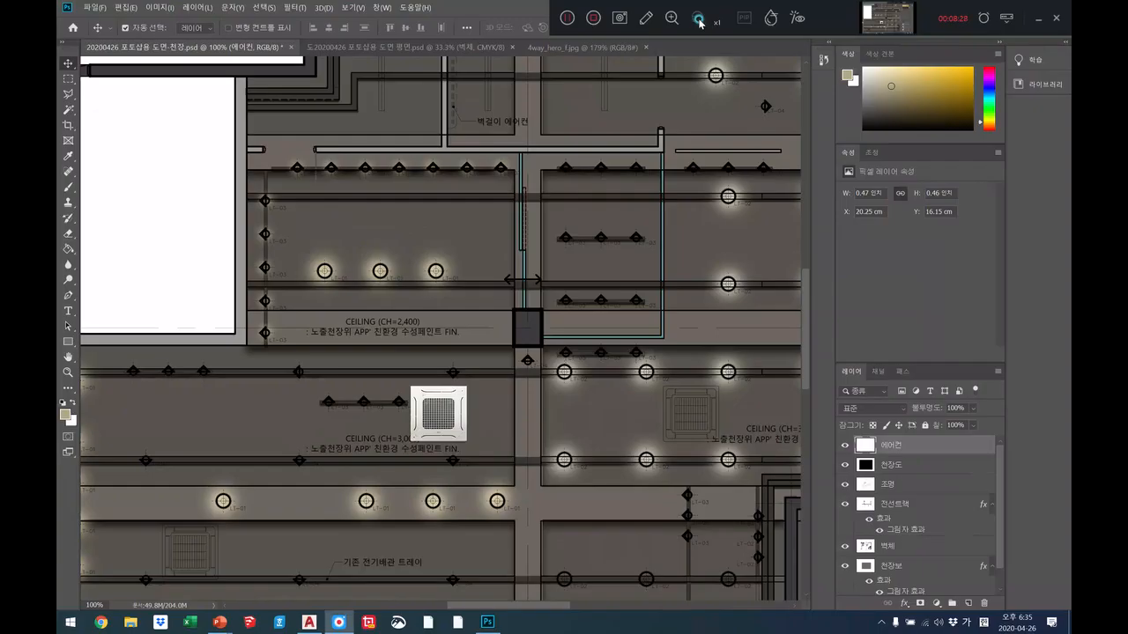
Step: Copy the air conditioner onto the unit symbol in the room to its right and the symbol in the room above that
click(70, 66)
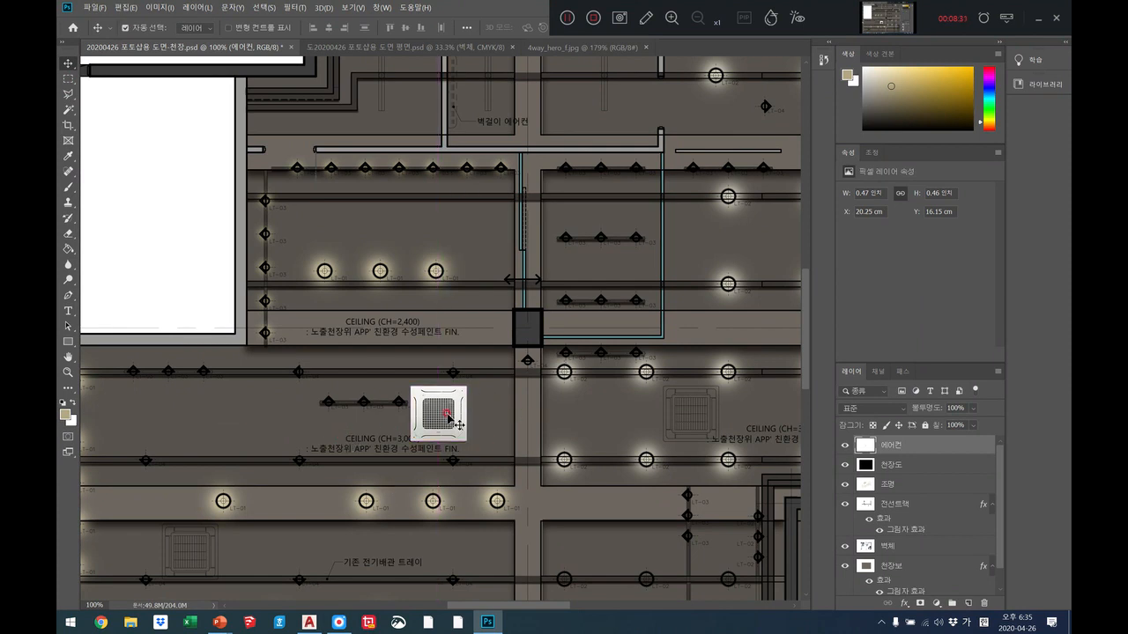
drag(449, 418, 701, 417)
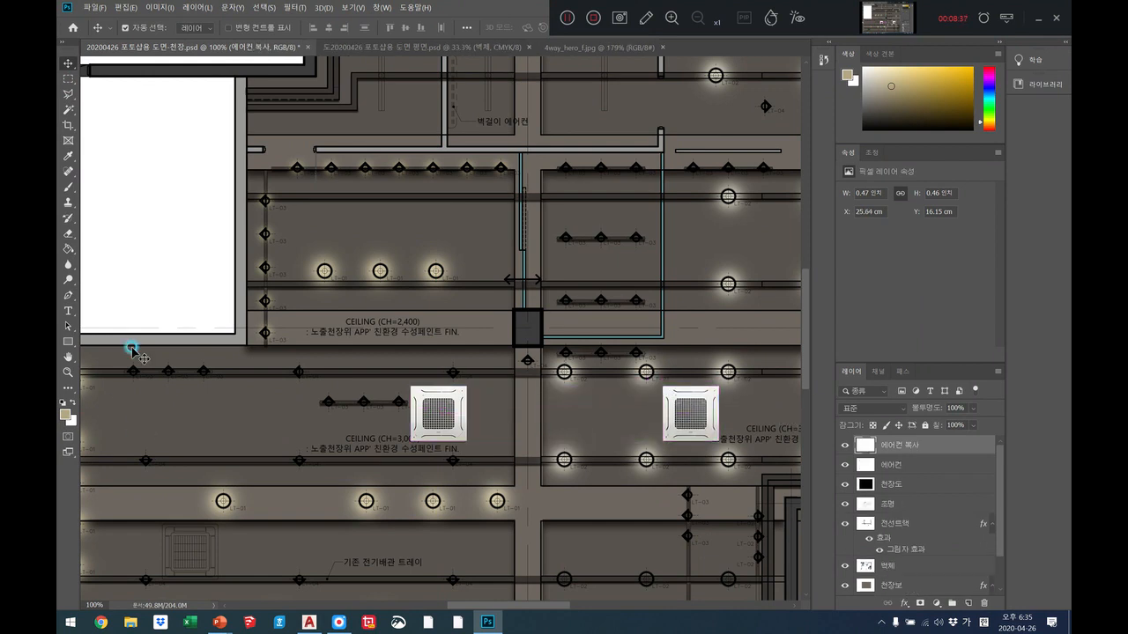
click(68, 359)
drag(707, 384, 436, 409)
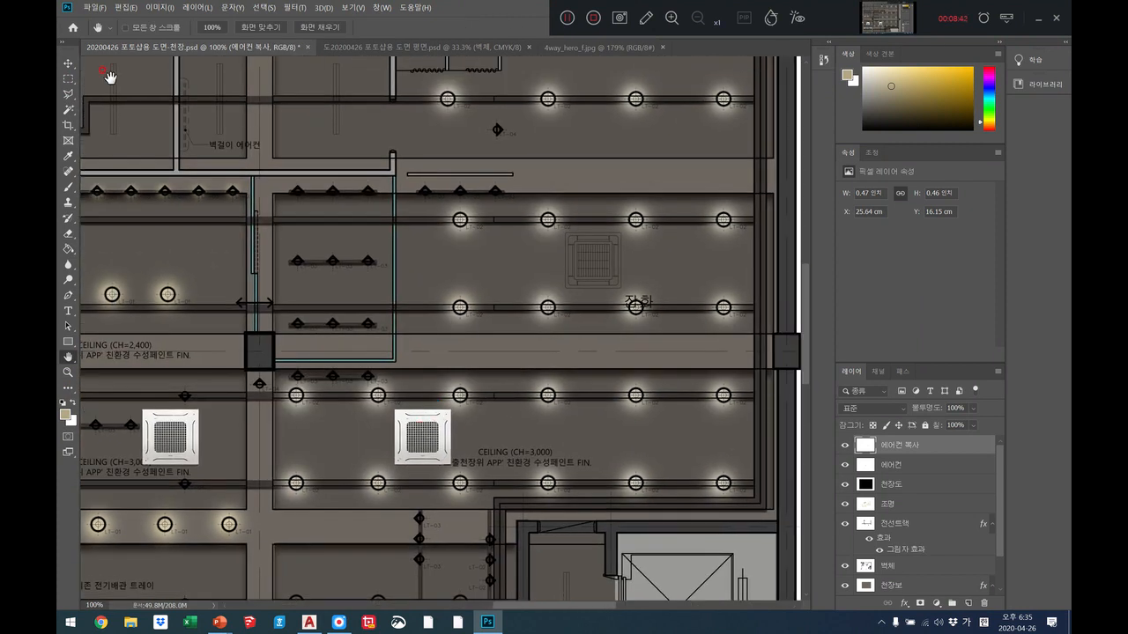
click(68, 63)
key(ctrl)
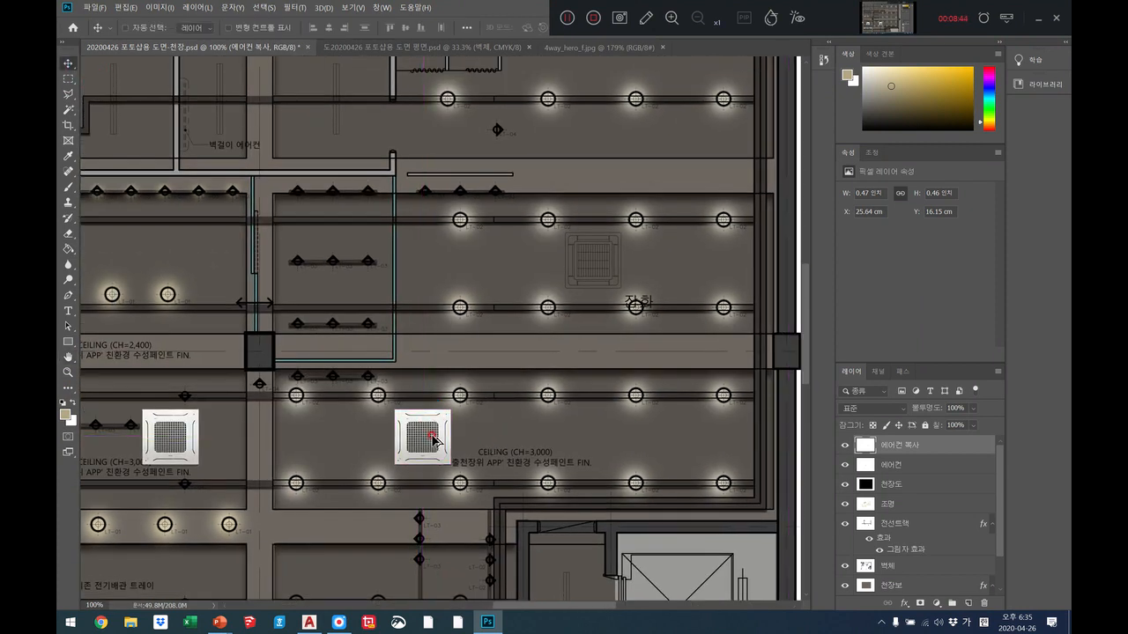
drag(432, 439, 605, 262)
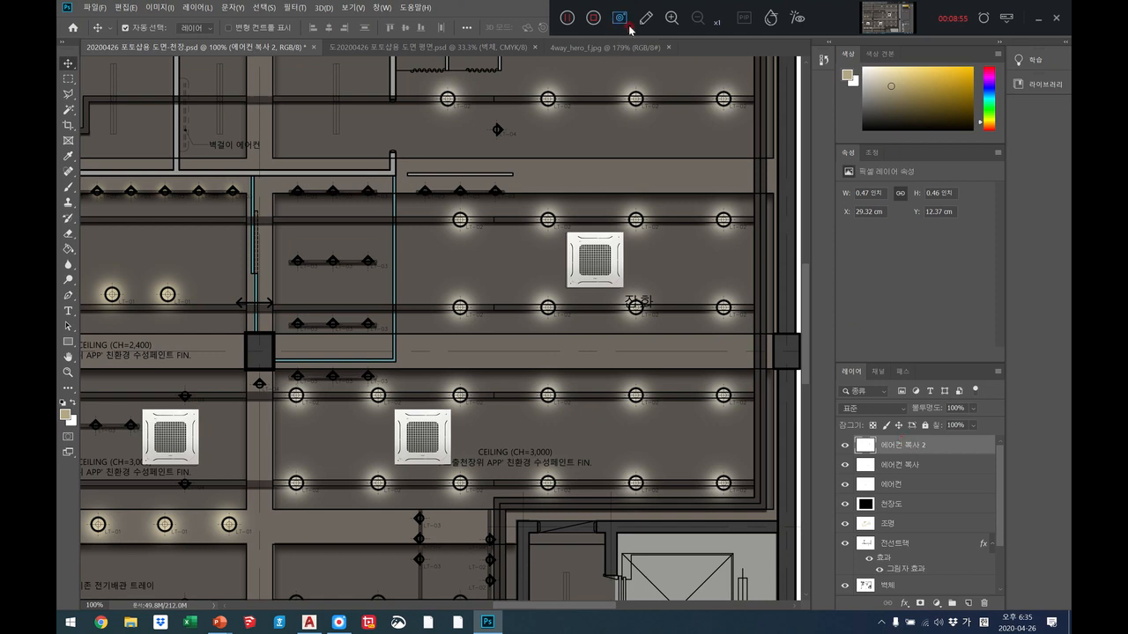
Step: Merge the two air conditioner copies down into the 에어컨 layer
click(673, 18)
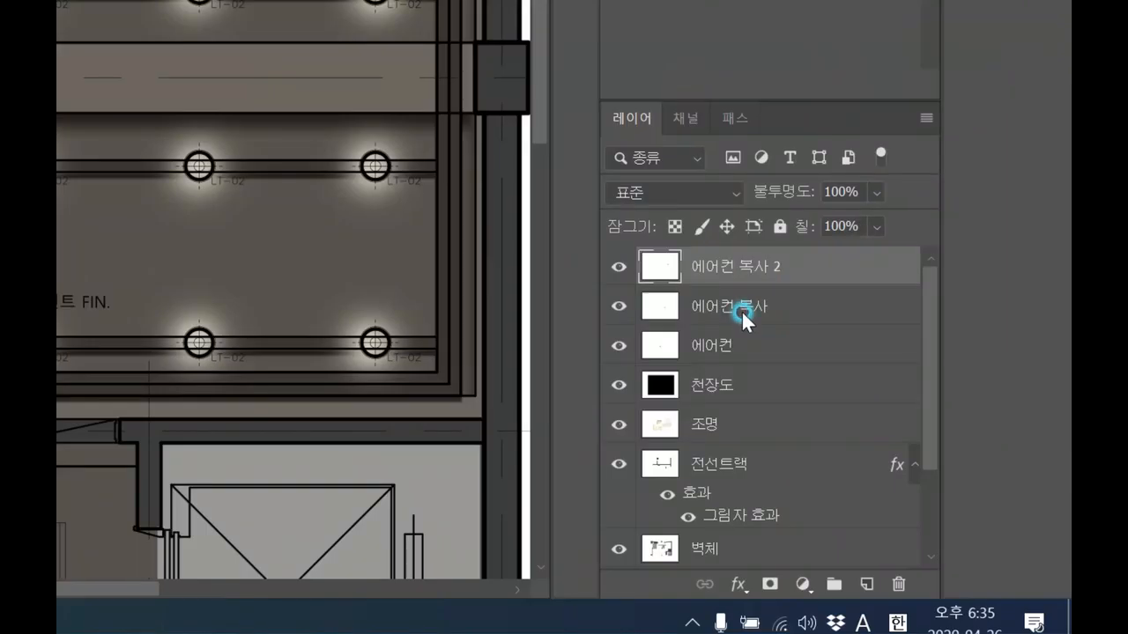
key(Hangul)
click(739, 268)
right_click(740, 273)
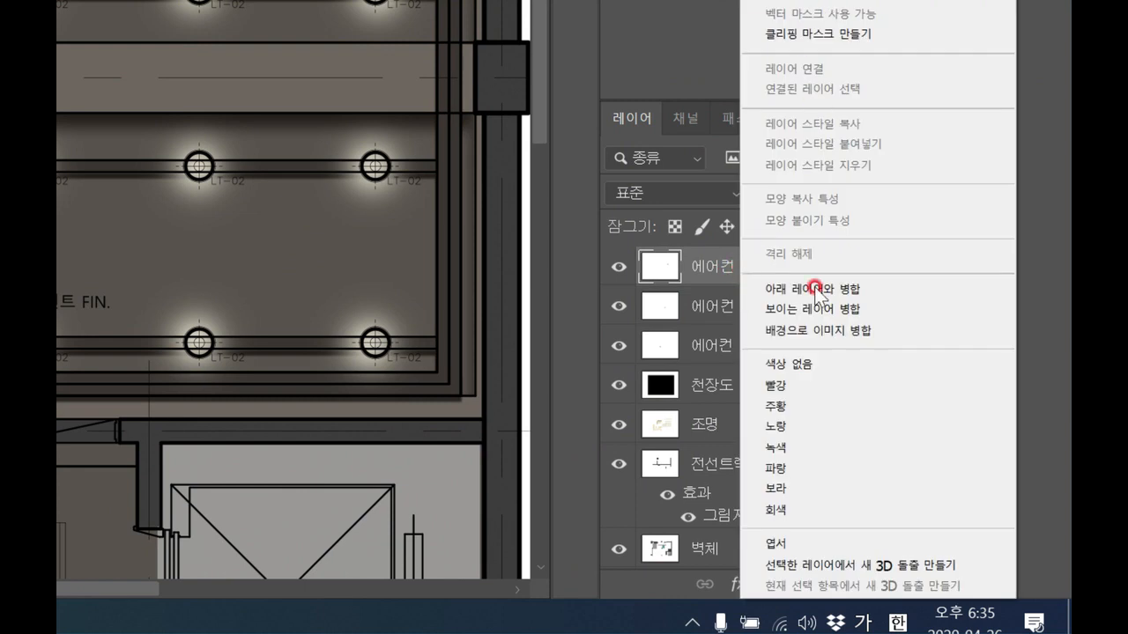
click(867, 295)
click(715, 266)
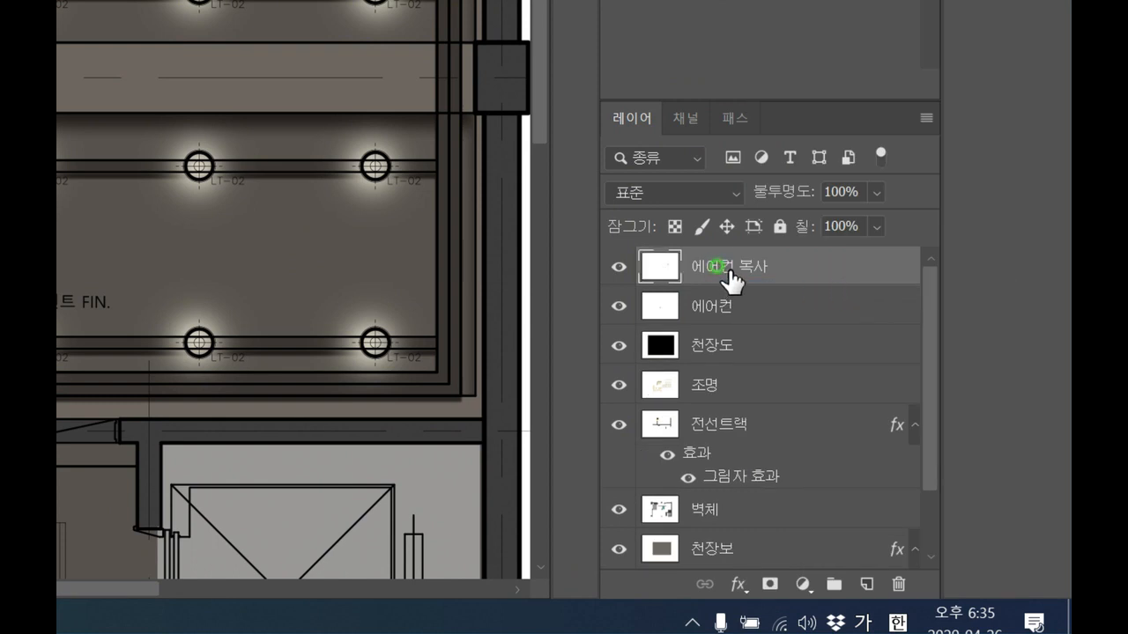
right_click(727, 275)
click(747, 287)
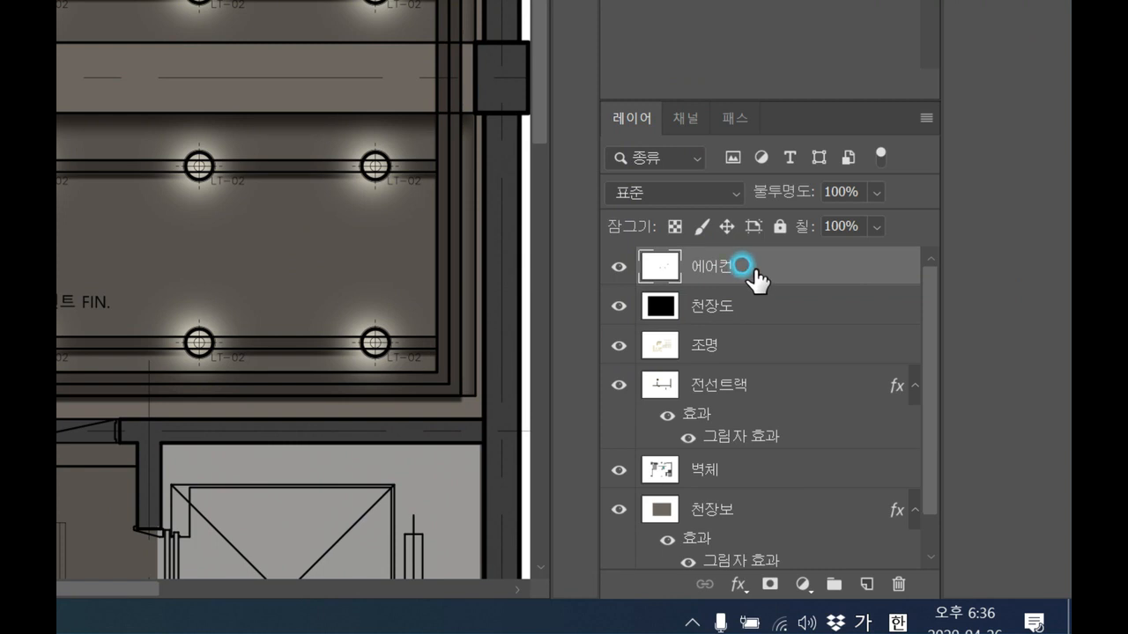
Step: Add a drop shadow to the 에어컨 layer with a distance of 5 px and a size of 9 px
click(757, 267)
right_click(749, 265)
click(678, 94)
key(Escape)
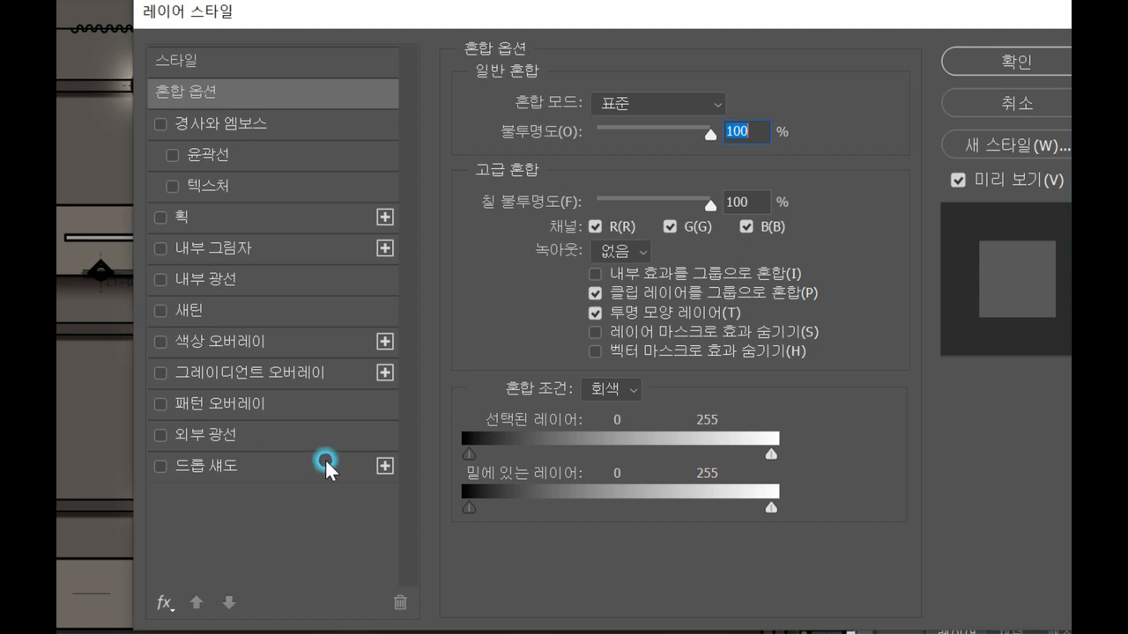
click(228, 471)
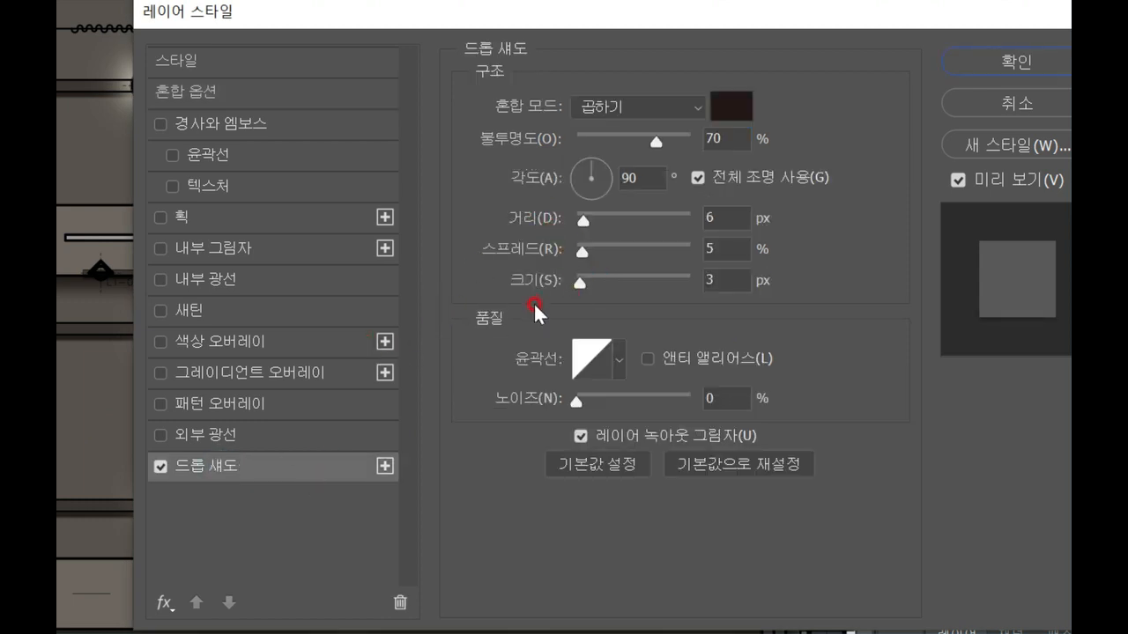
mouse_move(578, 285)
mouse_down()
mouse_move(602, 283)
mouse_move(588, 277)
mouse_up()
drag(583, 217, 581, 212)
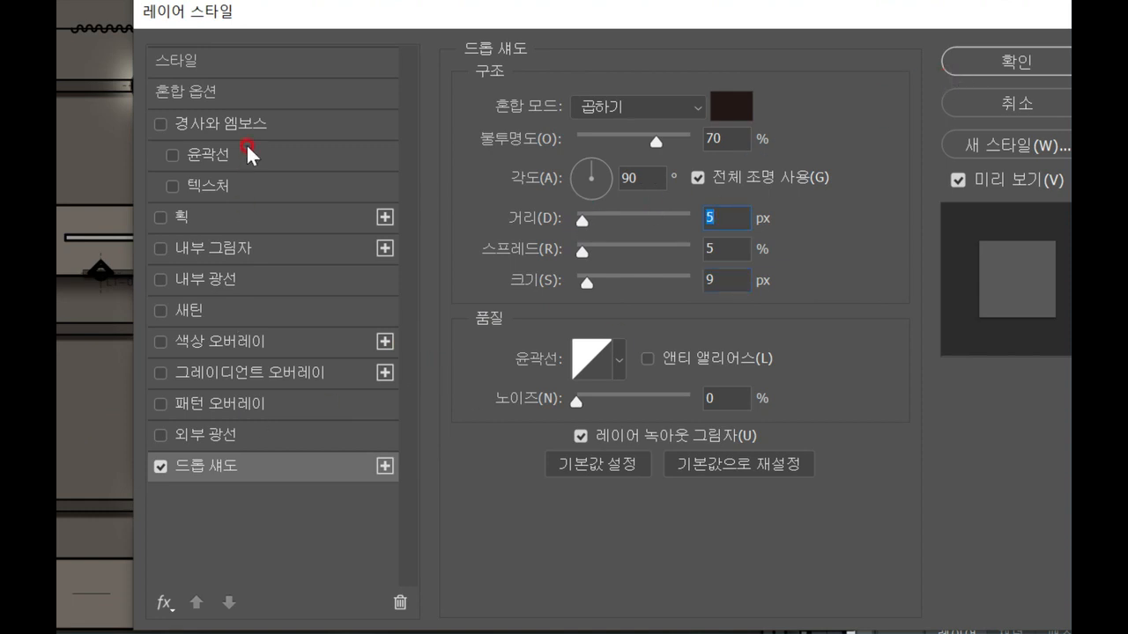
Step: Add Bevel & Emboss to the 에어컨 layer as well and apply the layer style
click(171, 123)
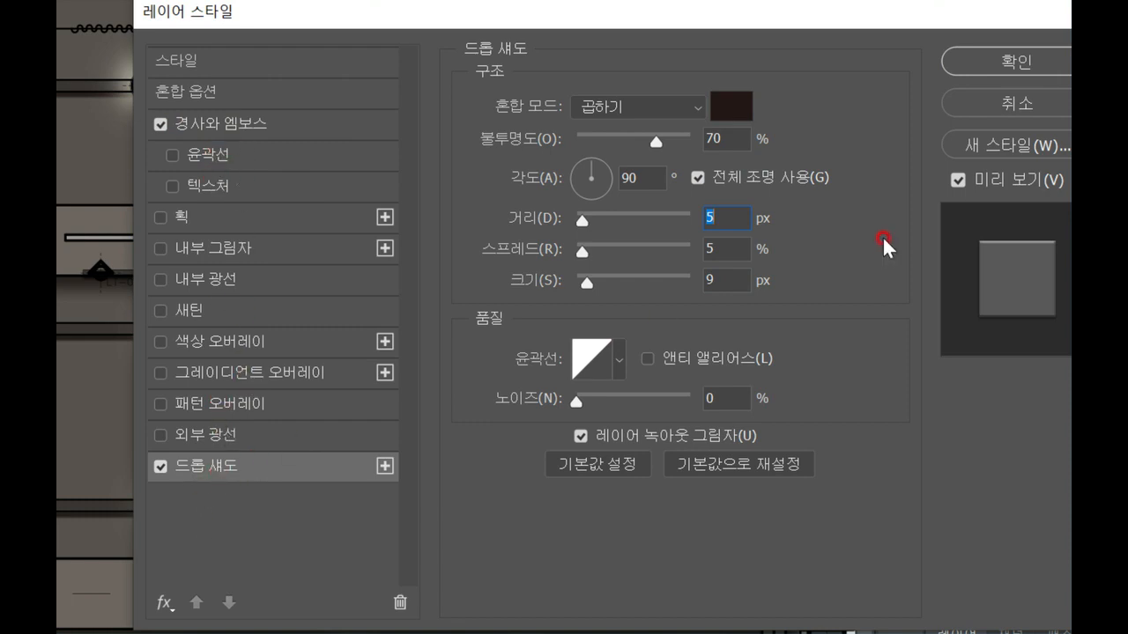
click(1027, 62)
click(524, 80)
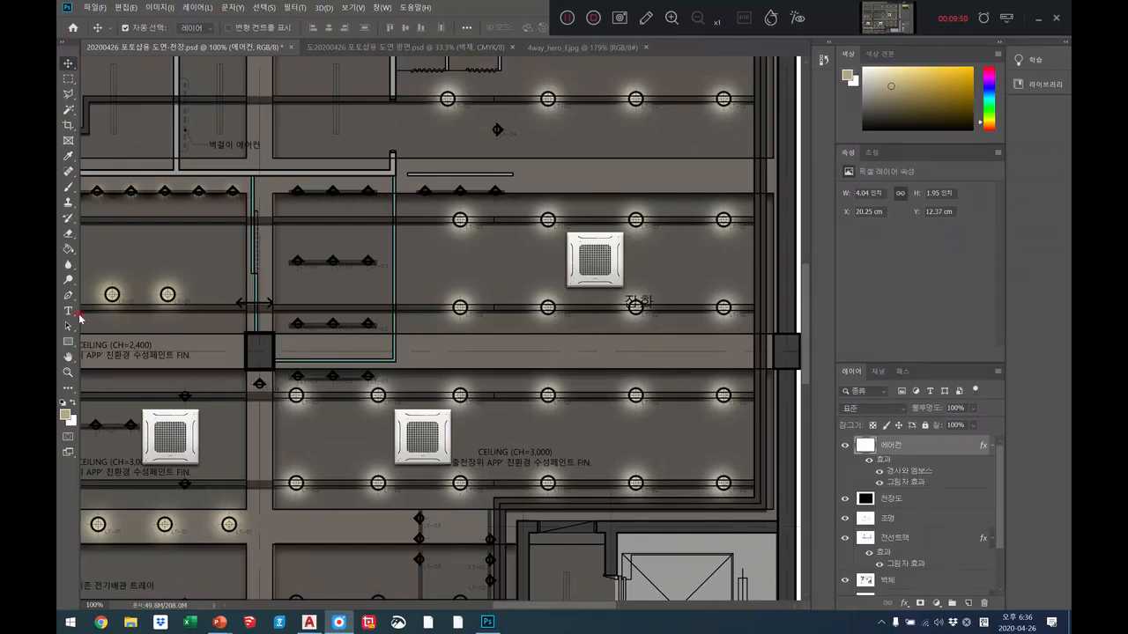
Step: Examine the placed air conditioners across the whole ceiling plan
right_click(358, 316)
click(385, 319)
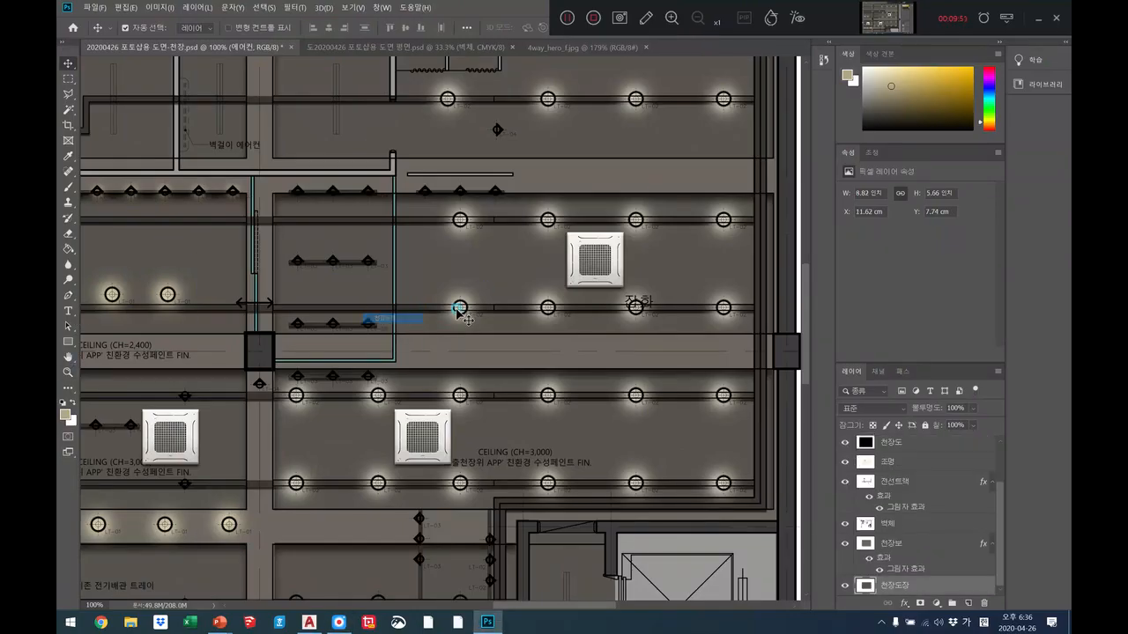
click(69, 371)
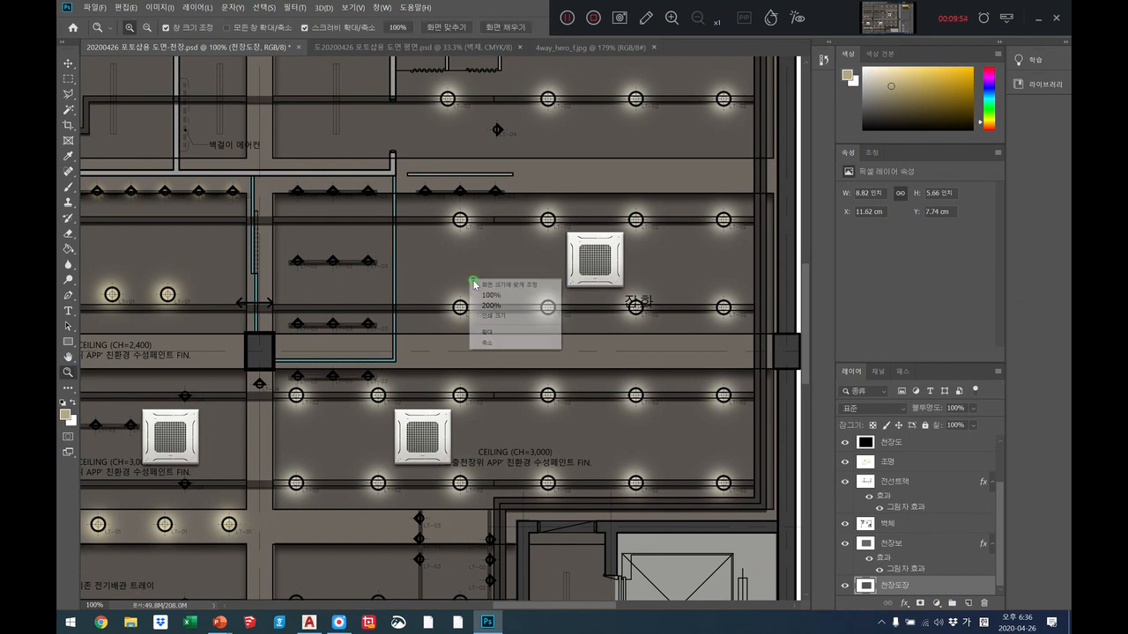
key(ctrl+0)
click(550, 306)
click(538, 297)
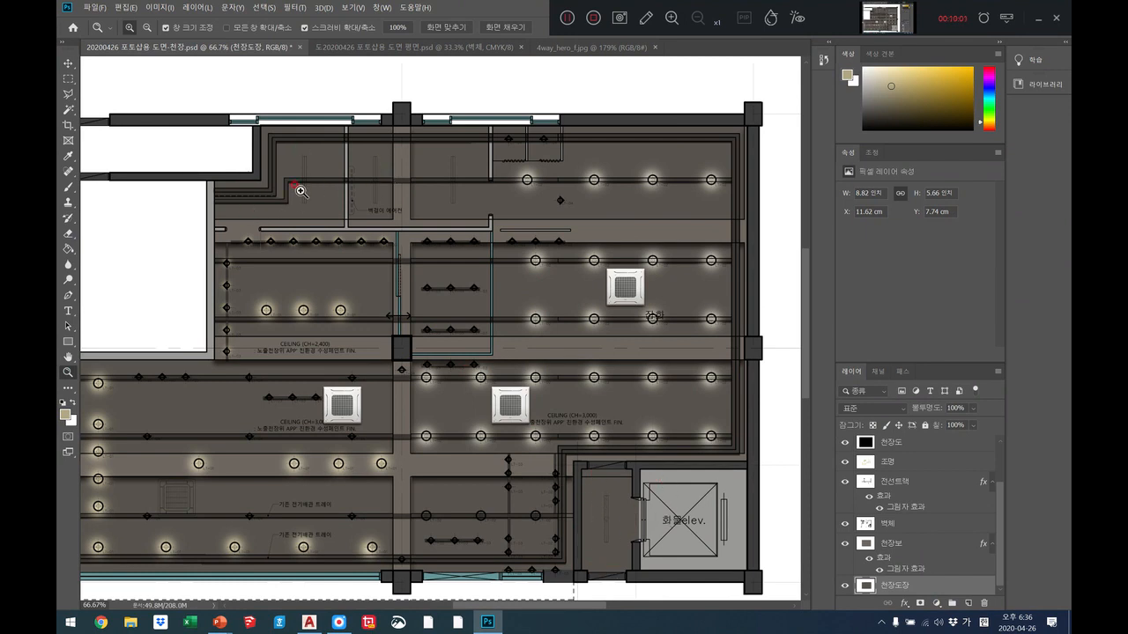
Step: On the 조명 layer, select the leftmost narrow linear fixture in the upper room and fill it with pale beige
click(296, 229)
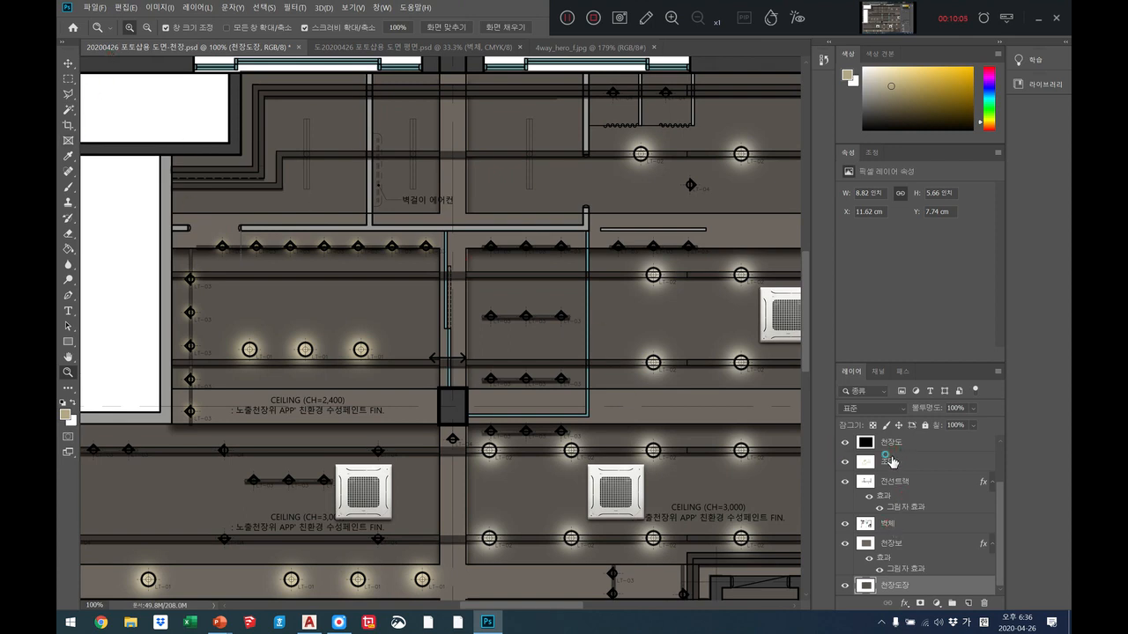
click(892, 460)
click(70, 78)
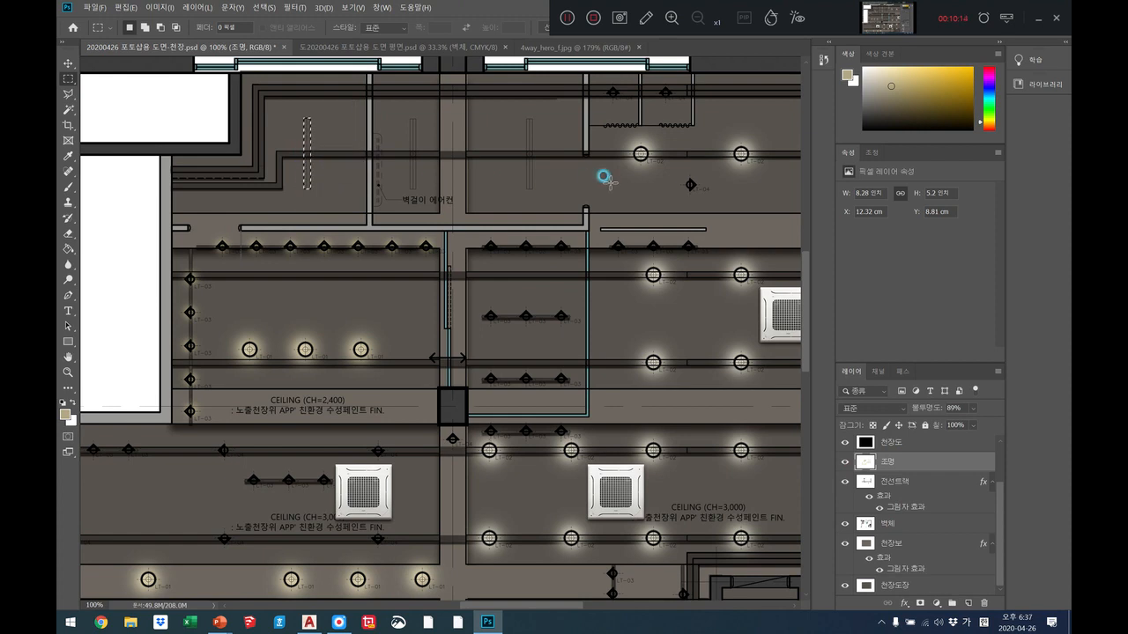
drag(884, 74, 879, 81)
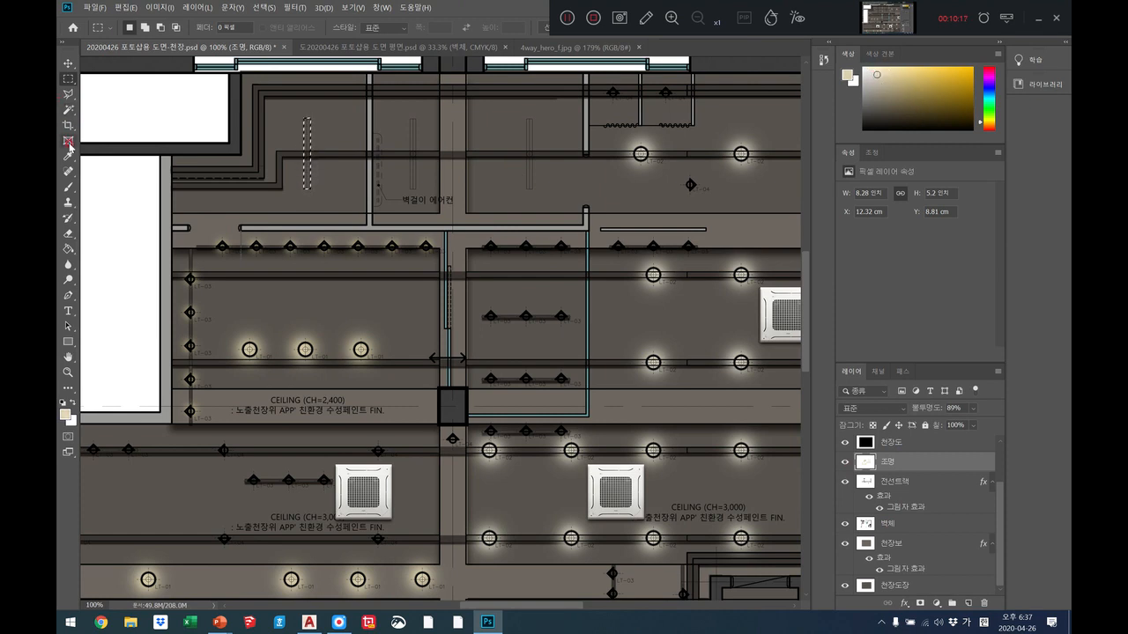
click(69, 251)
click(305, 177)
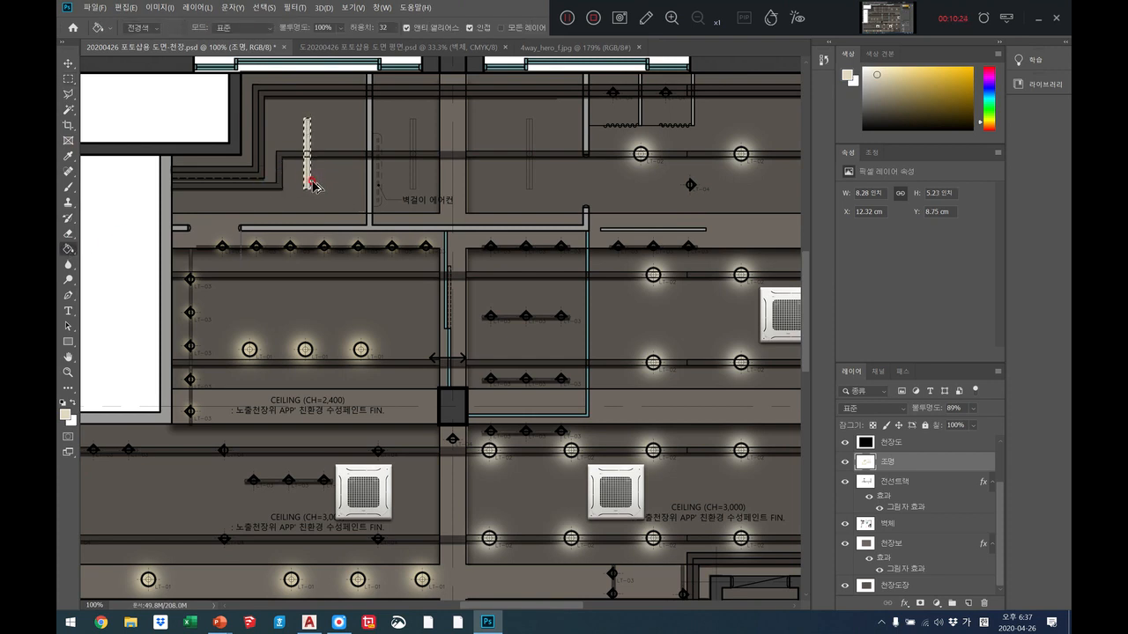
Step: Copy the pale beige fixture fill onto the other two narrow linear fixtures in the upper rooms and check the result
drag(306, 182, 531, 186)
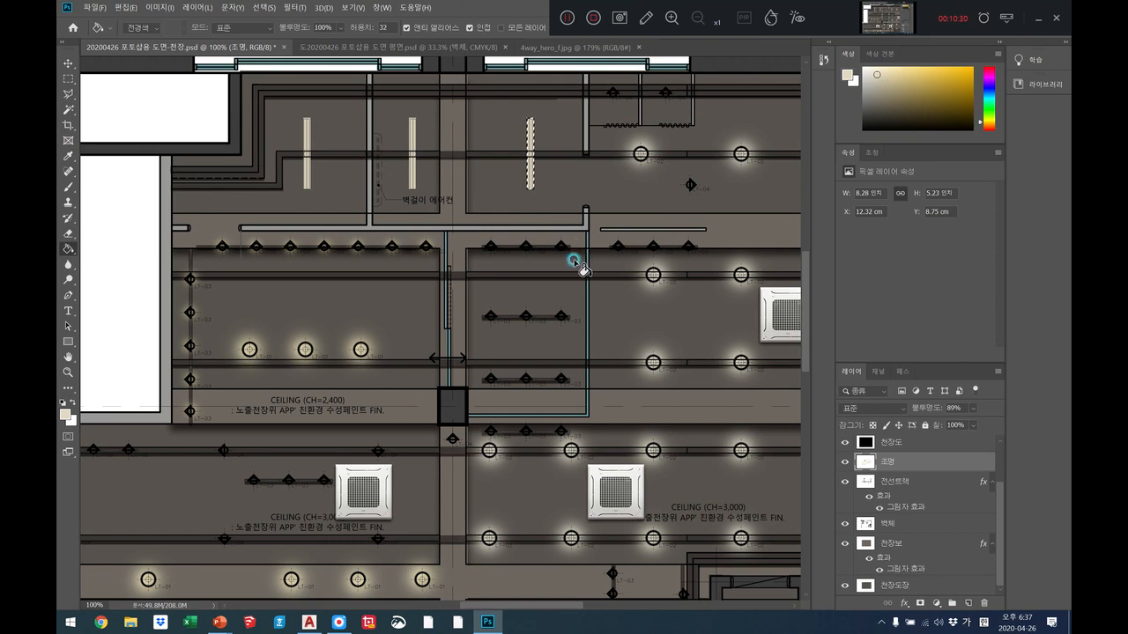
click(67, 371)
right_click(536, 278)
click(584, 287)
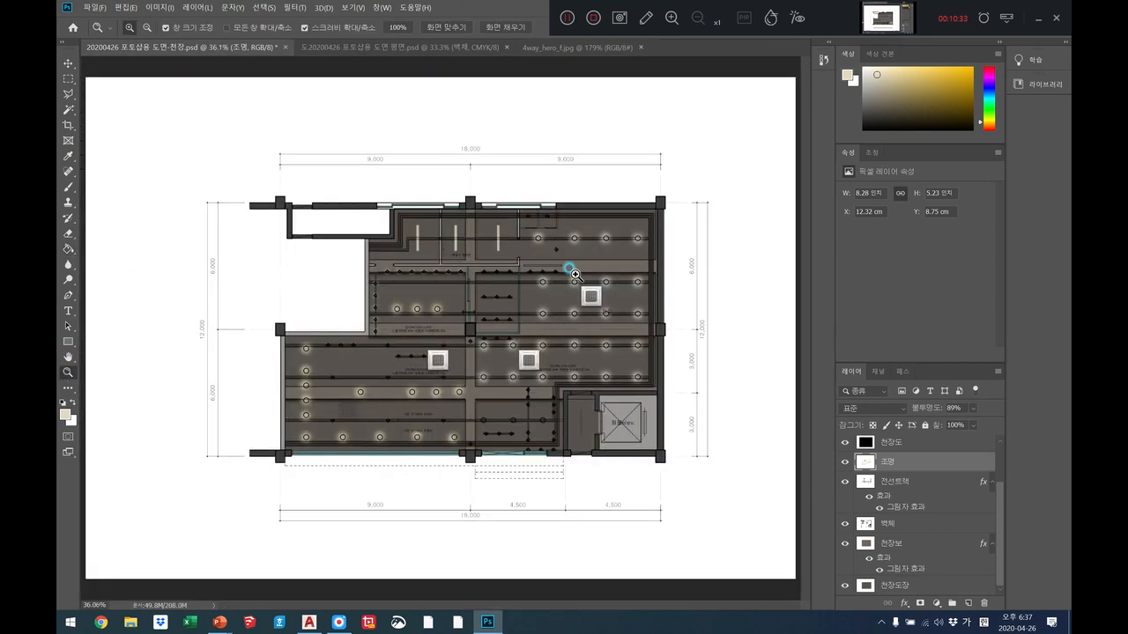
click(441, 244)
click(441, 245)
click(442, 246)
click(442, 245)
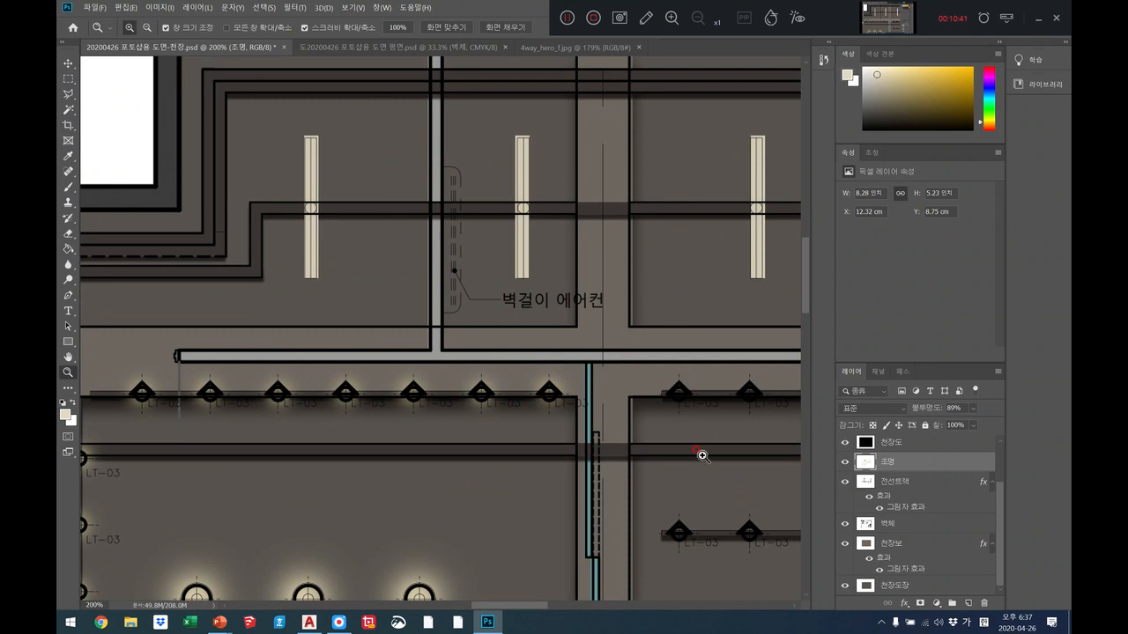
Step: Delete the three beige linear fixture fills from the 조명 layer
click(61, 80)
drag(273, 114, 773, 314)
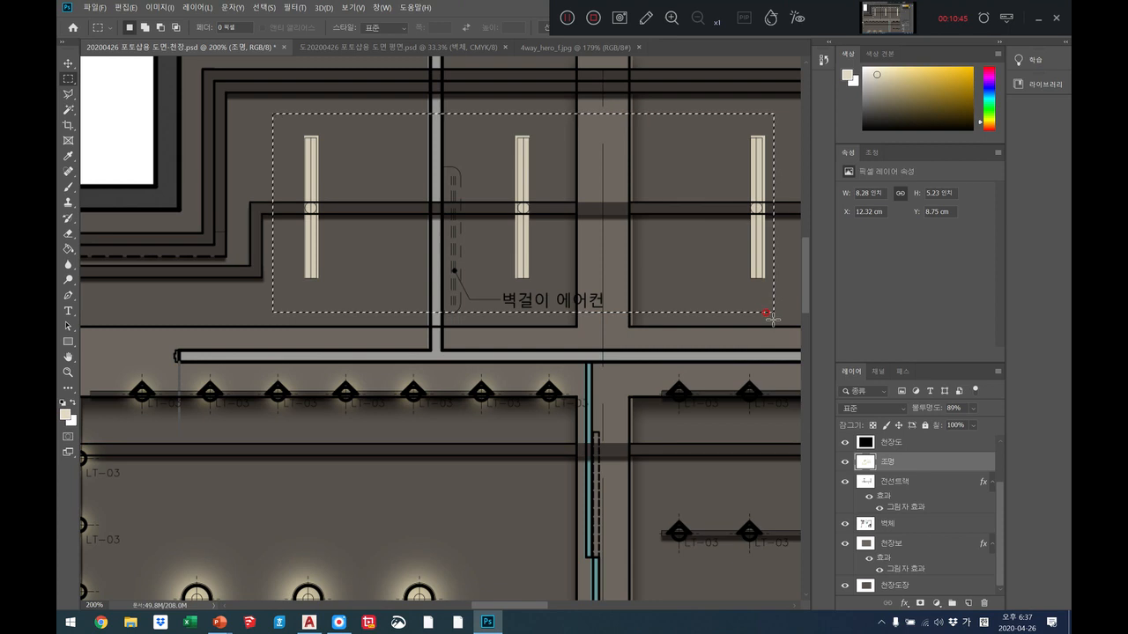
key(Delete)
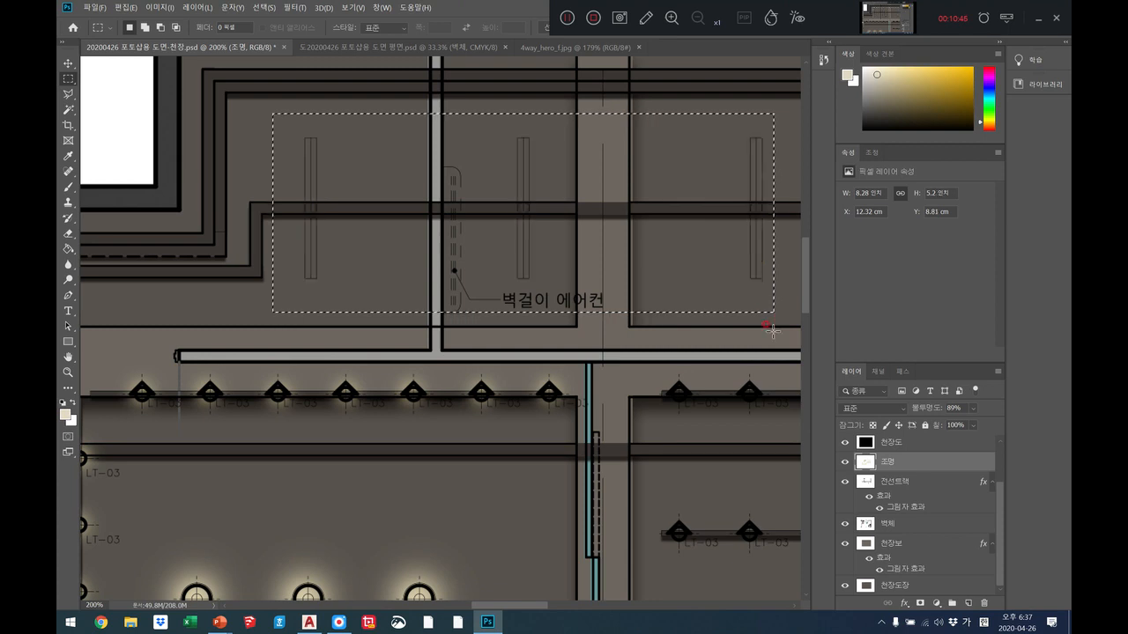
Step: Create a new layer above the 조명 layer and name it 조명2
click(968, 604)
double_click(886, 464)
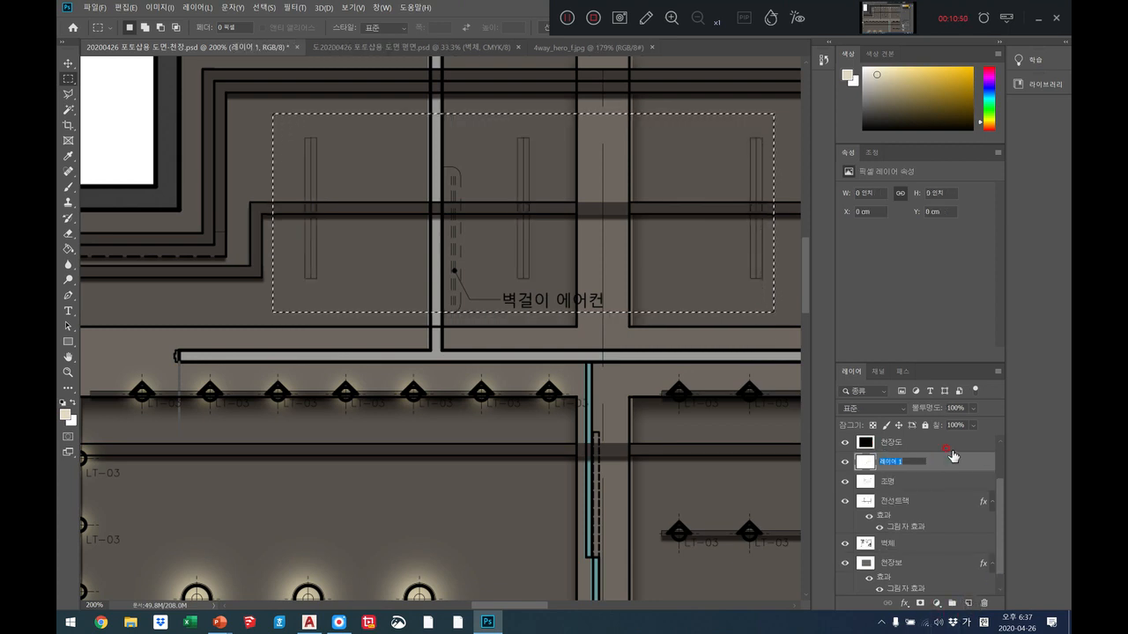
text(ㅊ명2)
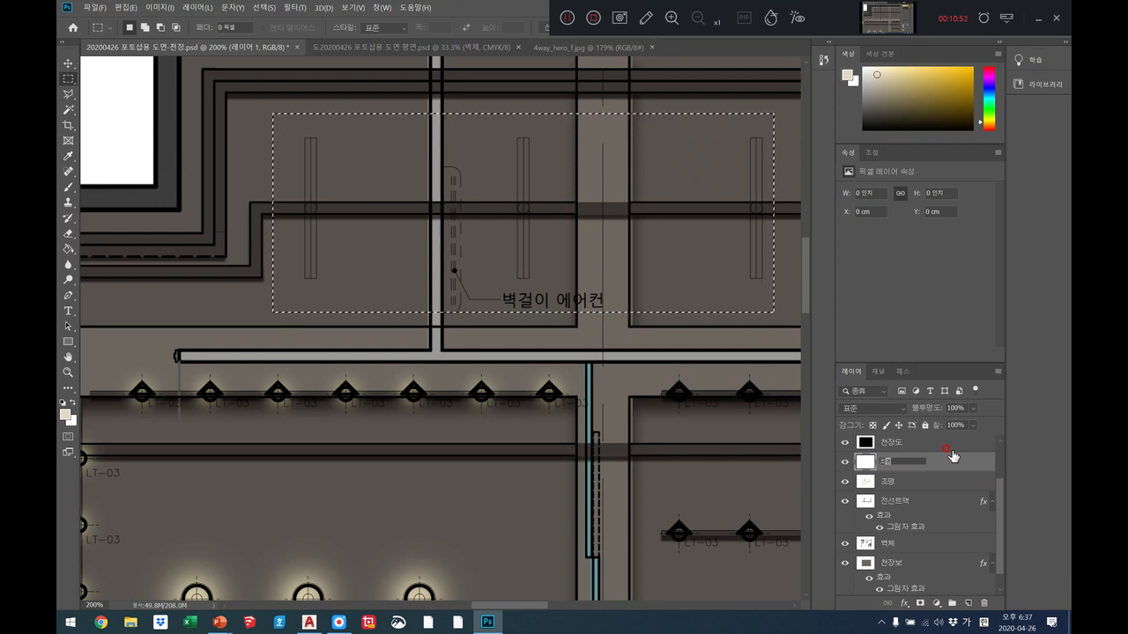
key(Return)
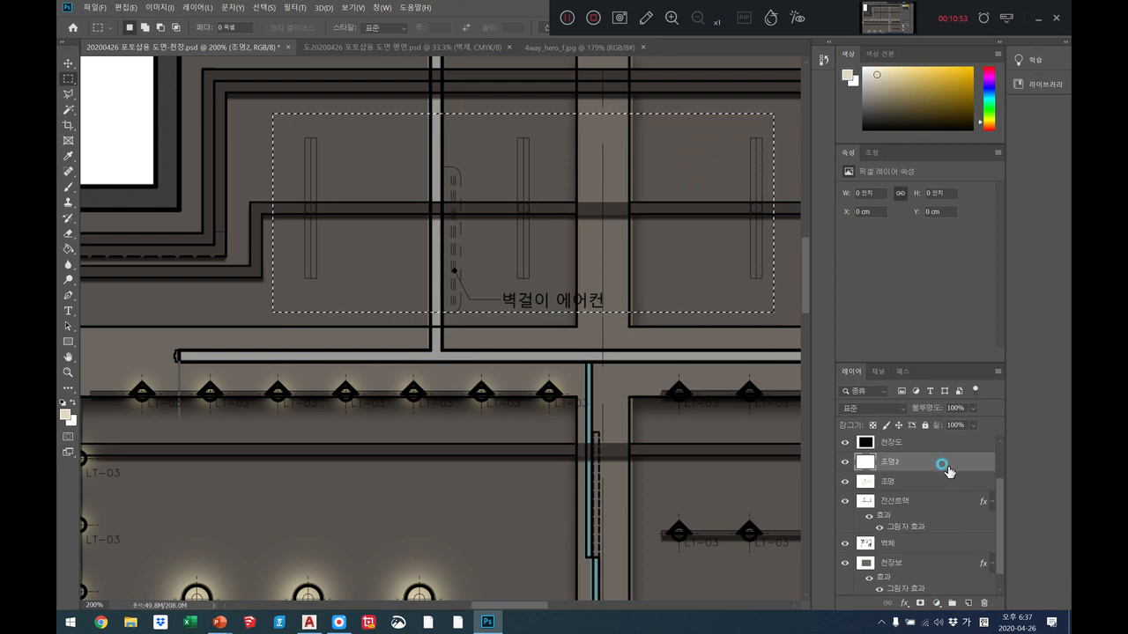
Step: On the 조명2 layer, select the leftmost narrow linear fixture in the upper room and fill it with pale beige
click(203, 190)
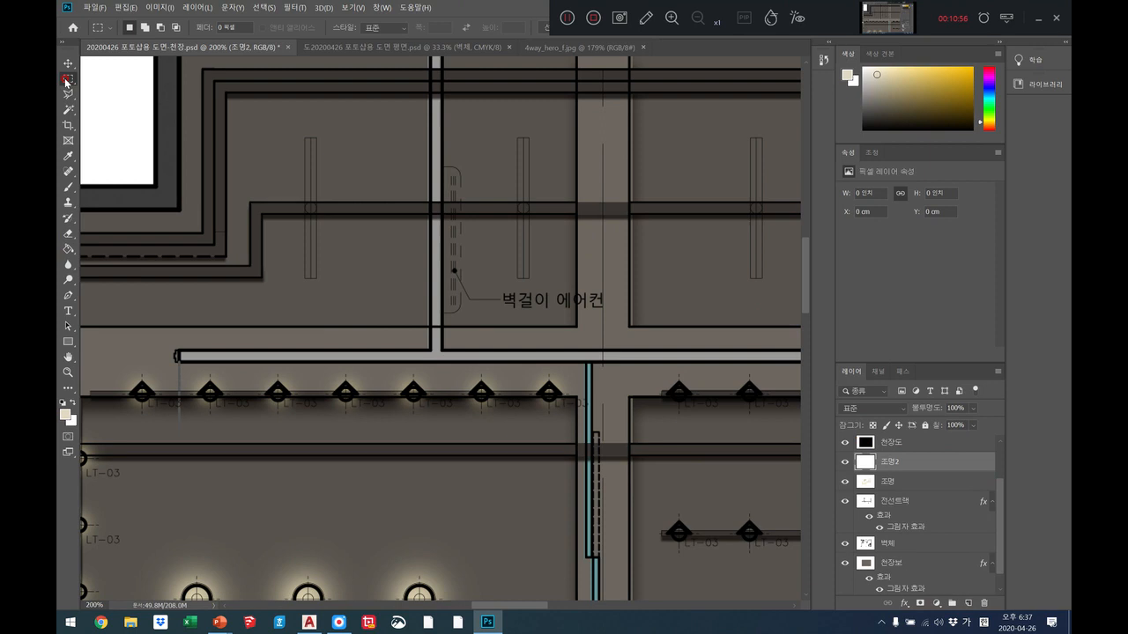
drag(305, 138, 314, 277)
click(69, 247)
click(312, 198)
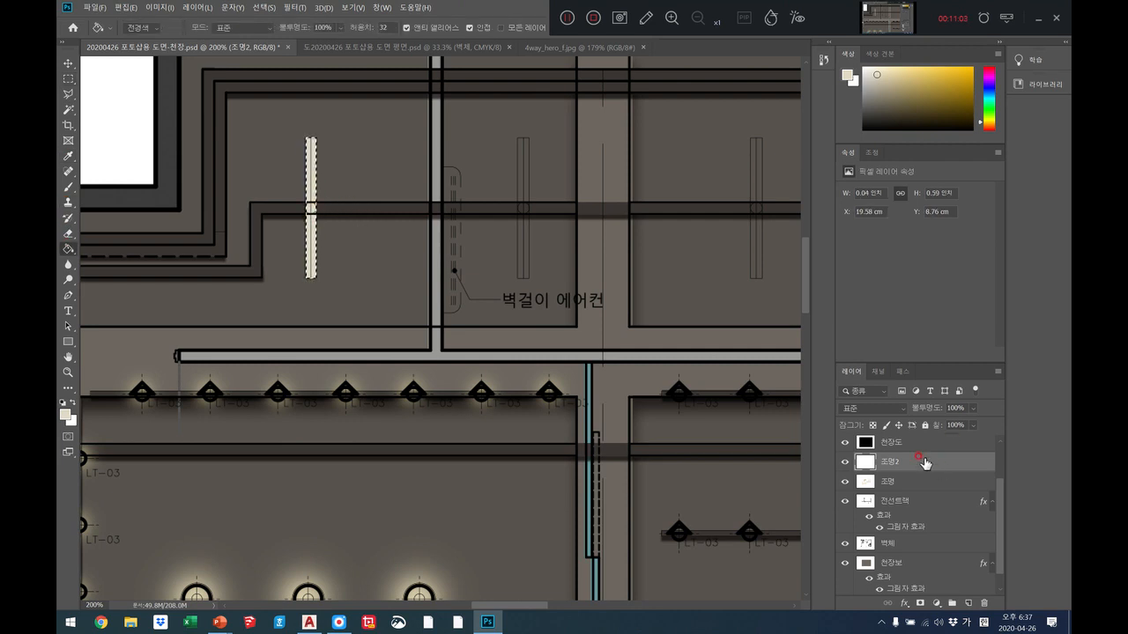
Step: Open the blending options of the 조명2 layer and add an Outer Glow (외부 광선) effect
right_click(882, 464)
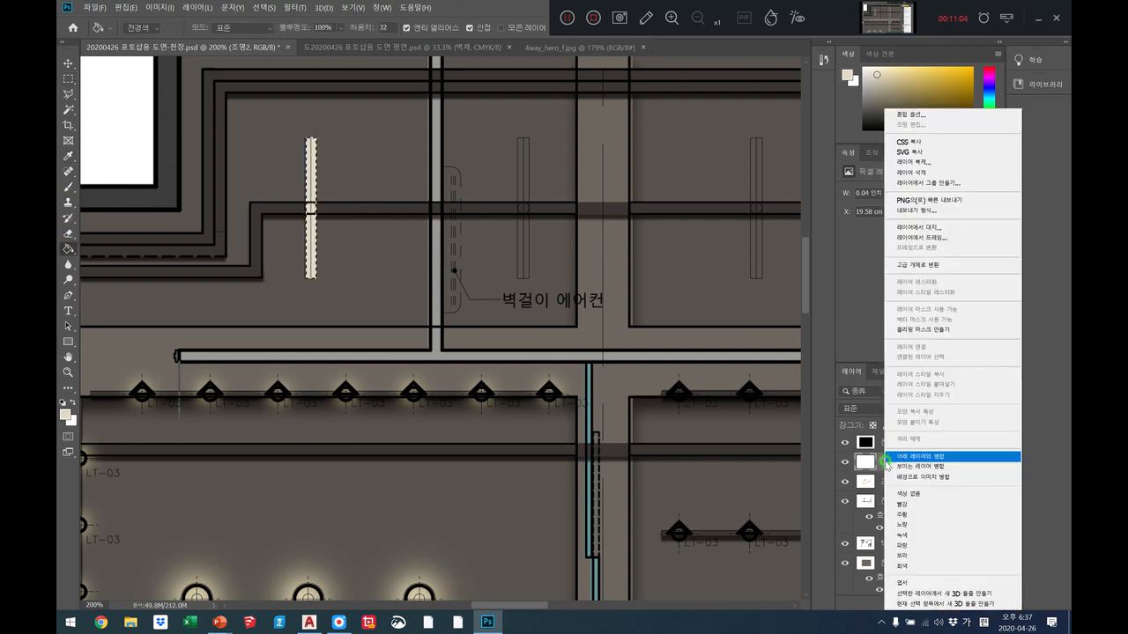
click(903, 116)
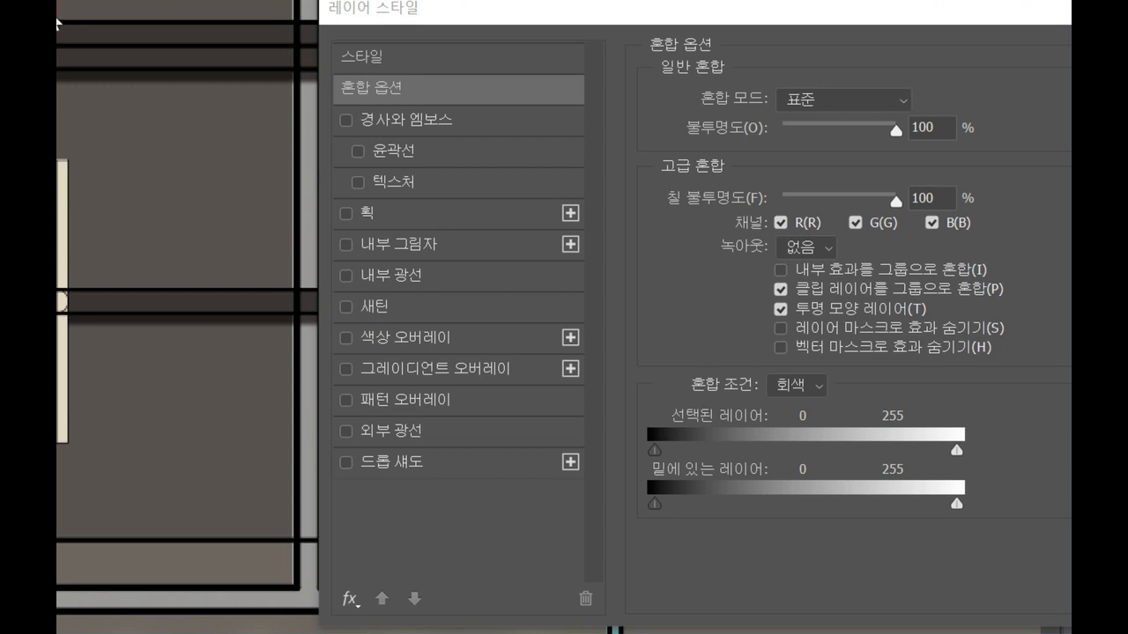
click(945, 67)
click(1070, 58)
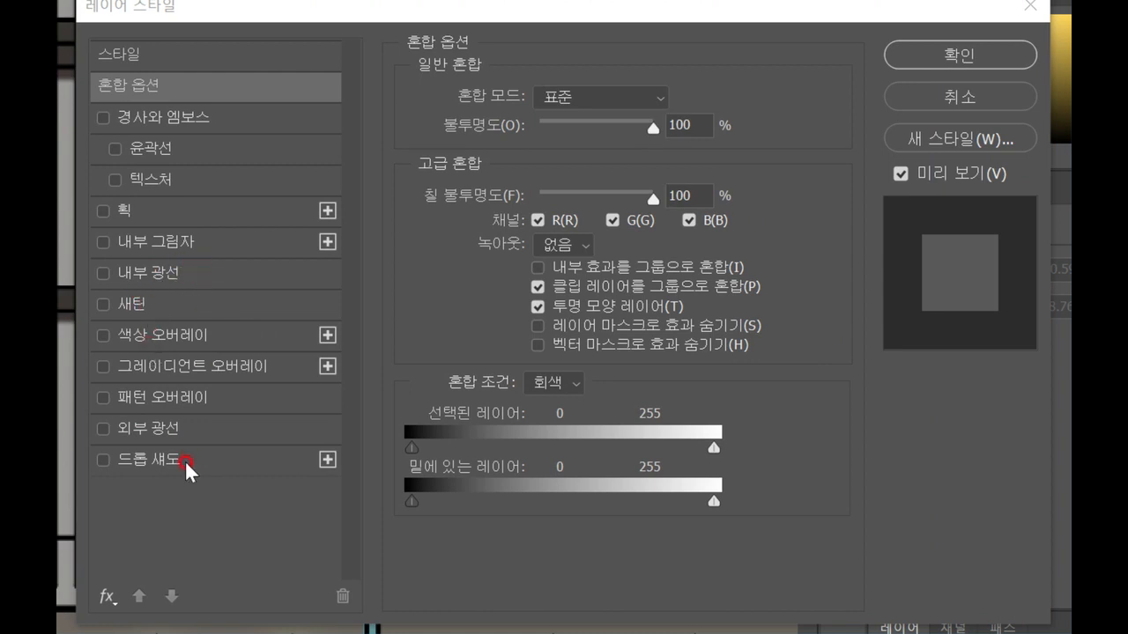
click(175, 428)
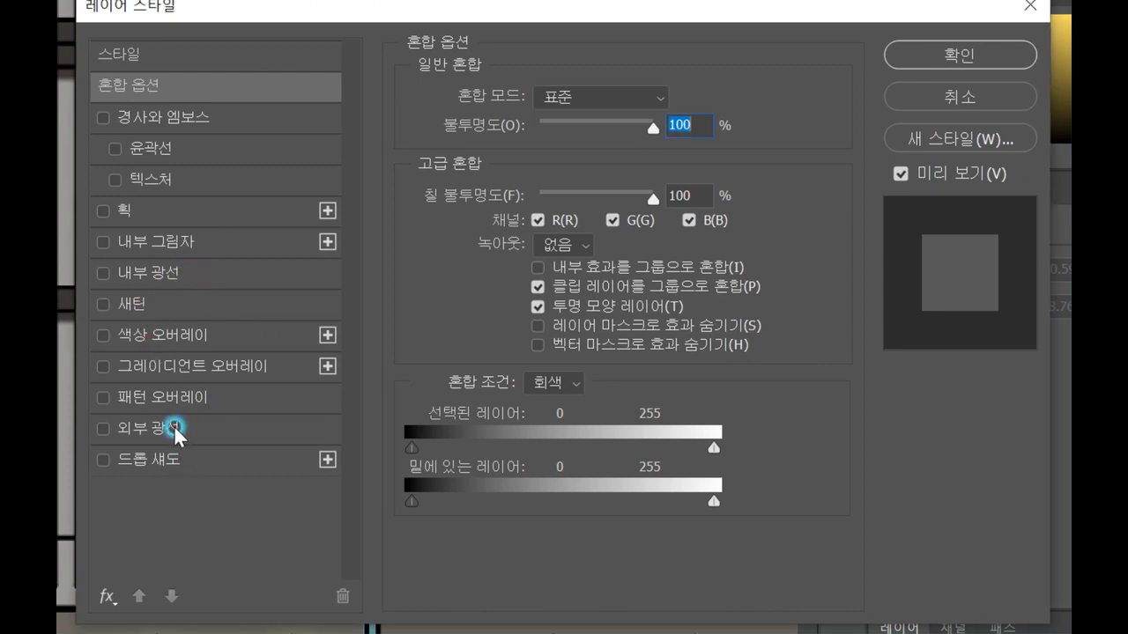
click(117, 428)
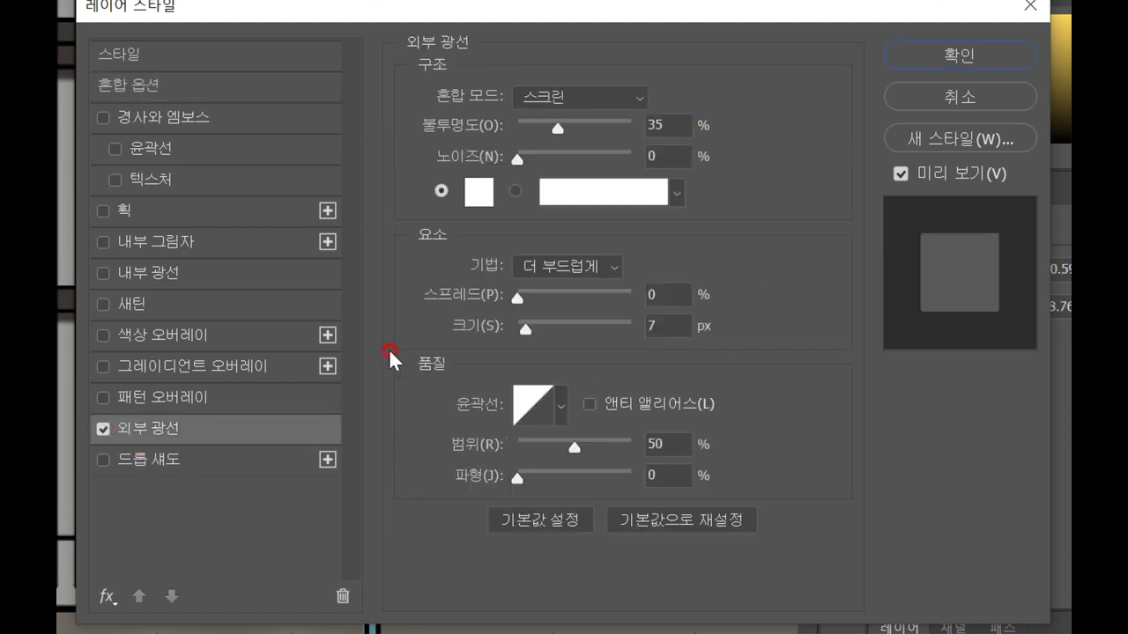
Step: Set the outer glow's blend mode to Normal (표준), keeping its noise at 0%
click(637, 96)
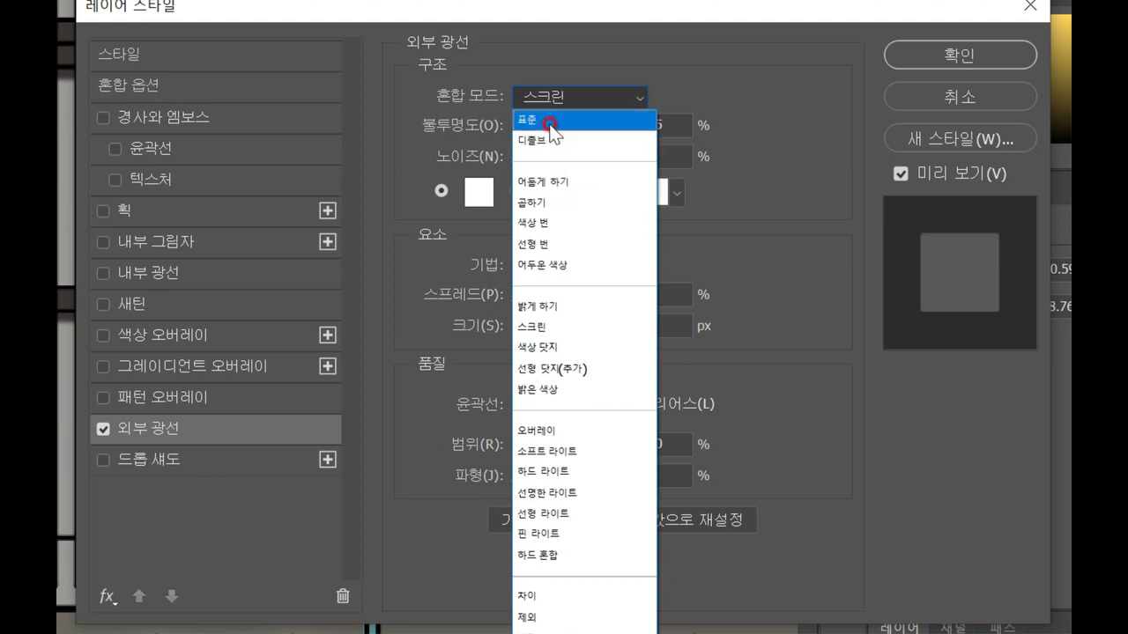
click(568, 430)
click(603, 98)
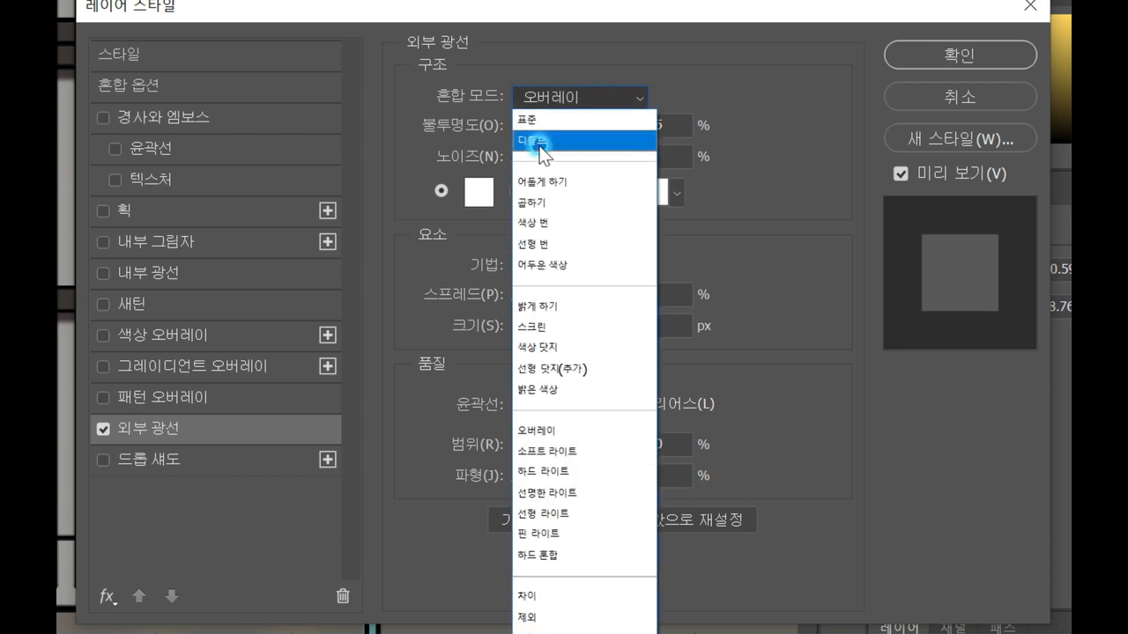
click(542, 115)
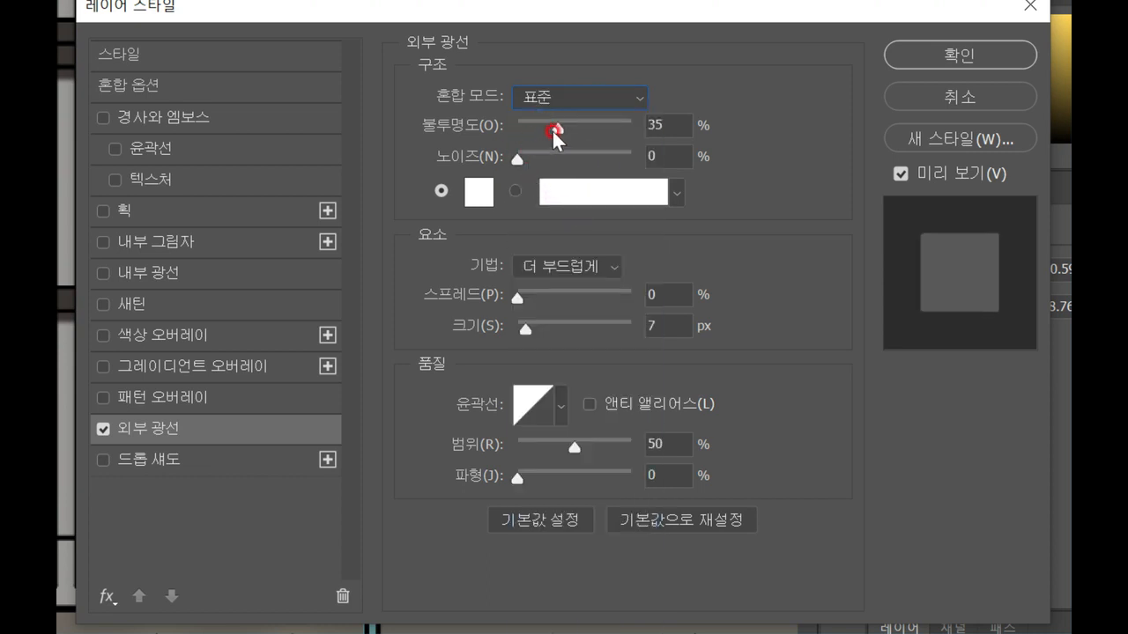
mouse_move(520, 160)
mouse_down()
mouse_move(554, 151)
mouse_move(508, 156)
mouse_move(589, 150)
mouse_move(500, 151)
mouse_up()
click(531, 509)
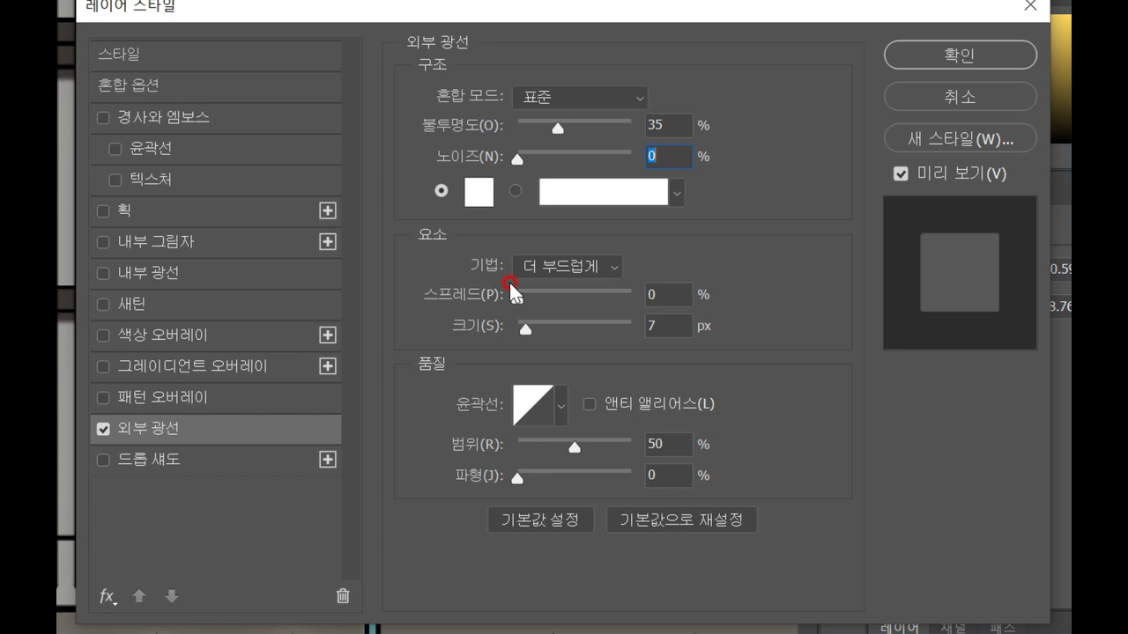
Step: Set the outer glow to 34% opacity, 6% spread and 18 px size, and apply the layer style
drag(516, 296, 564, 296)
mouse_move(522, 333)
mouse_down()
mouse_move(556, 328)
mouse_move(536, 331)
mouse_up()
drag(564, 296, 533, 335)
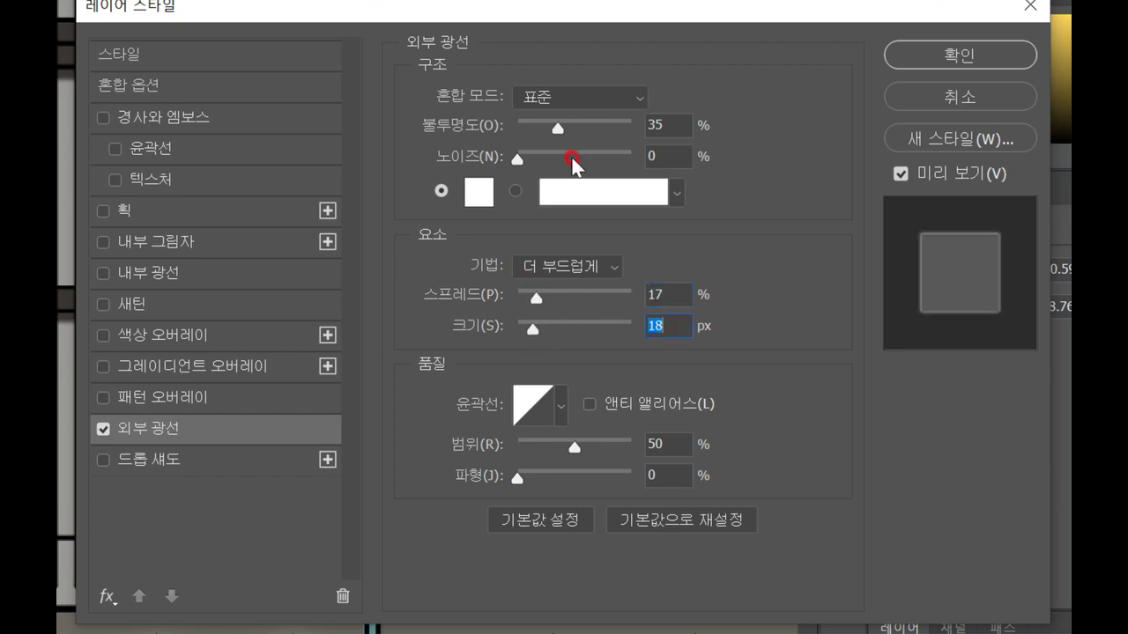
mouse_move(559, 129)
mouse_down()
mouse_move(576, 132)
mouse_move(532, 124)
mouse_move(557, 119)
mouse_up()
drag(535, 296, 525, 299)
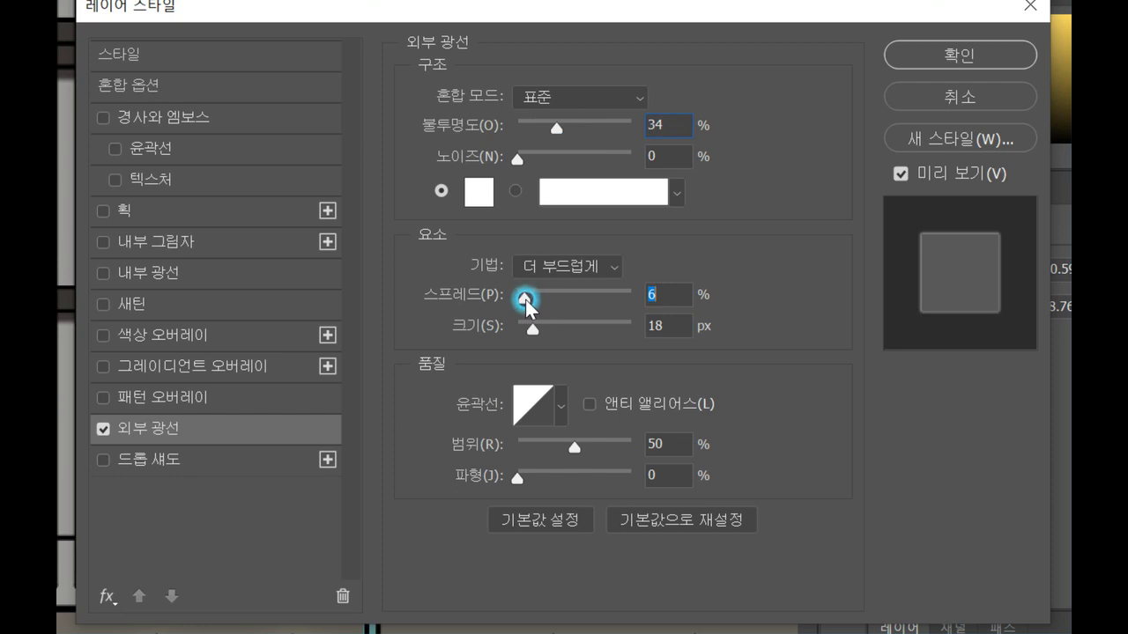
click(980, 55)
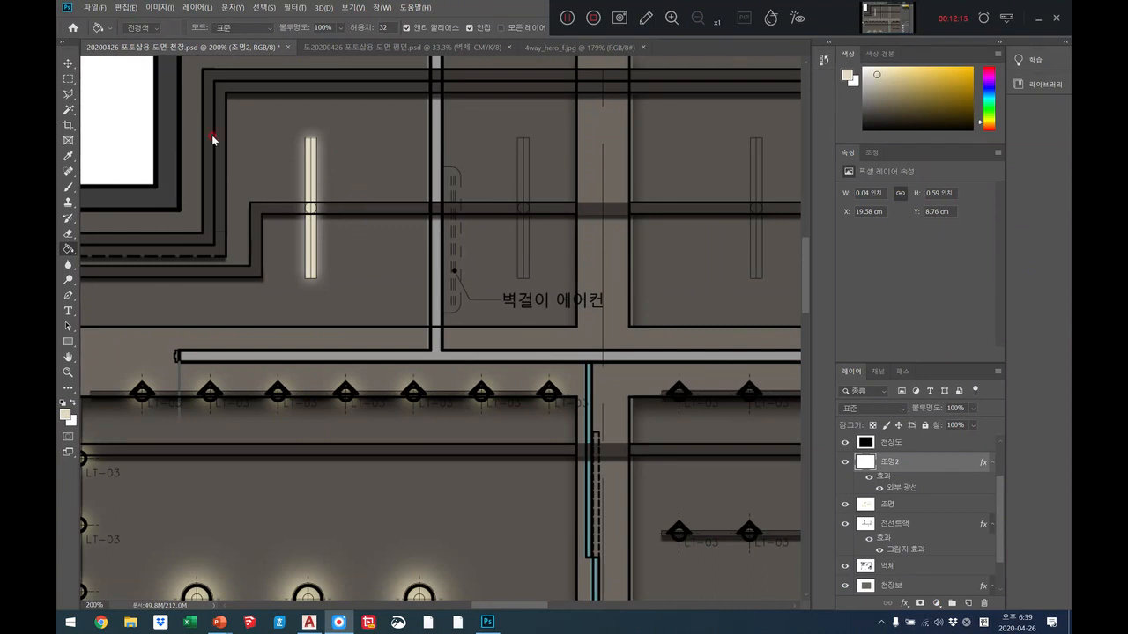
Step: Select the glowing left linear fixture and copy it onto the middle narrow fixture outline
click(63, 81)
click(68, 81)
drag(288, 119, 529, 271)
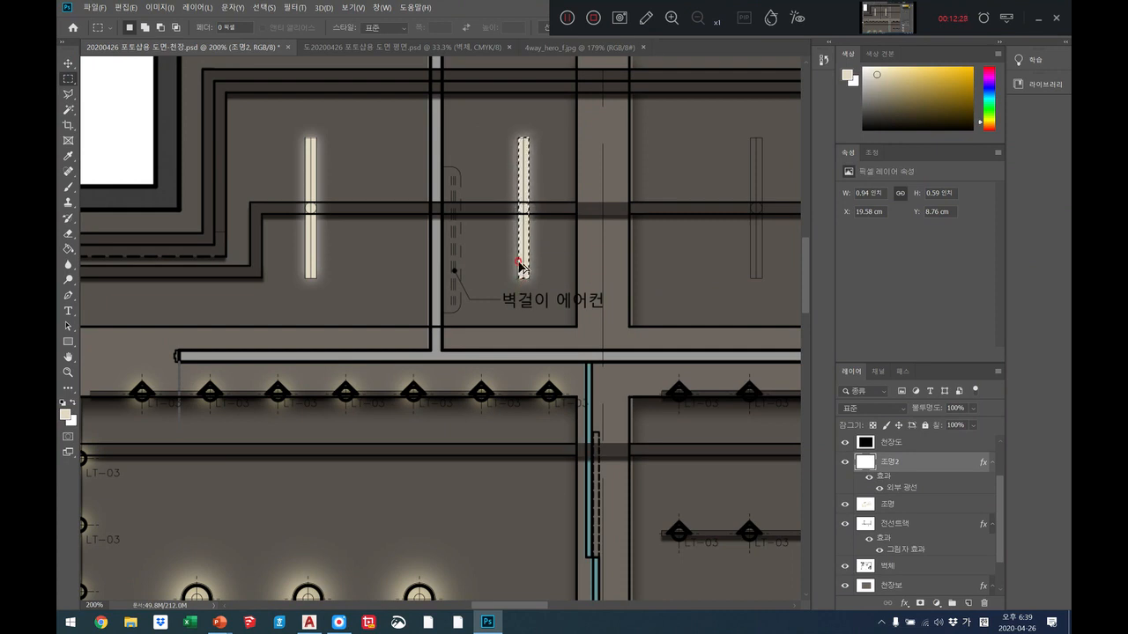
drag(664, 262, 730, 259)
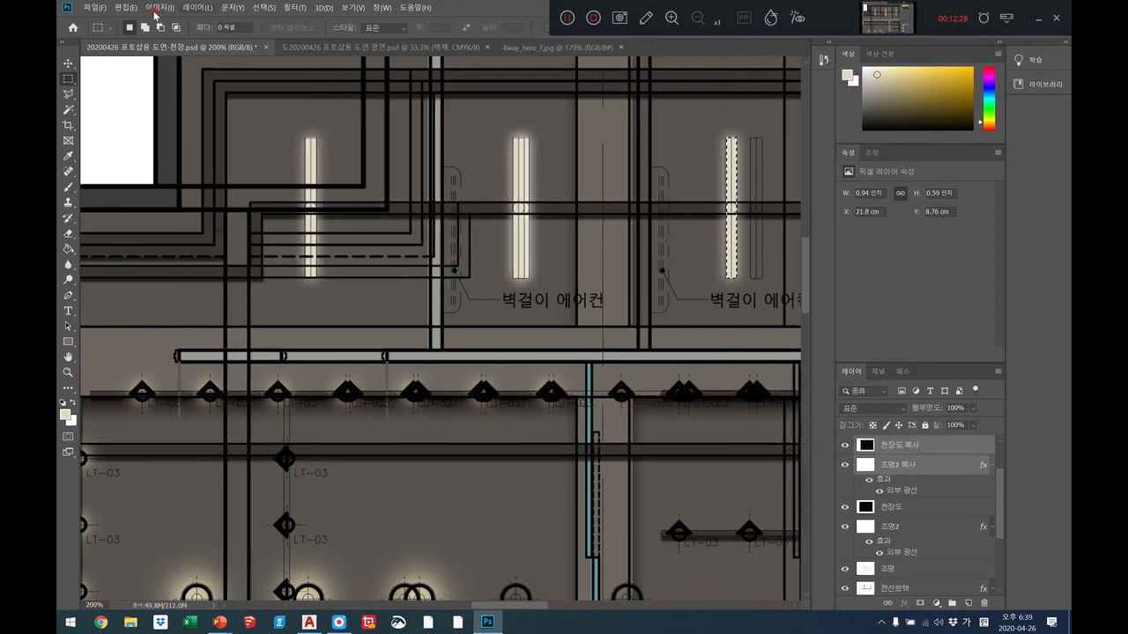
click(126, 8)
click(126, 19)
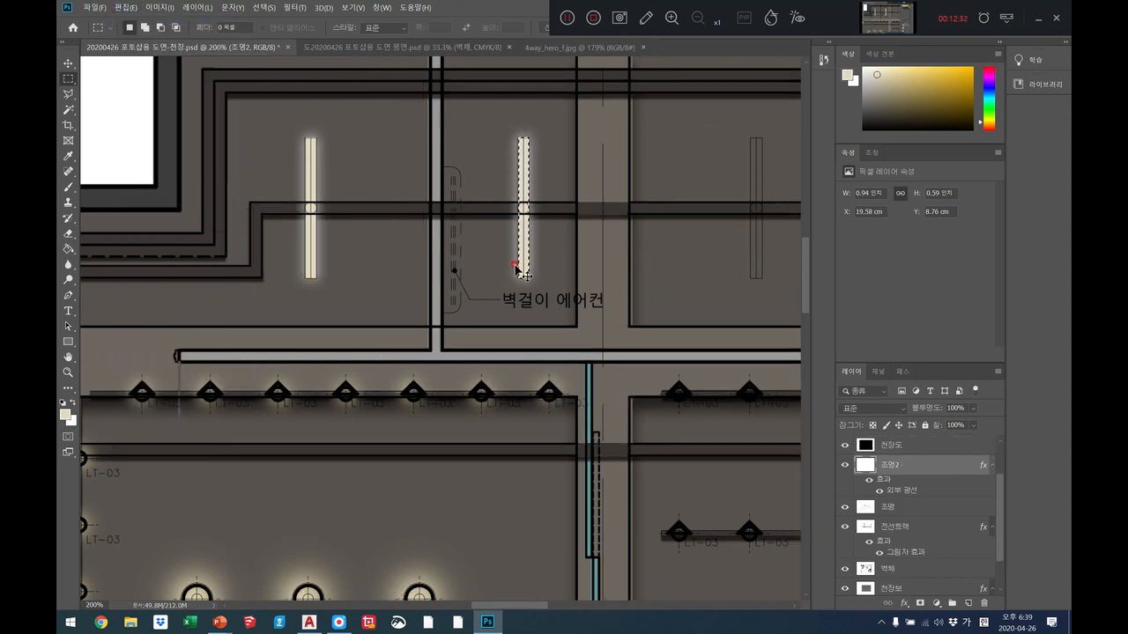
Step: Copy the glowing linear fixture onto the rightmost narrow fixture outline and clear the selection
drag(523, 273, 756, 273)
key(ctrl+d)
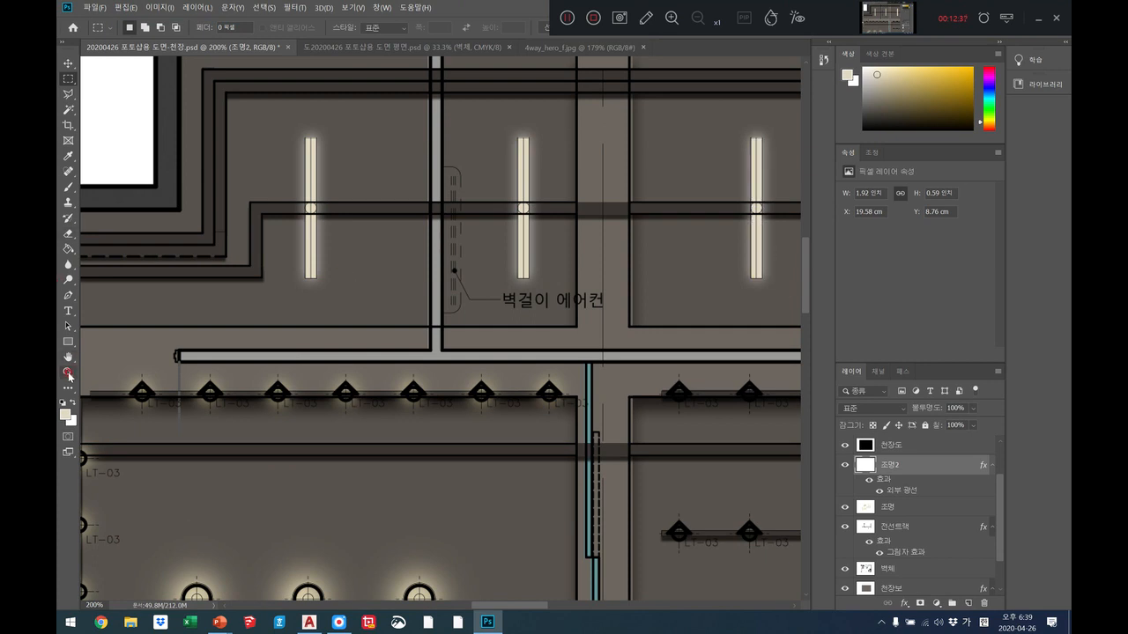
Step: Examine the glowing linear fixtures up close and the finished lighting across the whole ceiling plan
click(68, 372)
right_click(344, 275)
click(370, 307)
click(486, 239)
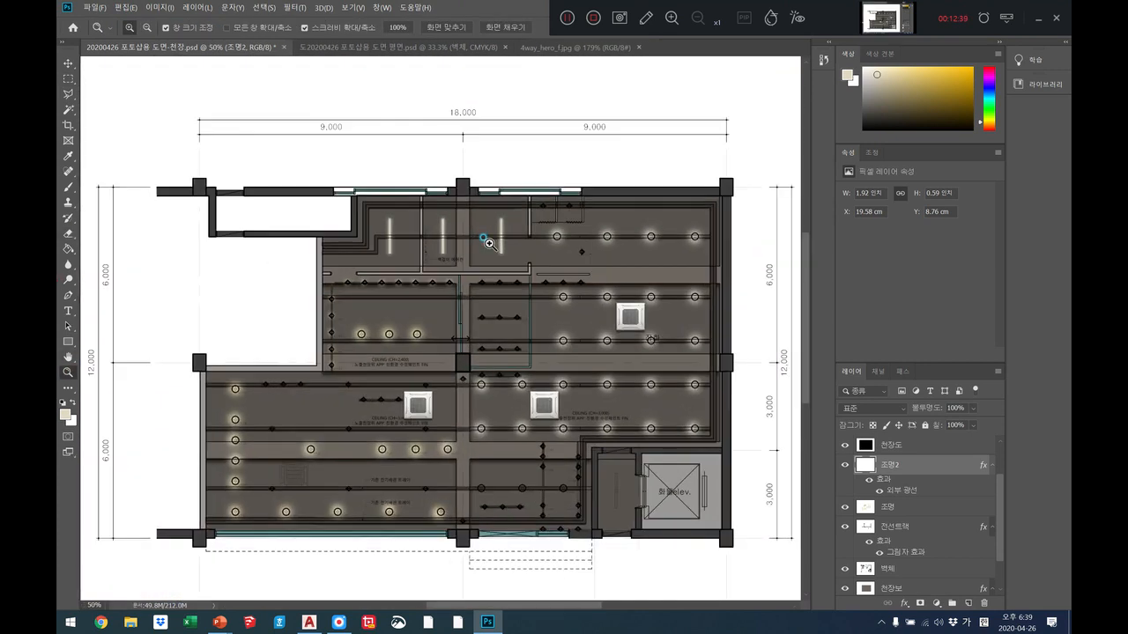
click(486, 240)
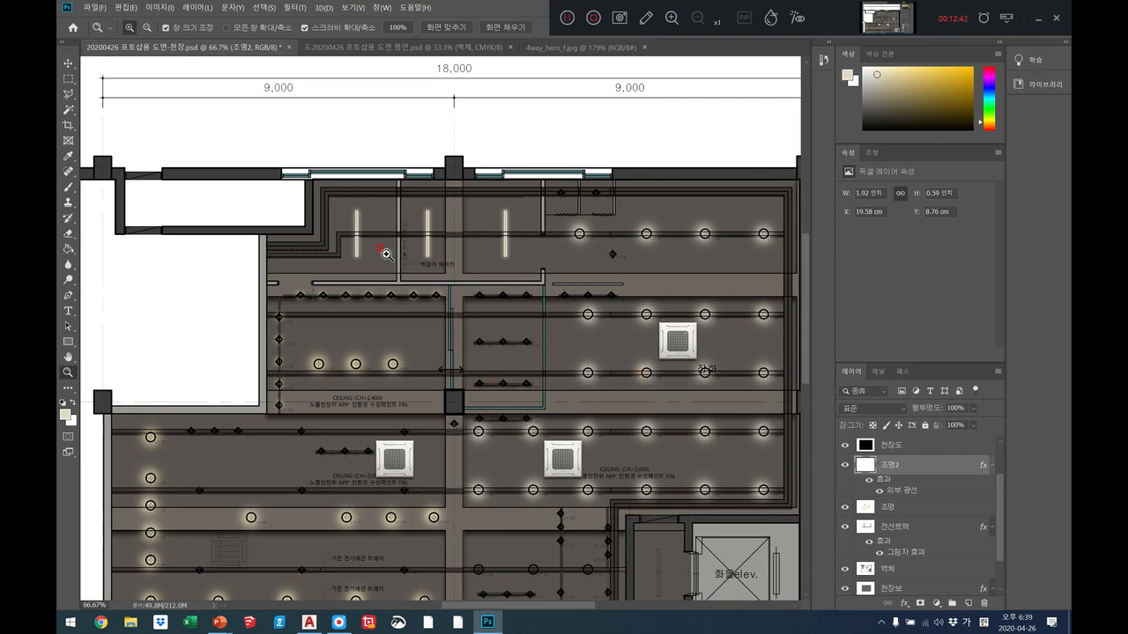
right_click(605, 283)
click(631, 317)
click(606, 354)
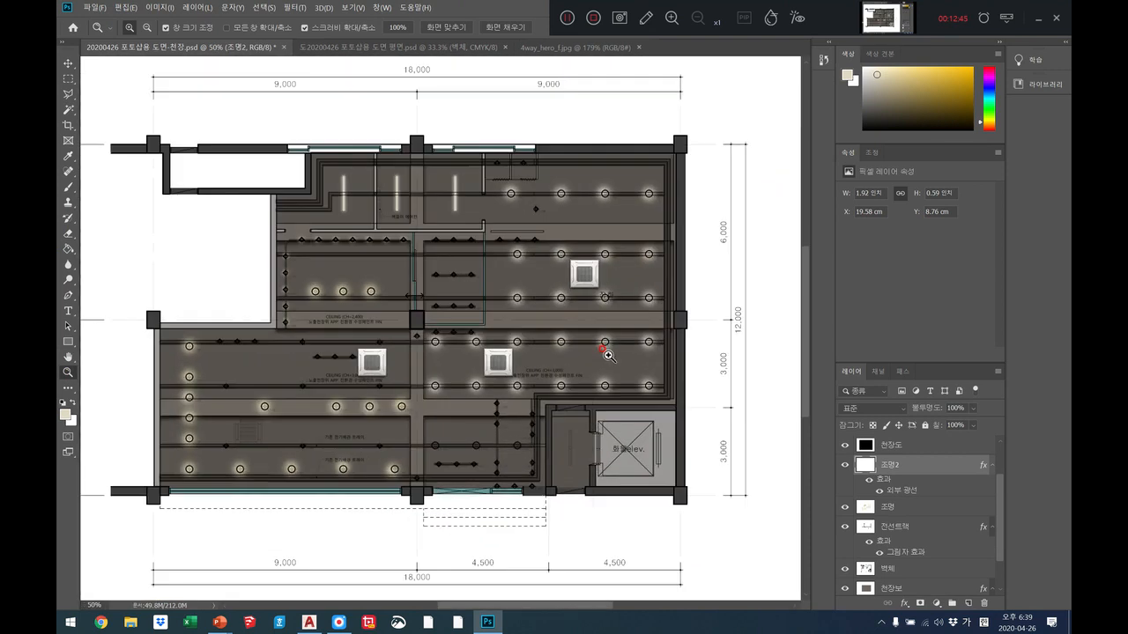
click(606, 354)
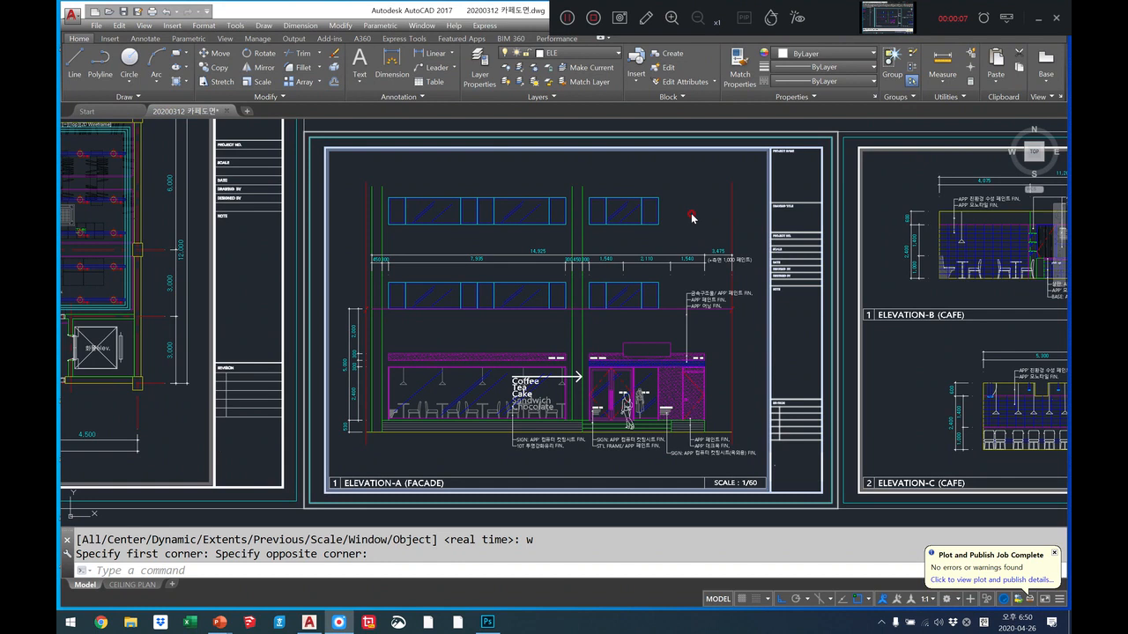
Step: Look over the row of drawing sheets and zoom a window onto the ELEVATION-A (FACADE) sheet
scroll(532, 213, down, 3)
scroll(868, 250, down, 5)
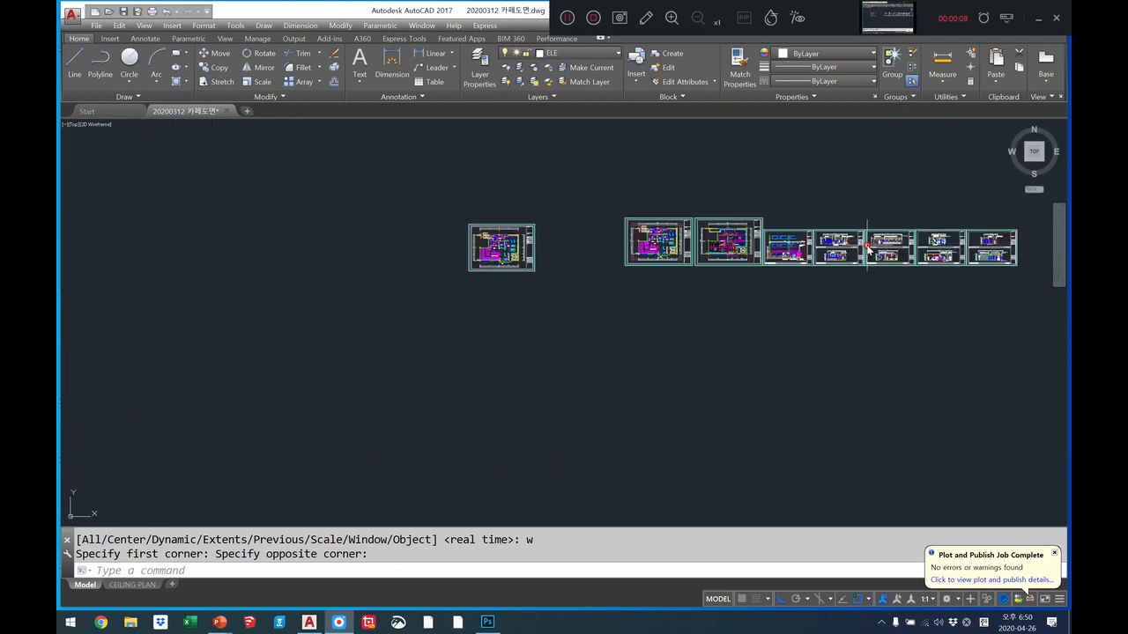
scroll(974, 276, up, 6)
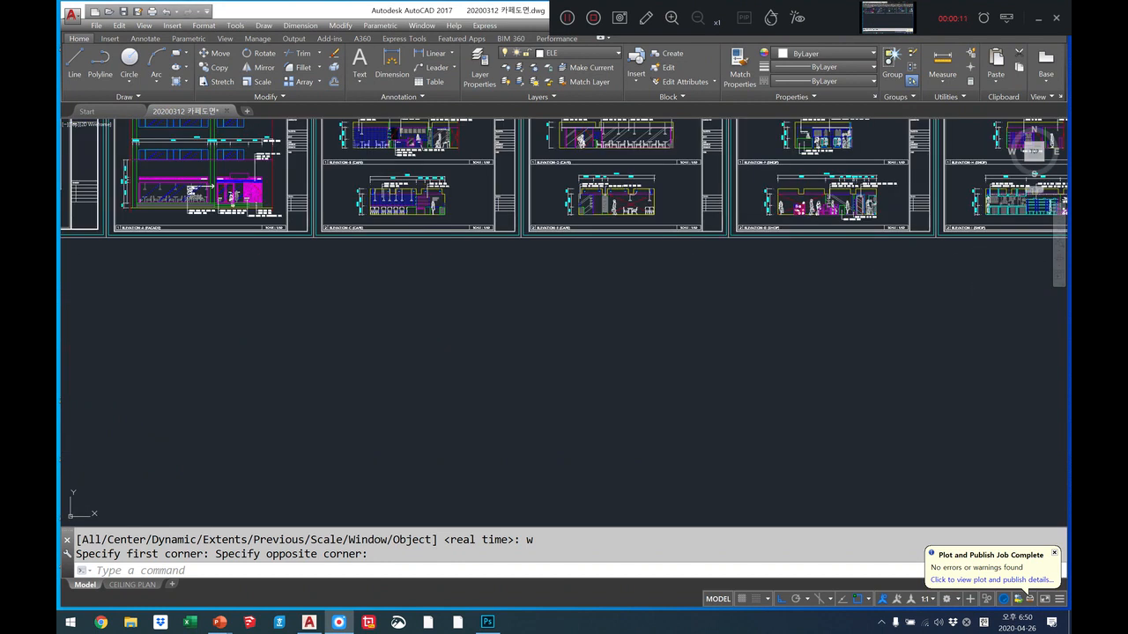
click(868, 262)
scroll(863, 372, up, 2)
scroll(583, 276, up, 2)
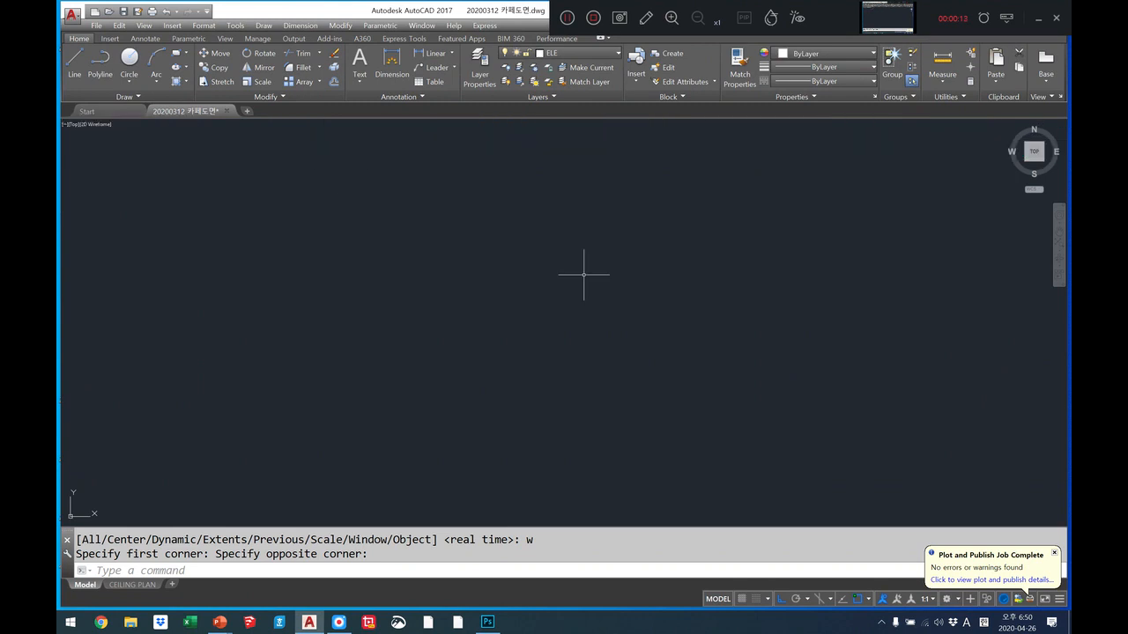
scroll(583, 266, down, 6)
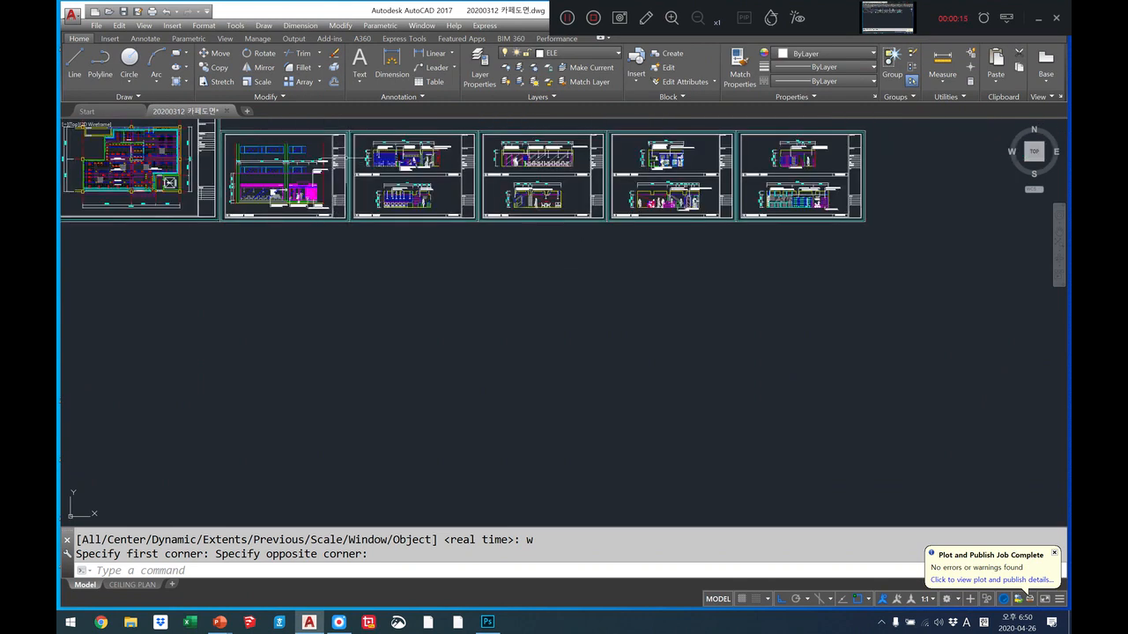
key(Return)
text(w)
key(Return)
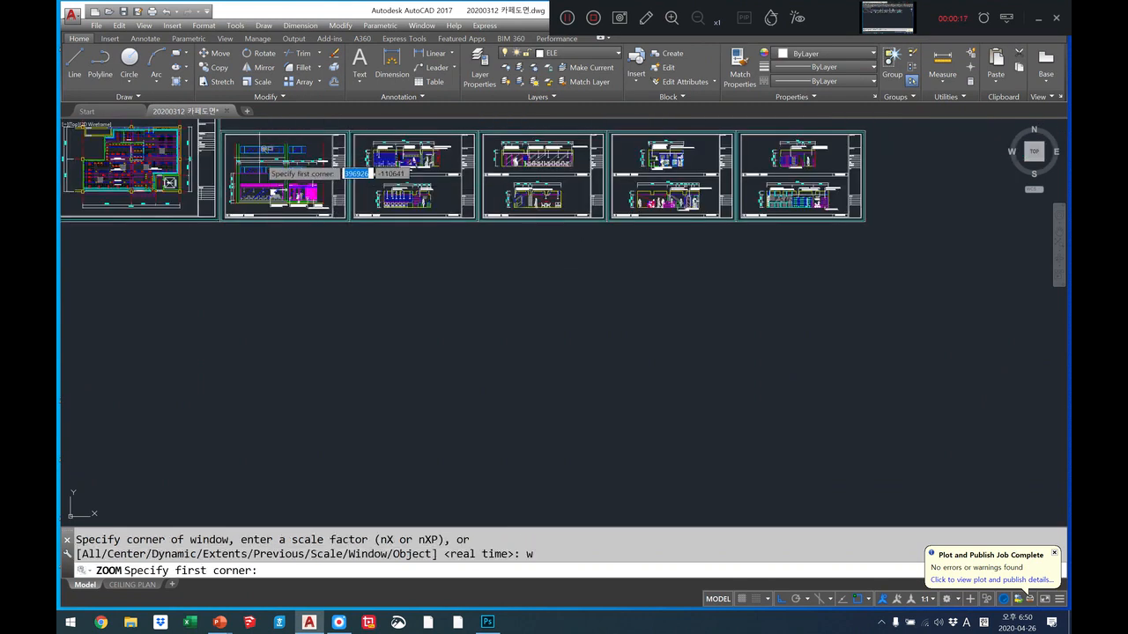
click(220, 128)
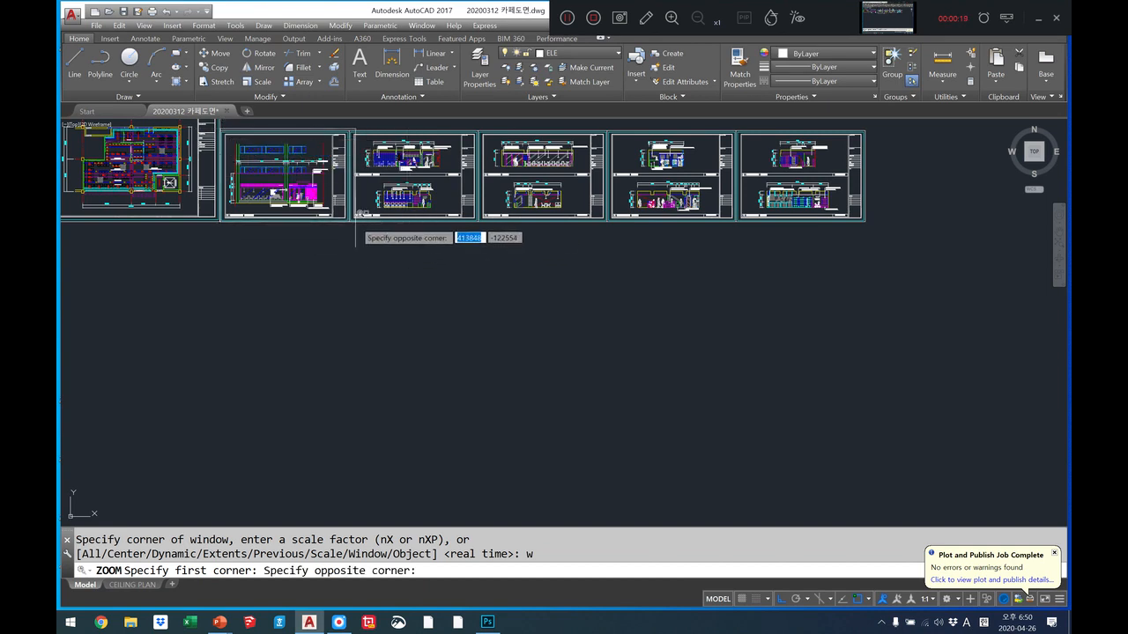
click(358, 220)
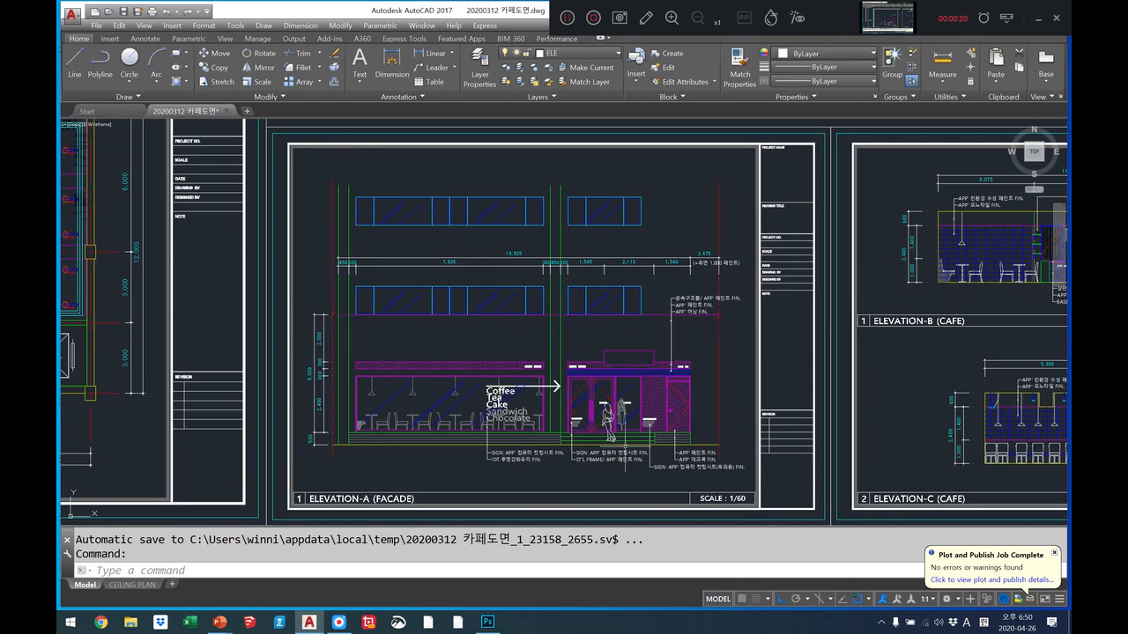
Step: Erase the sand hatches from the café's sign band and from the neighbouring shop's sign band
scroll(664, 427, up, 4)
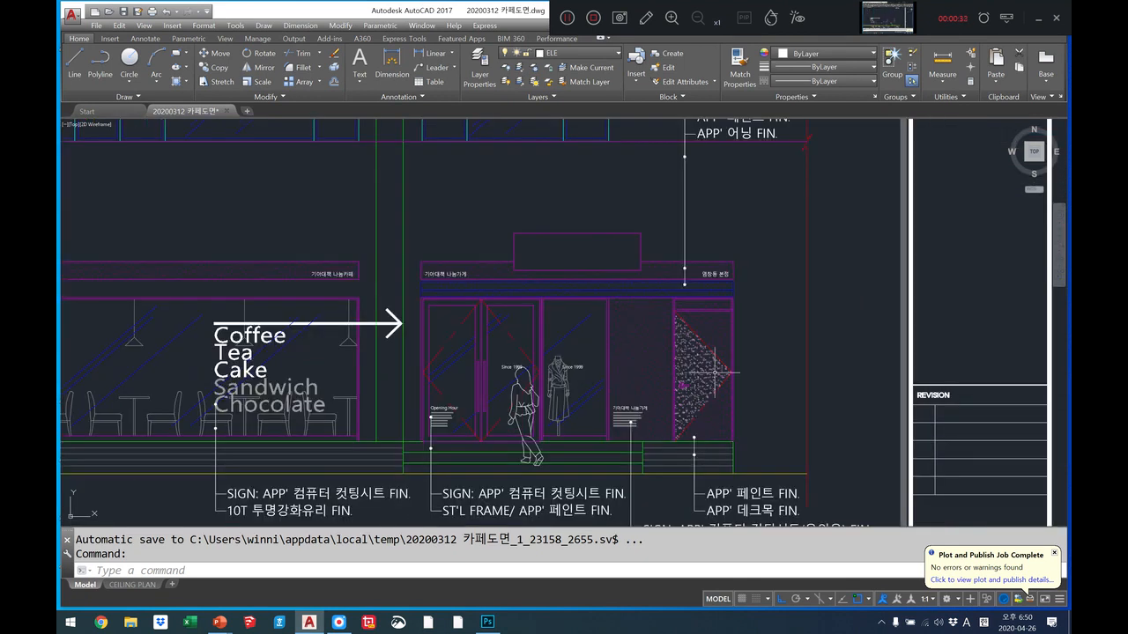
drag(267, 222, 512, 205)
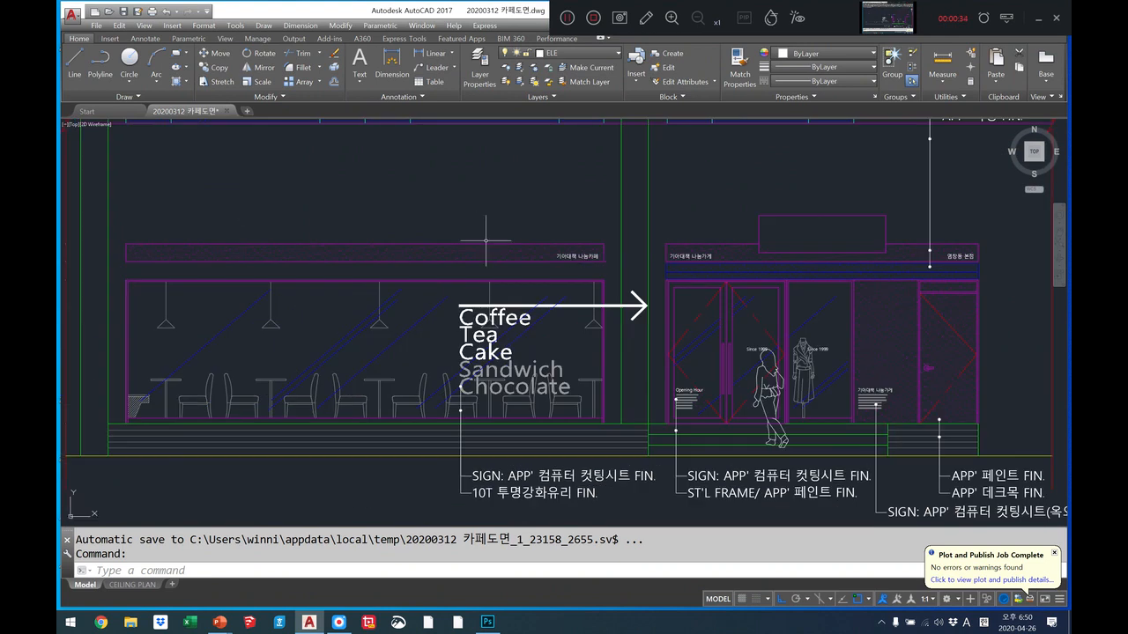
click(409, 255)
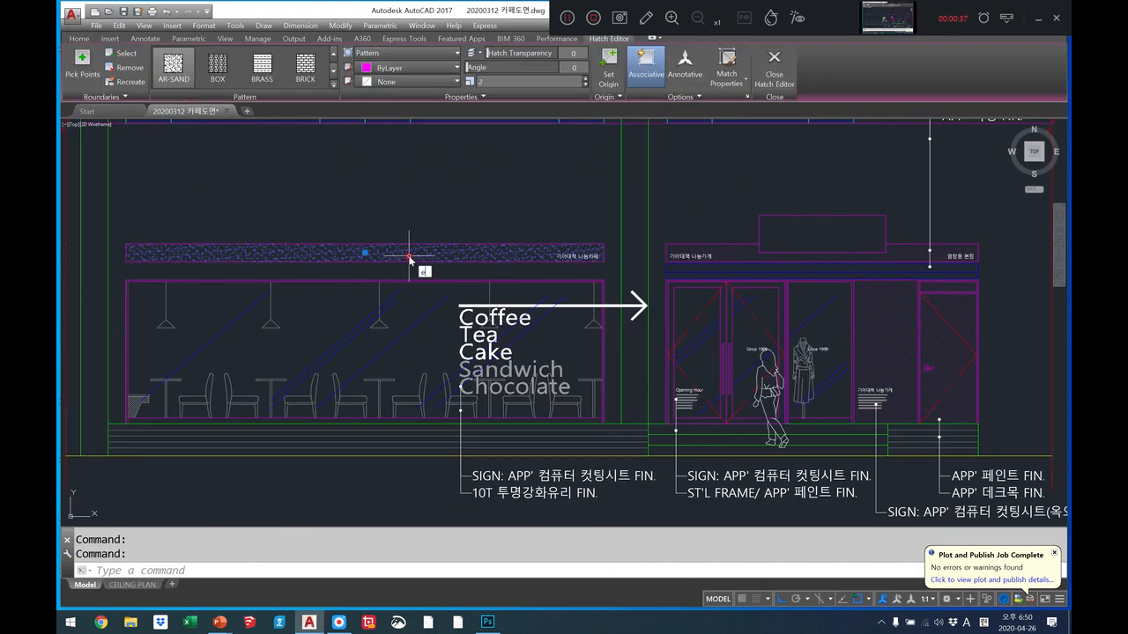
key(Delete)
click(744, 251)
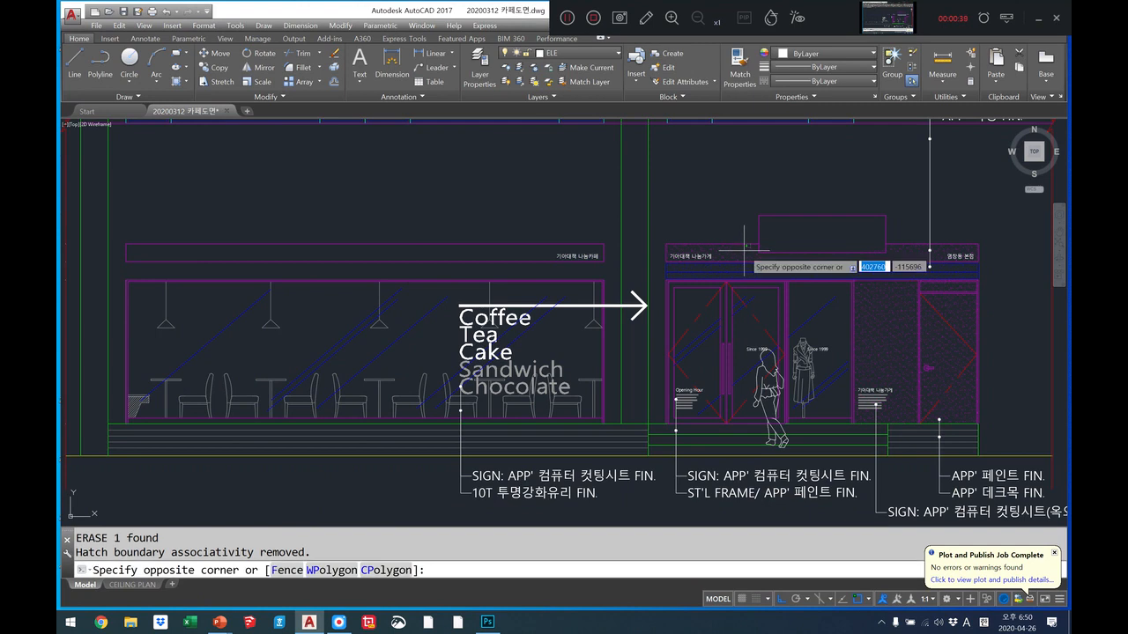
click(731, 257)
key(Delete)
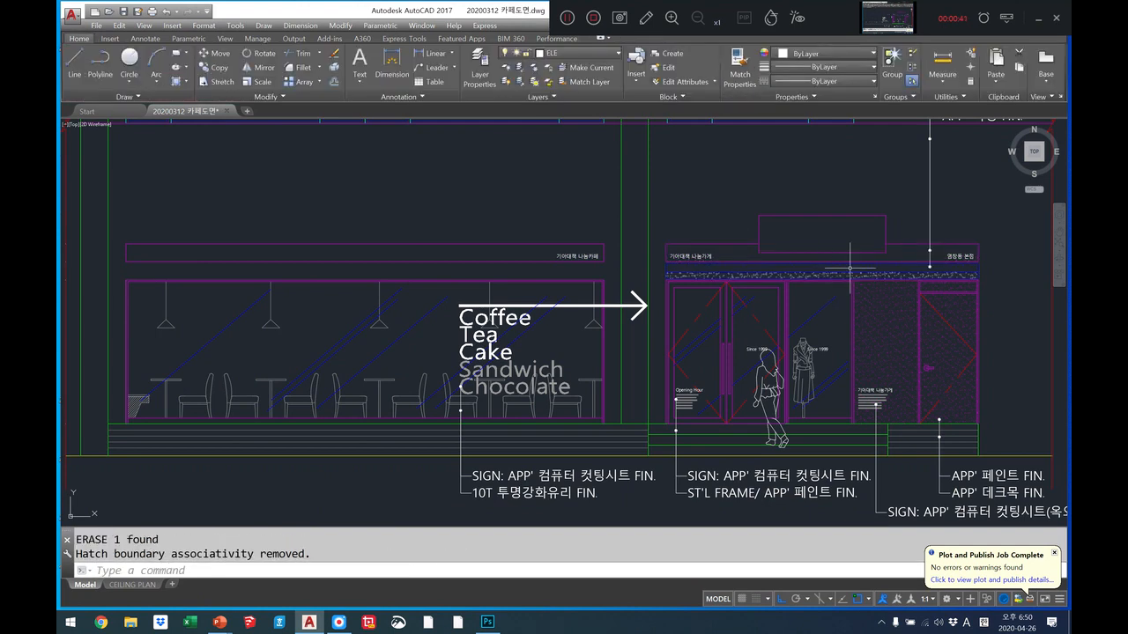
click(849, 265)
text(e)
key(Return)
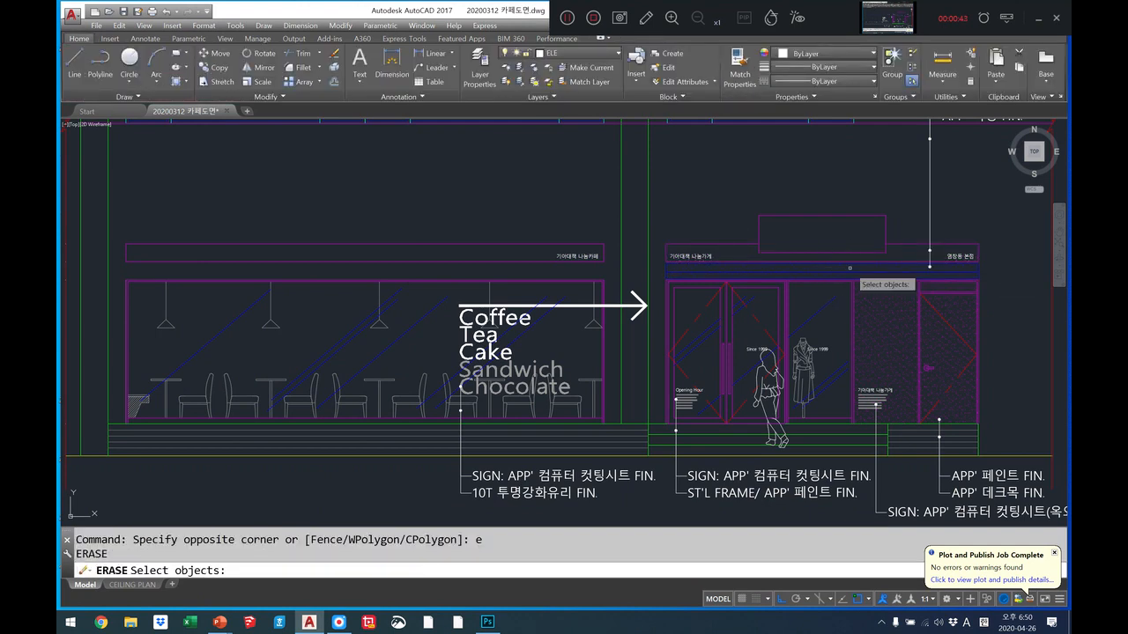
scroll(849, 264, up, 4)
key(Escape)
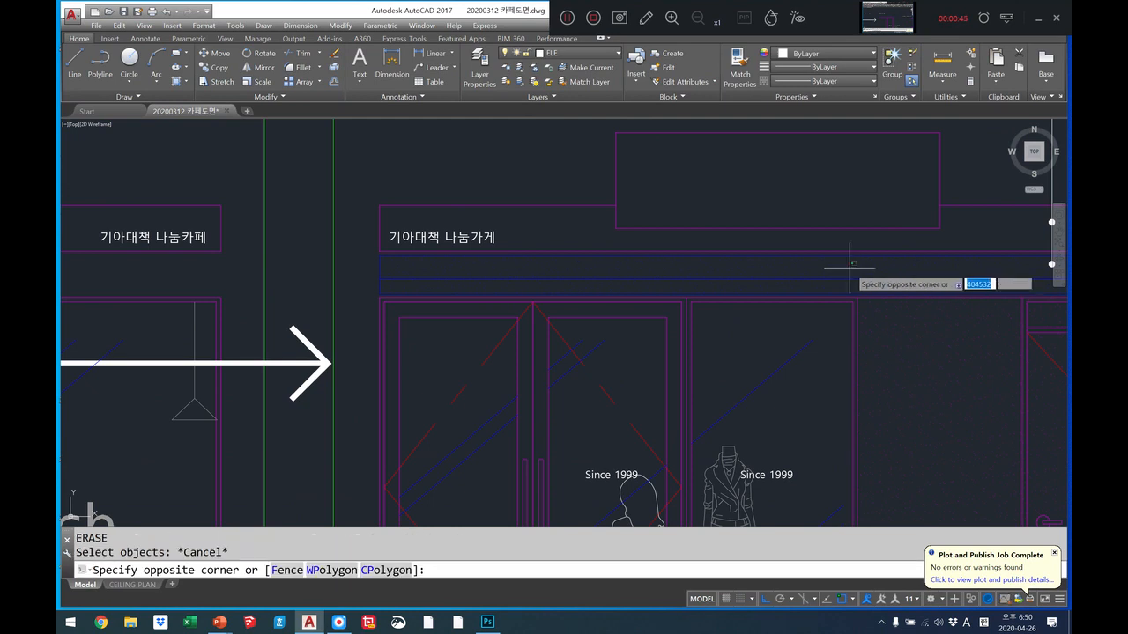
Step: Erase the blue sand hatch from the upper awning strip beneath the shop's sign band
click(796, 264)
click(788, 252)
click(754, 264)
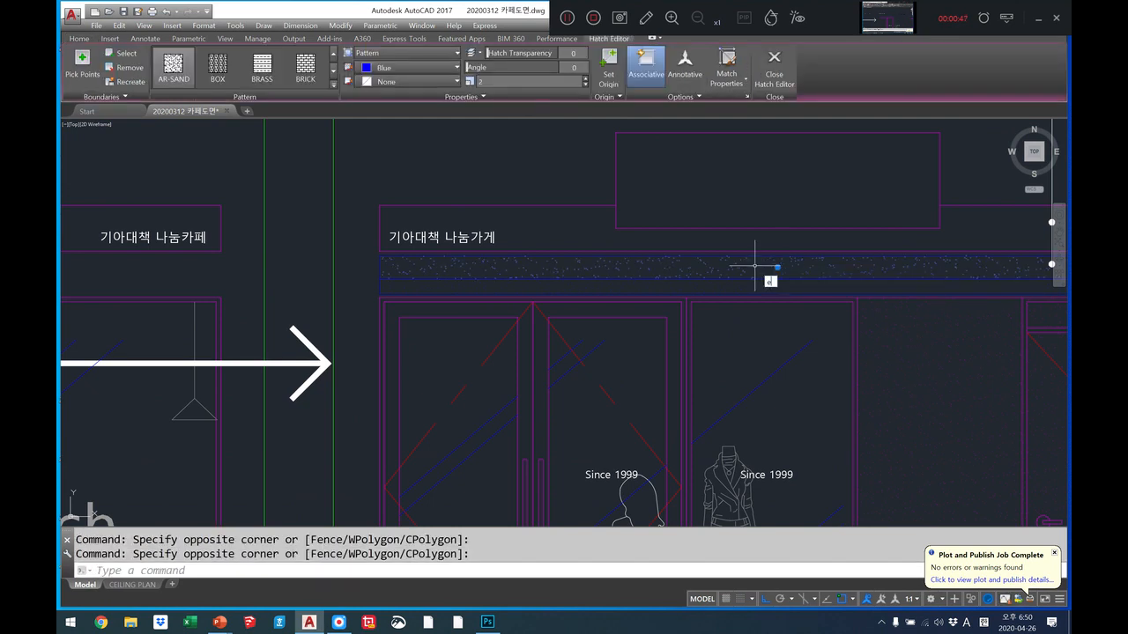
key(Delete)
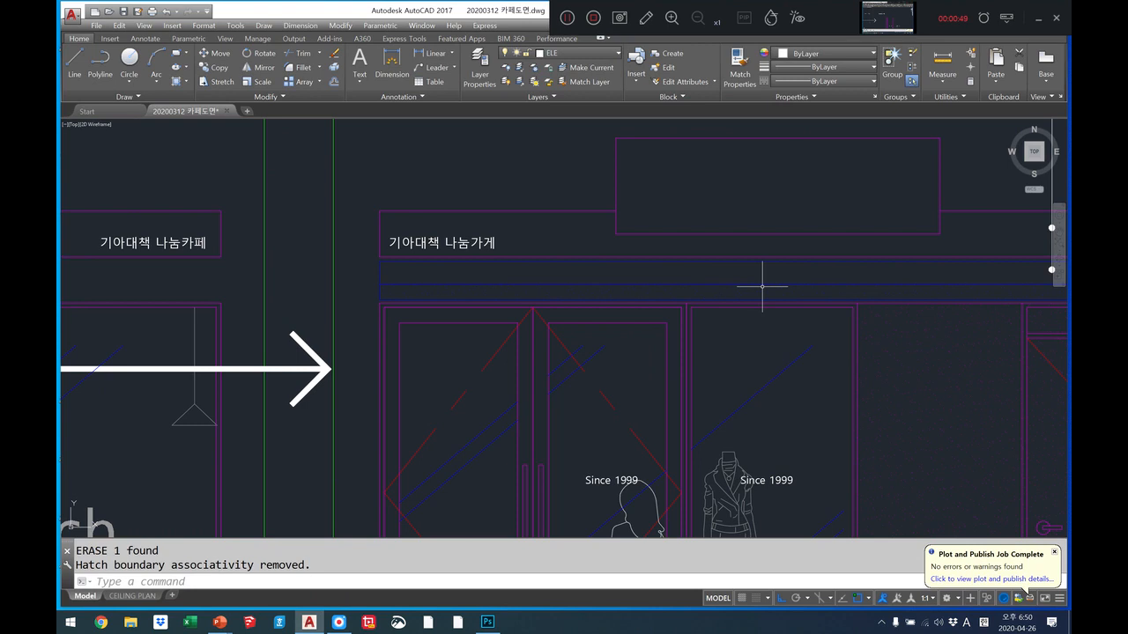
click(762, 286)
text(e)
key(Return)
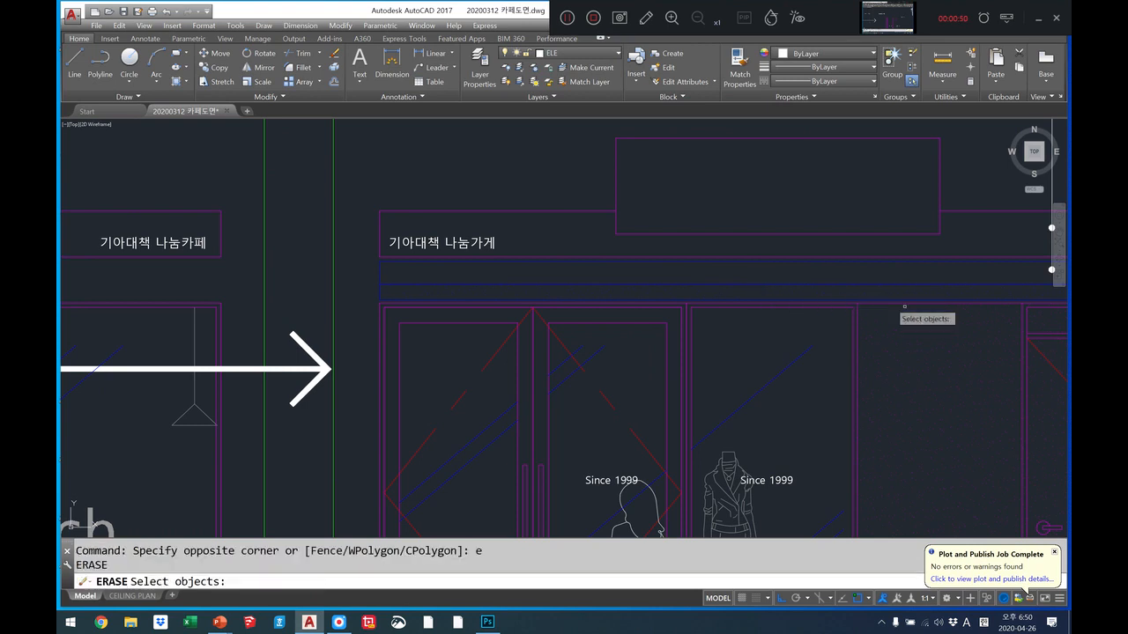
key(Escape)
Step: Erase the sand hatches from the shop's lower awning strip and the wall panel between display window and single door
click(844, 295)
click(806, 289)
key(Delete)
click(925, 329)
click(898, 330)
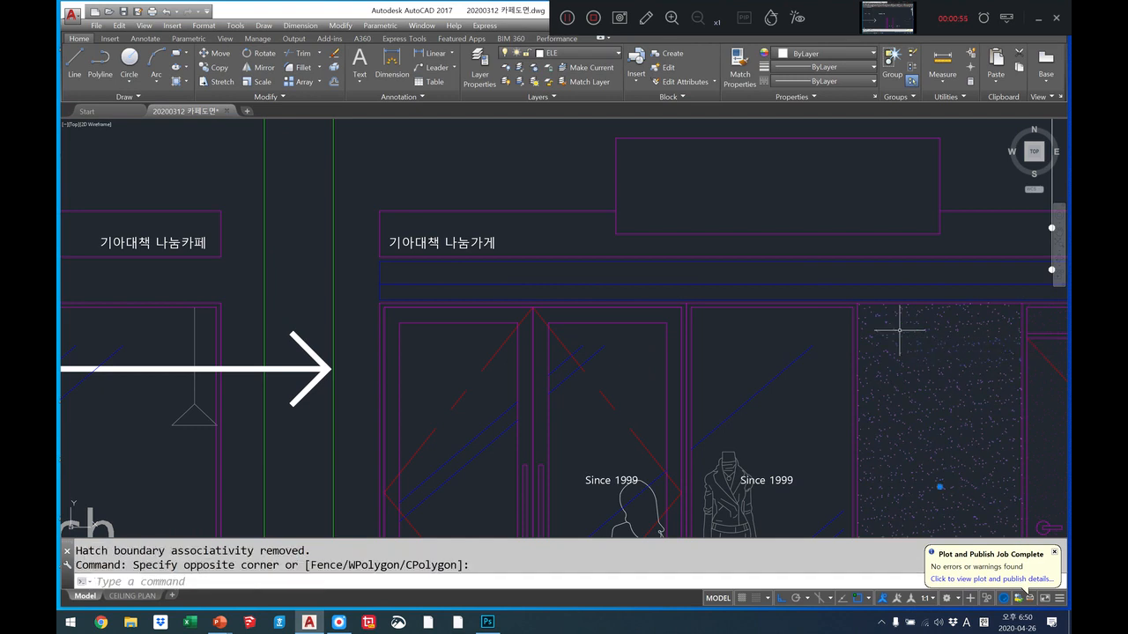
click(899, 331)
key(Delete)
scroll(724, 335, down, 2)
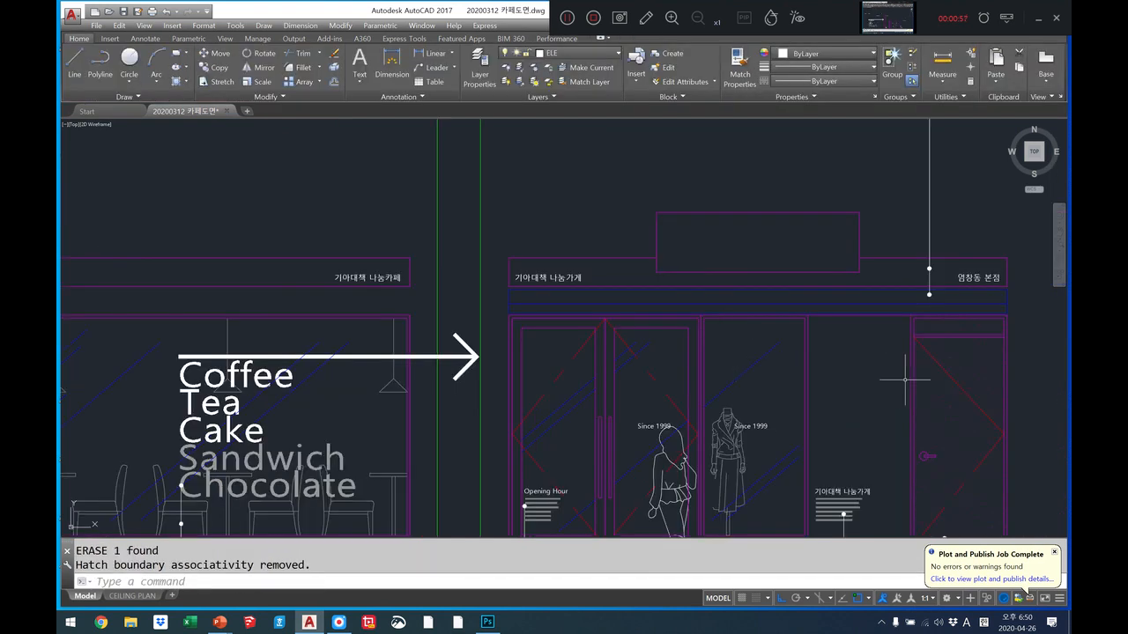
Step: Erase the hatches from the panel above the shop's single door and from the upper parts of the door leaf
scroll(969, 381, up, 4)
click(958, 239)
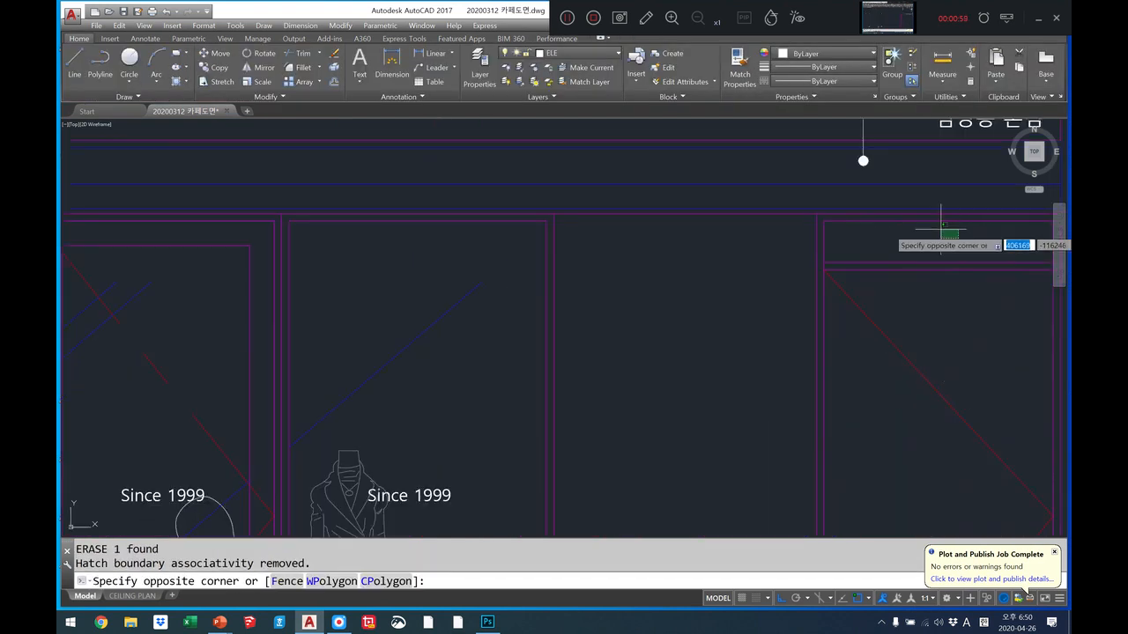
click(913, 238)
click(898, 238)
click(881, 251)
click(874, 244)
text(e)
key(space)
click(954, 316)
click(926, 302)
text(e)
key(space)
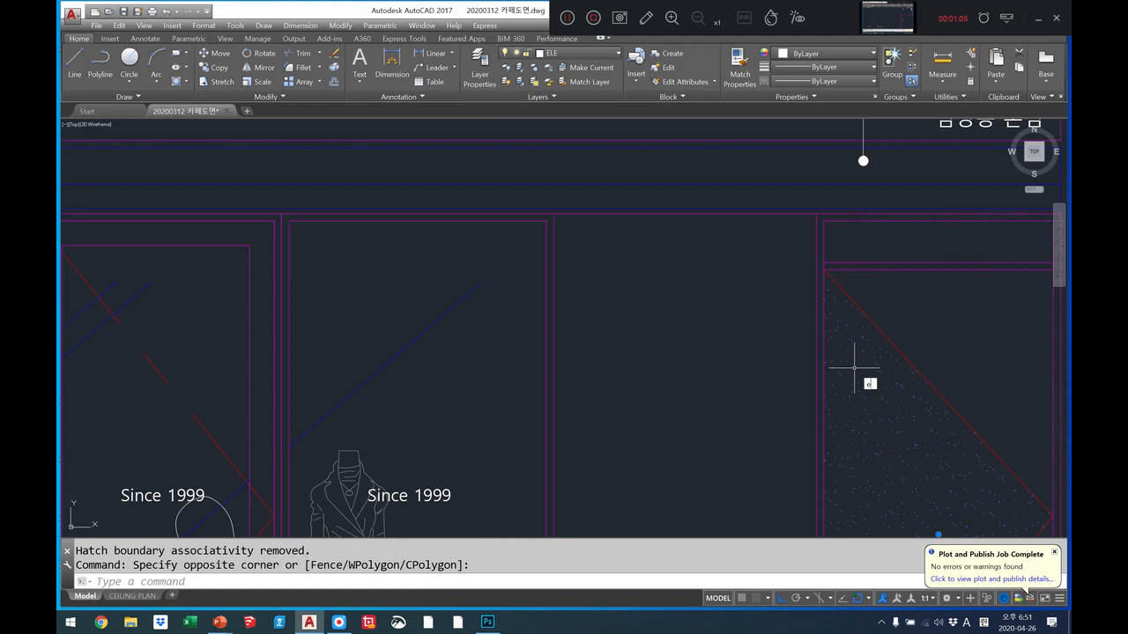
click(894, 216)
text(e)
key(space)
key(Escape)
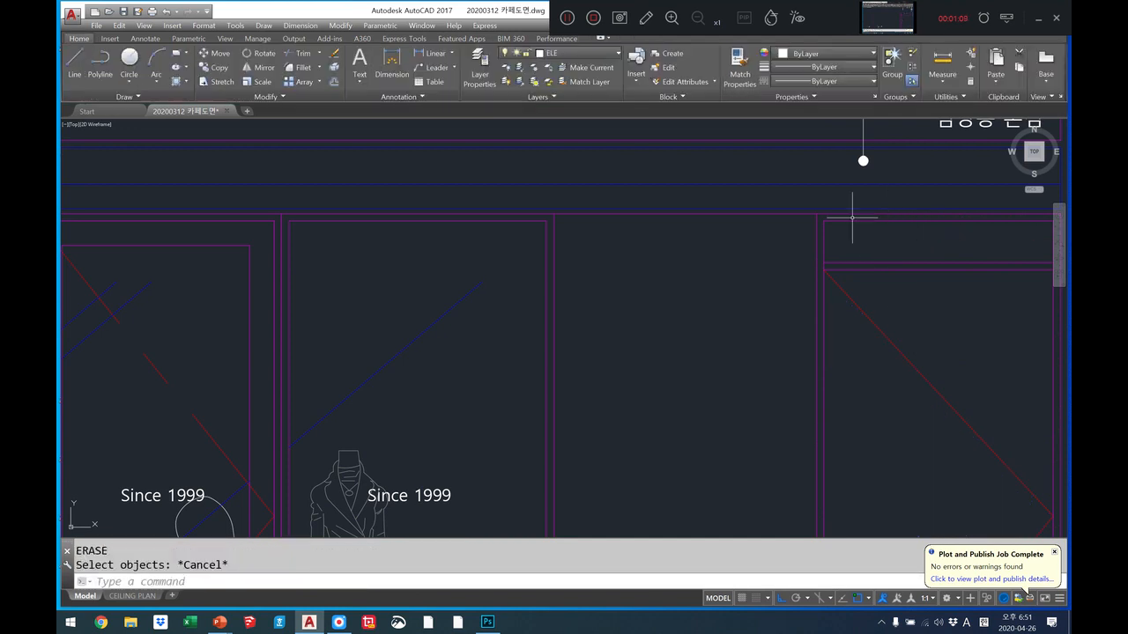
Step: Erase the sand hatches from the single door's frame and from the lower corner of its leaf
click(857, 217)
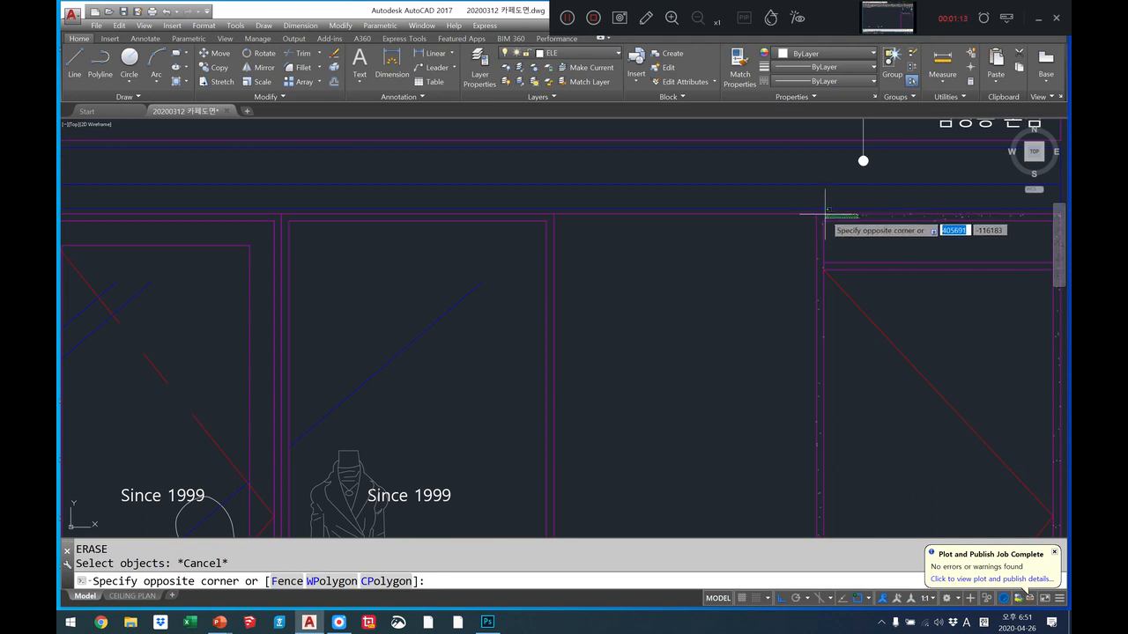
click(833, 218)
text(e)
key(space)
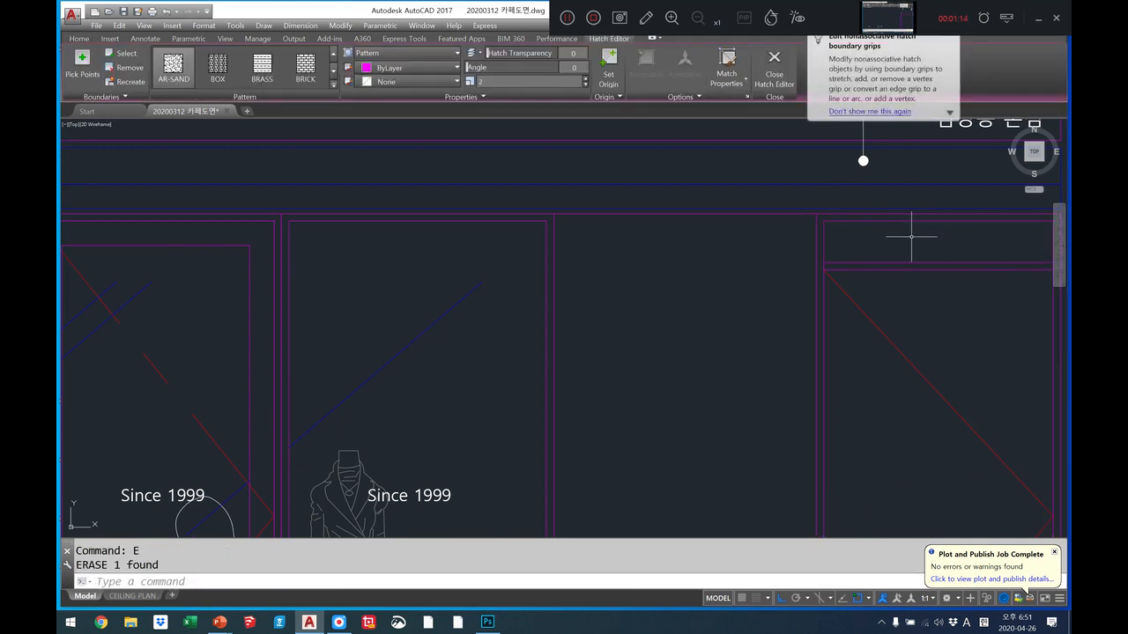
scroll(911, 236, down, 4)
click(833, 424)
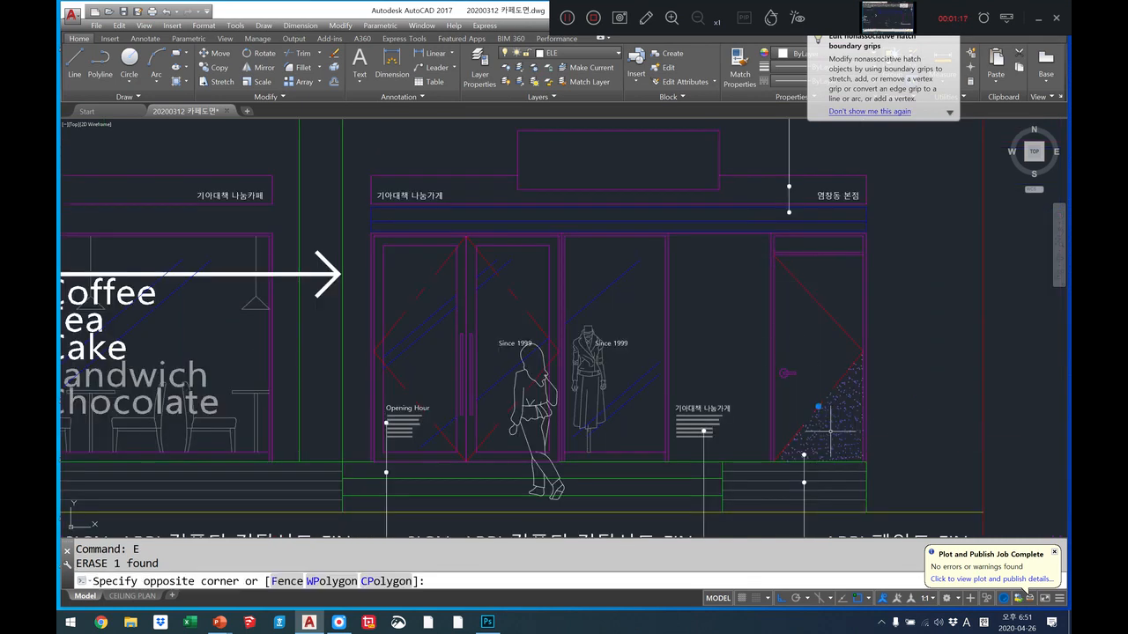
click(848, 440)
key(Delete)
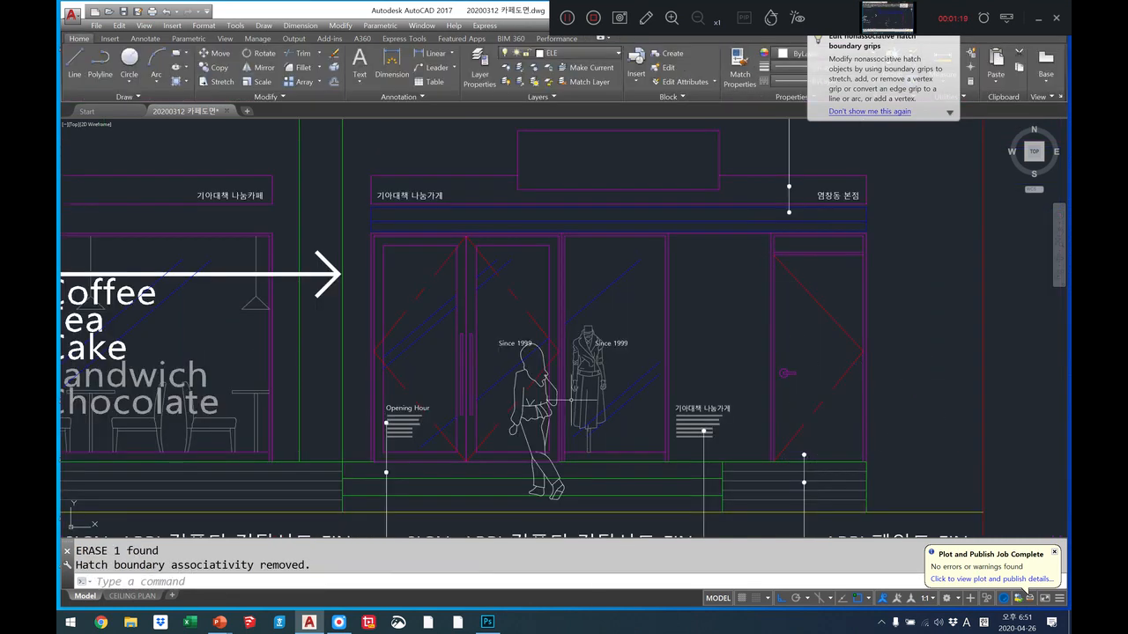
scroll(572, 400, up, 4)
click(869, 526)
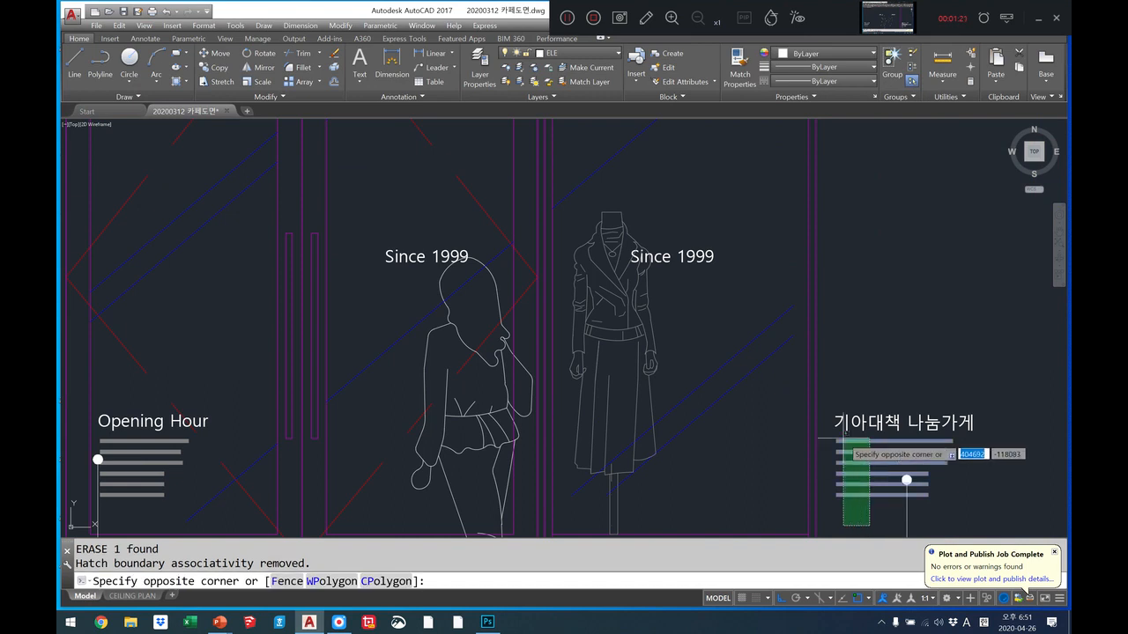
key(Escape)
scroll(797, 327, down, 5)
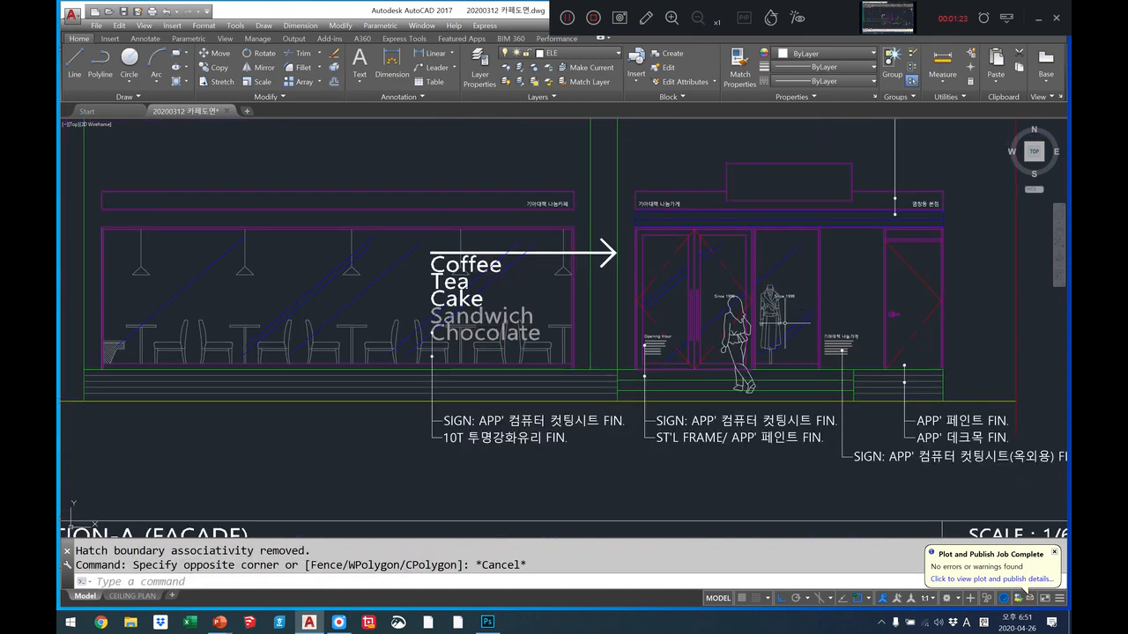
scroll(512, 289, up, 3)
scroll(516, 292, down, 3)
Step: Erase the two pairs of blue diagonal glass reflection lines in the left and middle parts of the café window
click(327, 300)
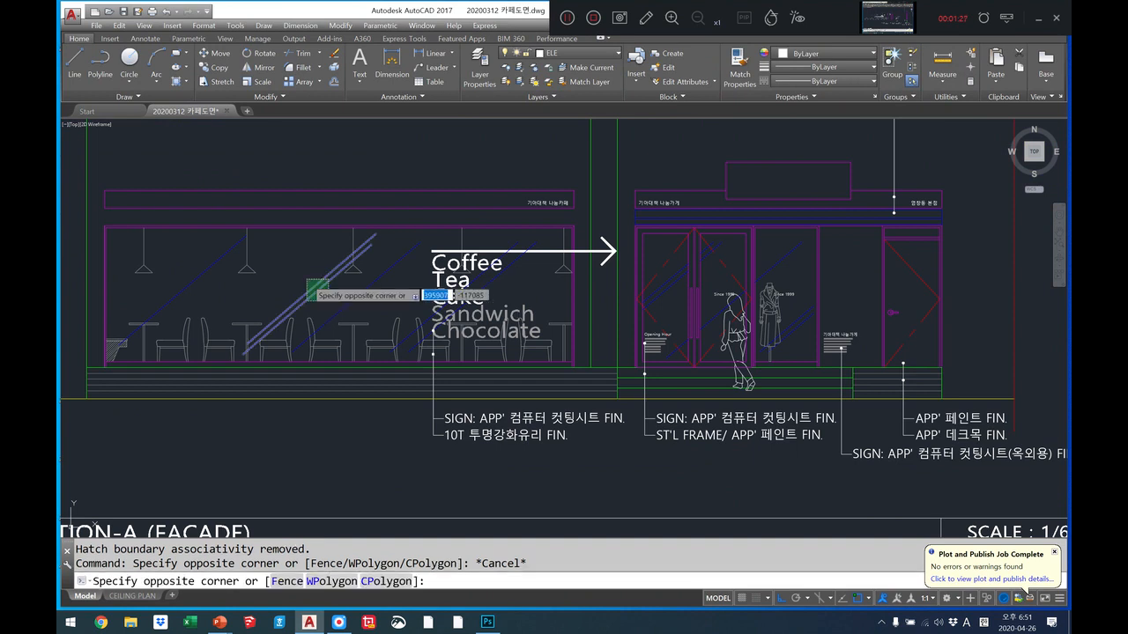
click(306, 279)
click(354, 301)
click(345, 300)
click(346, 302)
click(233, 280)
click(217, 252)
text(e)
key(Return)
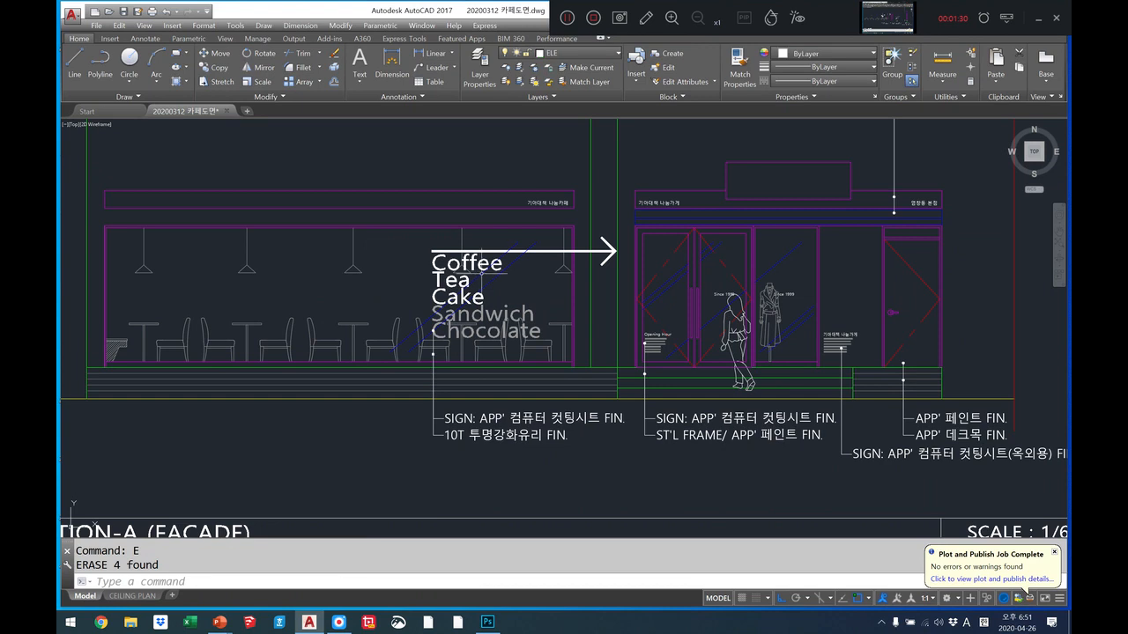
Step: Erase the remaining pair of diagonal reflection lines behind the café window's menu lettering
click(536, 264)
click(510, 255)
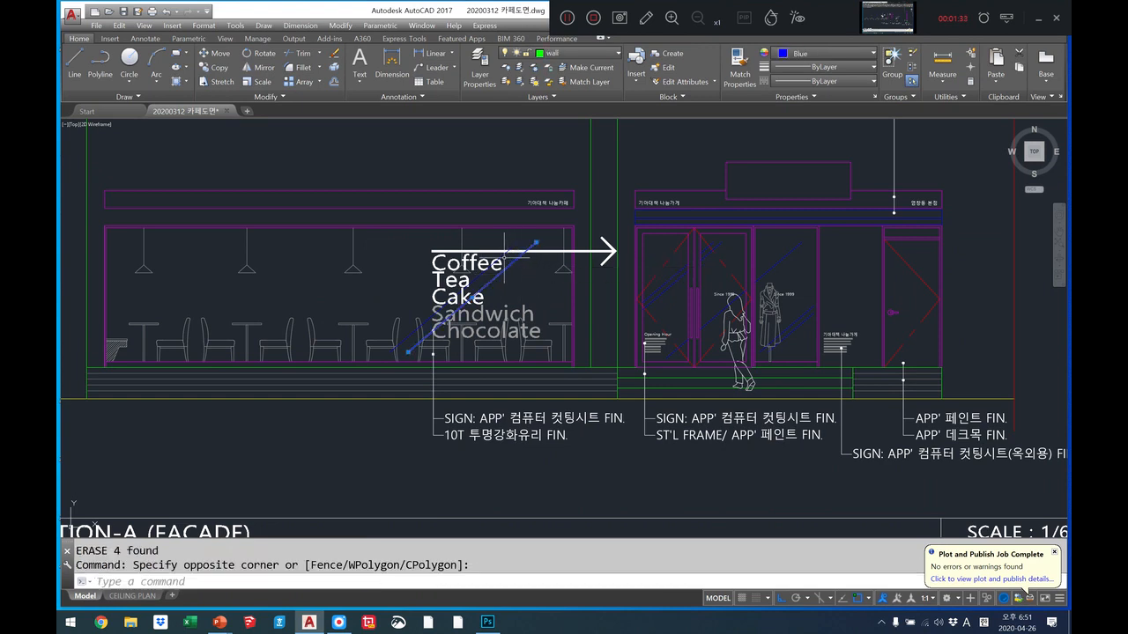
text(e)
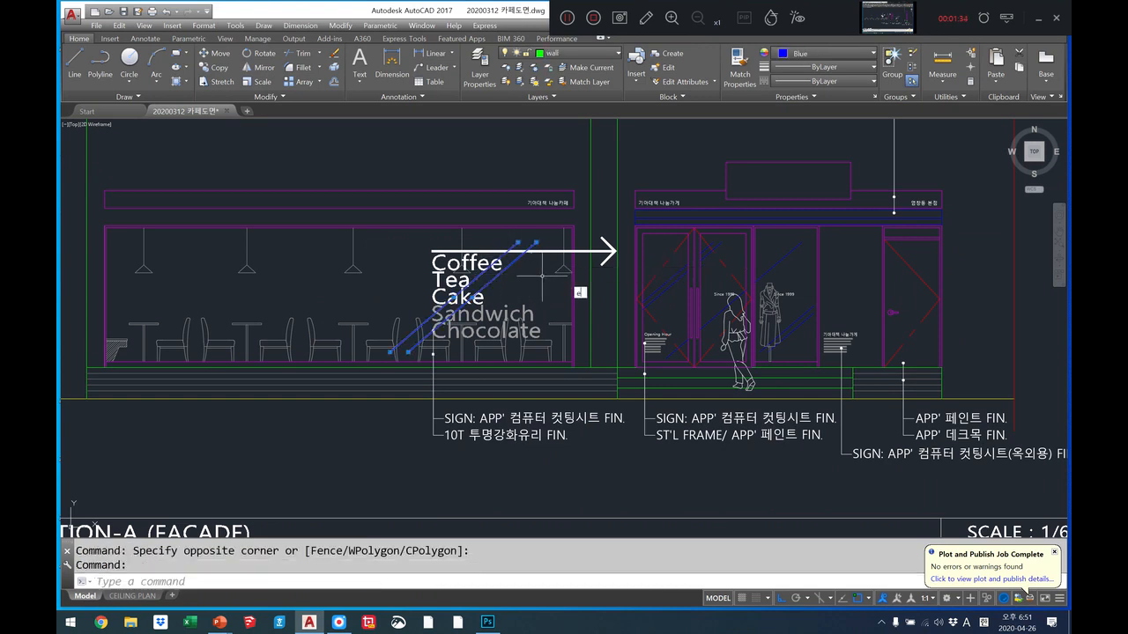
key(Return)
Step: Erase the upper and lower diagonal reflection lines from the shop's display window around the mannequin
click(630, 290)
click(755, 278)
click(790, 271)
click(781, 257)
click(780, 252)
click(769, 263)
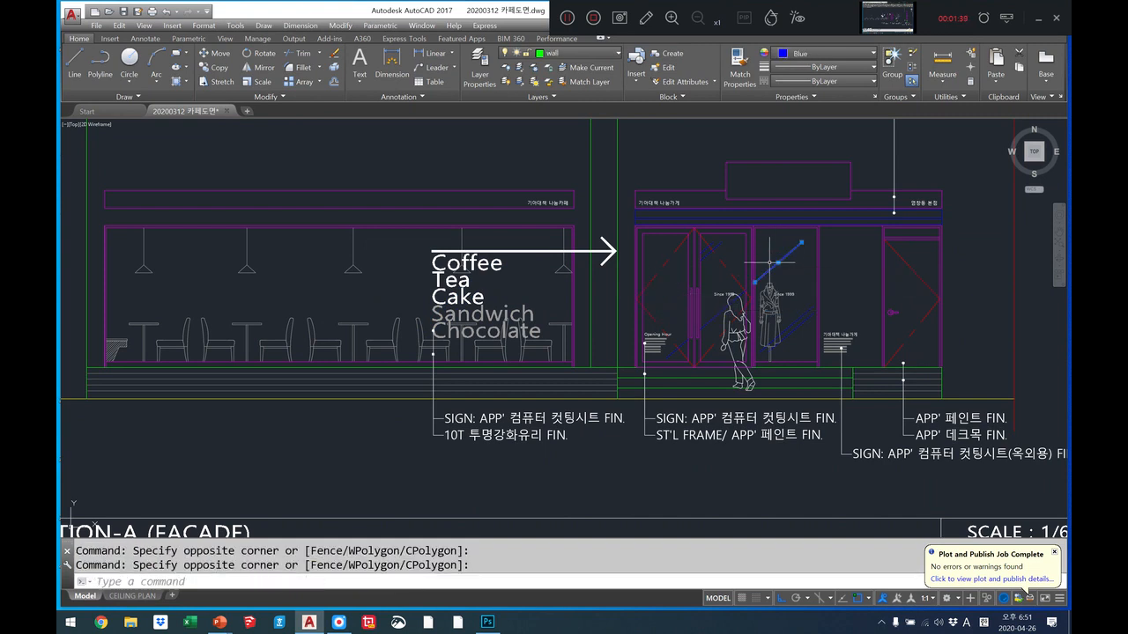
text(e)
key(Return)
click(757, 296)
click(815, 354)
text(e)
key(Return)
Step: Erase the lower diagonal reflection lines across the shop's double entrance doors
click(693, 334)
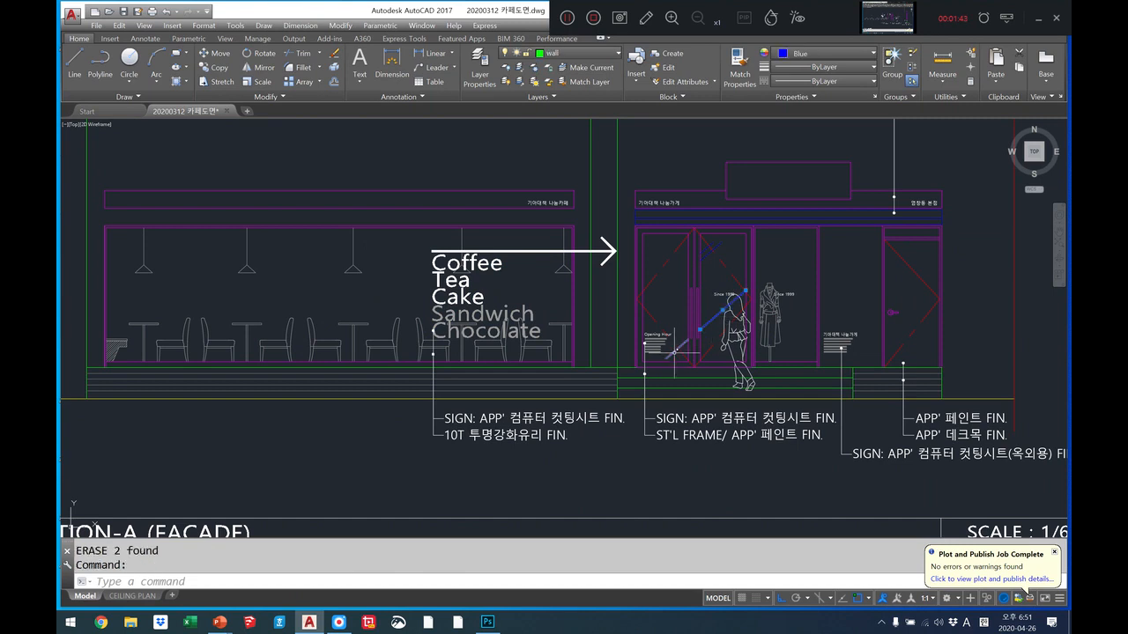
text(e)
key(Return)
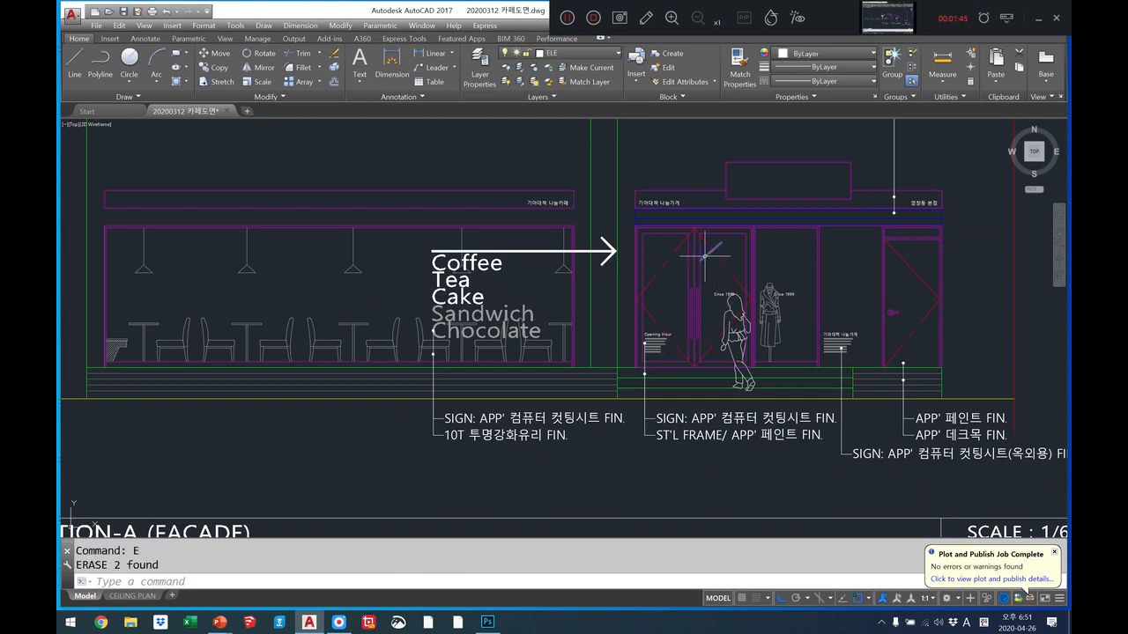
Step: Erase the remaining upper diagonal reflection lines on the right leaf of the shop's double entrance doors
click(705, 255)
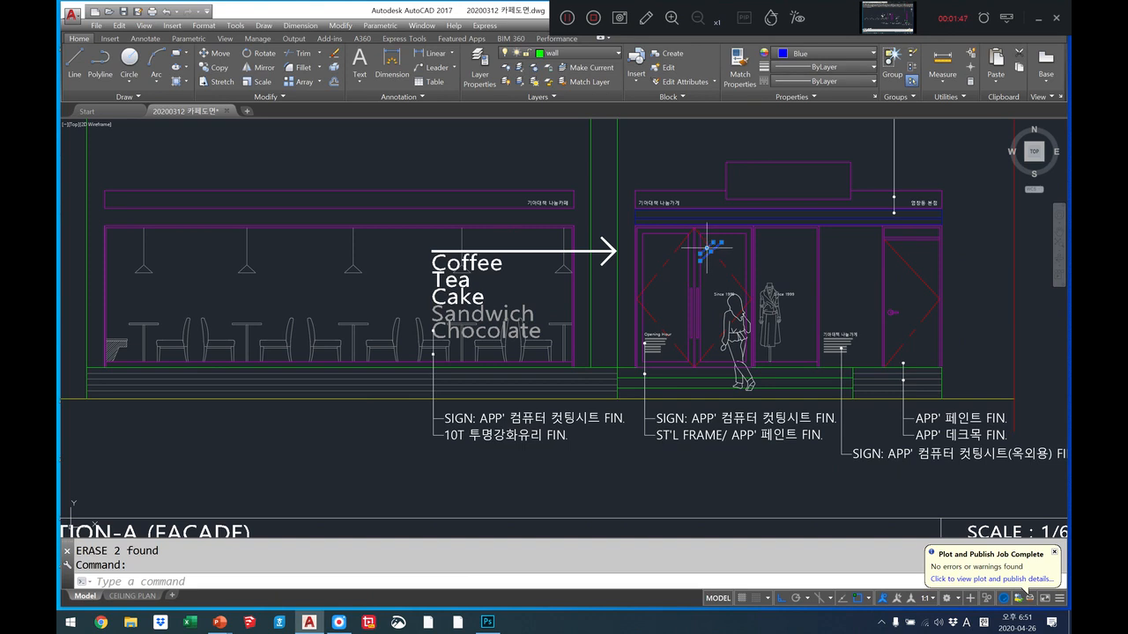
text(e)
key(Return)
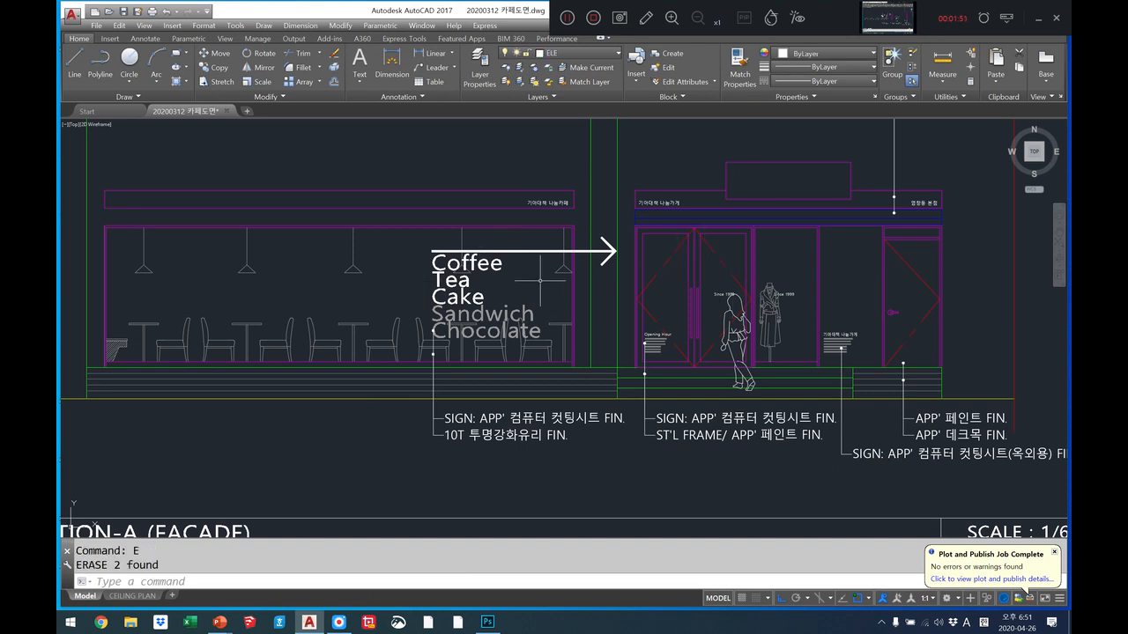
Step: Erase the row of pendant lamps hanging inside the café window
scroll(539, 280, up, 4)
scroll(539, 280, down, 4)
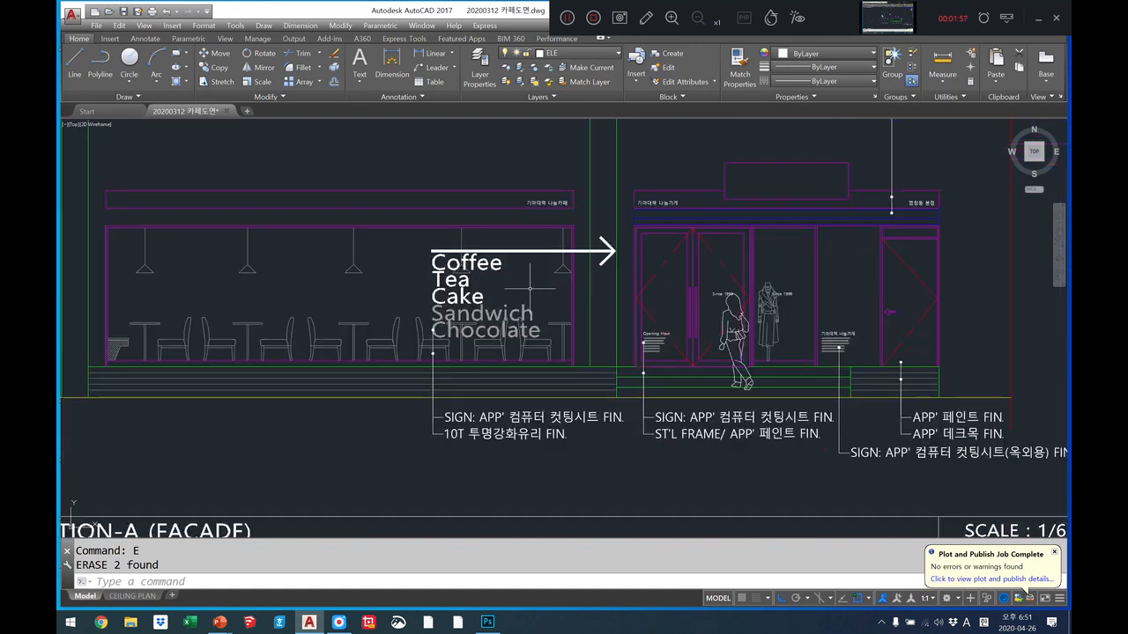
scroll(529, 288, up, 3)
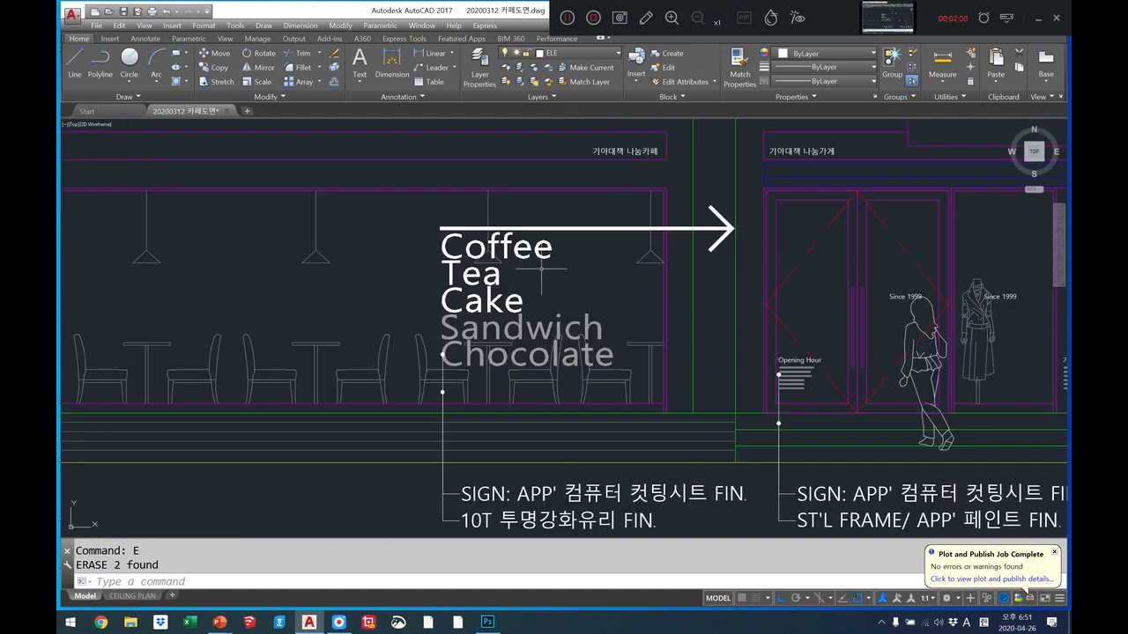
scroll(582, 277, down, 3)
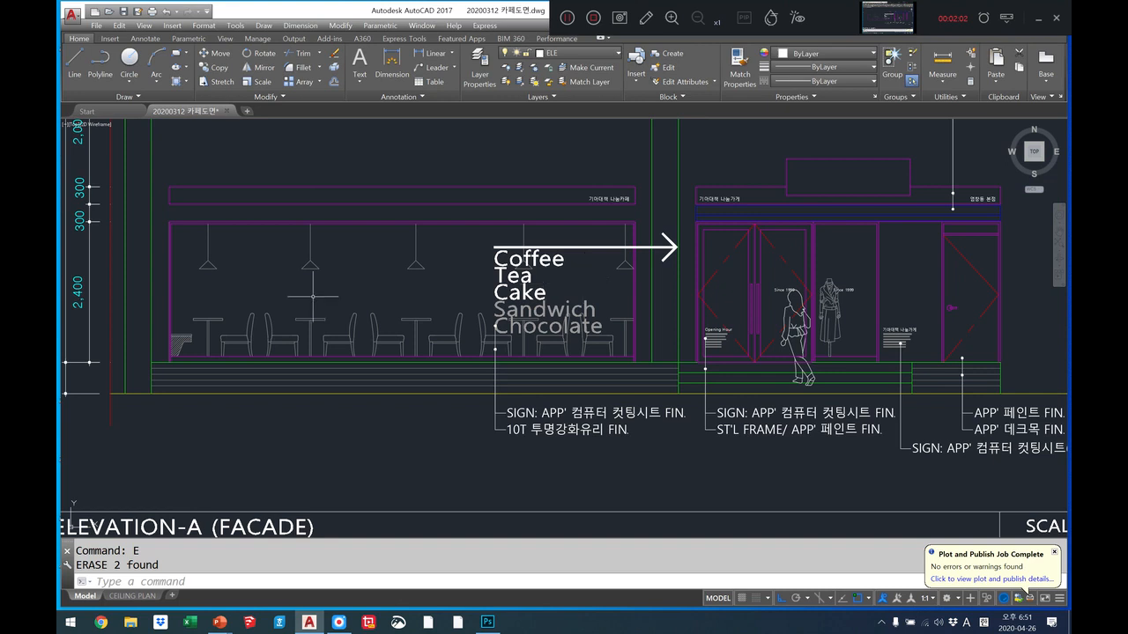
click(187, 212)
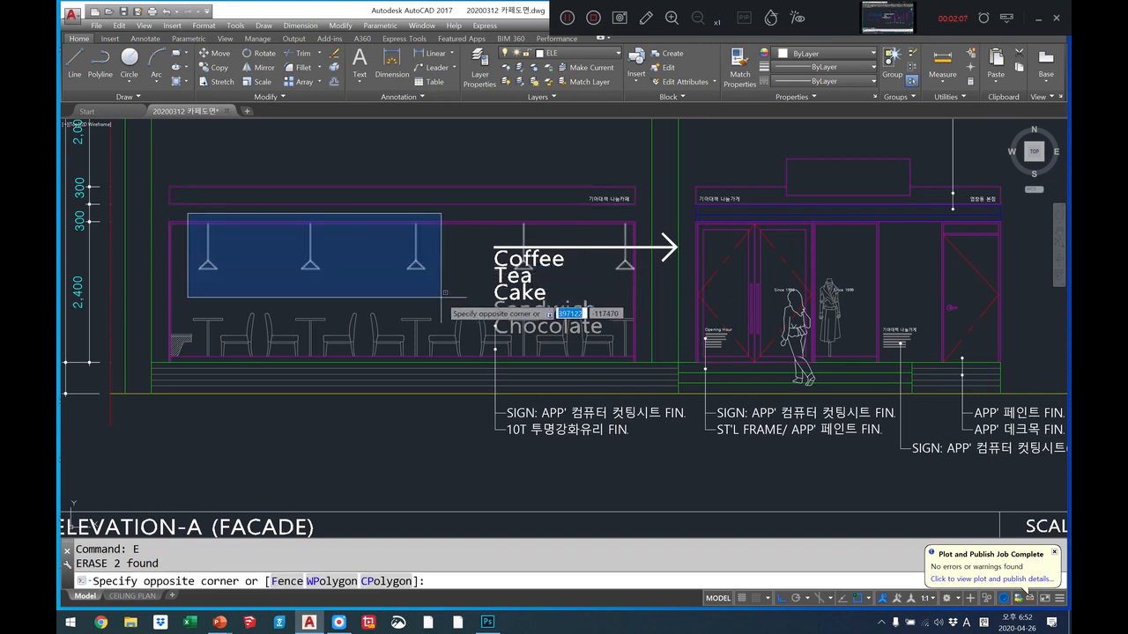
click(440, 297)
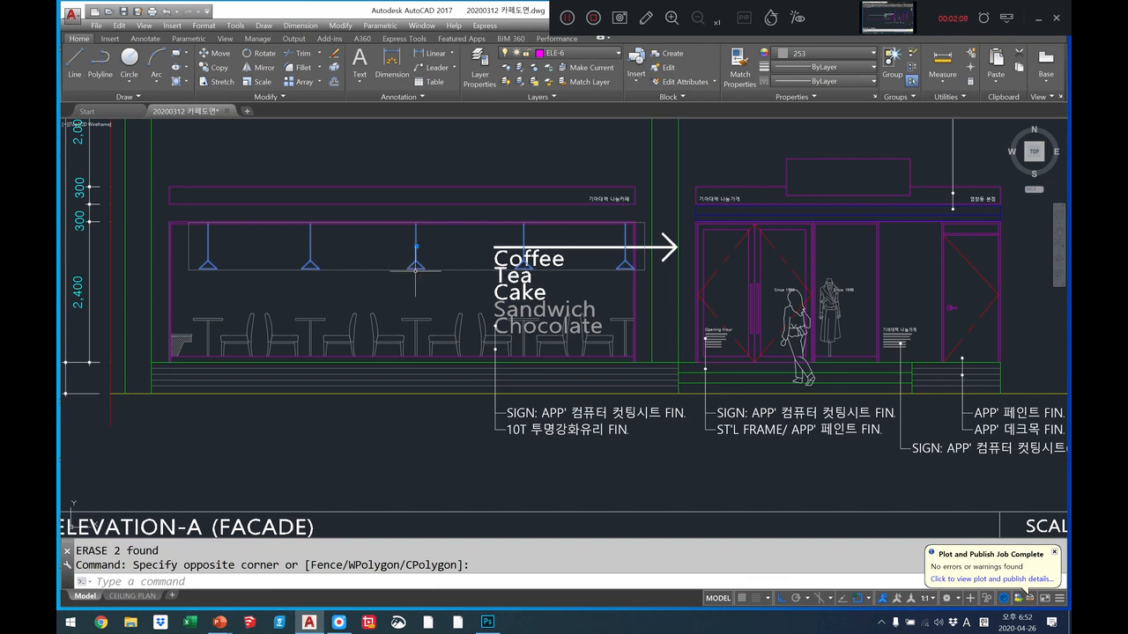
key(Return)
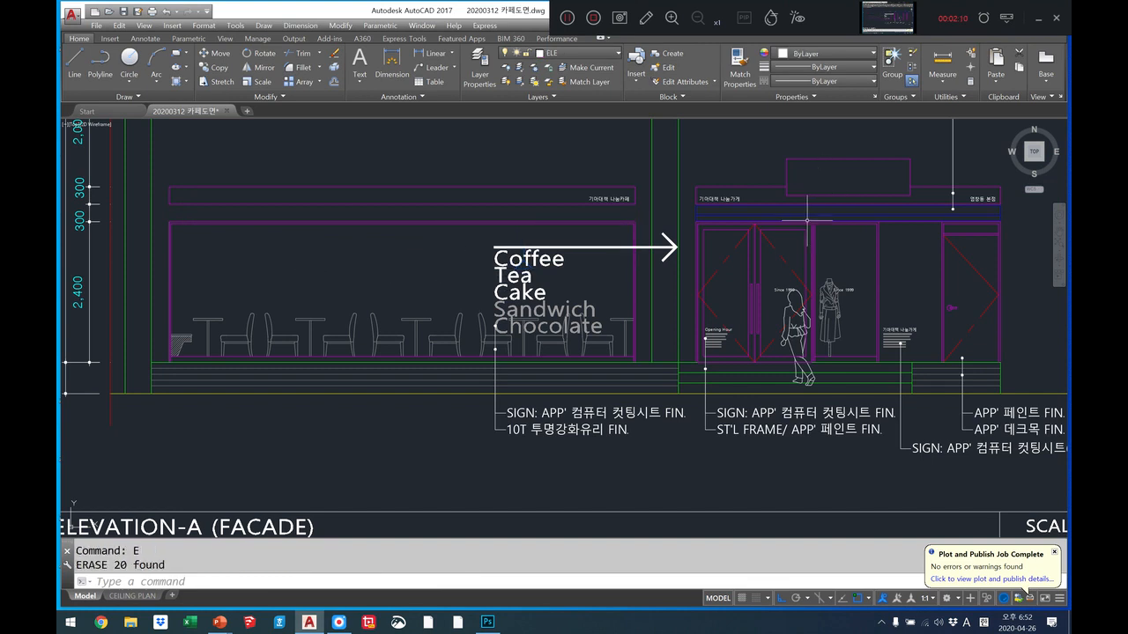
Step: Erase the mannequin in the shop's display window and the walking woman in front of the entrance doors
scroll(844, 311, up, 4)
click(824, 312)
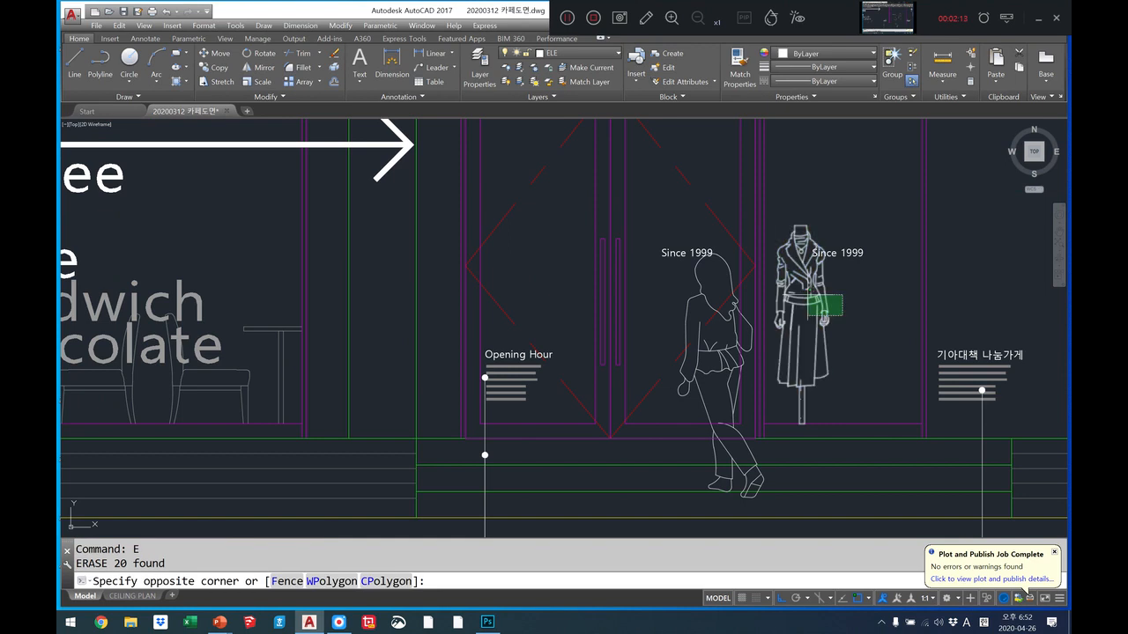
click(807, 299)
text(E)
key(Return)
click(740, 364)
text(E)
key(Return)
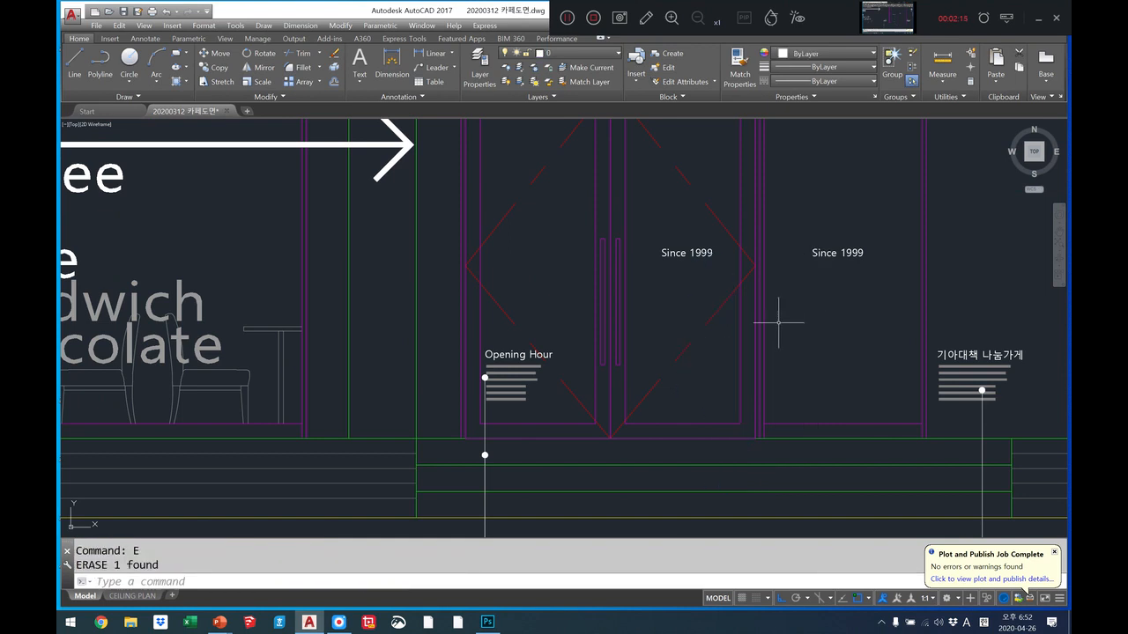
Step: Erase the diagonal reflection lines from both large panes of the wide window in the lower upper-floor row of ELEVATION-A
scroll(769, 341, down, 4)
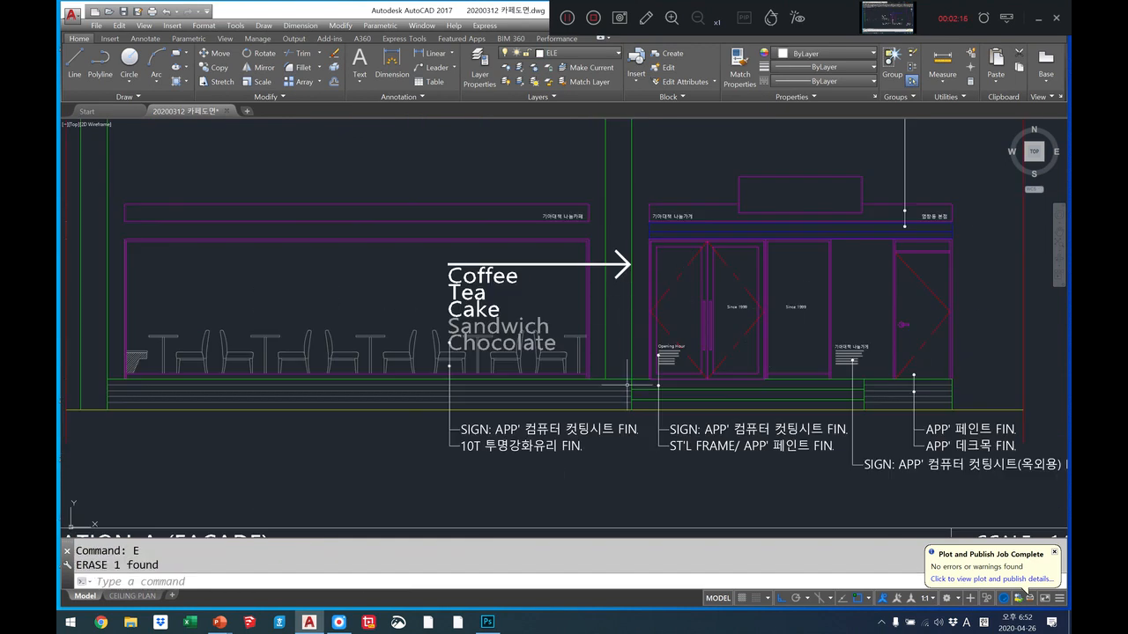
scroll(771, 414, down, 4)
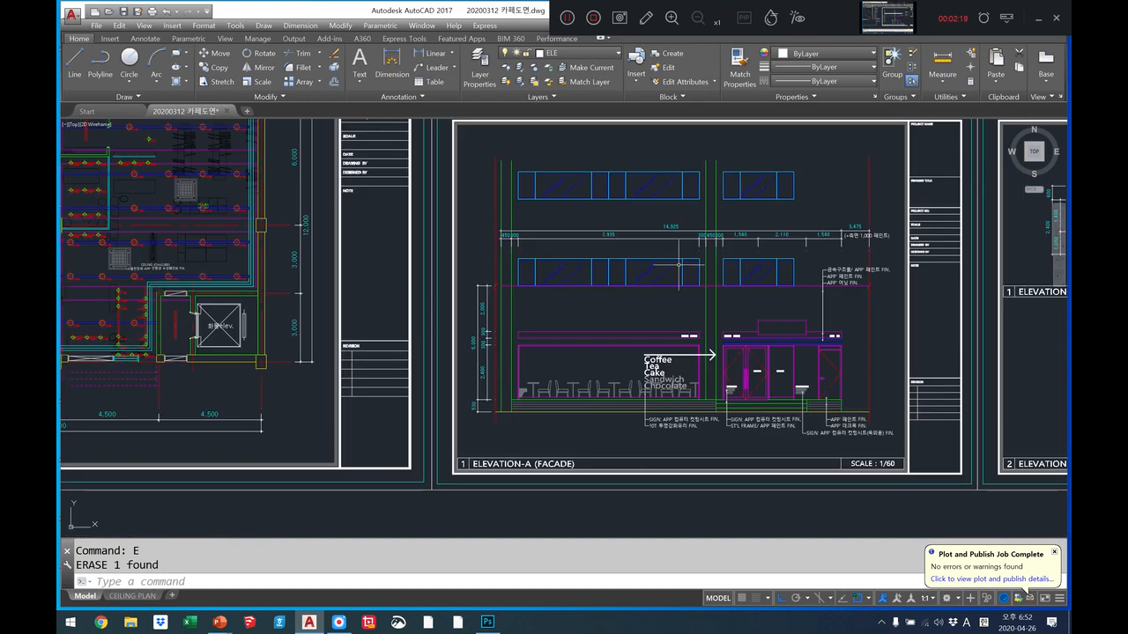
scroll(675, 255, up, 3)
scroll(675, 256, down, 3)
scroll(611, 255, up, 4)
click(612, 255)
click(524, 212)
text(E)
key(Return)
click(860, 245)
click(767, 207)
text(E)
key(Return)
Step: Erase the reflection lines from the narrower window above the shop in the lower upper-floor row
scroll(587, 251, down, 4)
scroll(788, 239, up, 2)
click(788, 255)
click(751, 244)
text(e)
key(space)
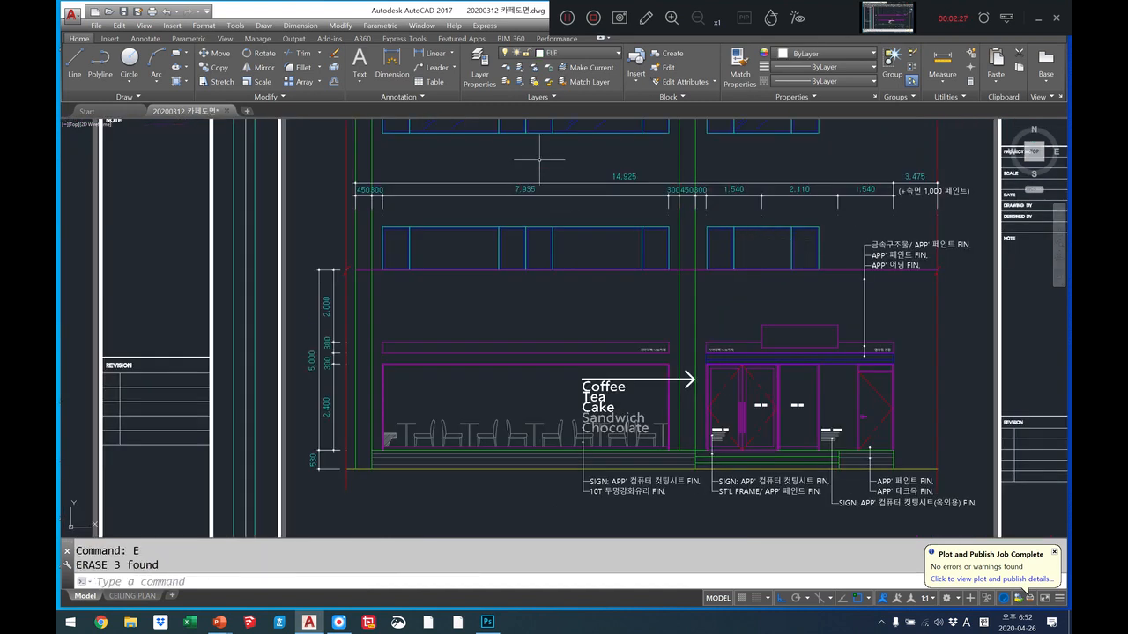
Step: Erase the reflection lines from both large panes of the wide window in the topmost window row
scroll(540, 220, up, 2)
click(463, 209)
click(385, 180)
text(e)
key(space)
click(670, 206)
click(624, 184)
text(e)
key(space)
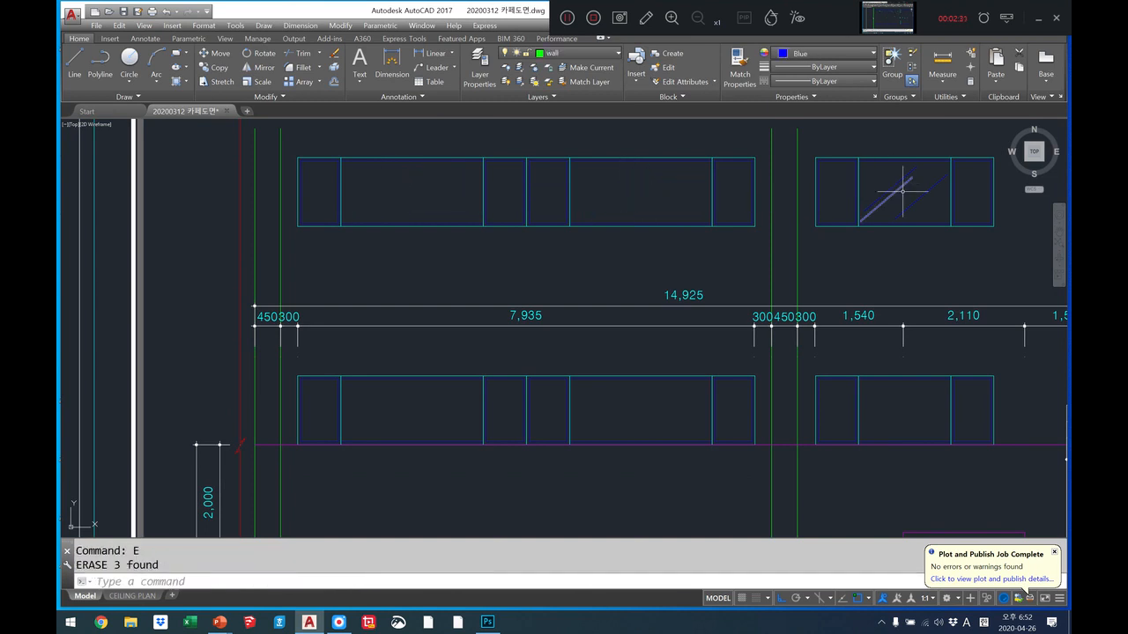
Step: Erase the reflection lines from the narrower window above the shop in the topmost row
click(940, 214)
click(890, 186)
text(e)
key(space)
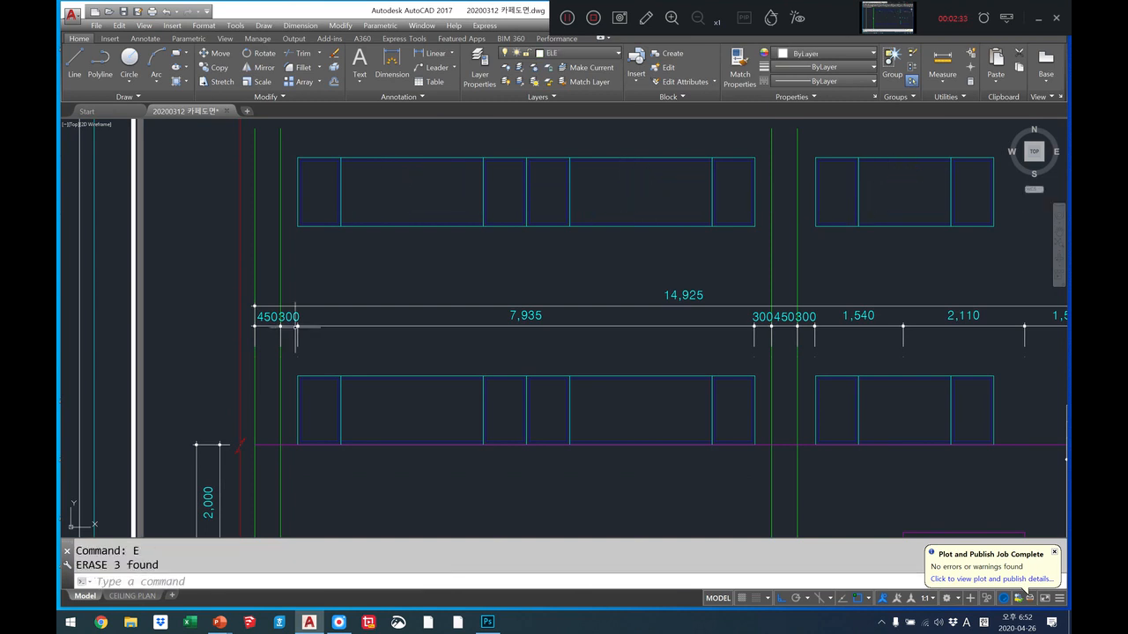
Step: Start plotting the ELEVATION-A sheet and load the <Previous plot> page setup
scroll(295, 326, down, 5)
scroll(571, 381, down, 1)
drag(627, 347, 658, 326)
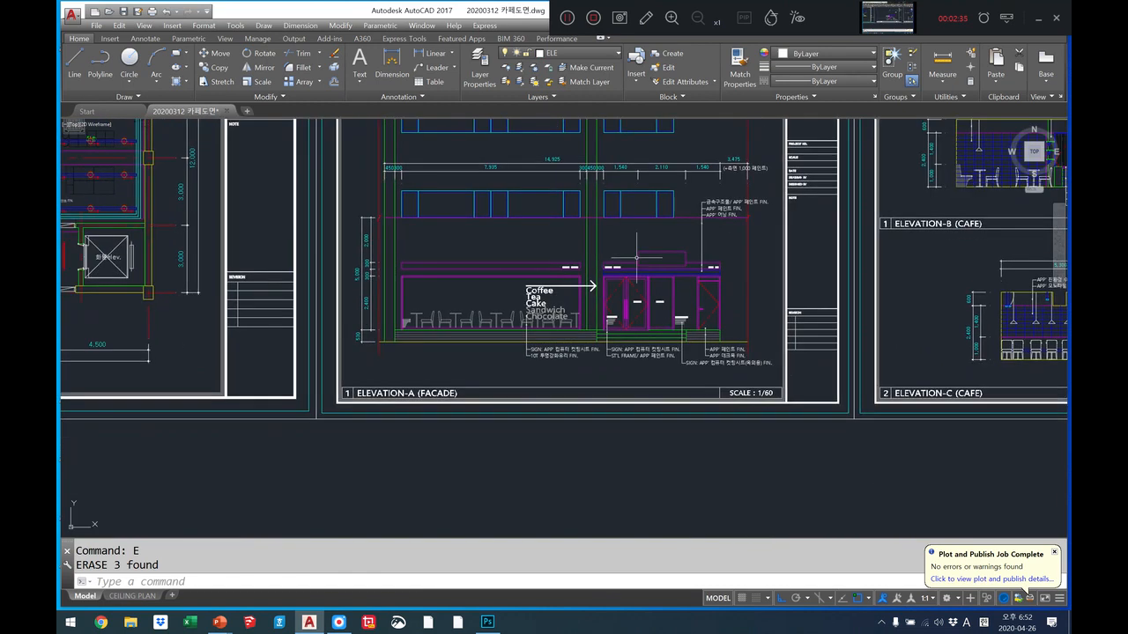
drag(629, 258, 626, 351)
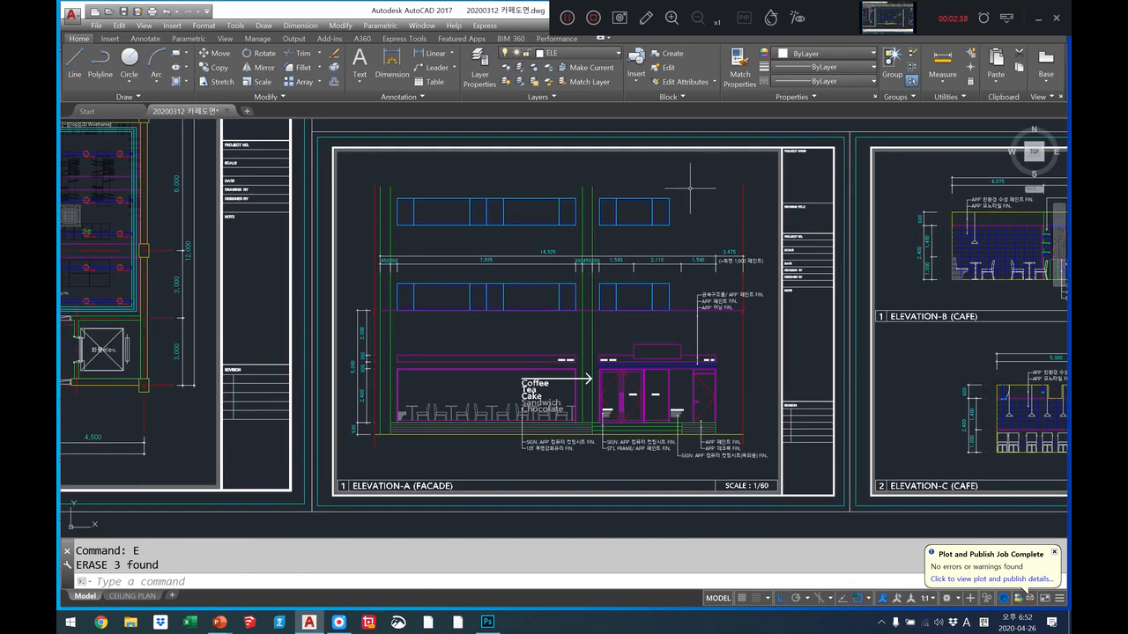
click(97, 29)
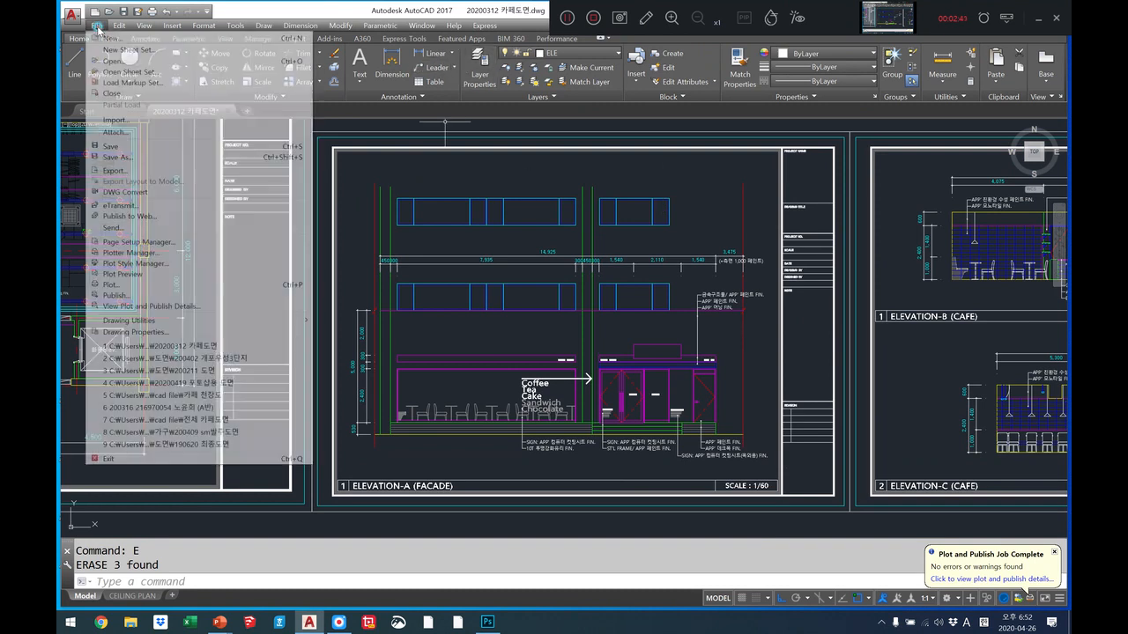
click(132, 284)
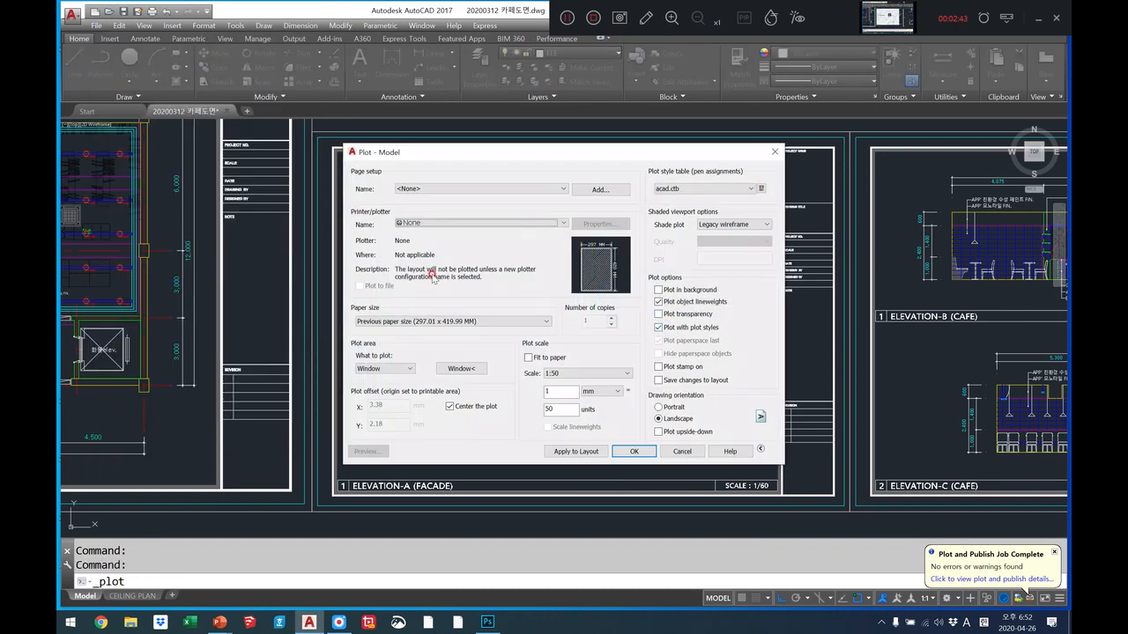
click(488, 188)
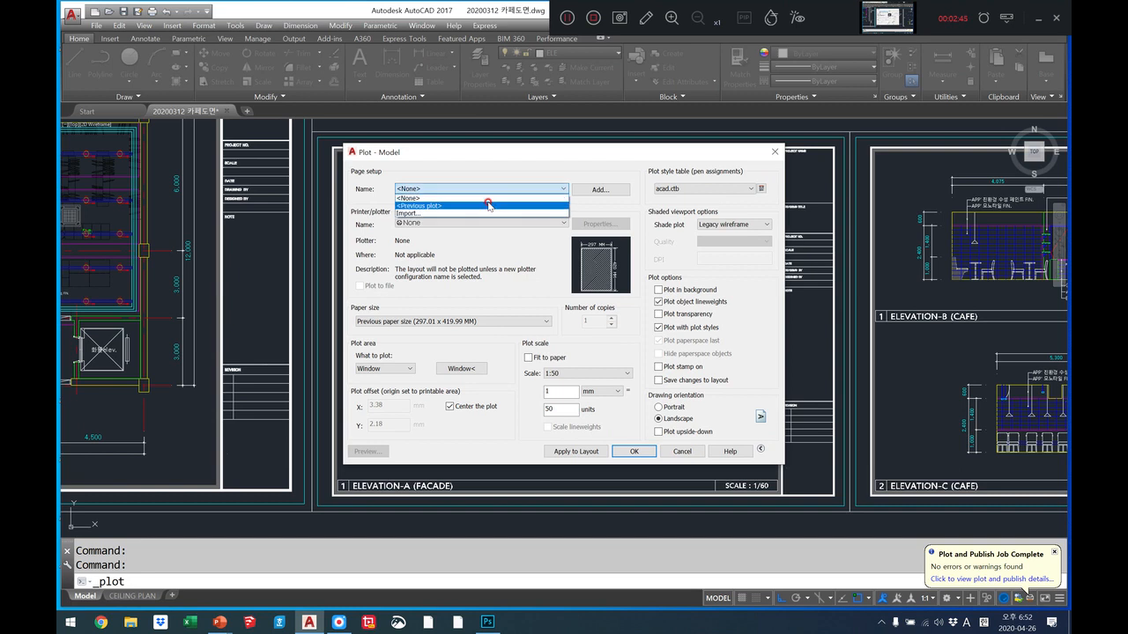
click(488, 204)
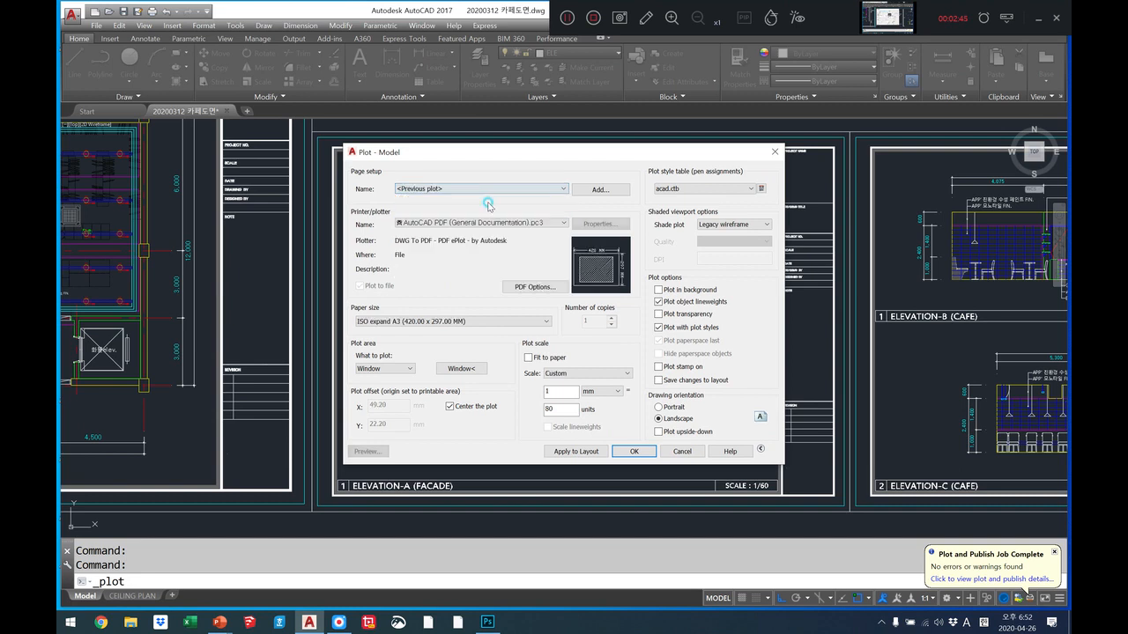
Step: Define the plot window around the ELEVATION-A drawing, including its title and scale strip
click(455, 369)
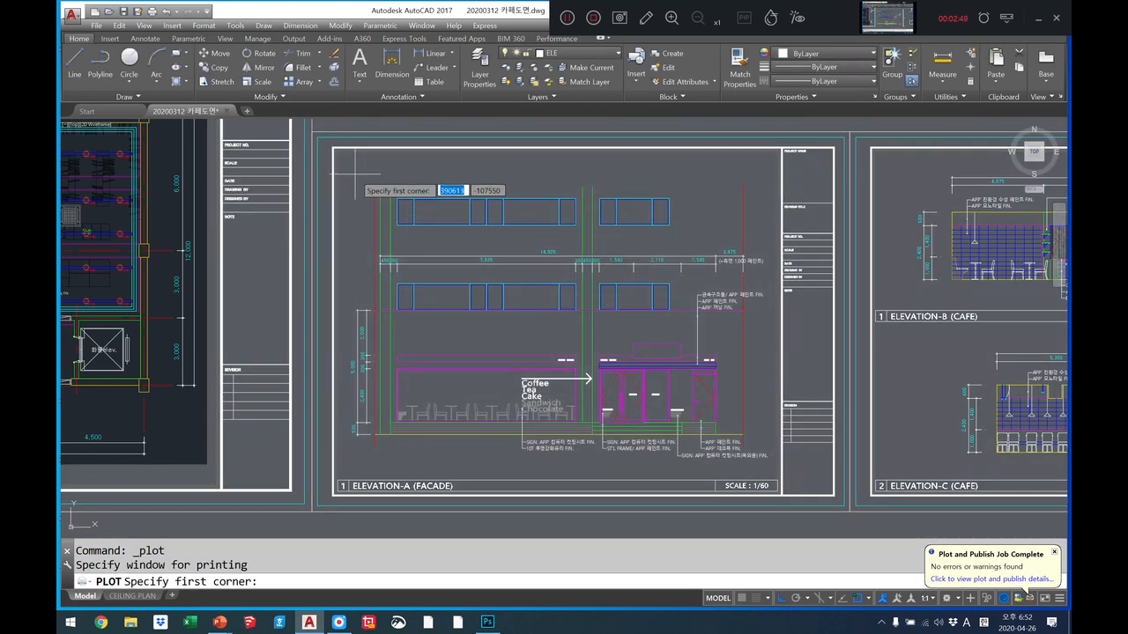
click(346, 165)
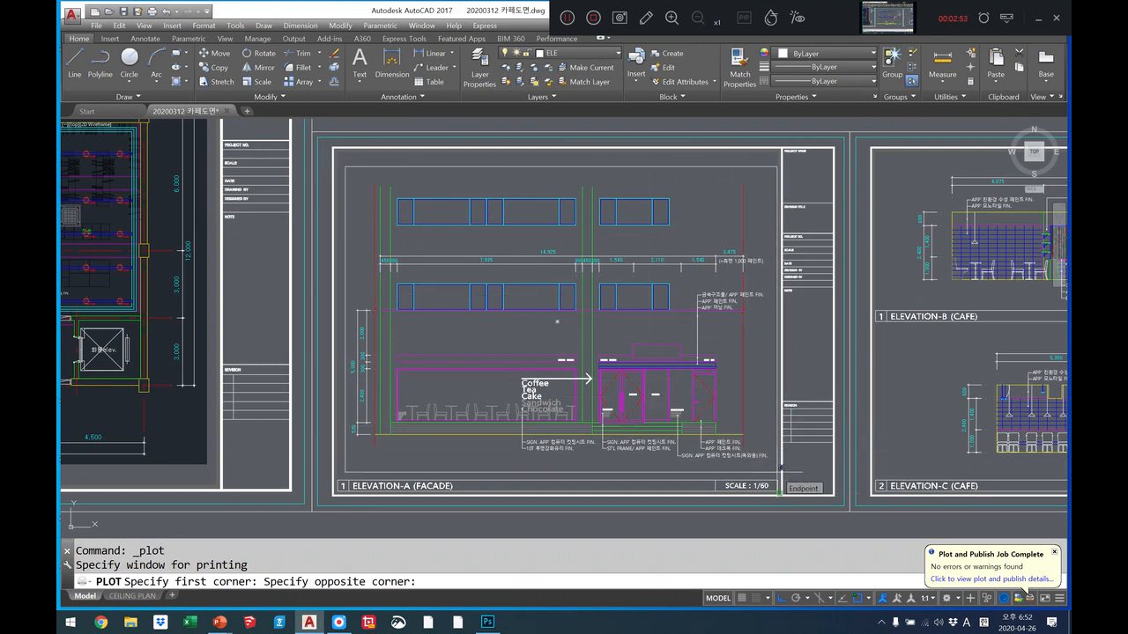
click(797, 494)
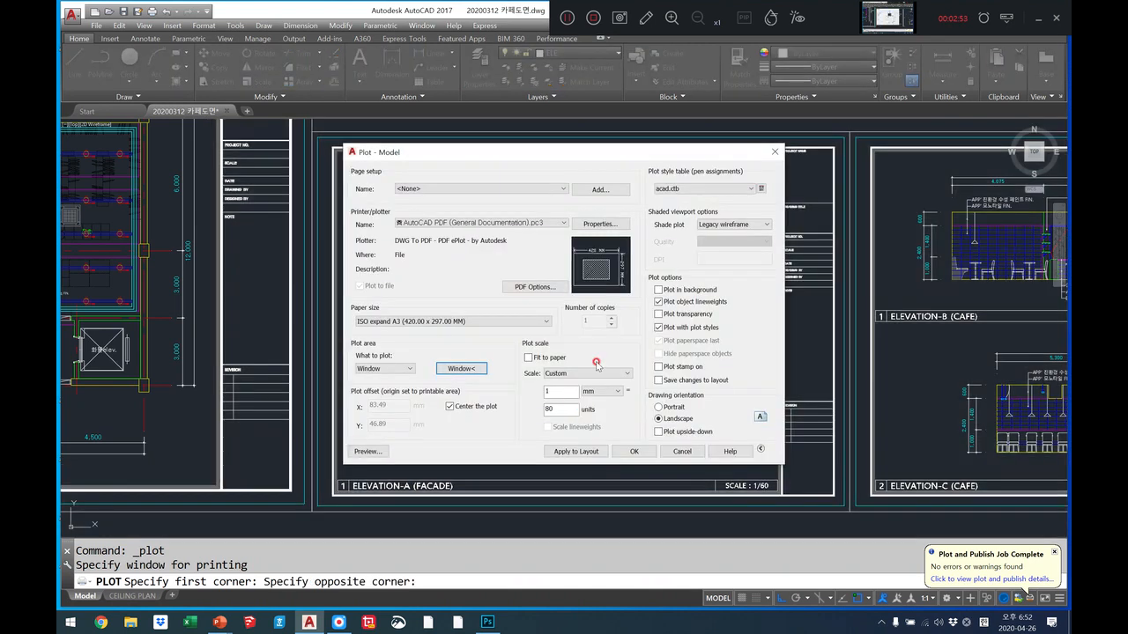
Step: Set the plot scale to 1 mm = 60 units and preview the plot, accepting the annotation scale mismatch
double_click(570, 408)
text(6)
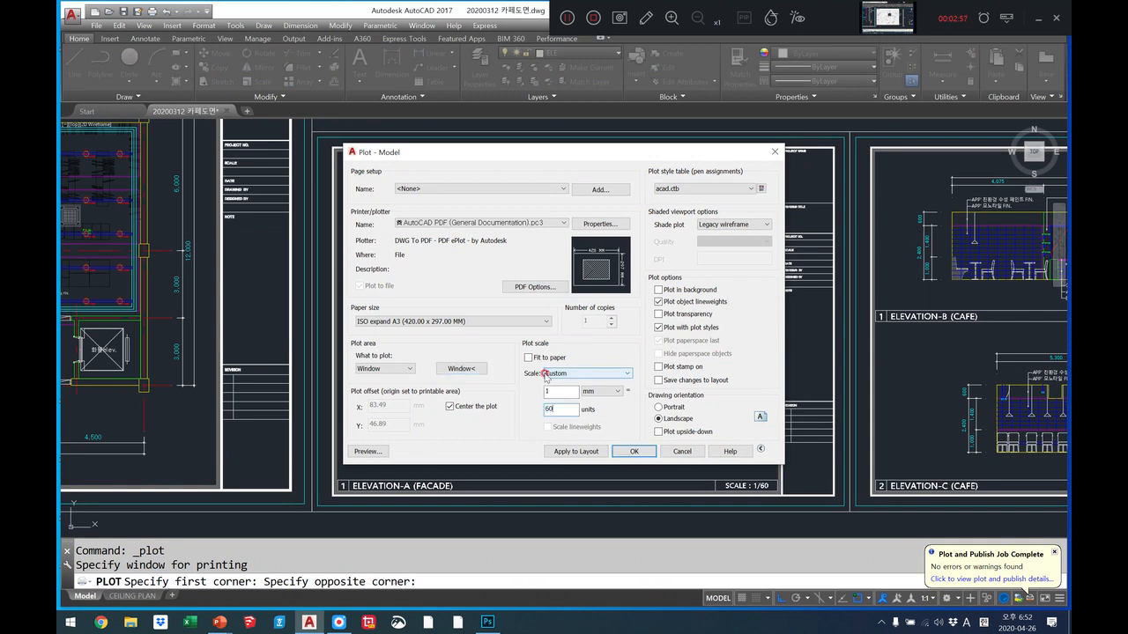
click(370, 452)
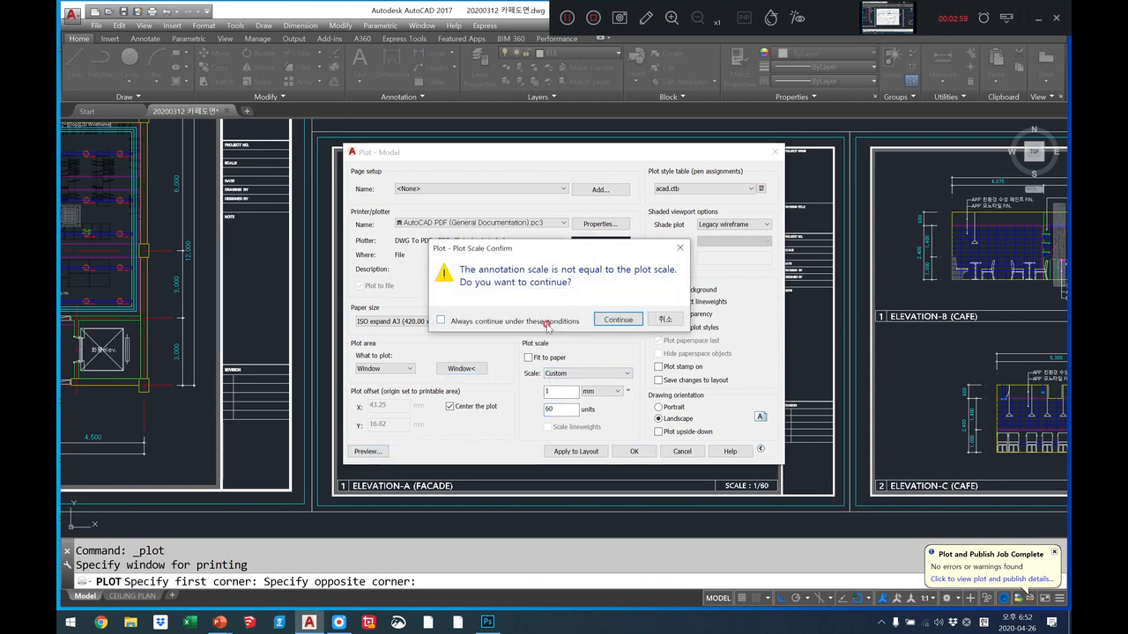
click(620, 322)
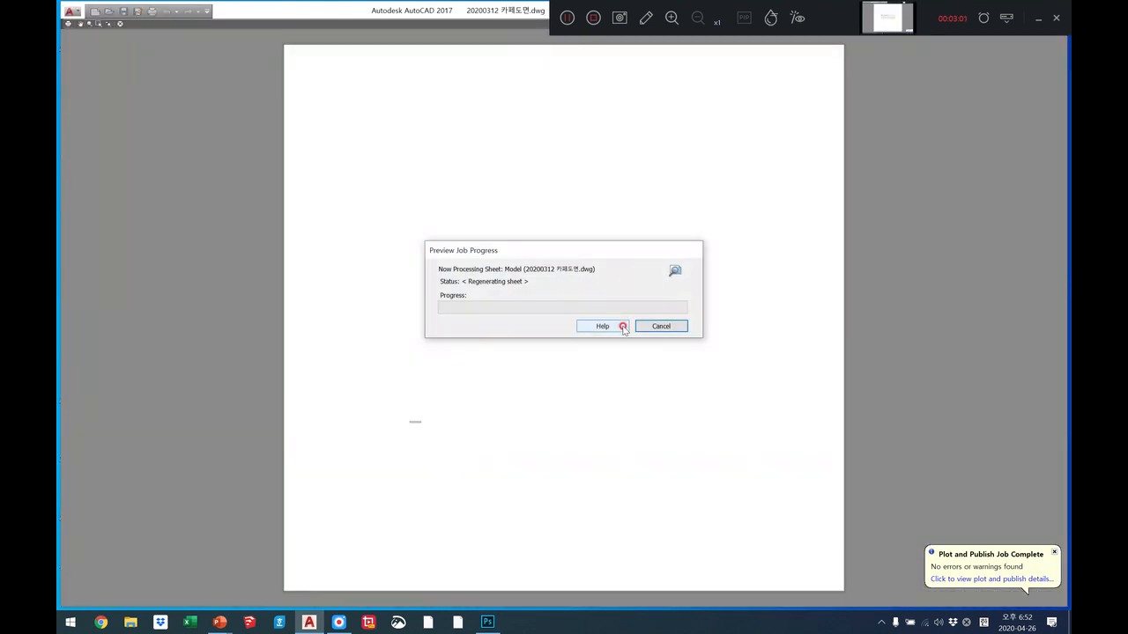
right_click(621, 288)
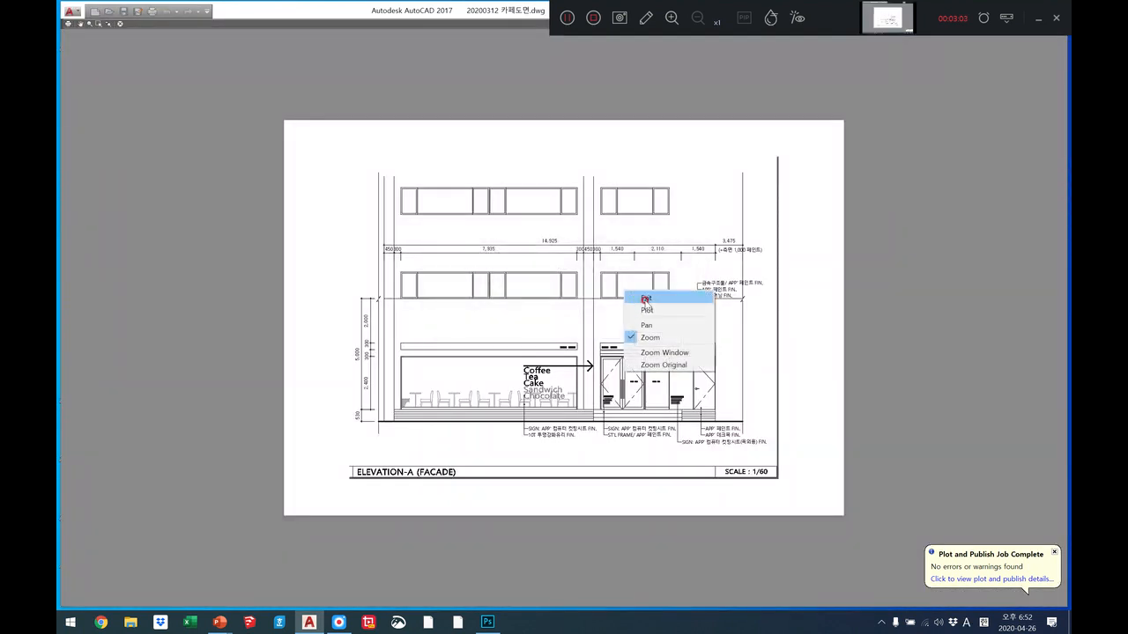
click(646, 300)
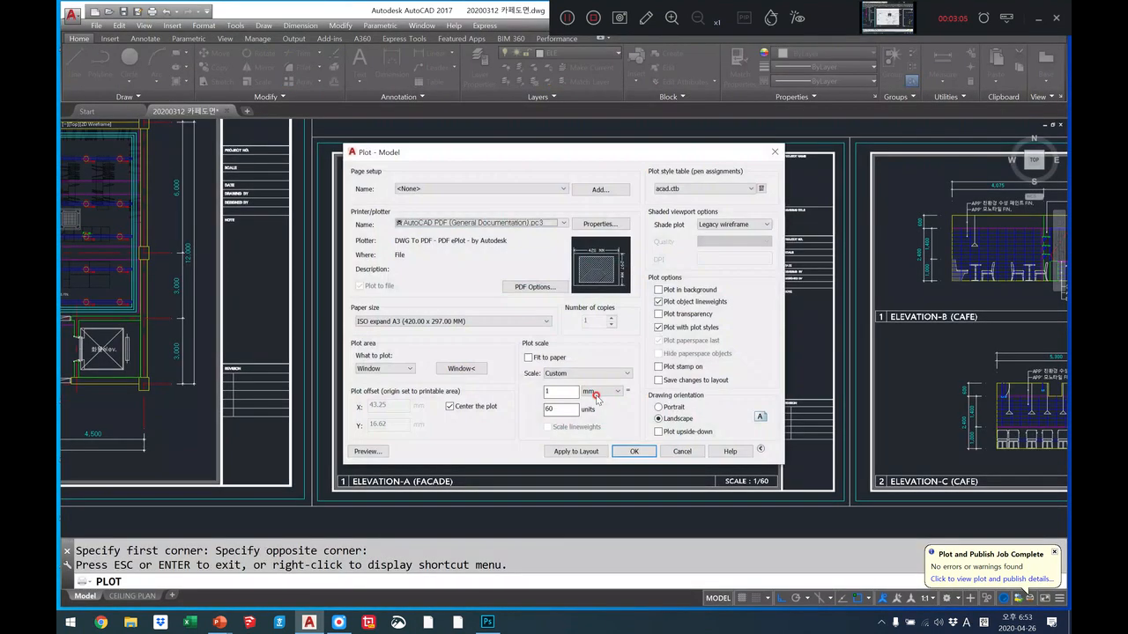
Step: Redefine the plot window with object snap off around the elevation only, excluding the title strip and frame, and preview the plot
click(472, 375)
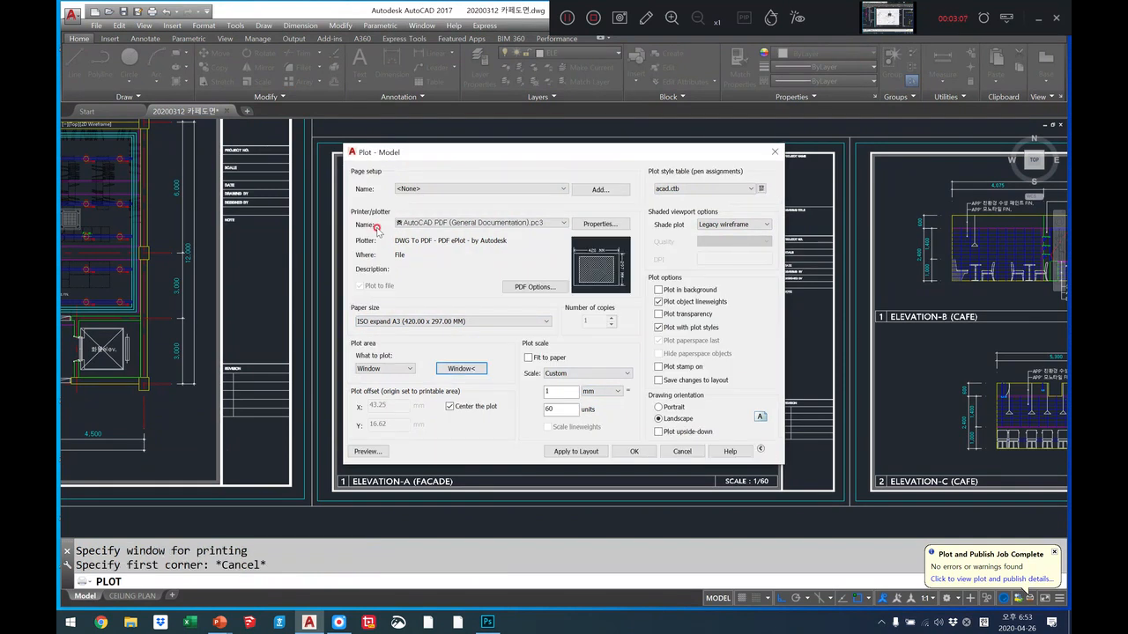
click(463, 370)
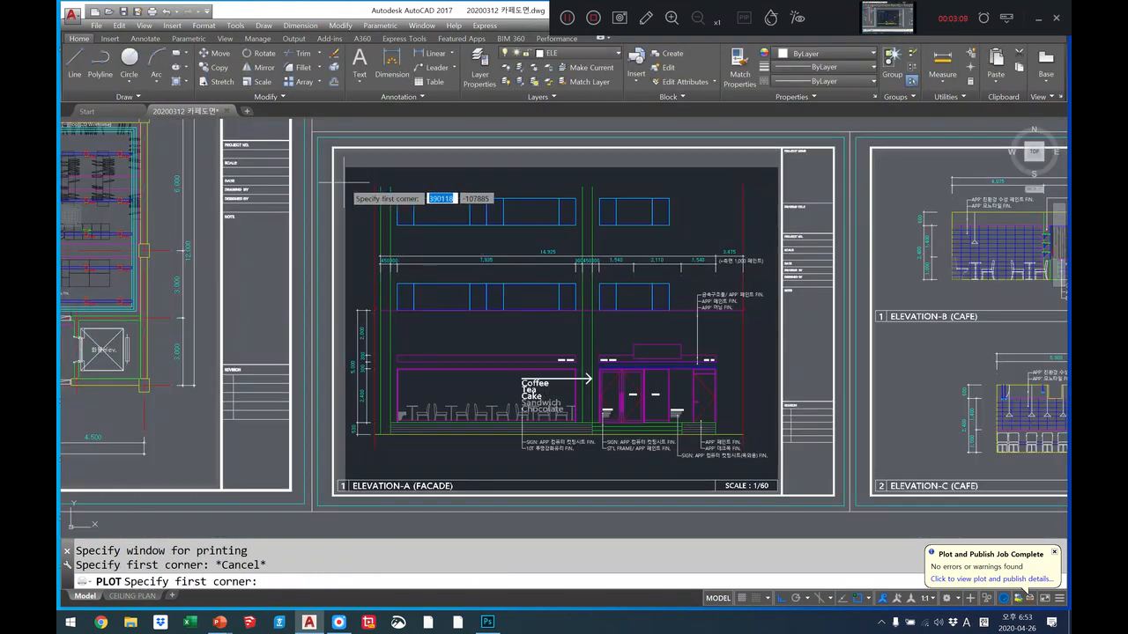
click(344, 167)
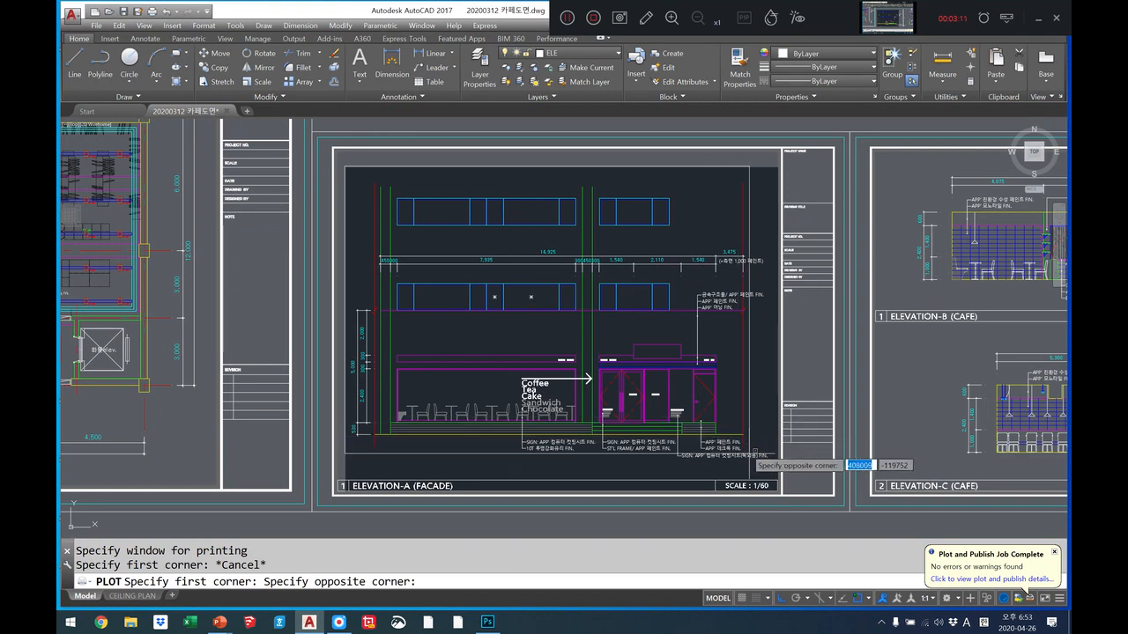
click(778, 491)
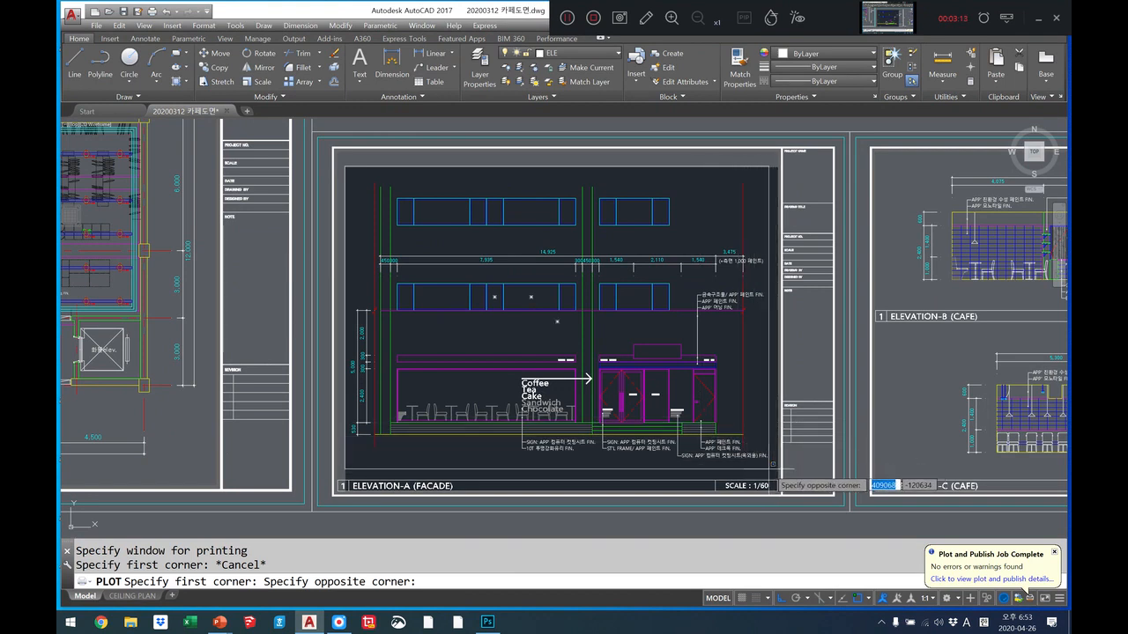
click(858, 601)
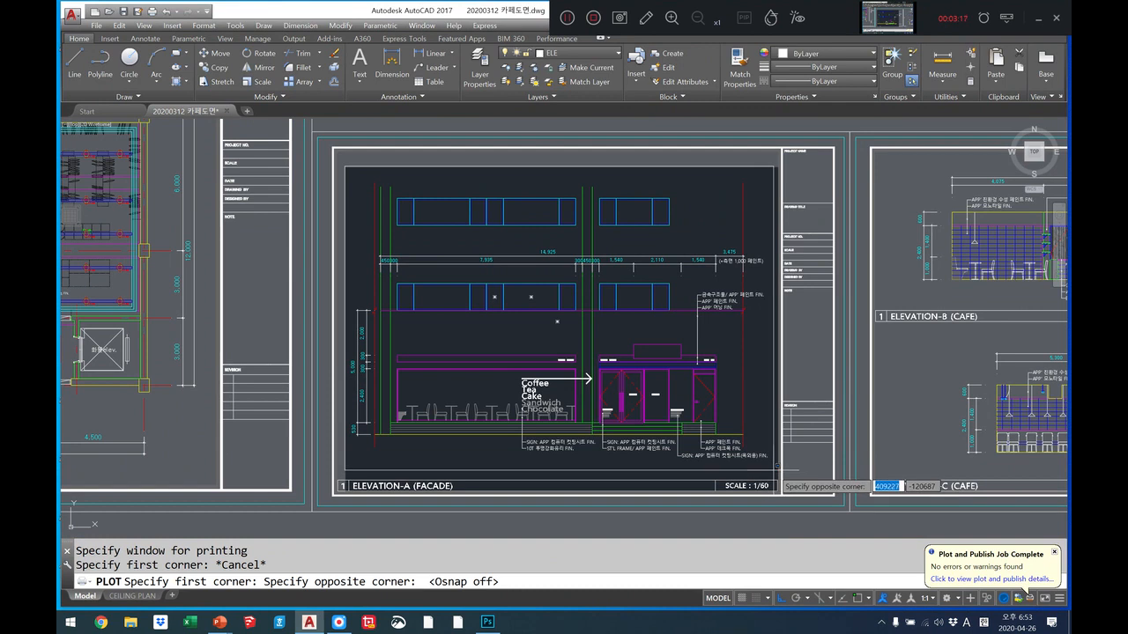
click(777, 464)
click(599, 352)
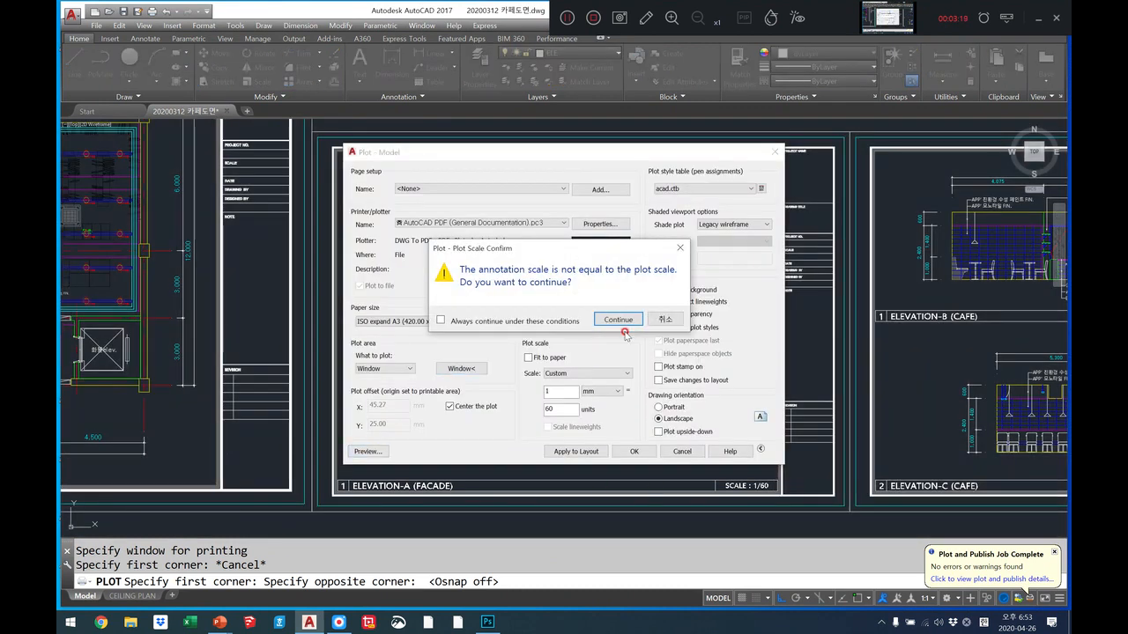
click(630, 323)
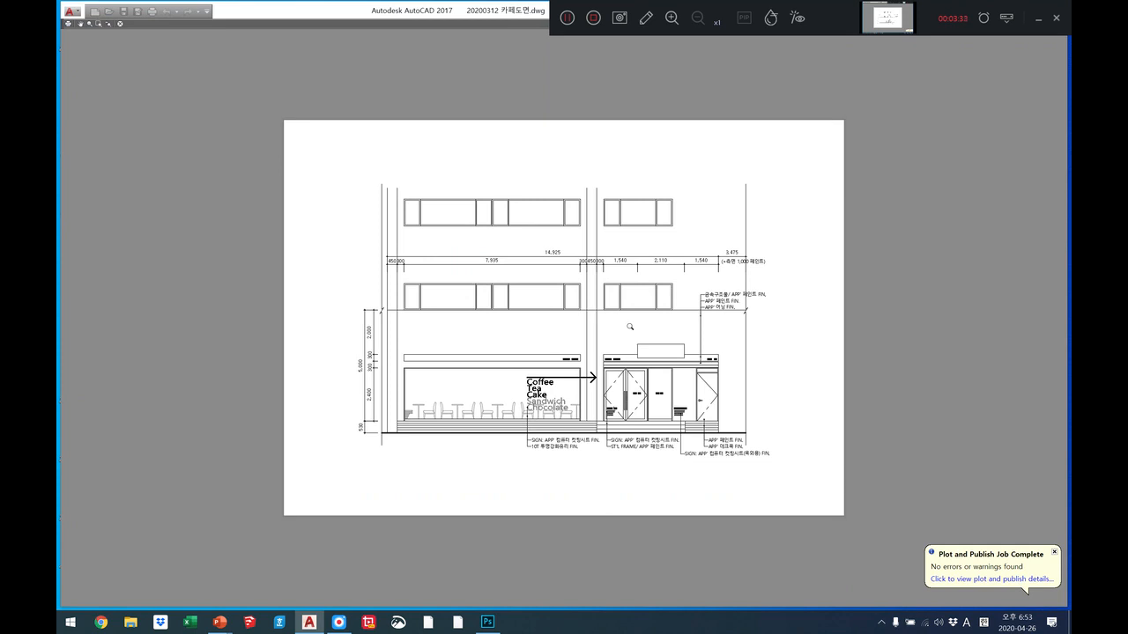
Step: Plot the ELEVATION-A facade to a PDF file named "20200426 포토샵용 도면-입면" in the 7주차 folder, ending with its viewer closed
right_click(630, 327)
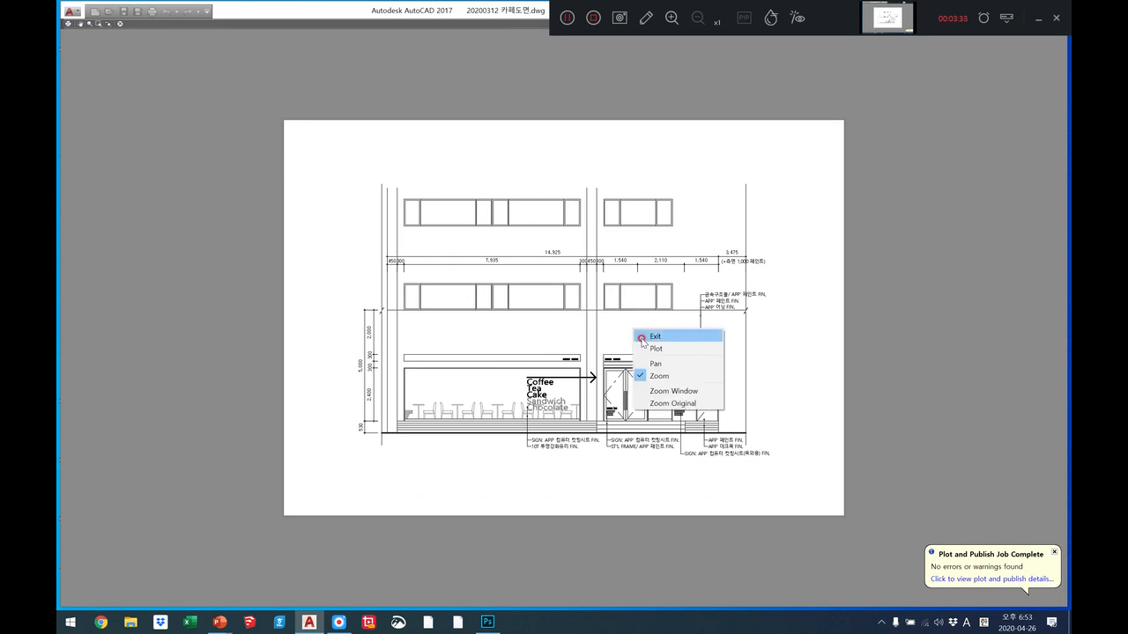
click(643, 340)
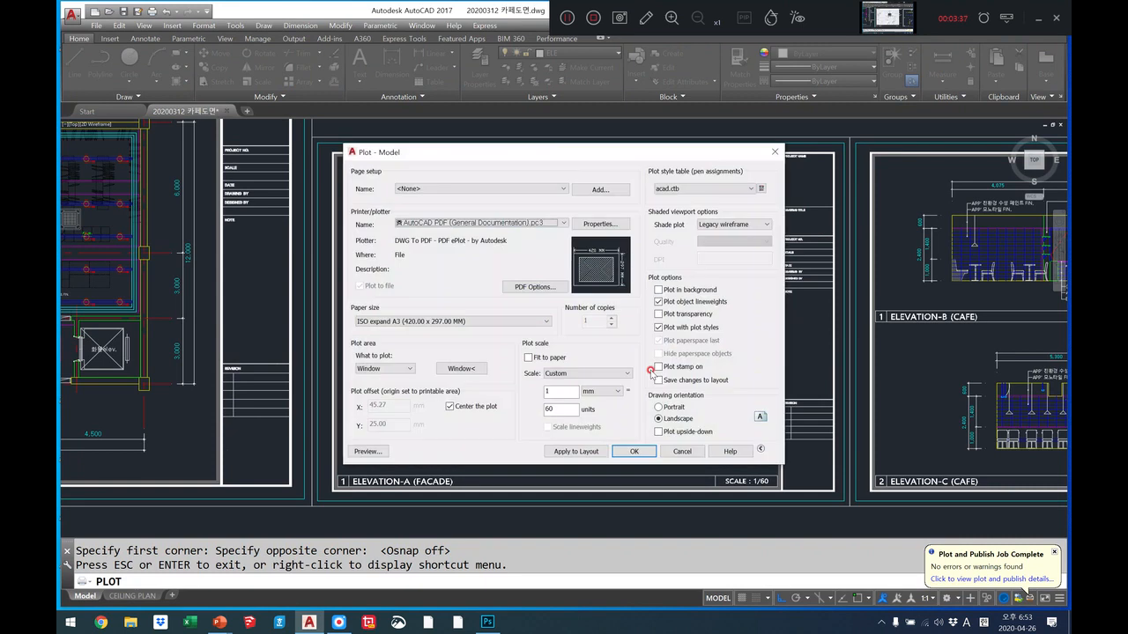
click(635, 452)
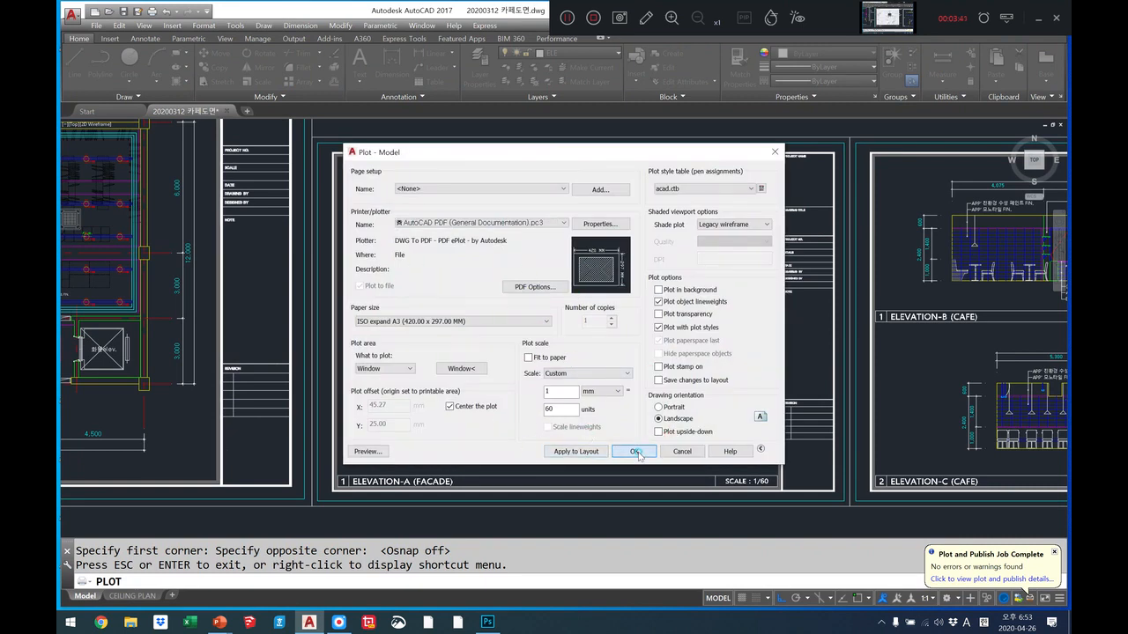
key(Return)
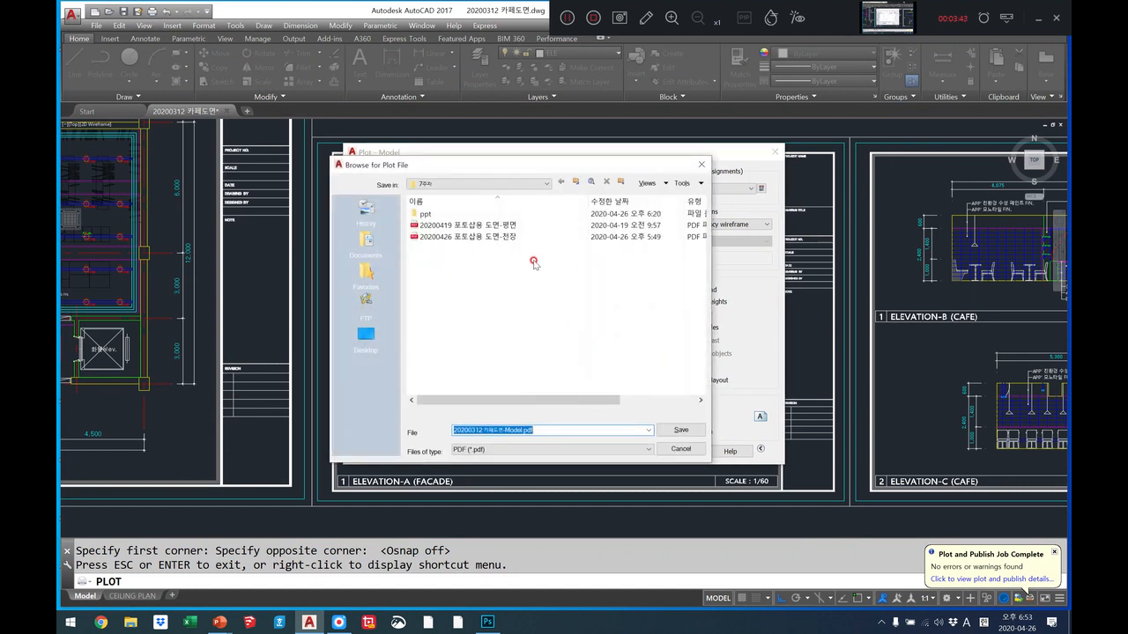
click(488, 246)
click(521, 428)
double_click(521, 427)
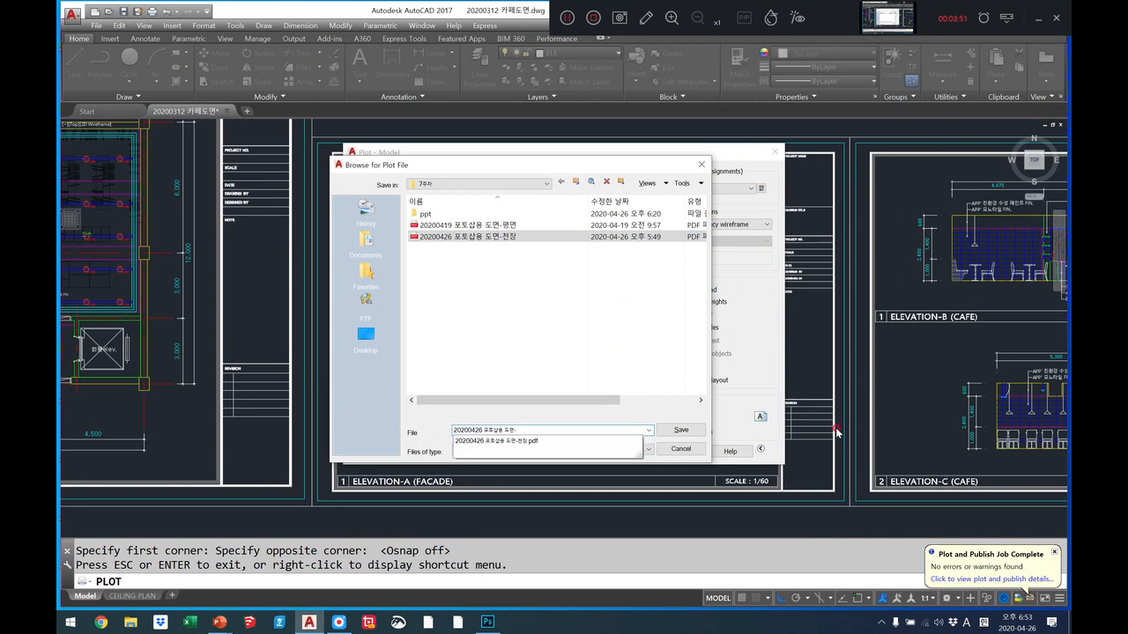
text(입면)
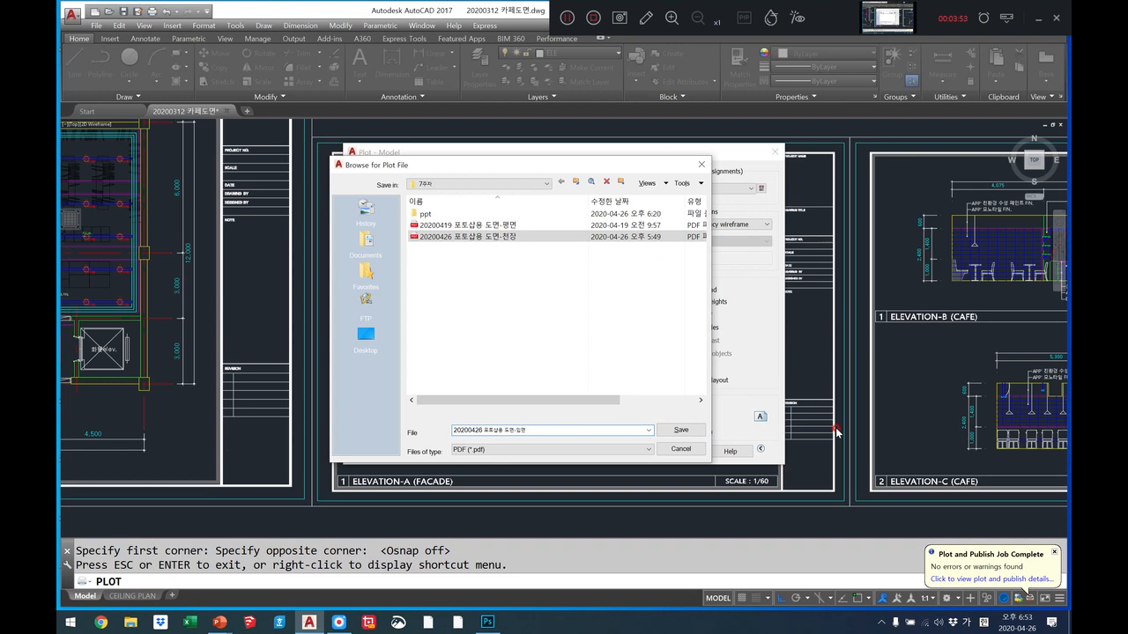
click(681, 430)
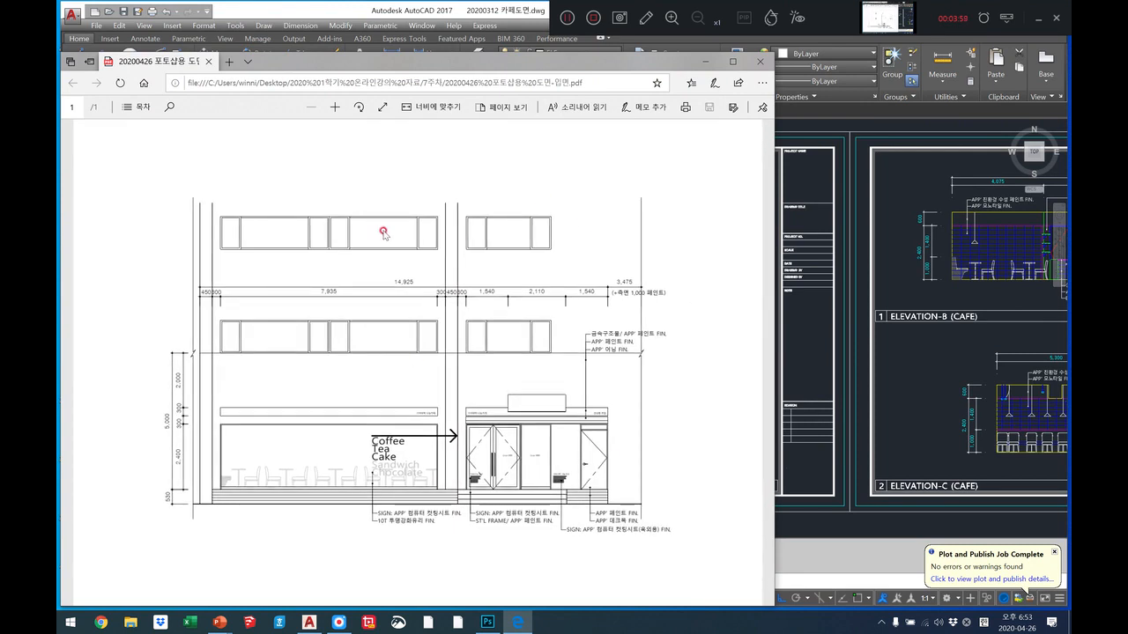
click(768, 57)
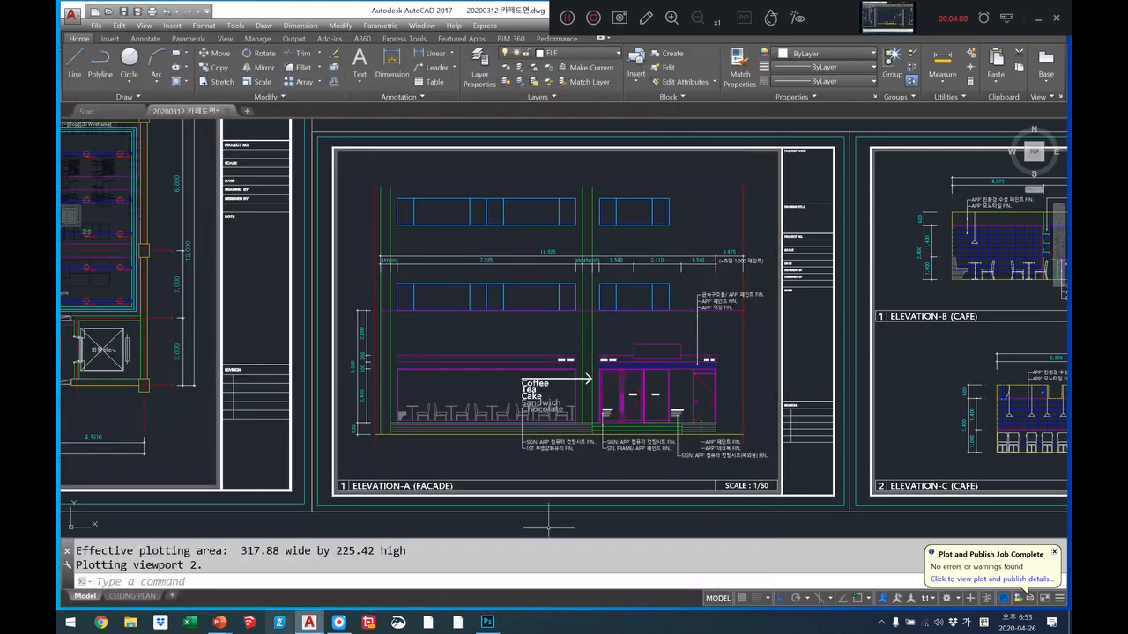
Step: Switch to Photoshop and close the three open documents
click(488, 622)
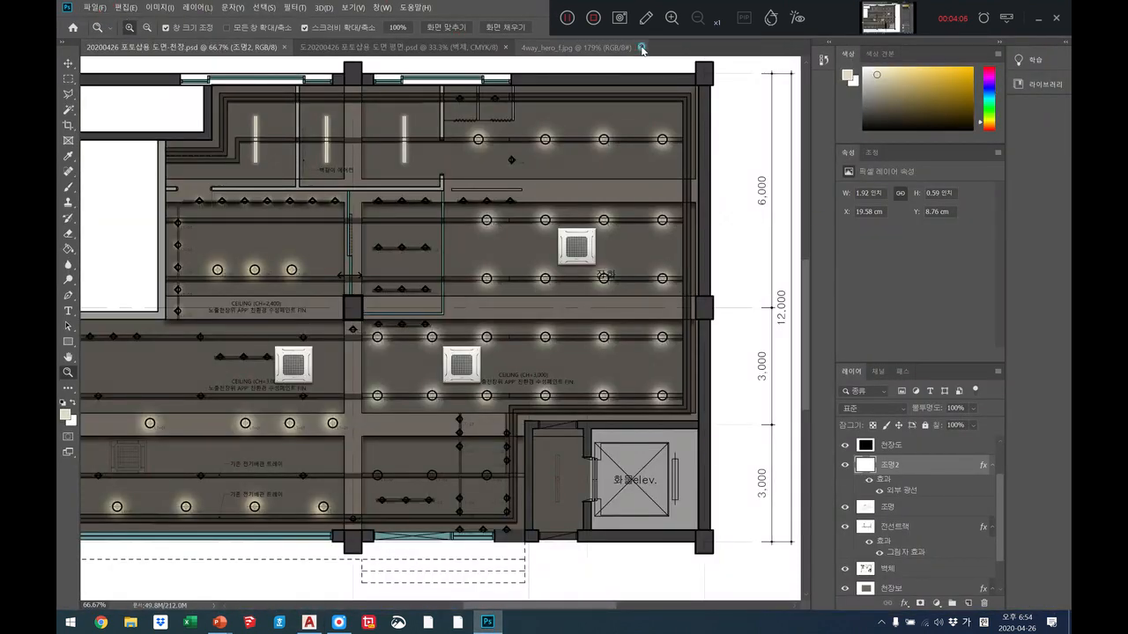
click(641, 48)
click(508, 49)
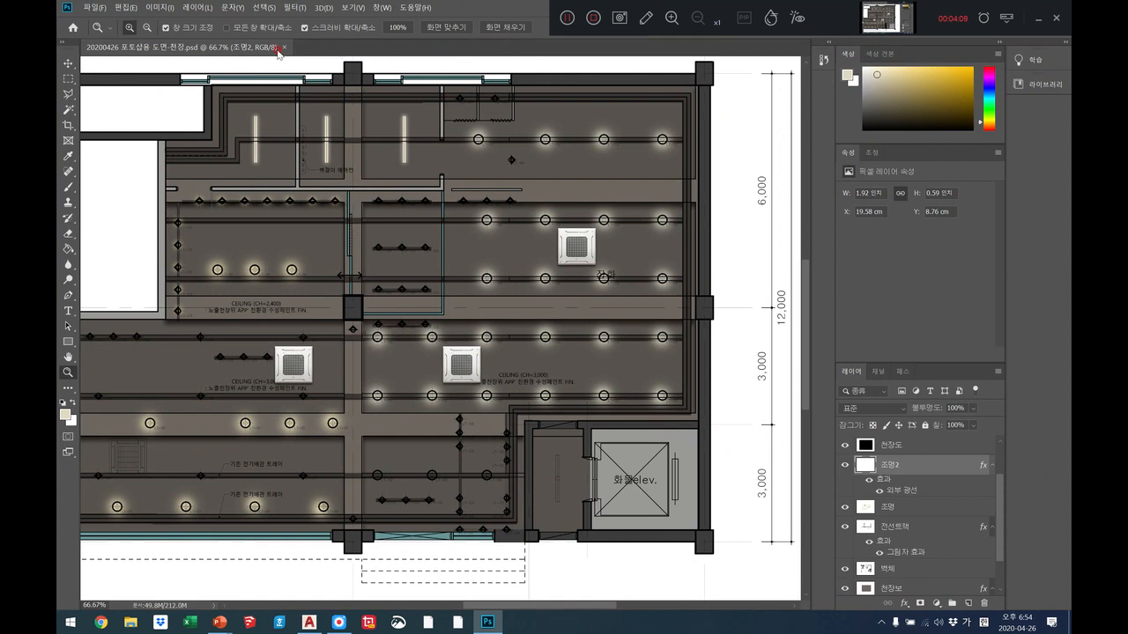
click(289, 48)
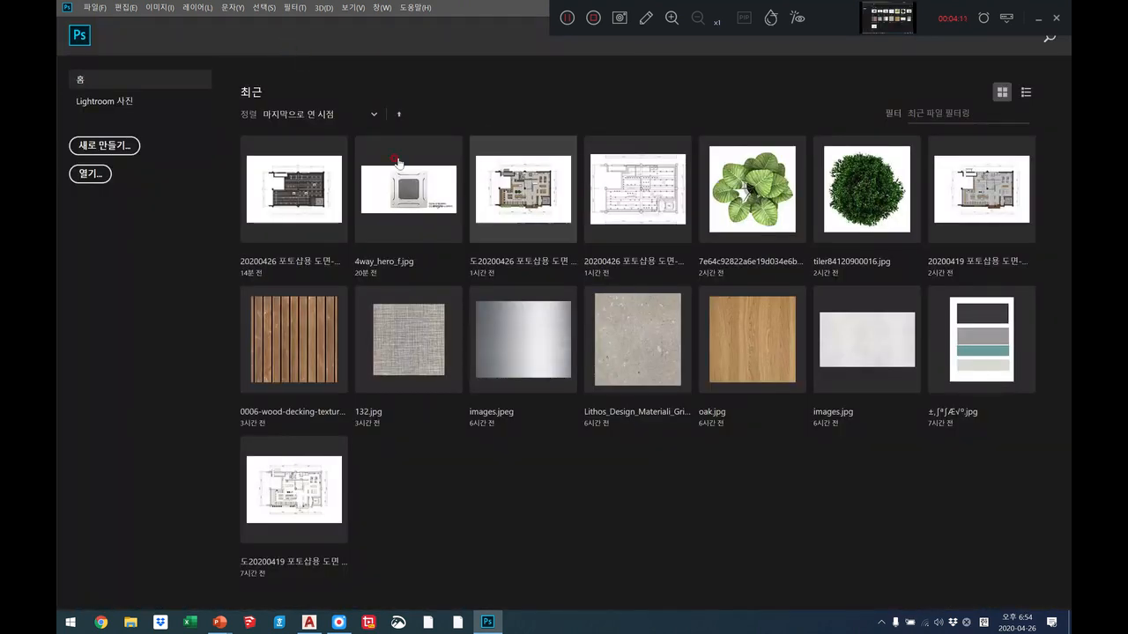
Step: Open "20200426 포토샵용 도면-입면" from the 7주차 folder, importing its page at 300 pixels/inch in RGB color
click(90, 173)
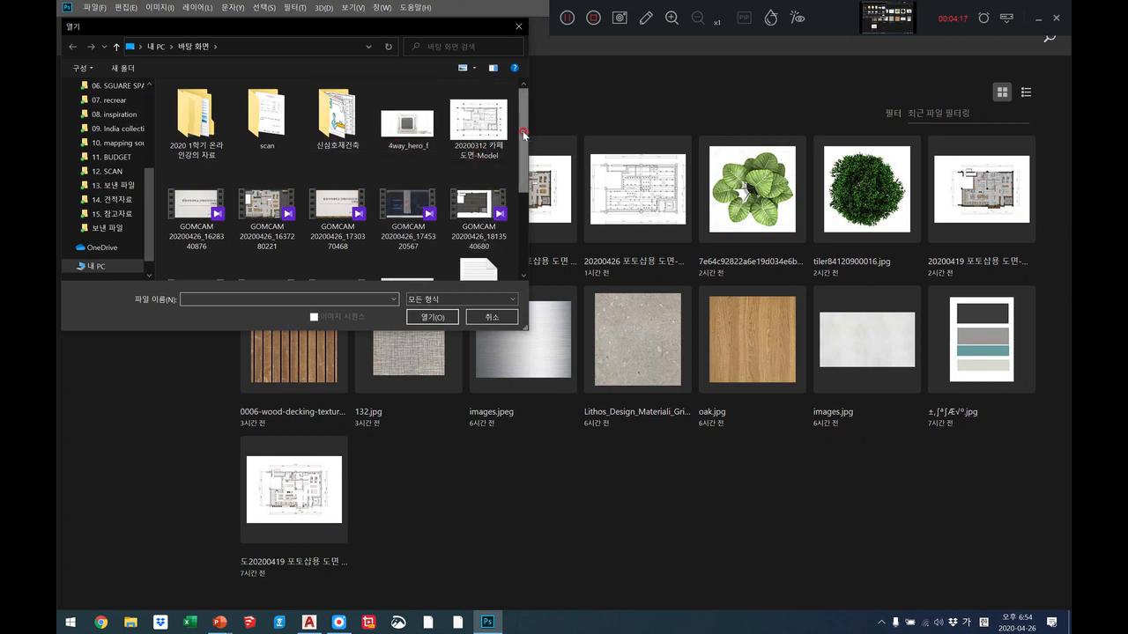
click(197, 129)
double_click(197, 129)
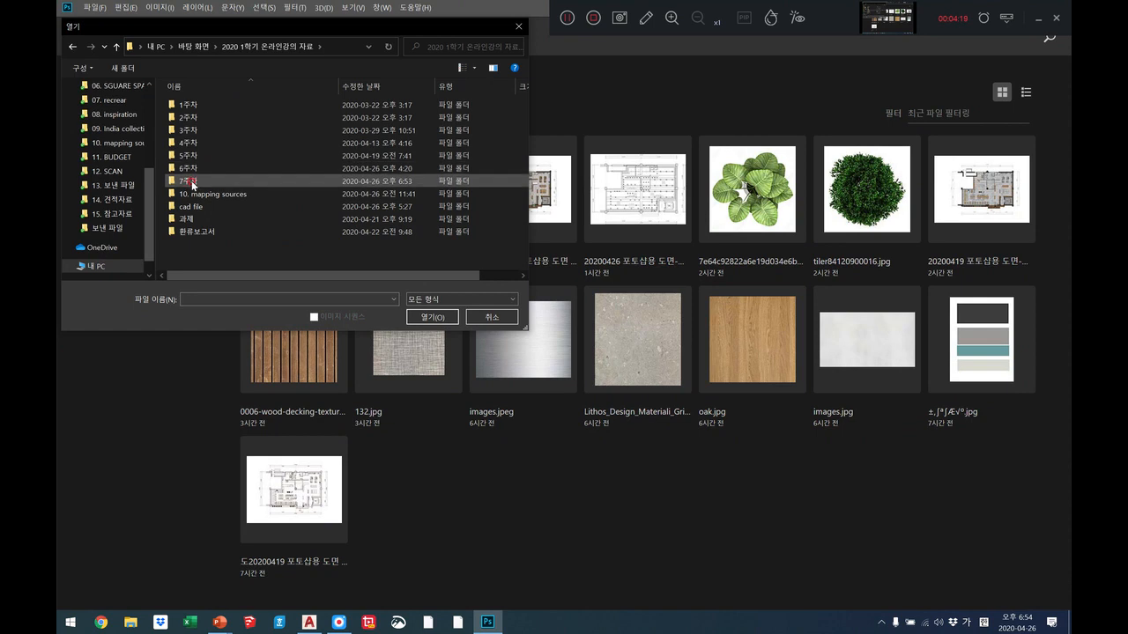
double_click(185, 182)
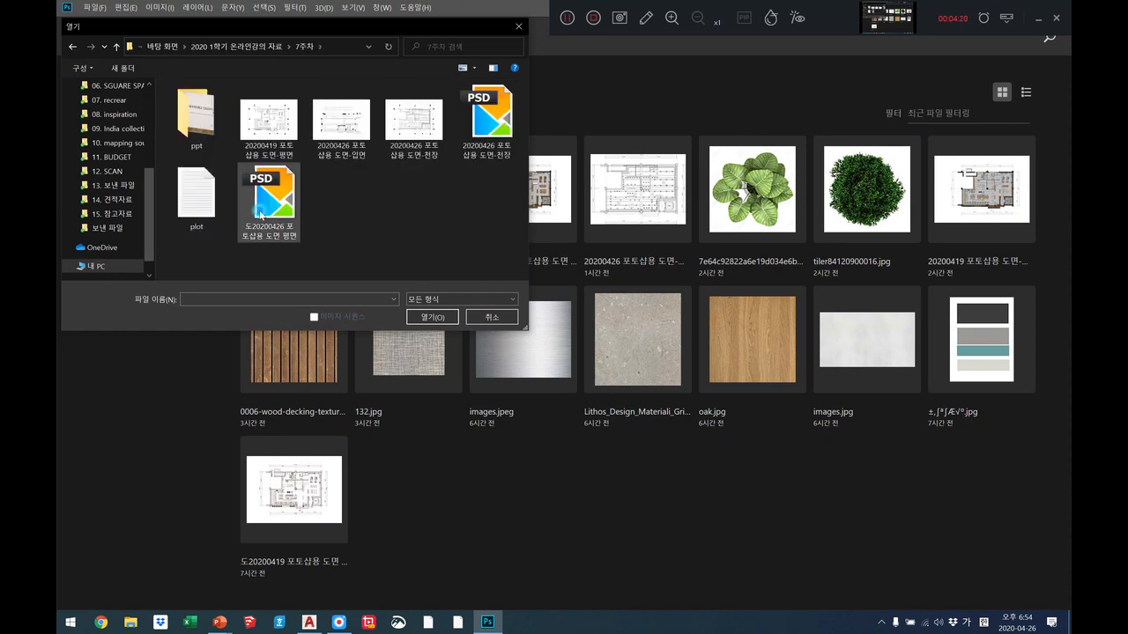
click(357, 141)
click(427, 317)
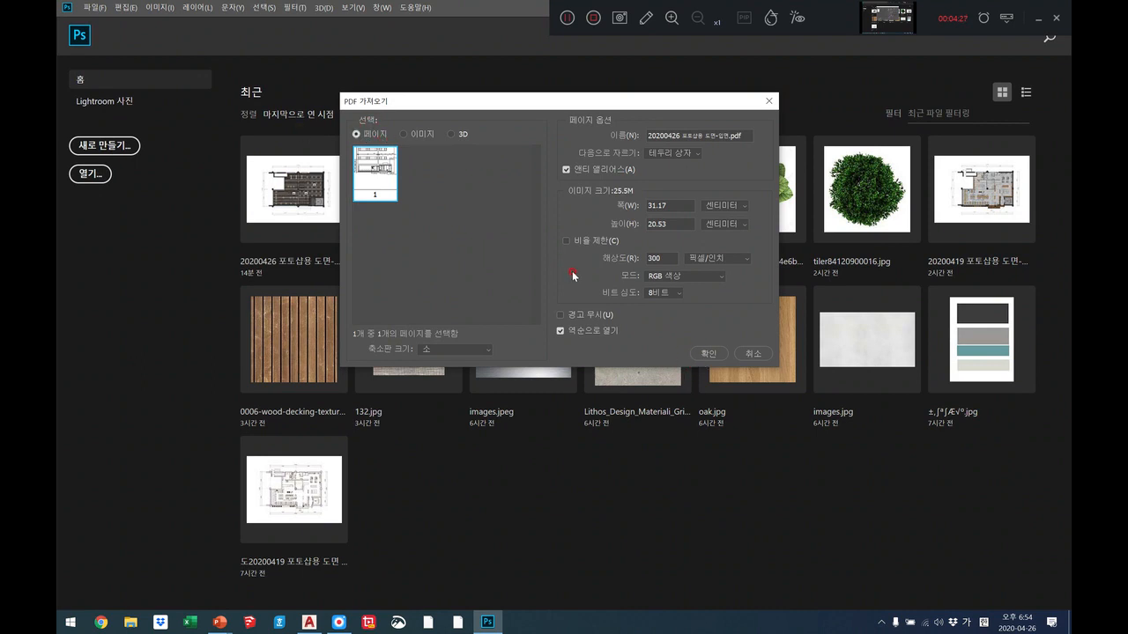
click(697, 359)
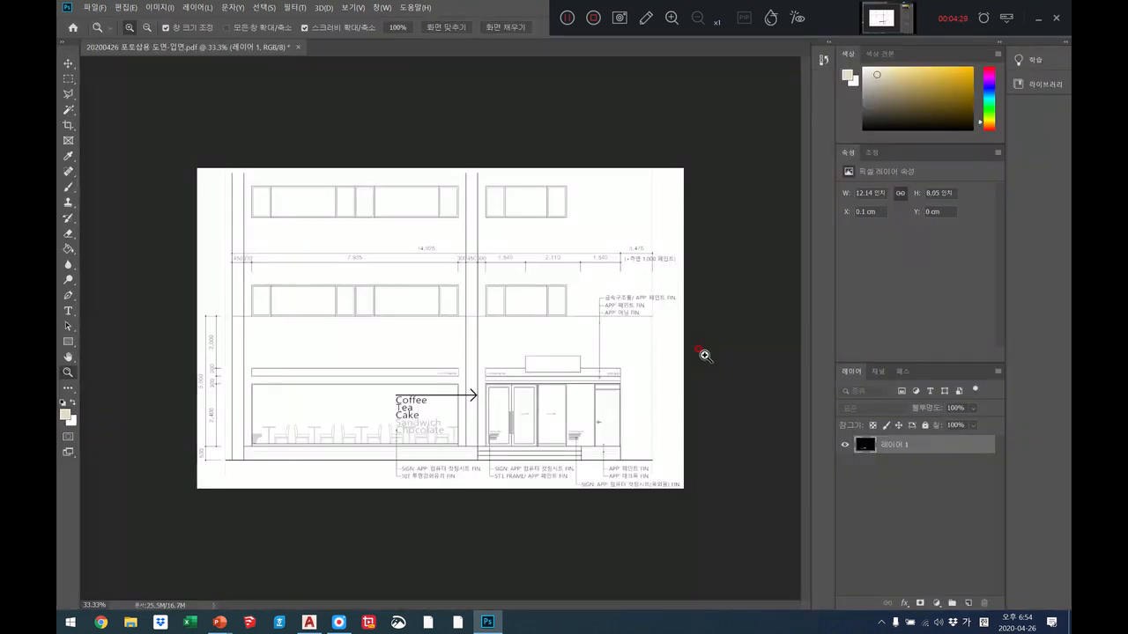
Step: Resize the canvas to 420 mm wide by 297 mm high
click(169, 8)
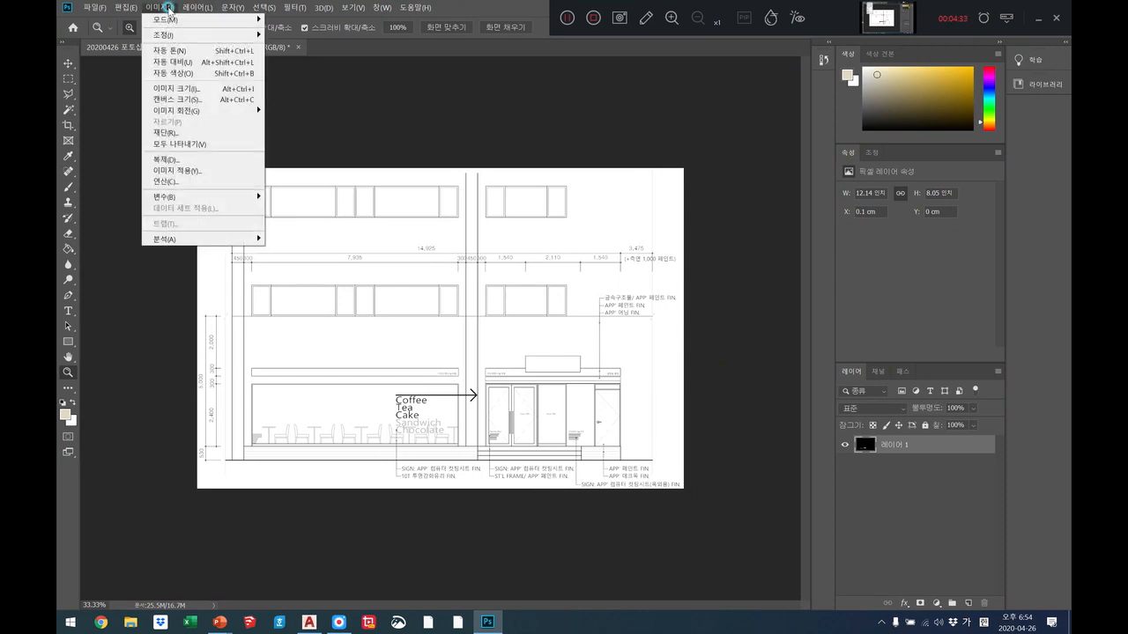
click(187, 97)
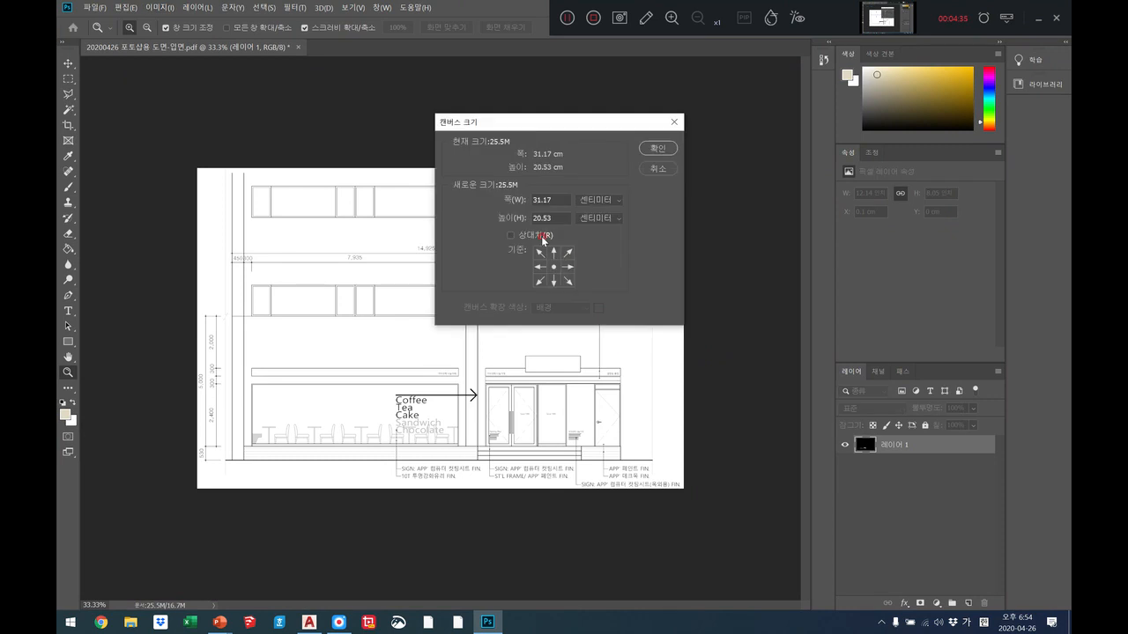
click(617, 198)
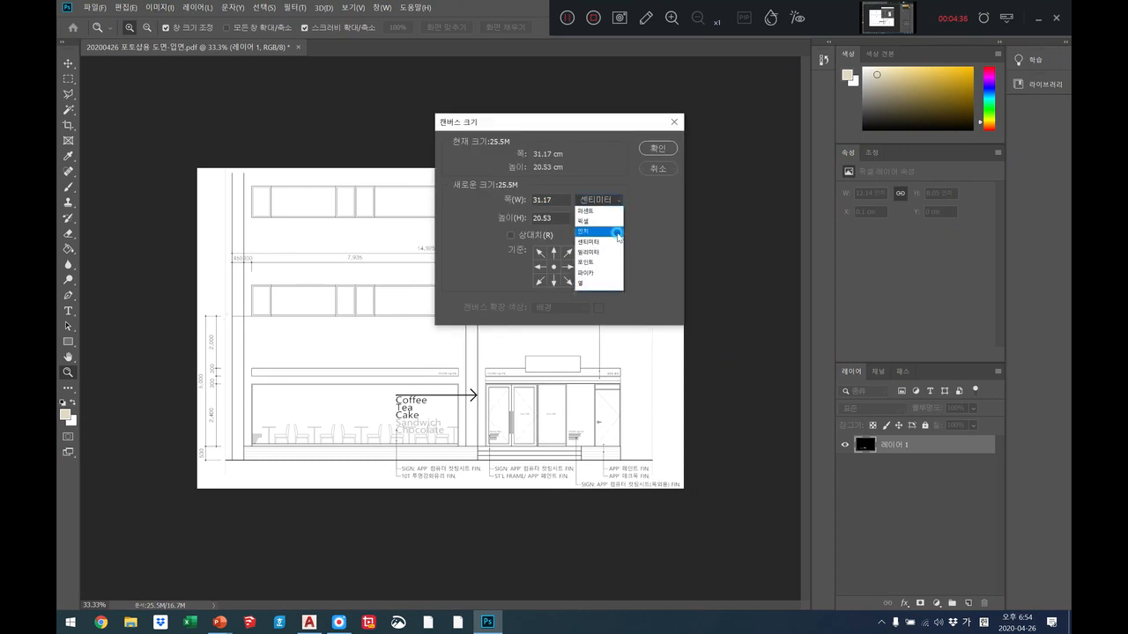
click(613, 251)
drag(557, 199, 515, 197)
text(420)
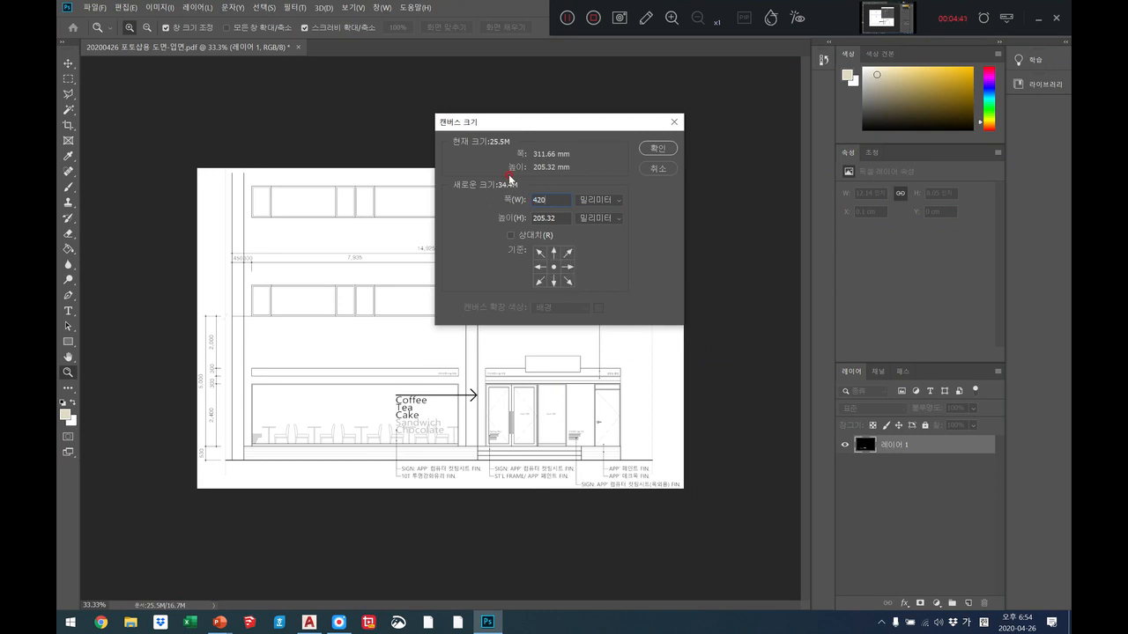
drag(573, 225, 512, 218)
text(297)
click(652, 147)
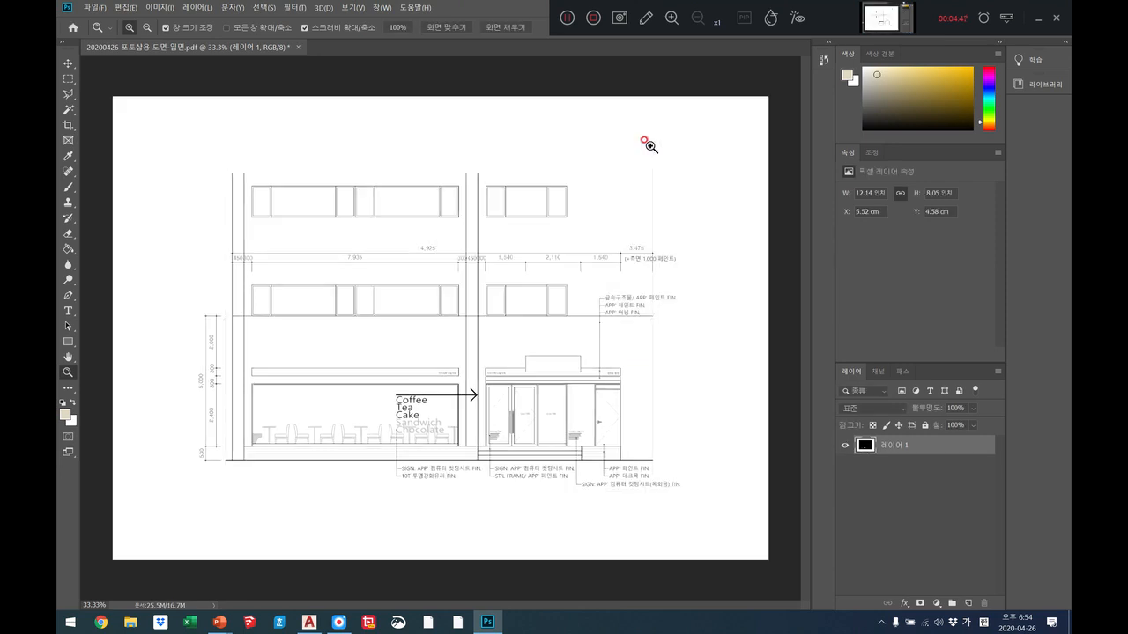
Step: Try to move the elevation drawing slightly sideways on the canvas
click(68, 65)
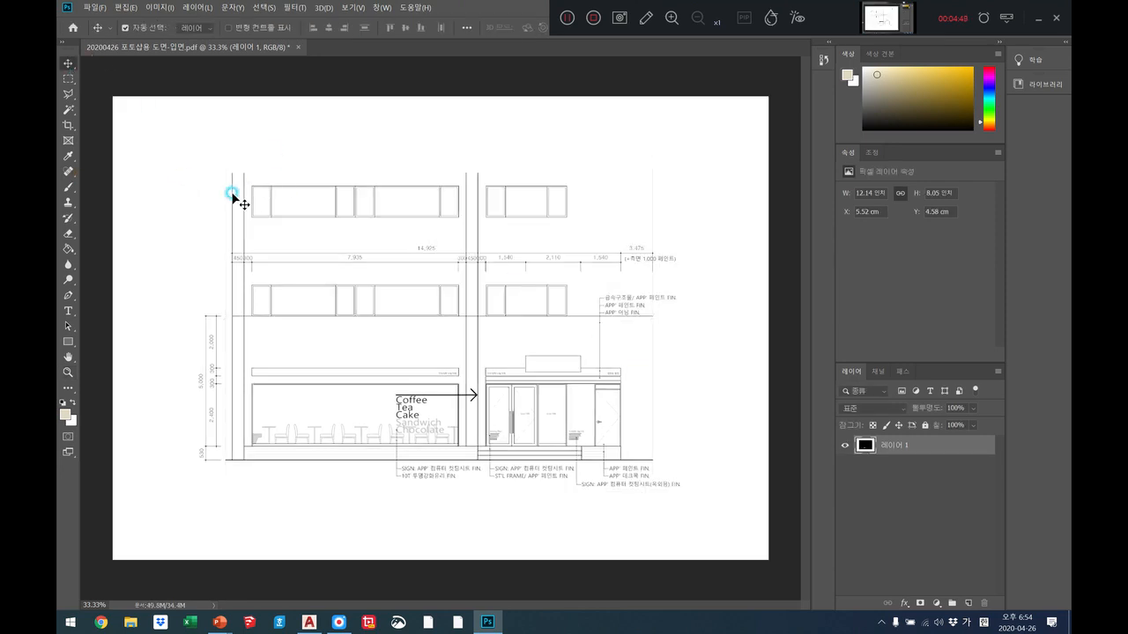
click(225, 189)
drag(231, 192, 218, 192)
Step: Set the transparency grid size to 중 (medium) and move the elevation drawing down to a Y position of about 5.4 cm
click(68, 372)
click(279, 372)
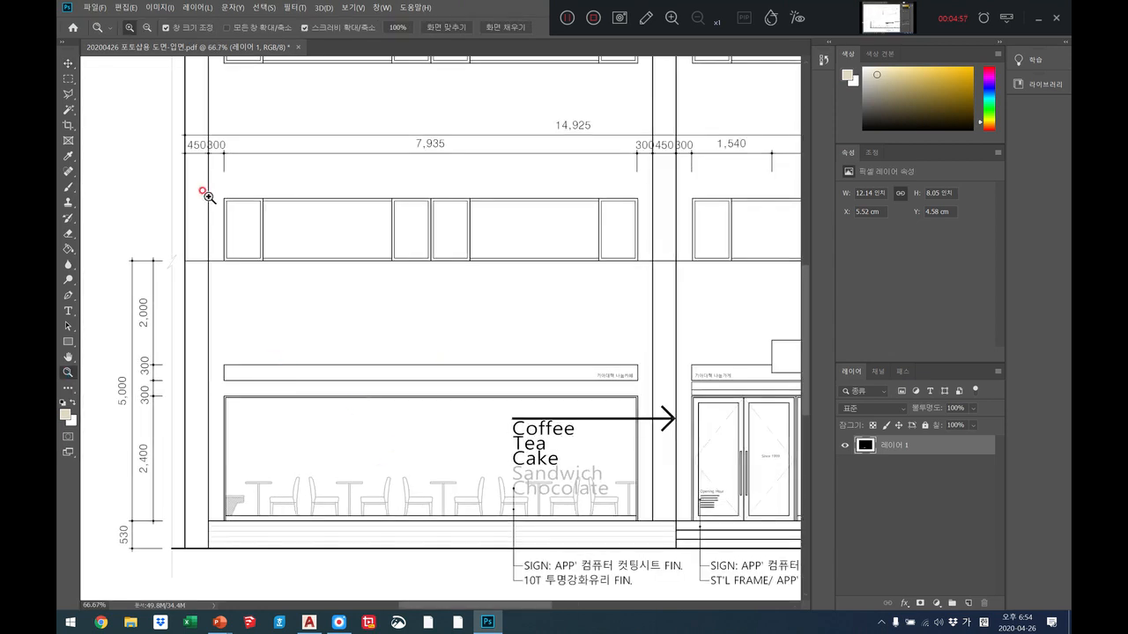
click(68, 68)
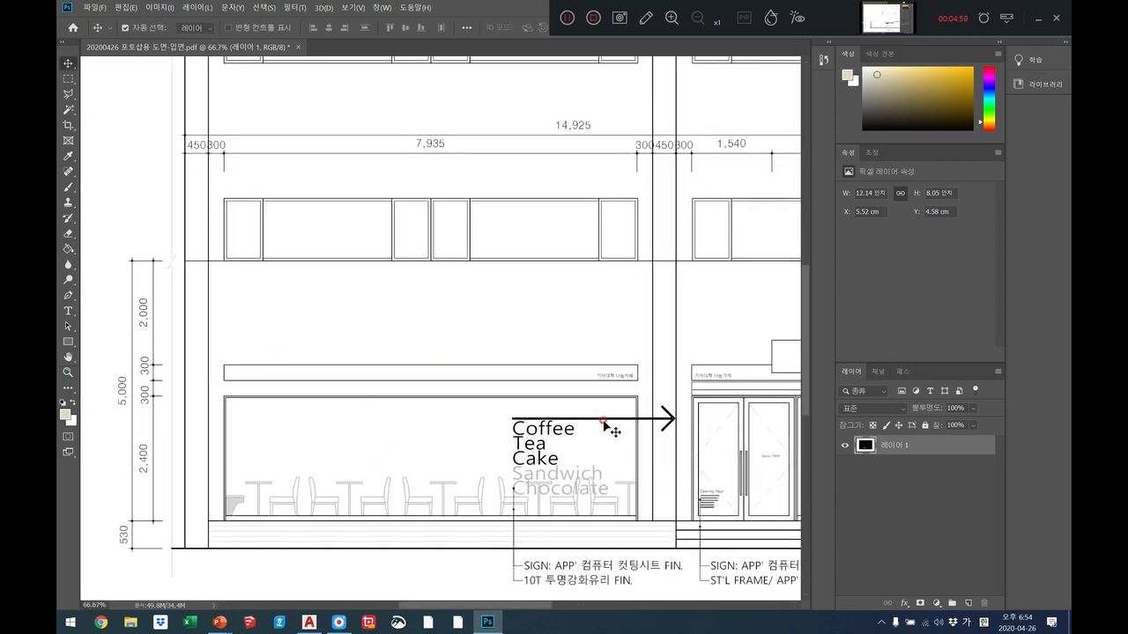
click(125, 7)
mouse_move(159, 463)
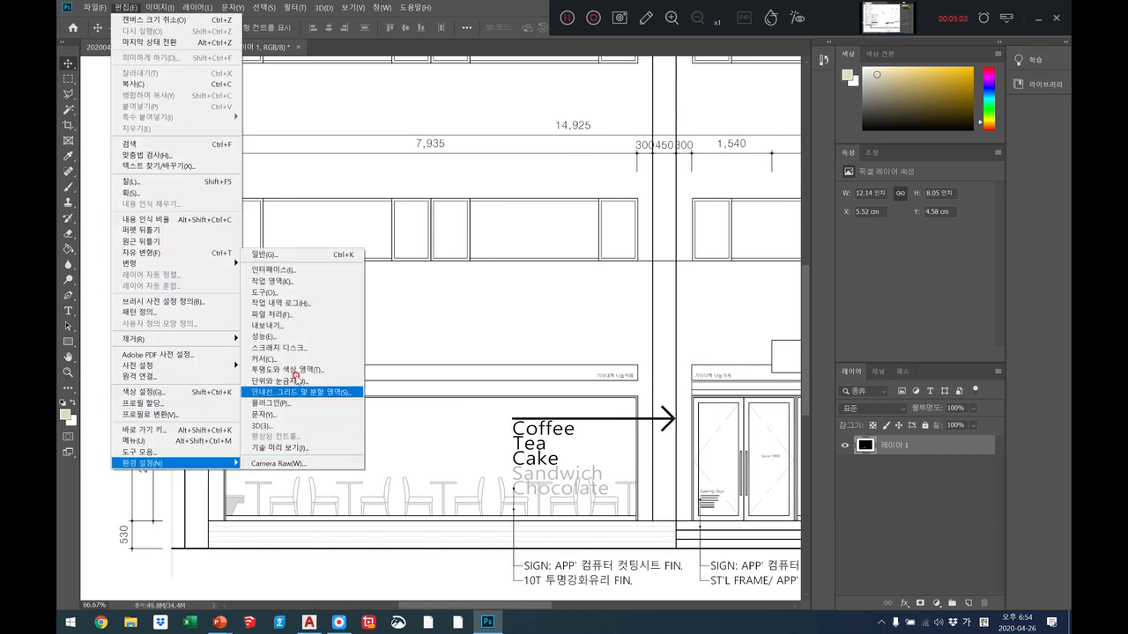
click(282, 370)
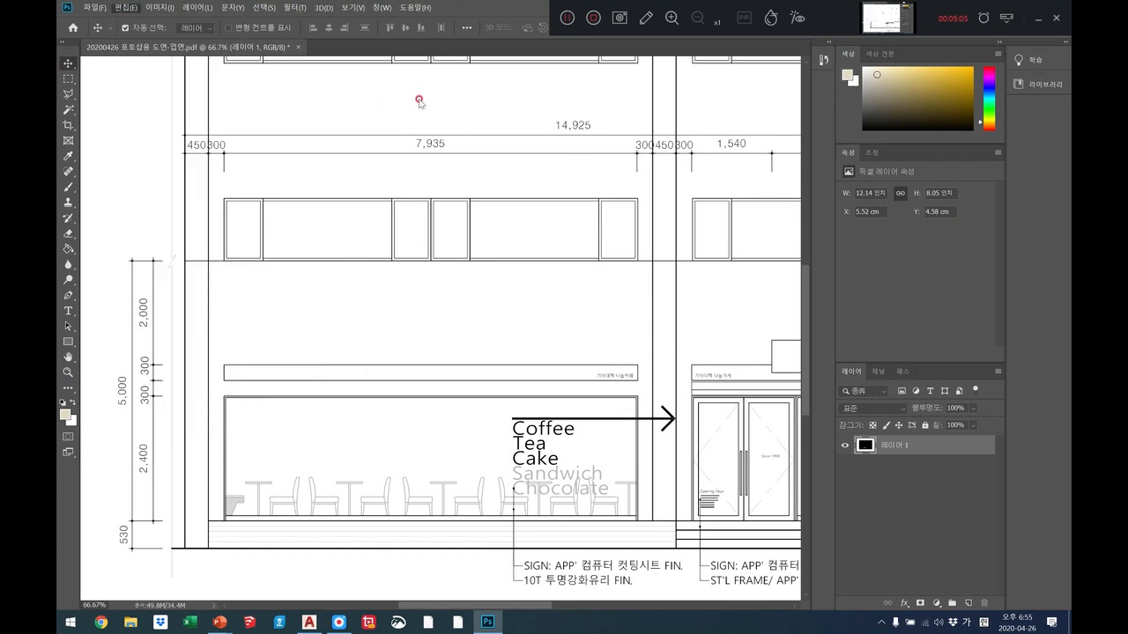
click(434, 112)
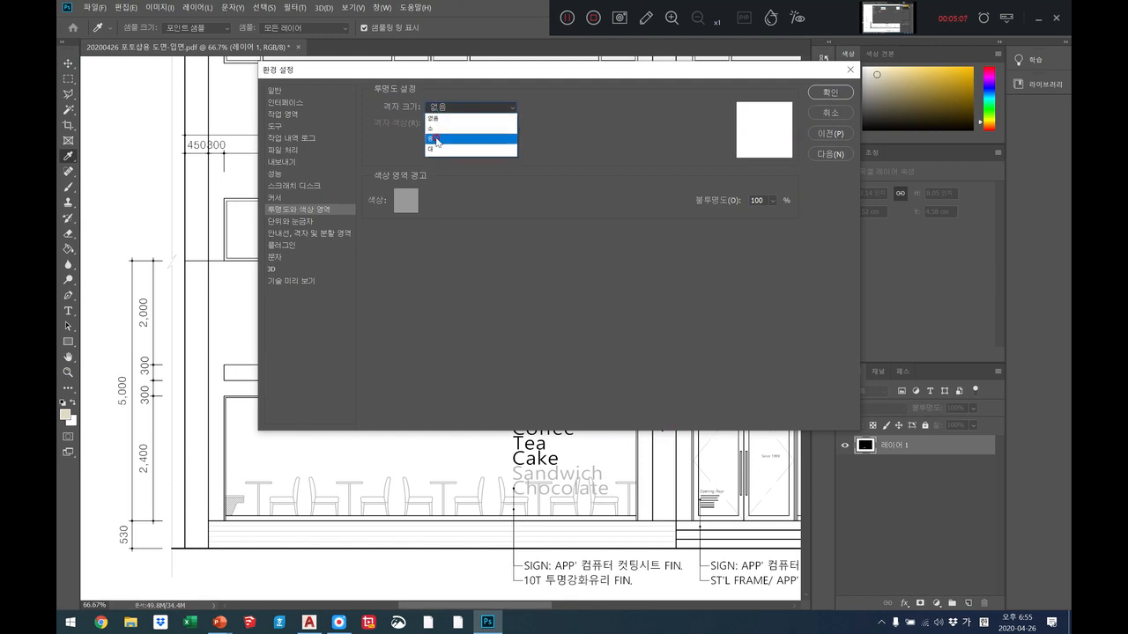
click(440, 137)
click(844, 99)
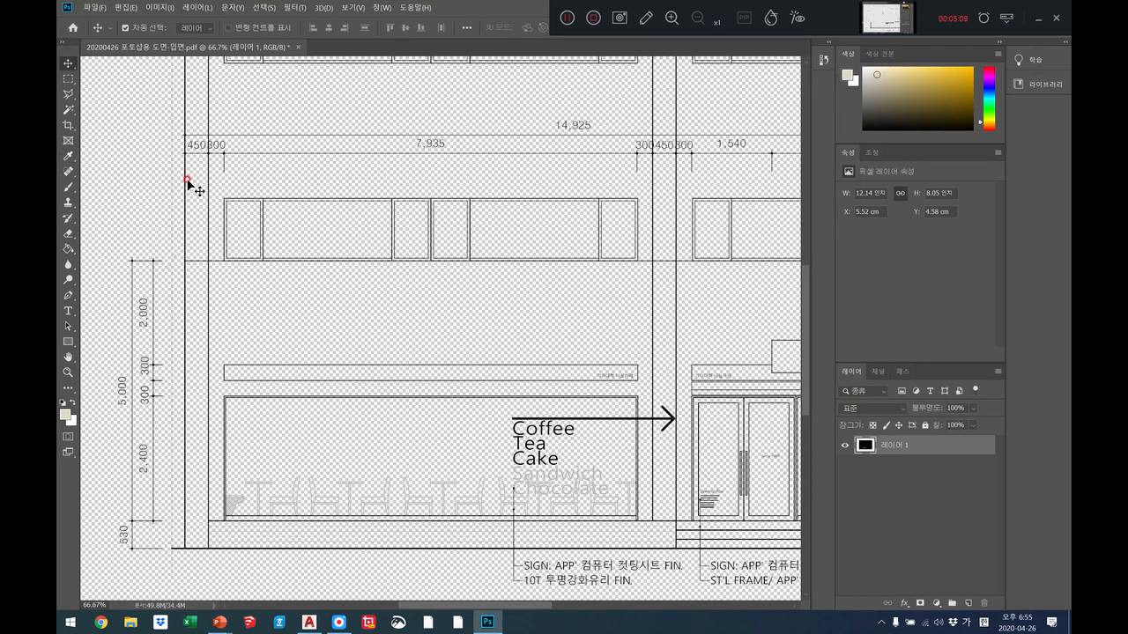
mouse_move(184, 181)
mouse_down()
mouse_move(168, 156)
mouse_move(188, 221)
mouse_move(184, 210)
mouse_up()
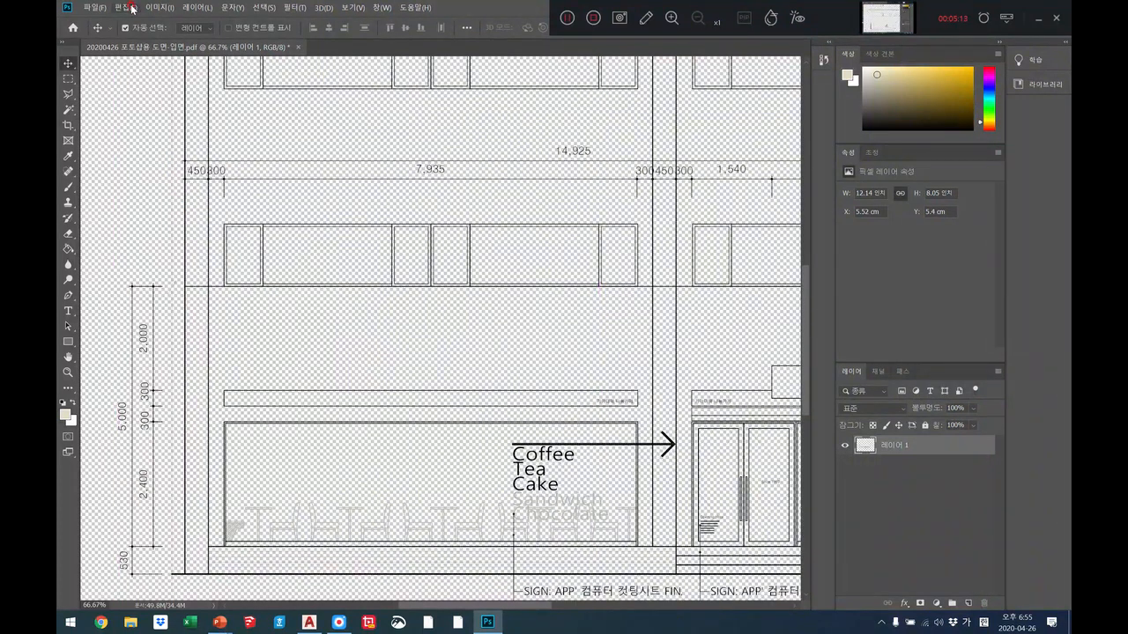
Step: Set the transparency grid size to 없음 (none) in the preferences
click(125, 7)
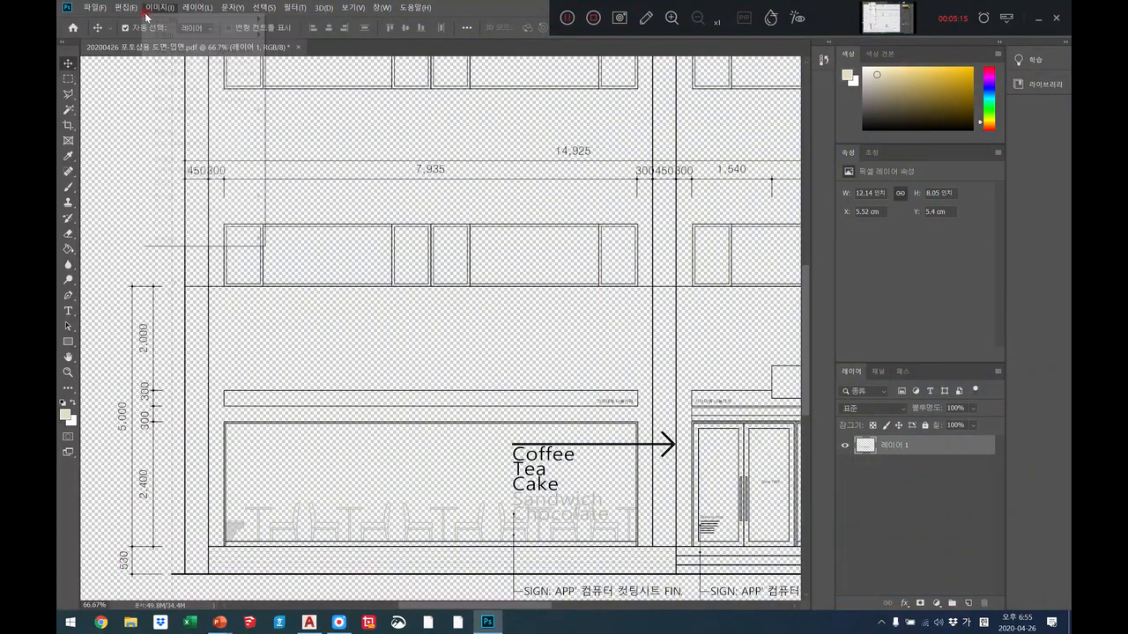
mouse_move(166, 466)
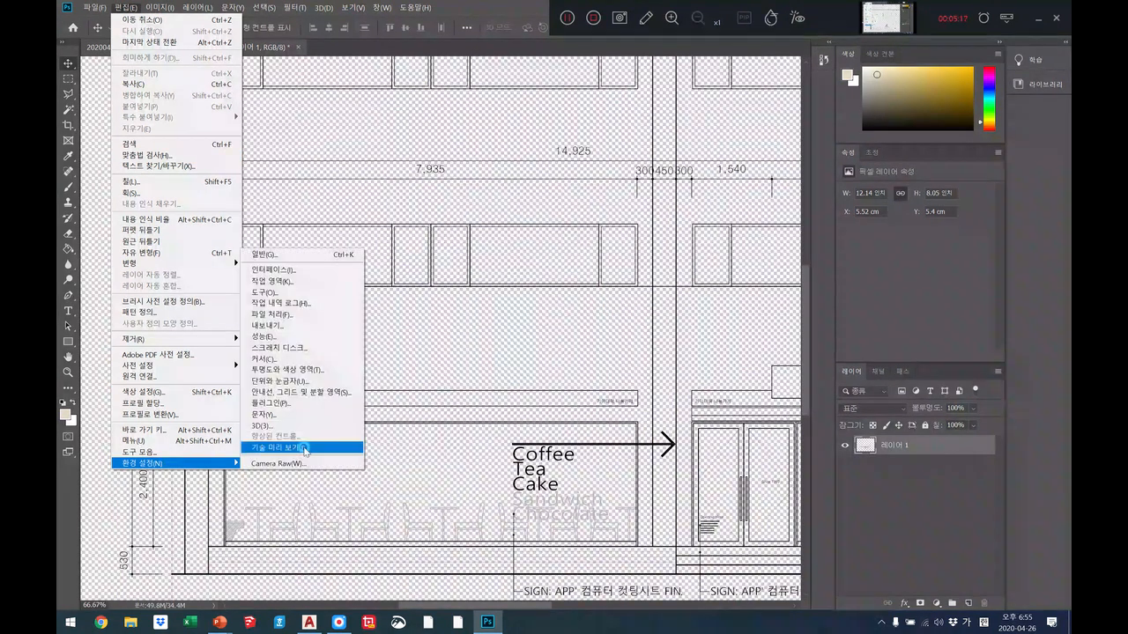
click(297, 369)
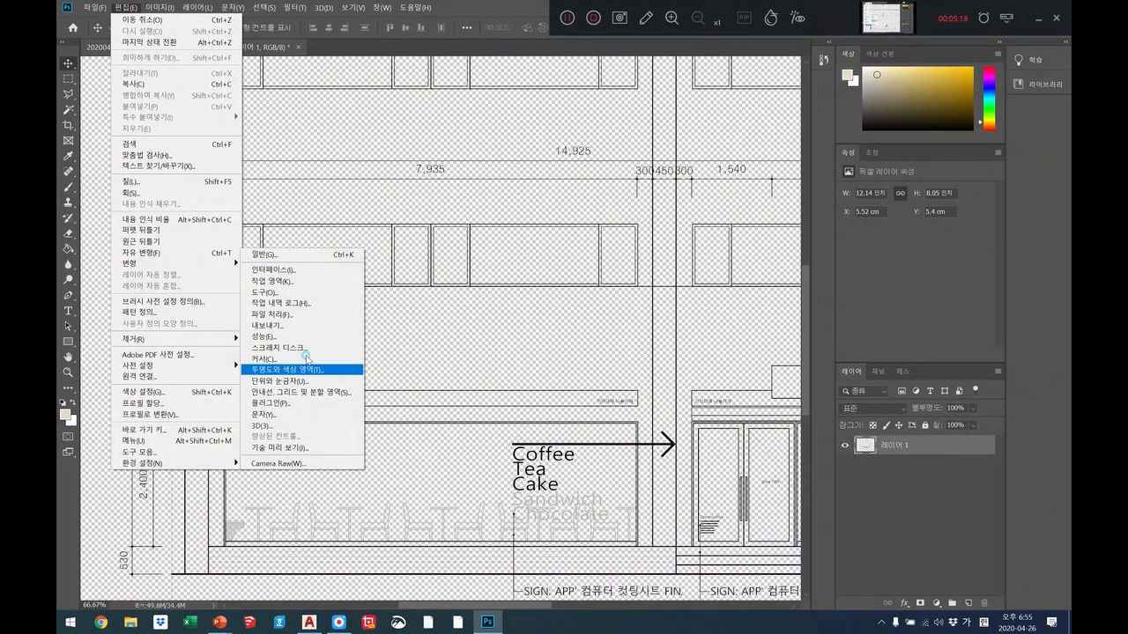
click(469, 109)
click(466, 107)
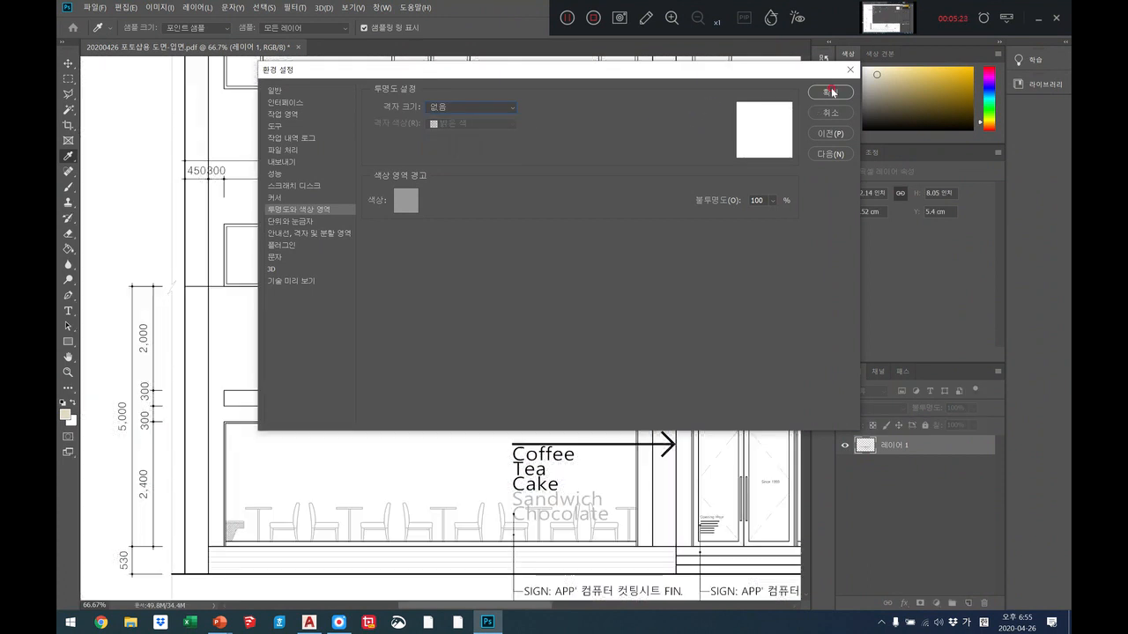
click(831, 92)
click(68, 373)
right_click(349, 353)
click(421, 357)
click(419, 352)
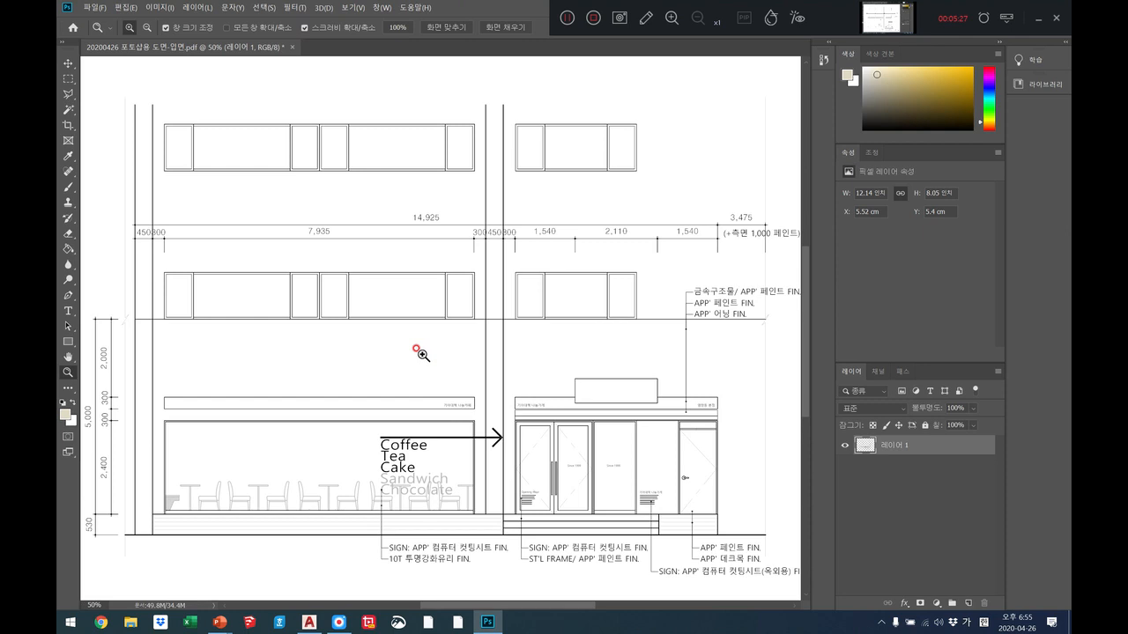
Step: Switch to the PowerPoint presentation "project#1 3d자료" and show slide 2 with the exterior rendering
mouse_move(220, 622)
click(191, 583)
click(136, 163)
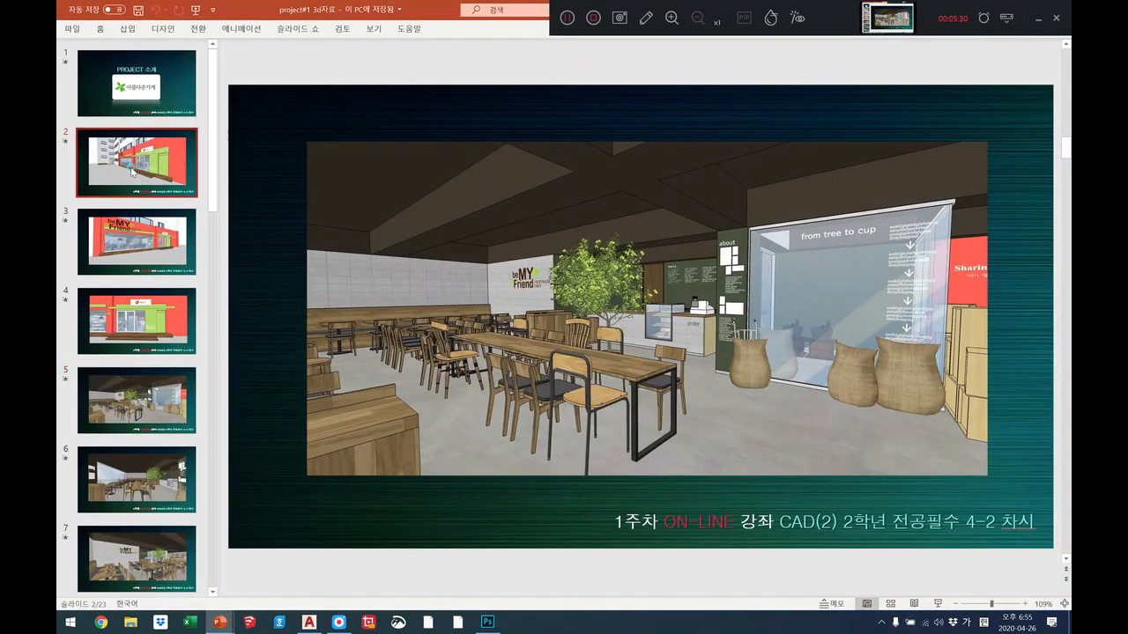
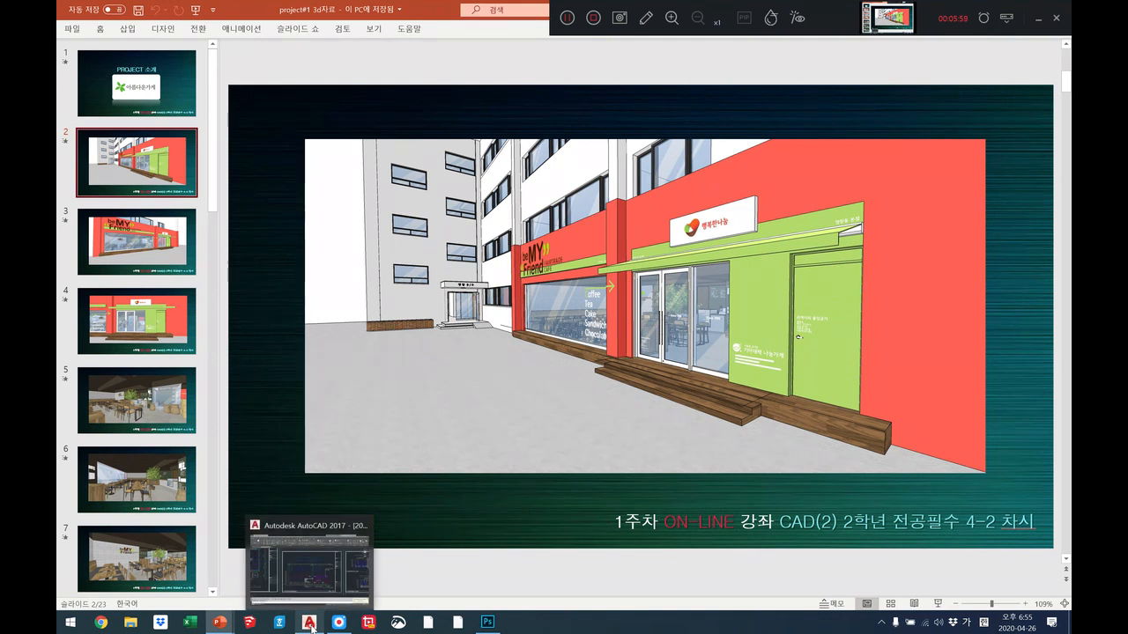
Step: Switch back to Photoshop and rename the elevation drawing's layer as 입면도
click(490, 622)
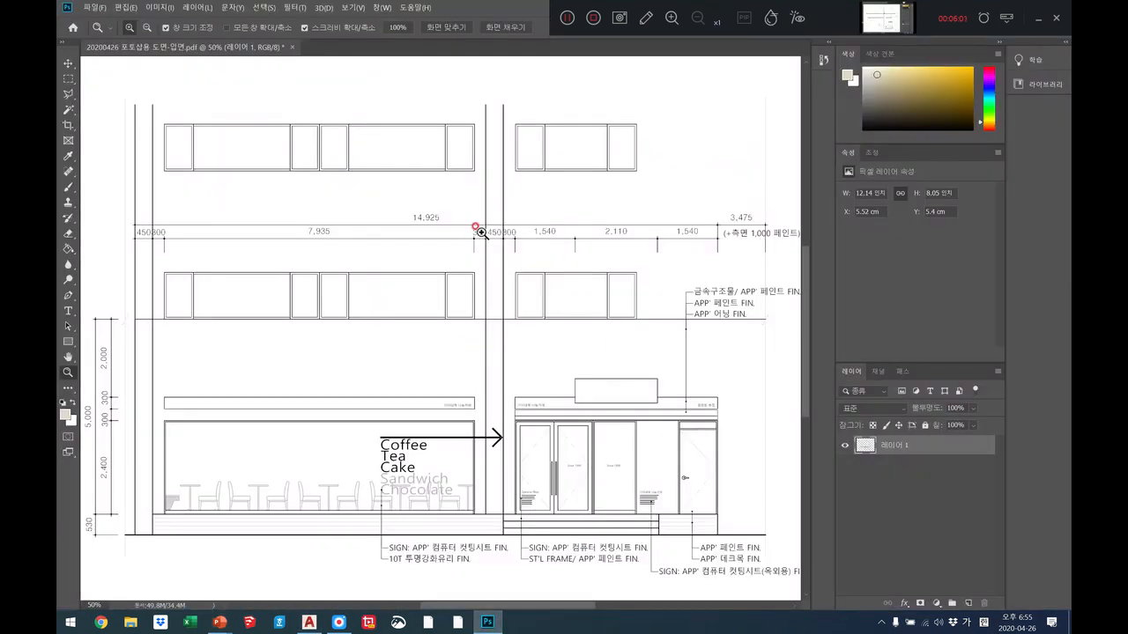
click(668, 24)
double_click(907, 446)
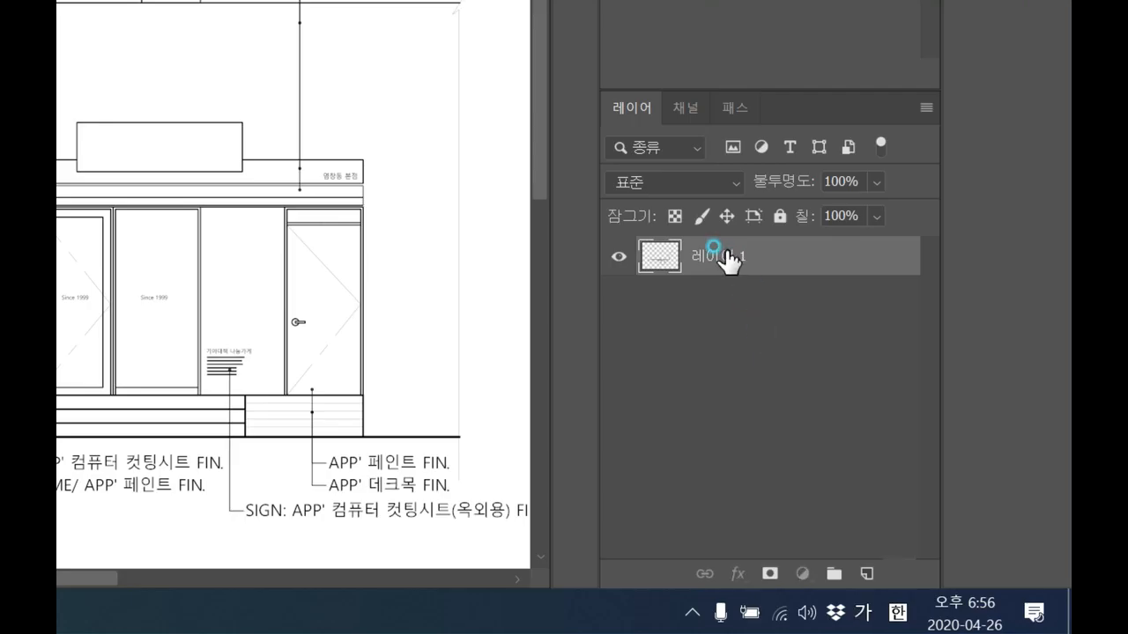
text(이면ㄷㅎ)
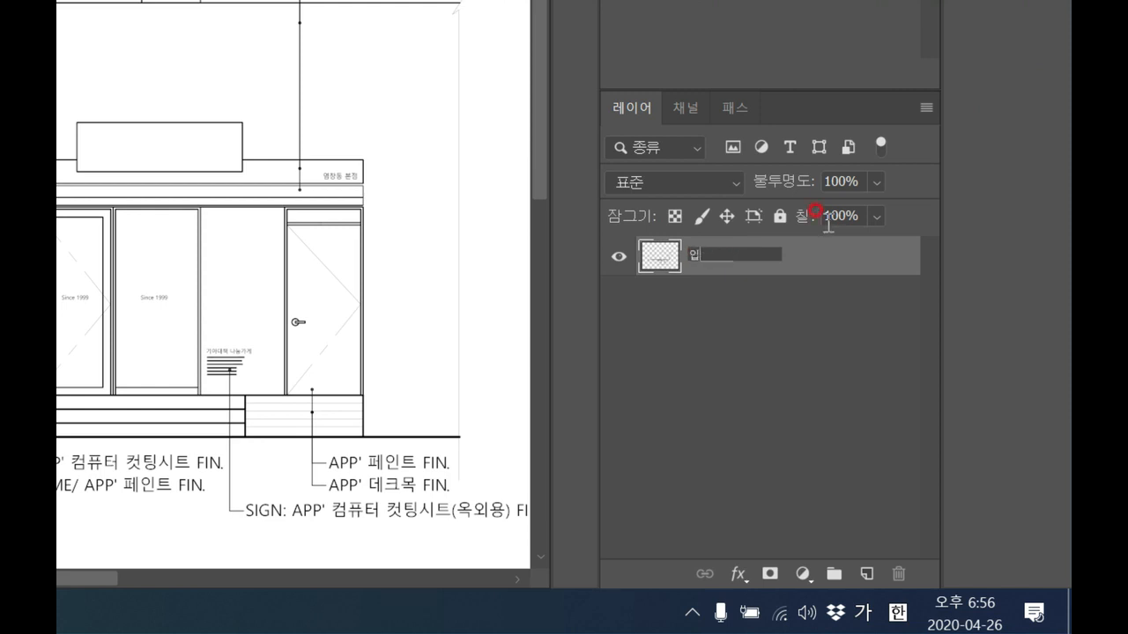
text(ㄴㄷㅎ)
Step: Add a new layer named 입면도장 and move it below the 입면도 layer
click(867, 573)
double_click(693, 254)
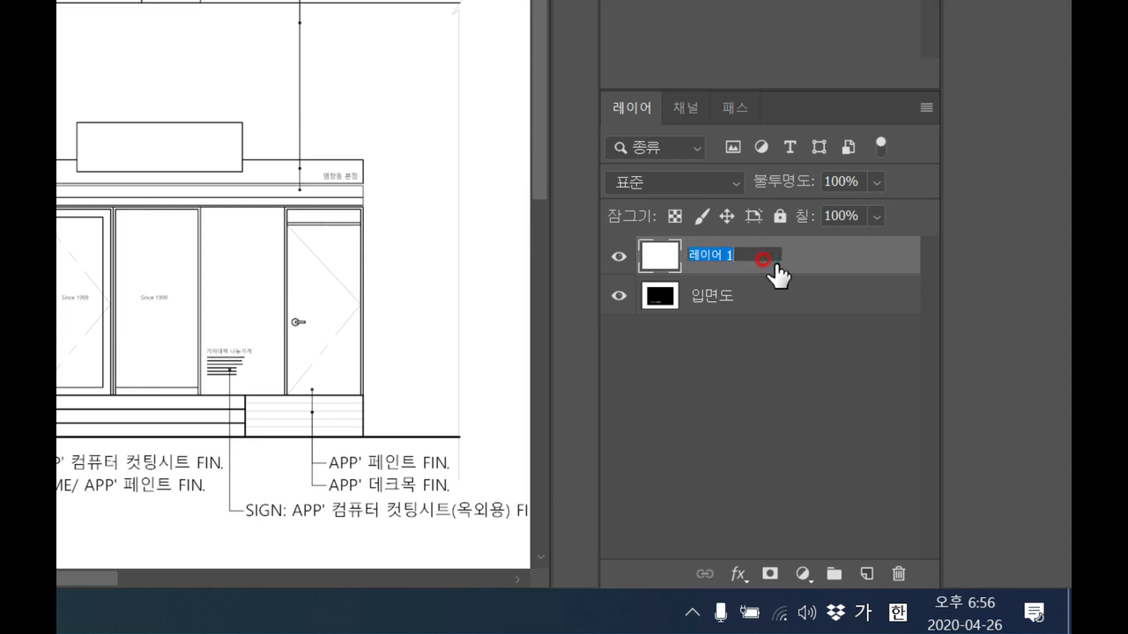
text(이)
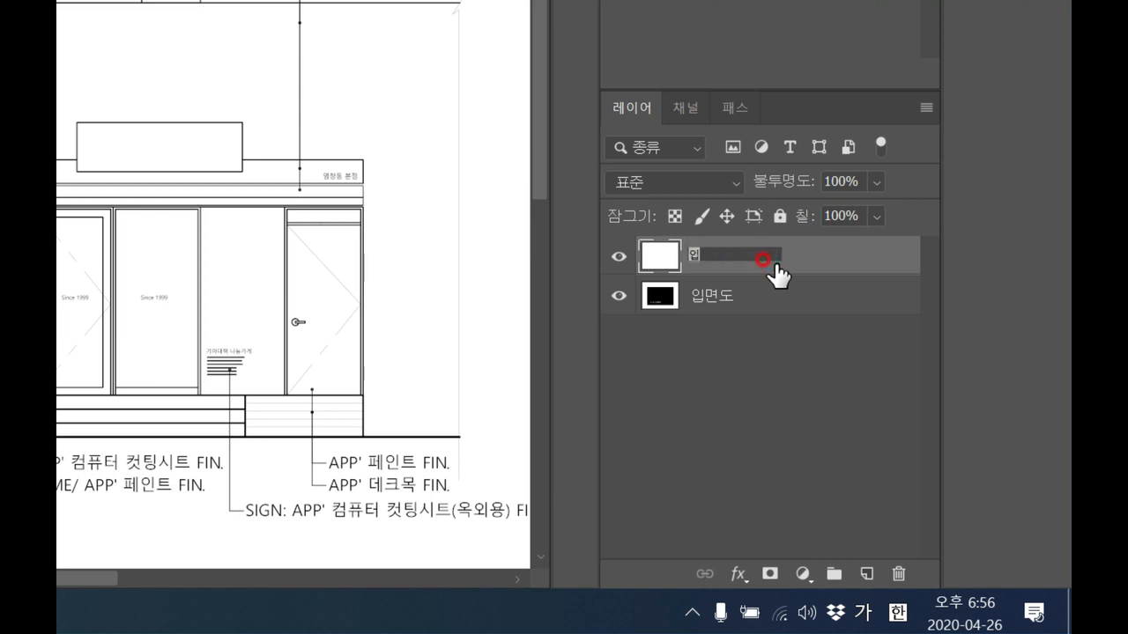
text(ㅂ면ㄷㅈㅗ자ㅇ)
drag(762, 259, 754, 333)
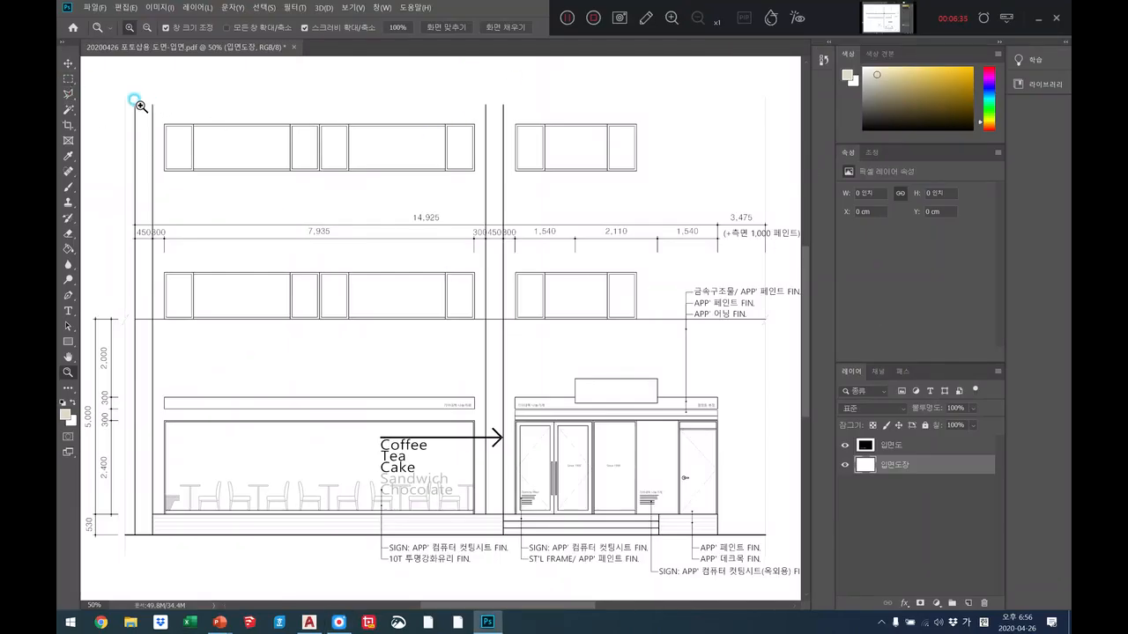
Step: Select the rectangle covering the whole facade and fill it with light warm gray on the 입면도장 layer, then deselect
click(68, 78)
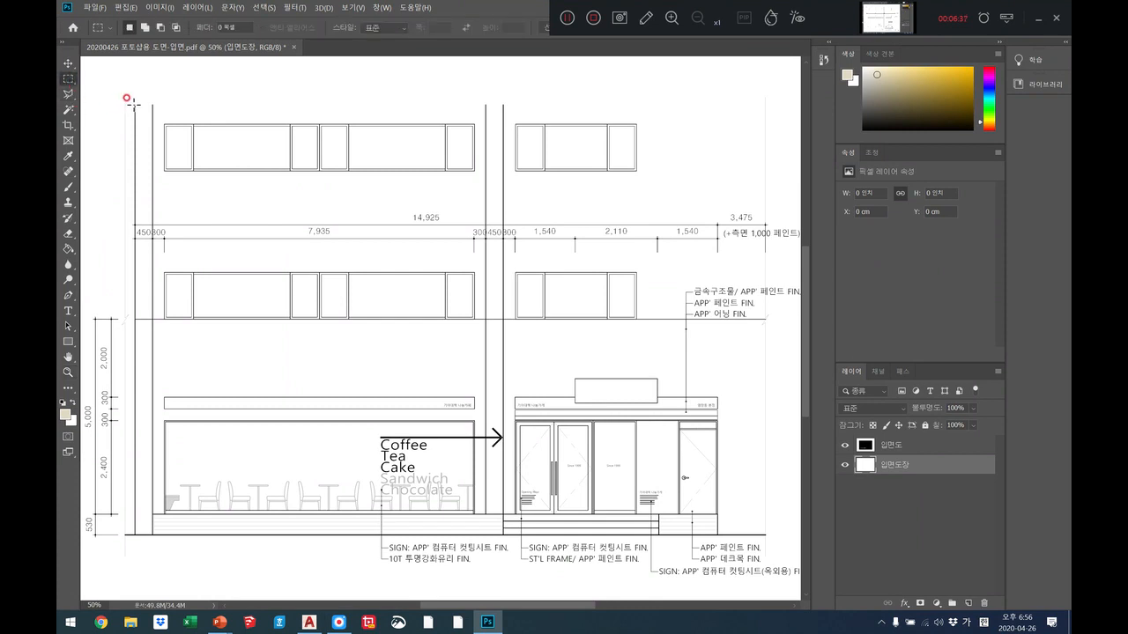
mouse_move(134, 104)
mouse_down()
mouse_move(196, 196)
mouse_move(667, 509)
mouse_move(764, 535)
mouse_up()
mouse_move(872, 84)
mouse_down()
mouse_move(865, 67)
mouse_move(864, 88)
mouse_move(865, 73)
mouse_up()
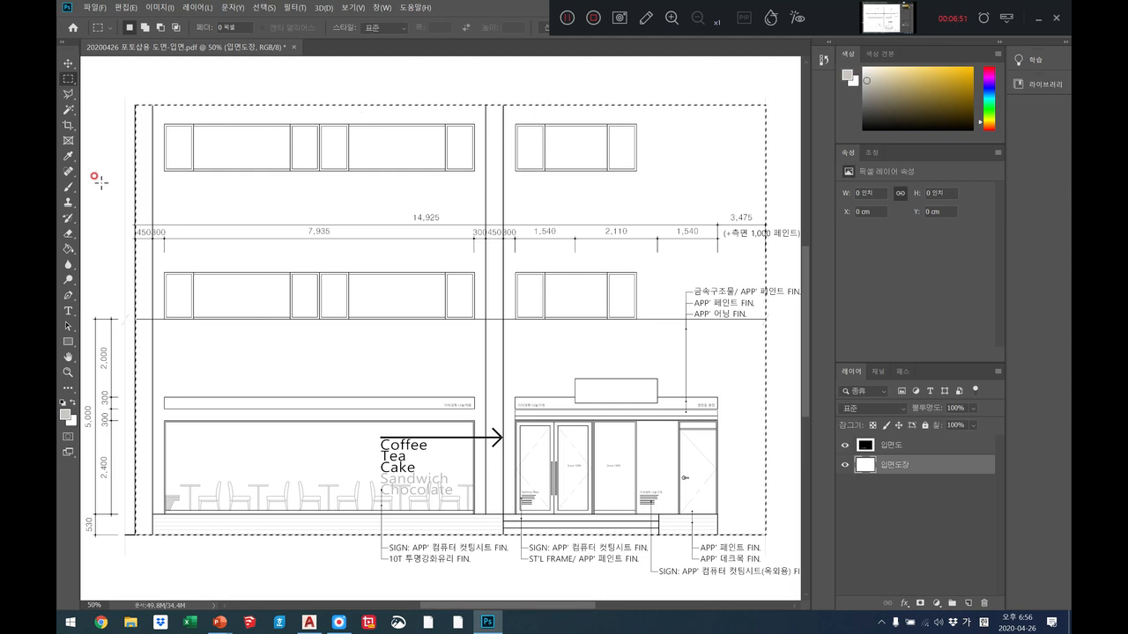
click(68, 249)
click(543, 345)
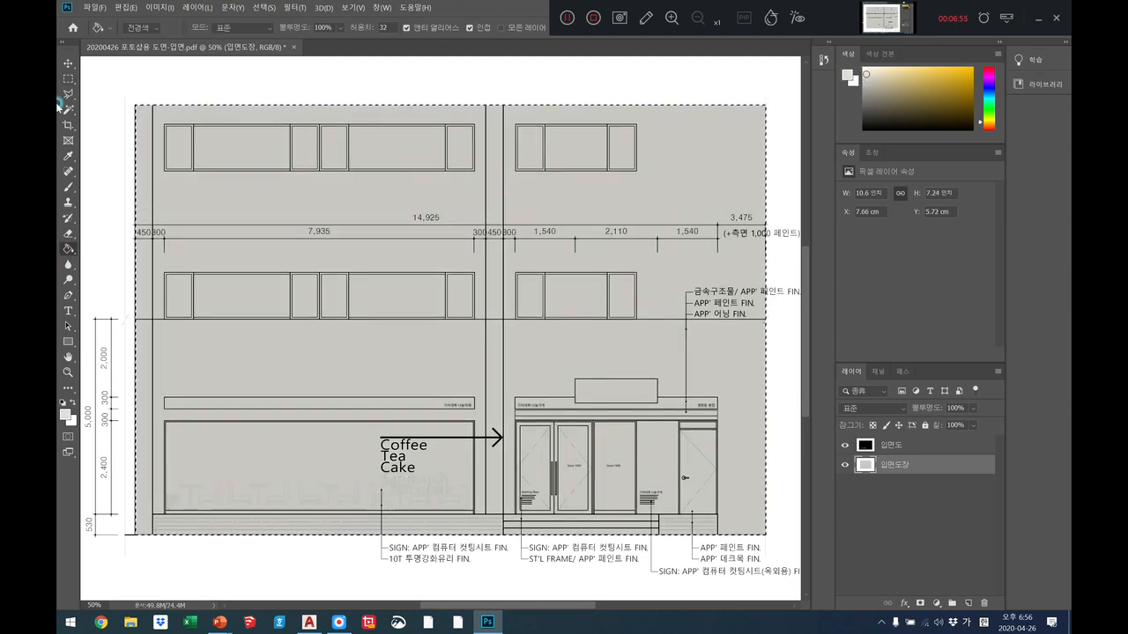
click(244, 200)
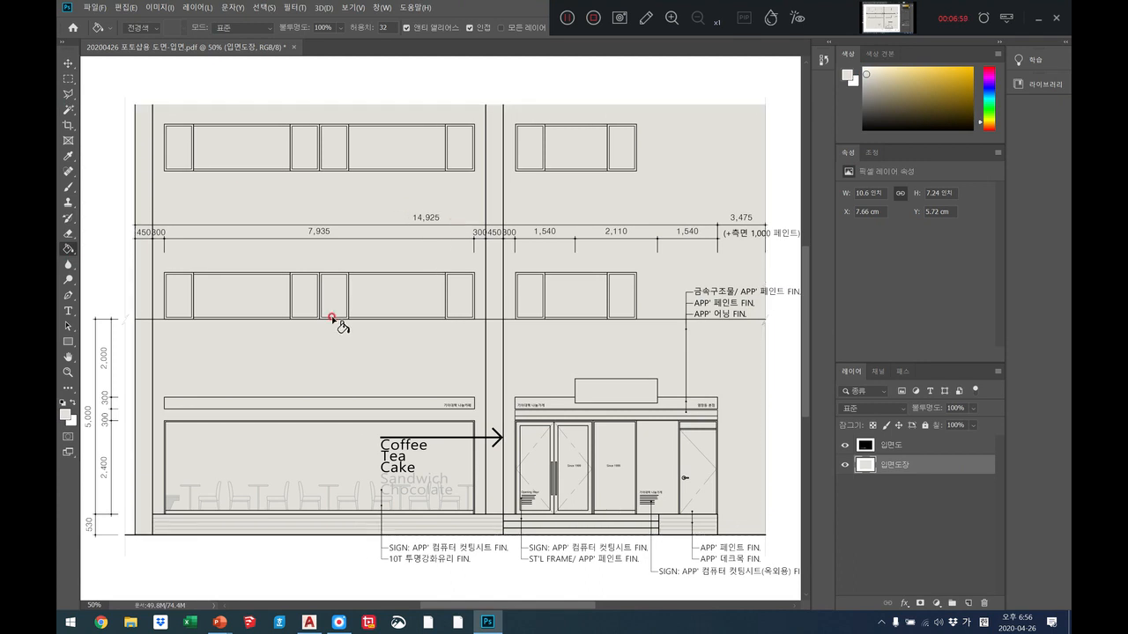
click(68, 371)
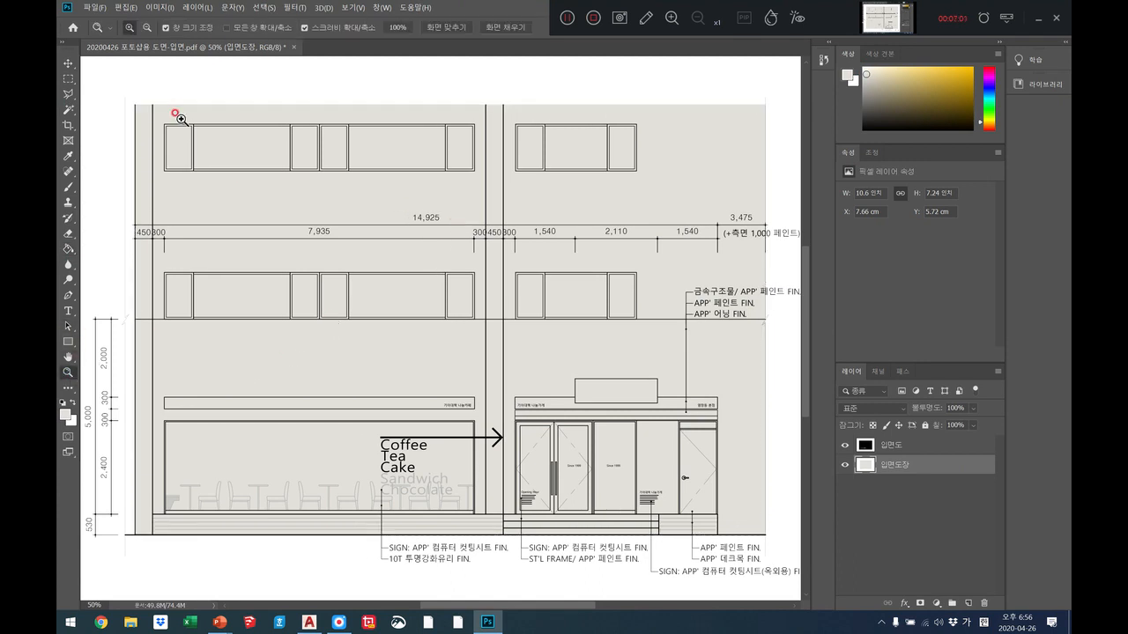
click(181, 118)
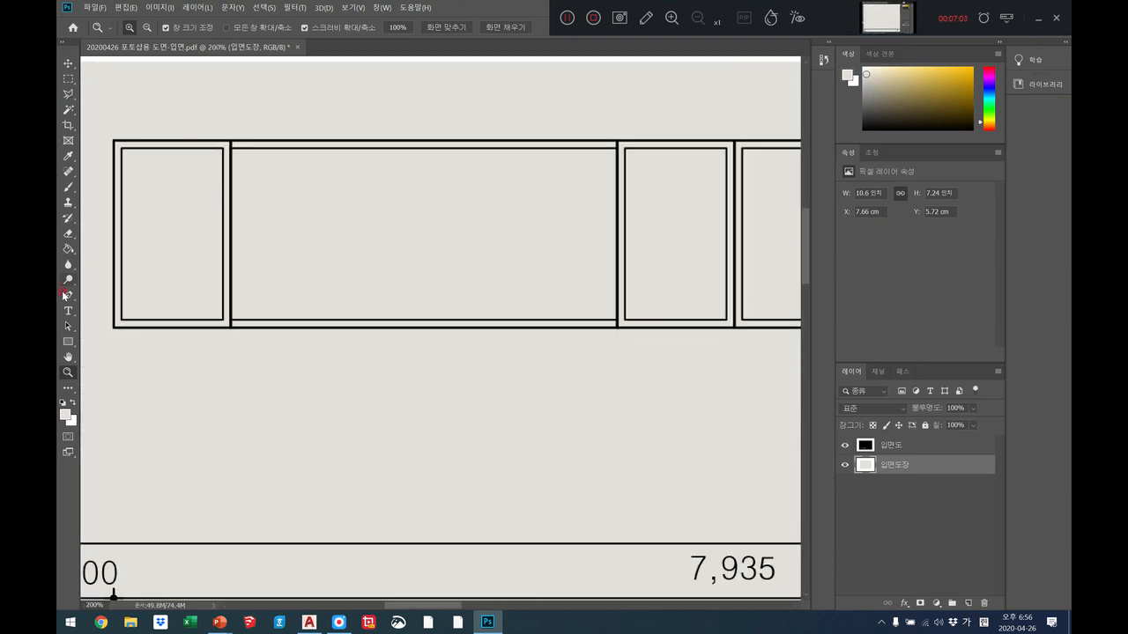
click(68, 357)
drag(680, 375, 648, 355)
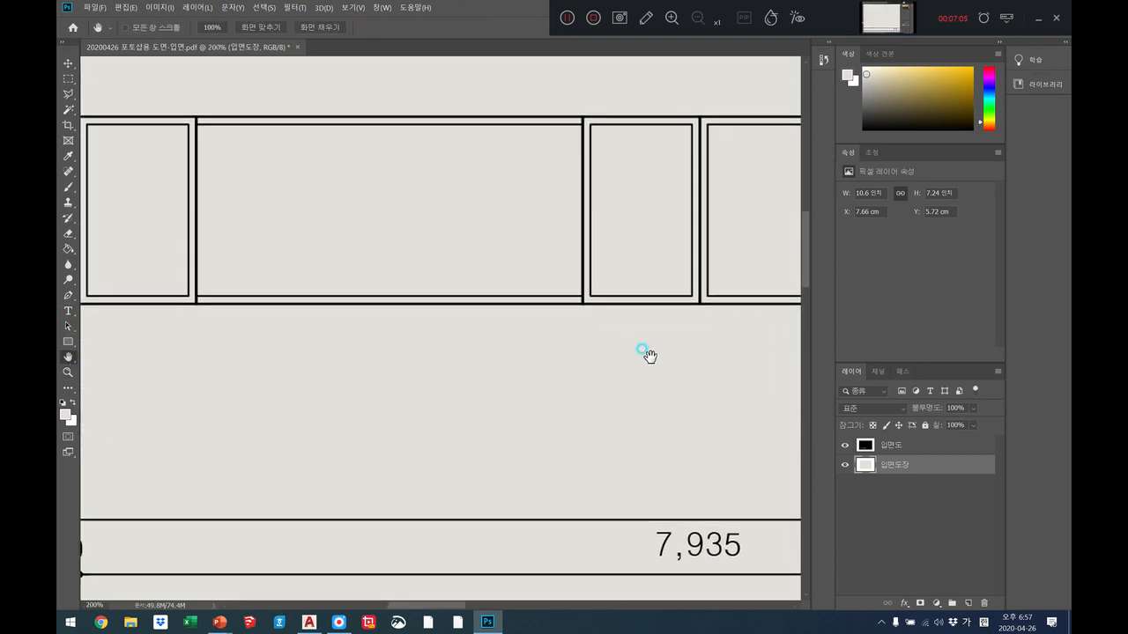
click(66, 373)
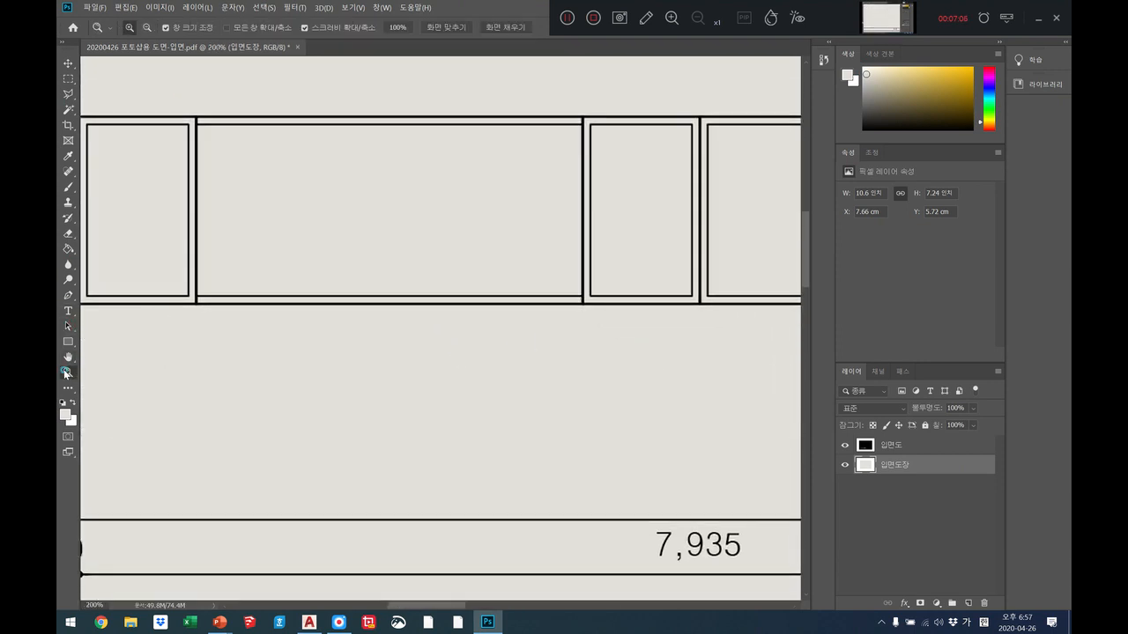
click(211, 342)
drag(200, 324, 237, 391)
drag(259, 278, 304, 461)
right_click(221, 154)
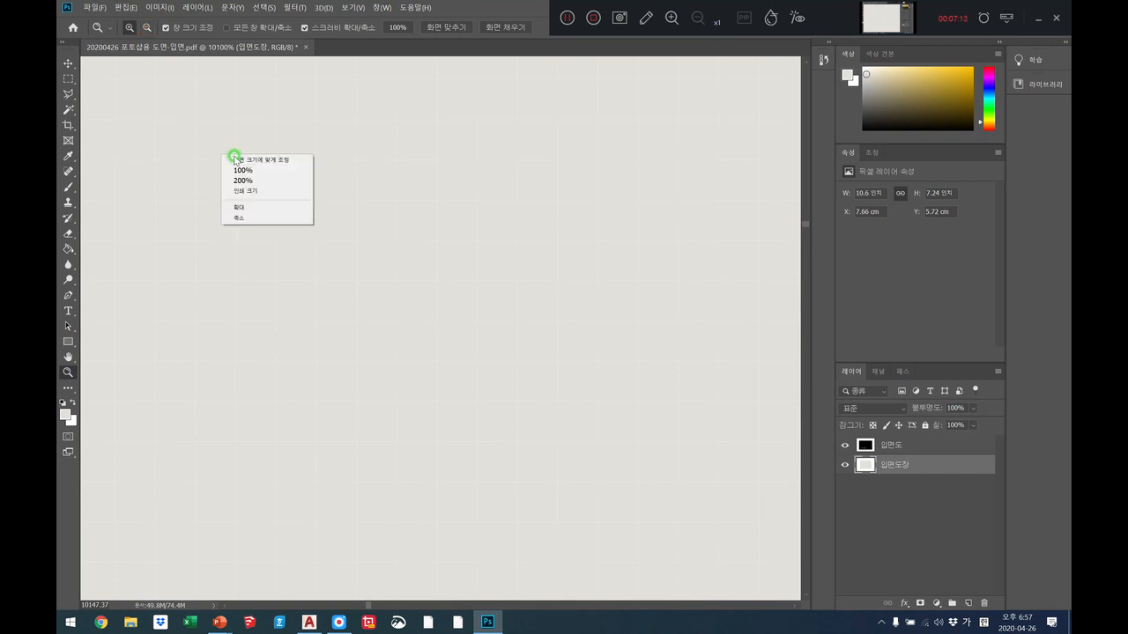
click(256, 159)
Step: Select all frame areas of the wide top-floor window with the Magic Wand on the 입면도 layer
click(282, 222)
click(282, 221)
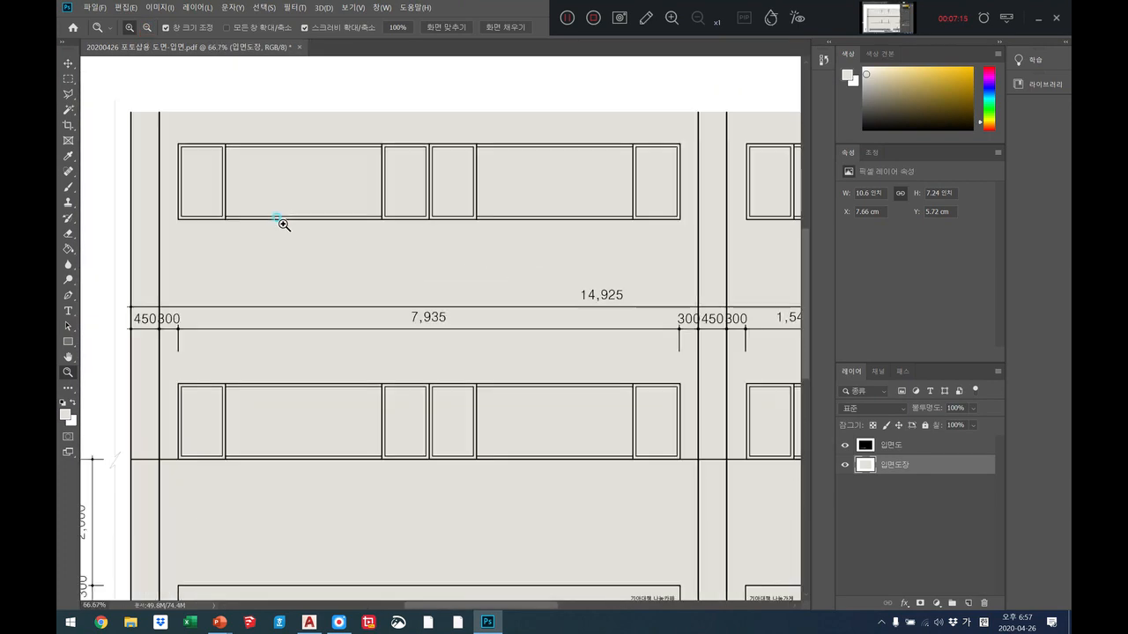
click(907, 451)
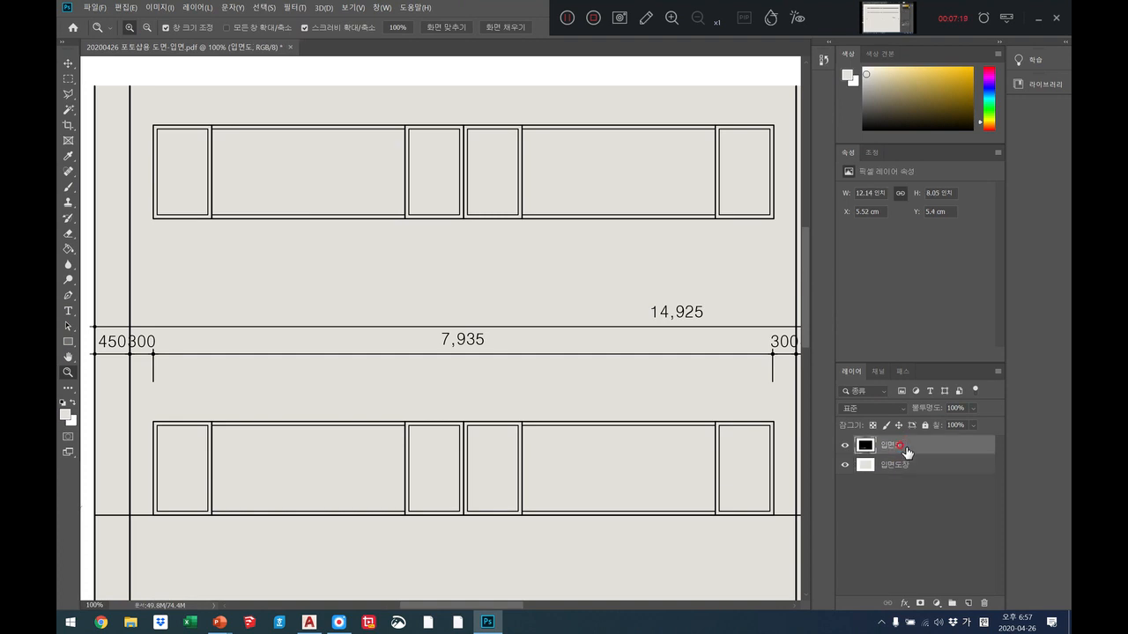
click(63, 110)
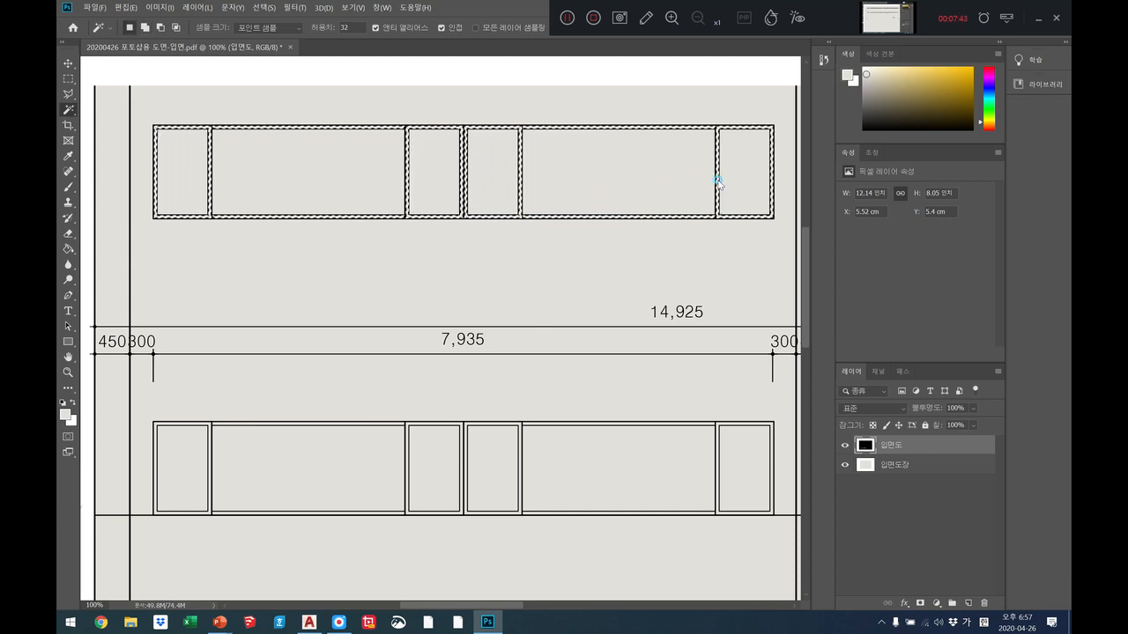
shift+click(738, 190)
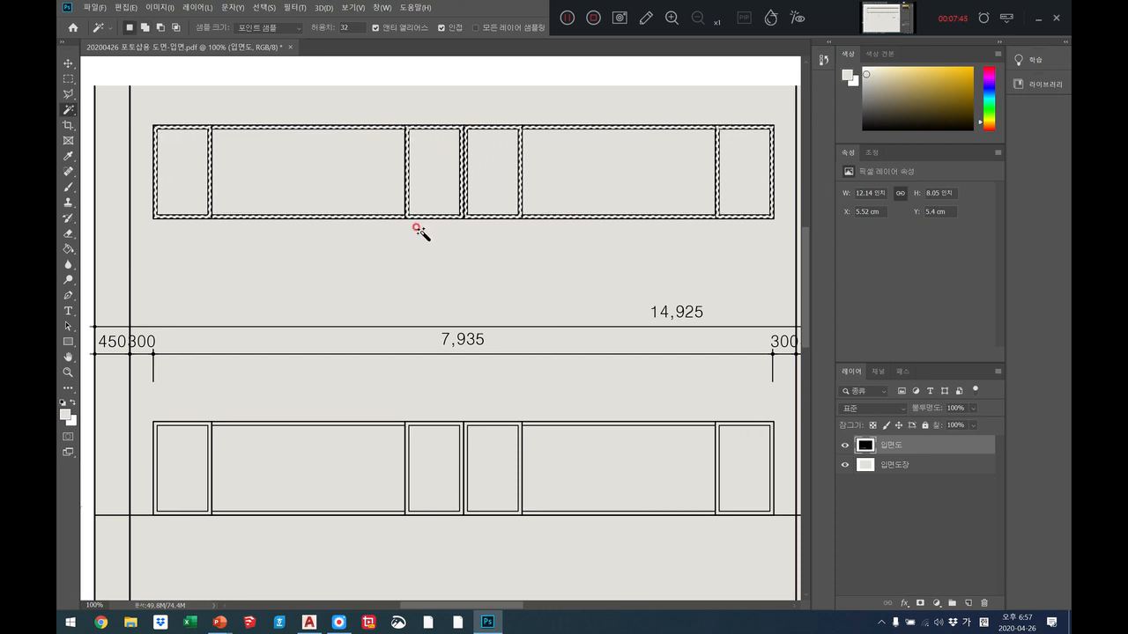
Step: Fill the selected wide window frame with dark gray on the 입면도장 layer
click(917, 469)
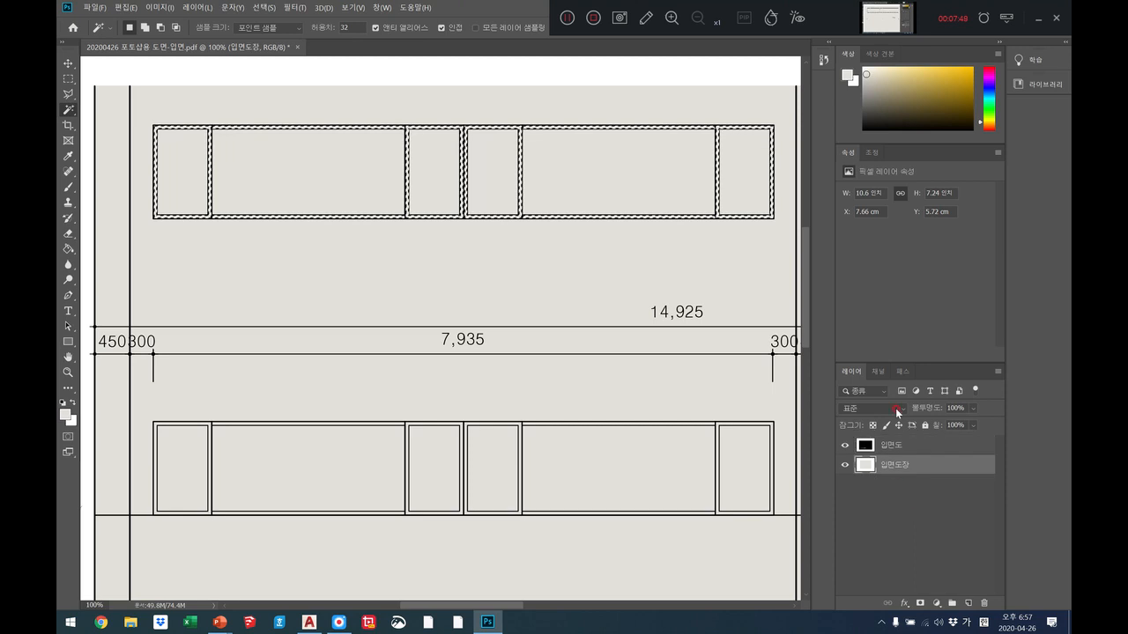
click(871, 106)
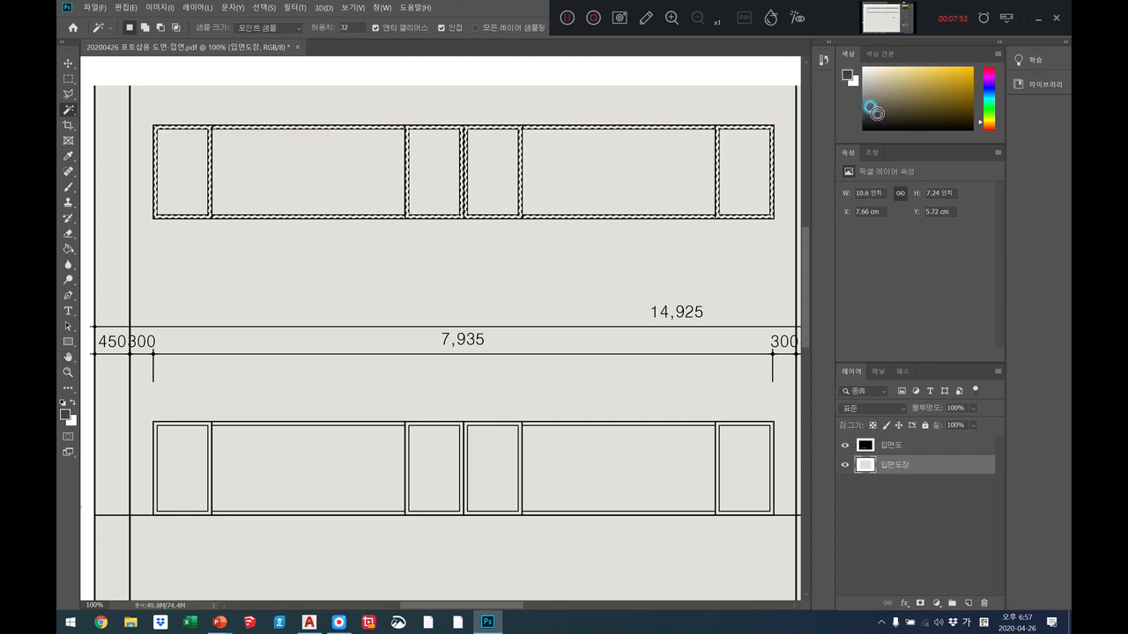
click(871, 105)
click(871, 104)
click(878, 115)
click(69, 250)
click(205, 127)
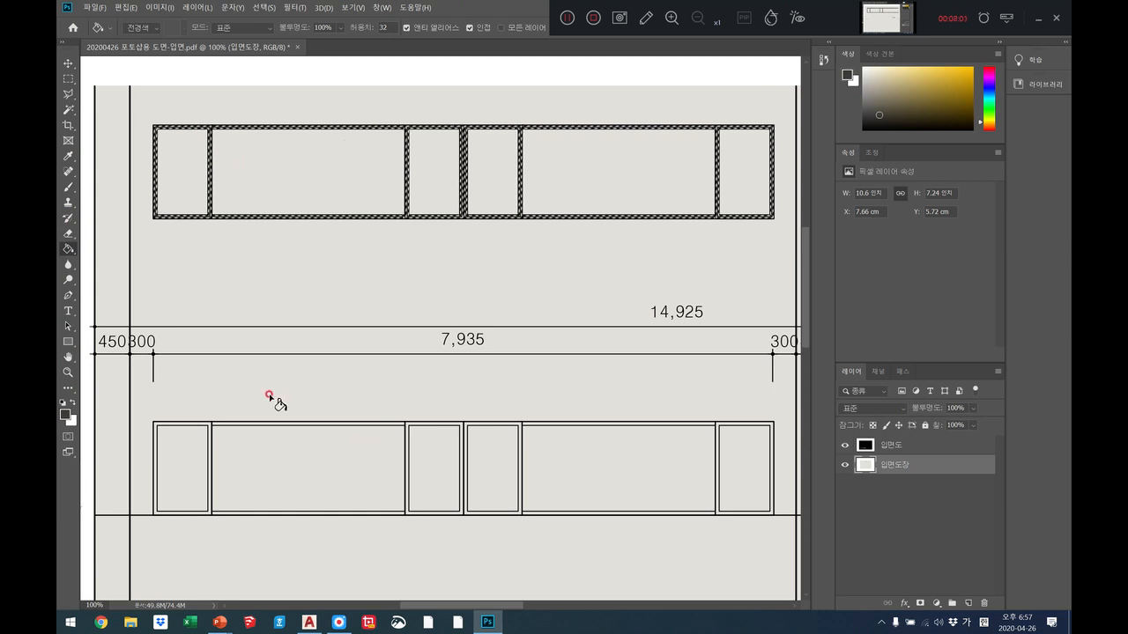
Step: Copy the dark window frame straight down about 6.34 cm onto the wide window below and deselect it
click(255, 216)
drag(256, 220, 248, 516)
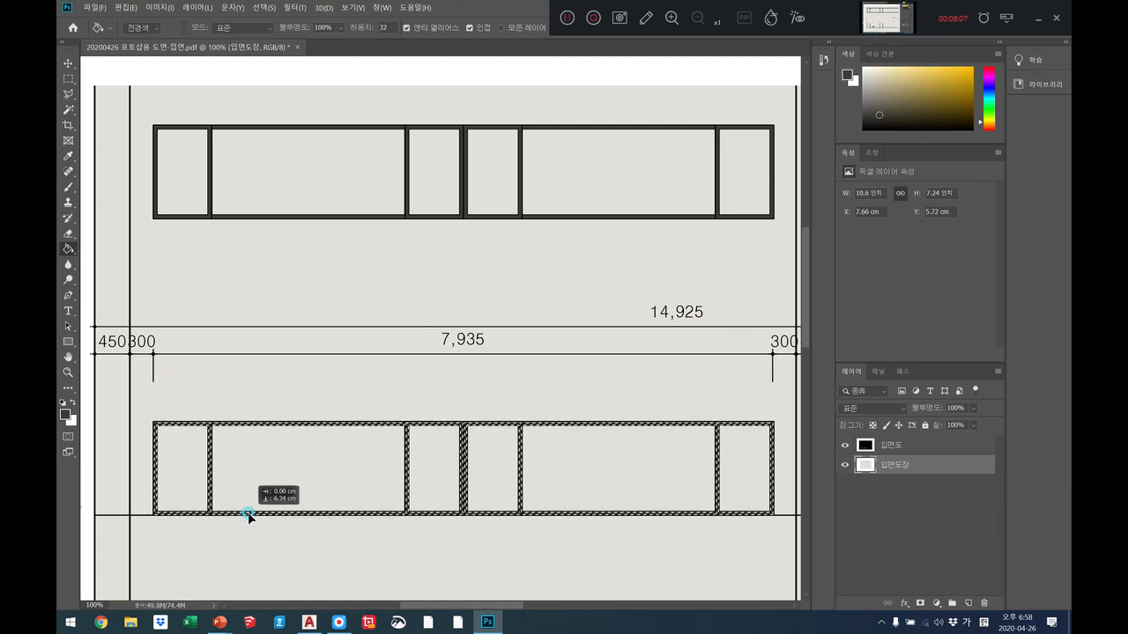
click(67, 372)
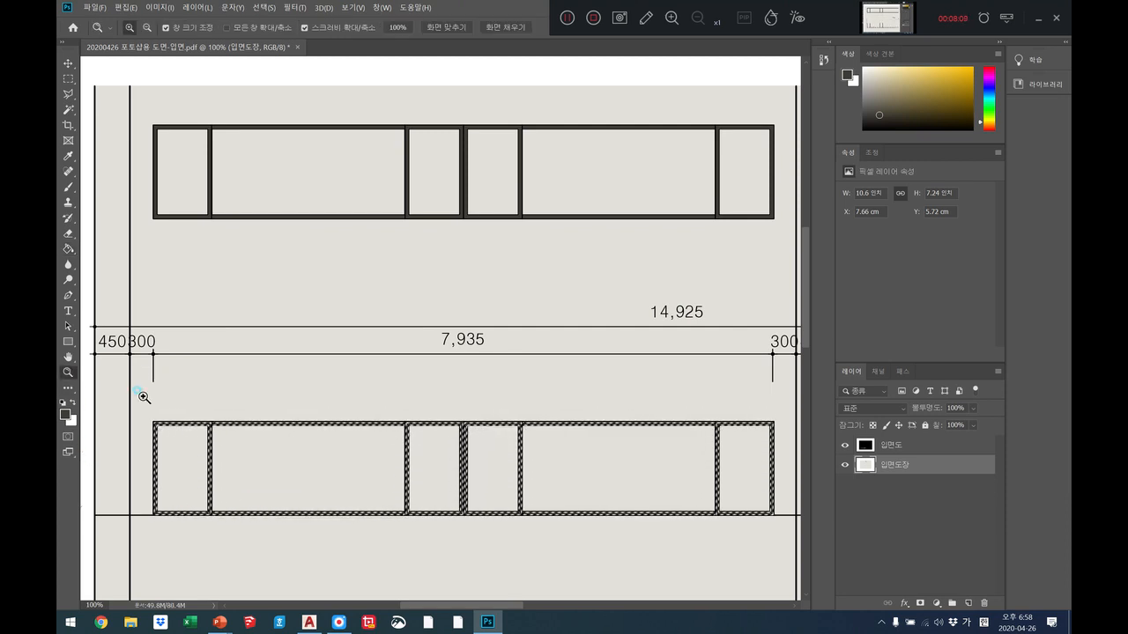
click(143, 396)
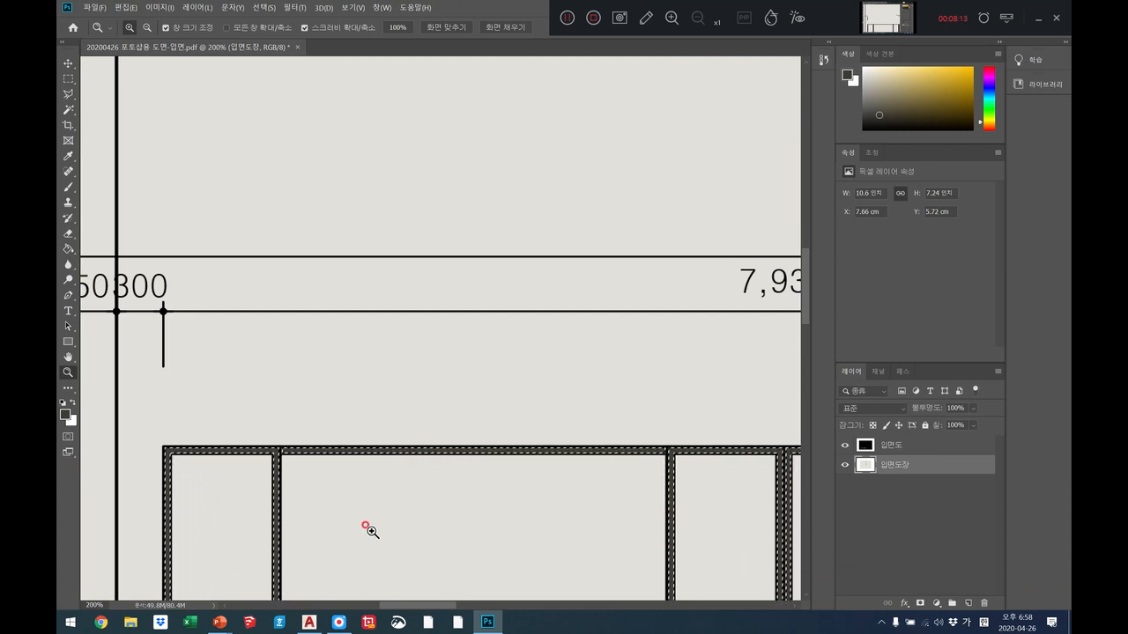
right_click(272, 315)
click(300, 320)
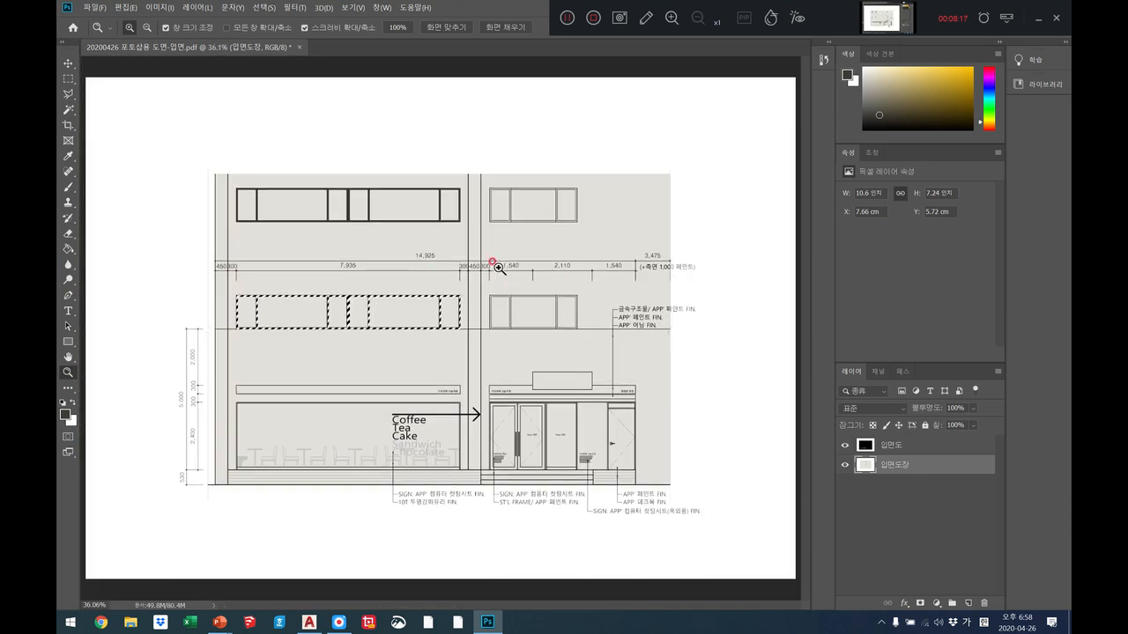
key(ctrl+d)
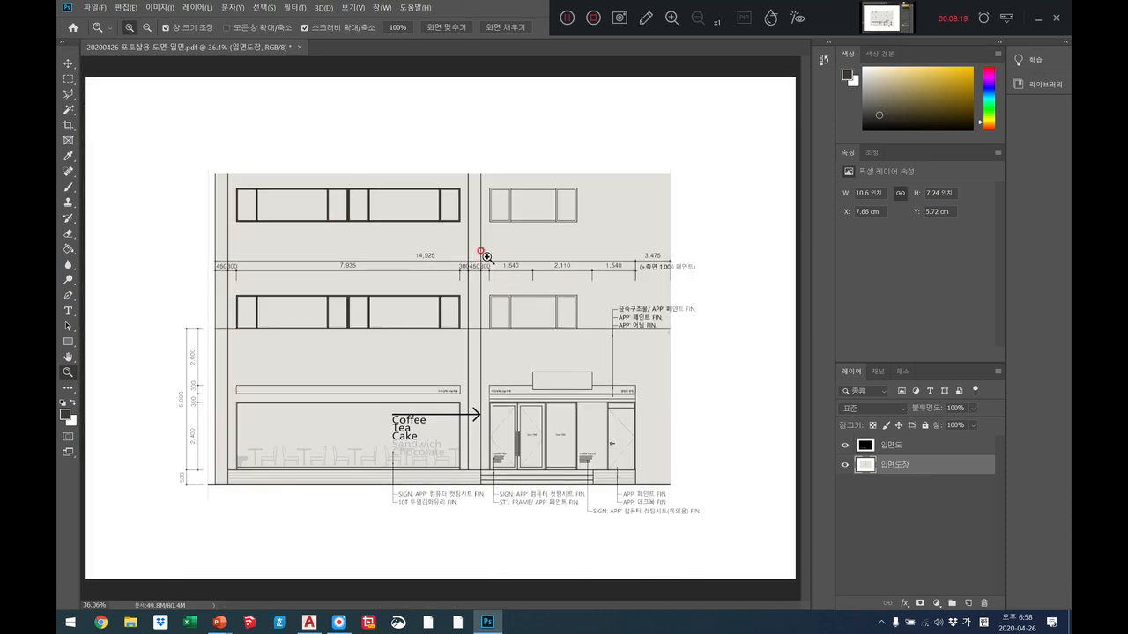
Step: Select all frame areas of the narrower top-floor window with the Magic Wand on the 입면도 layer
drag(536, 227, 536, 227)
click(68, 358)
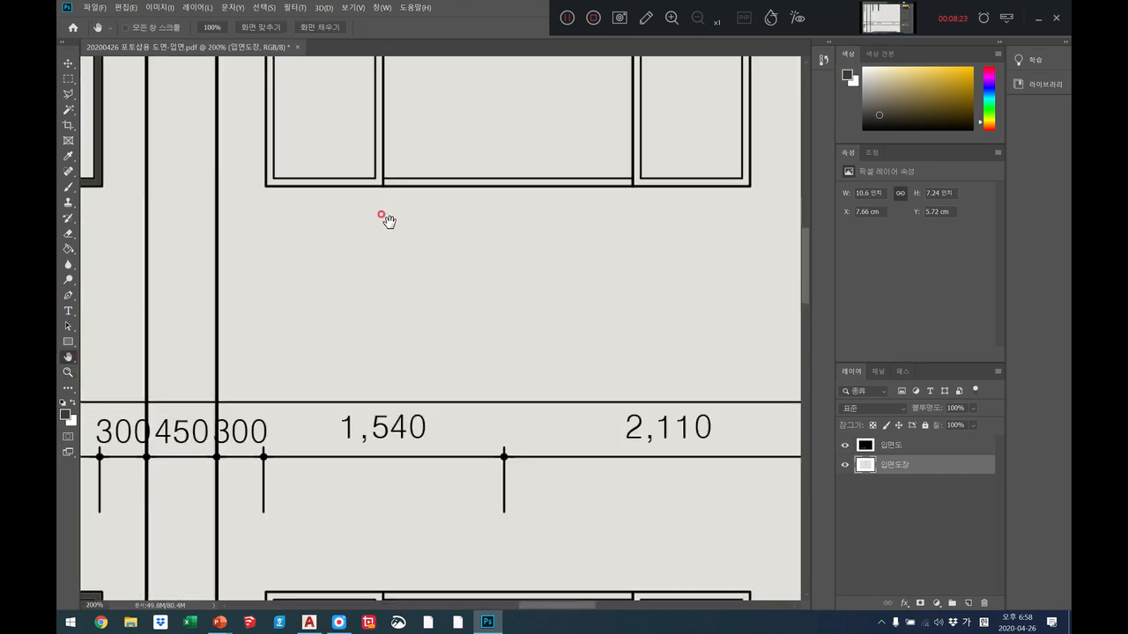
drag(385, 219, 367, 342)
click(888, 450)
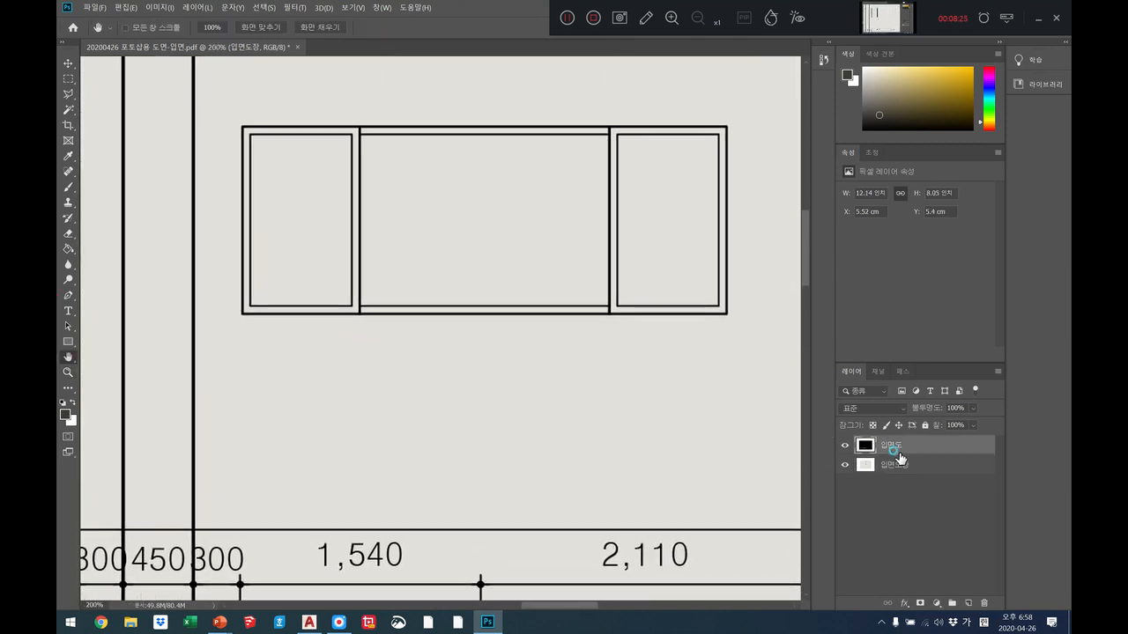
click(68, 109)
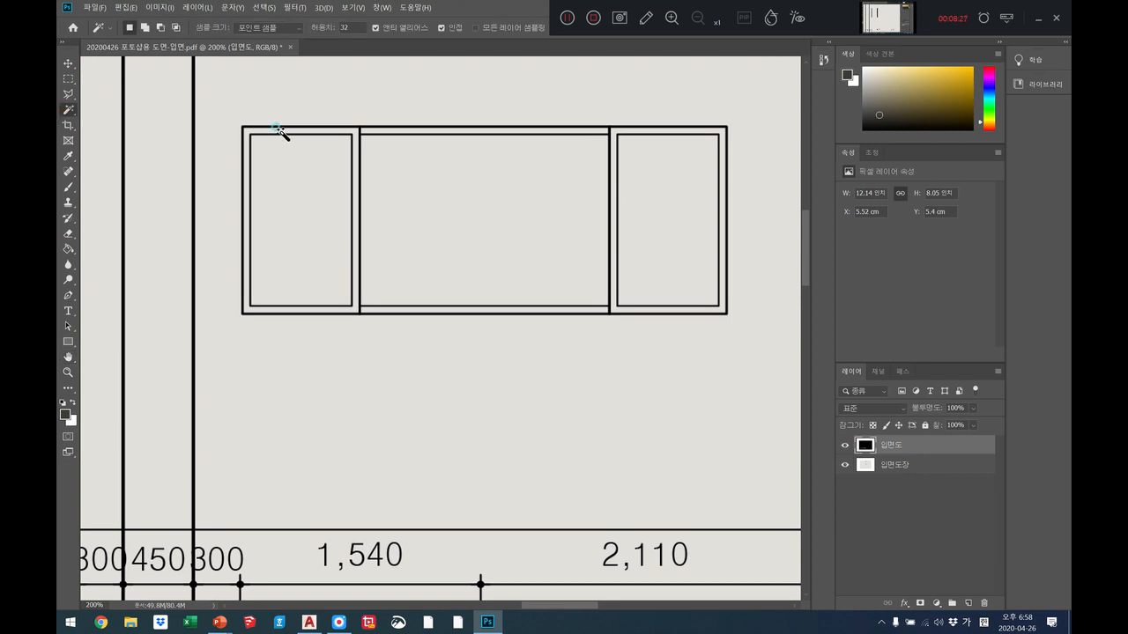
click(275, 129)
click(393, 152)
click(609, 294)
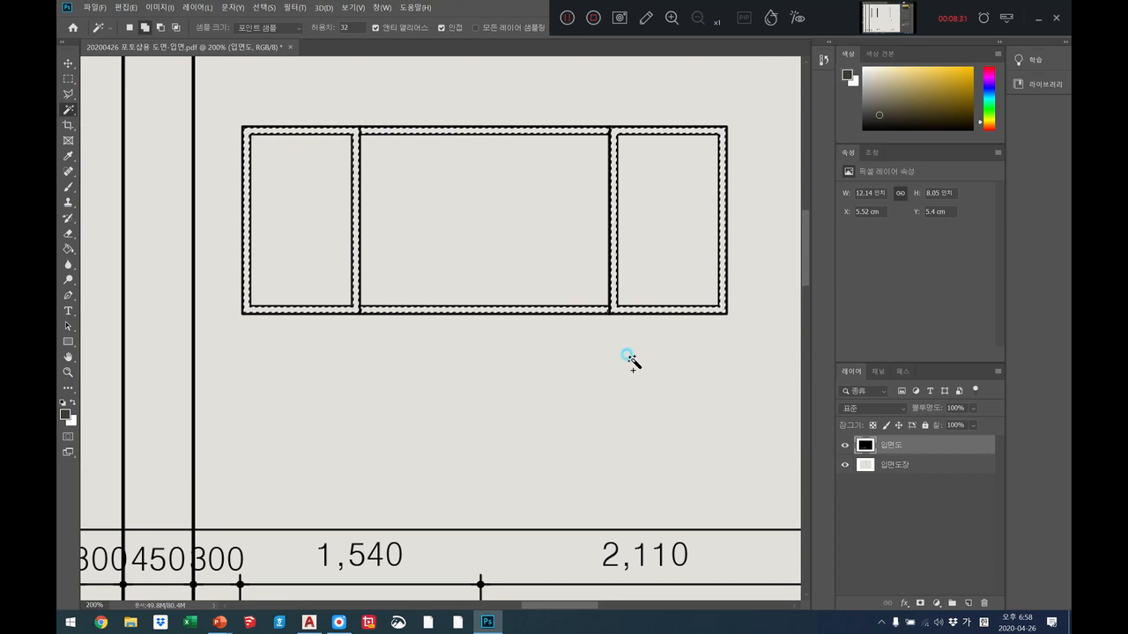
Step: Fill the selected narrower window frame with the same dark gray on the 입면도장 layer
click(921, 467)
click(69, 250)
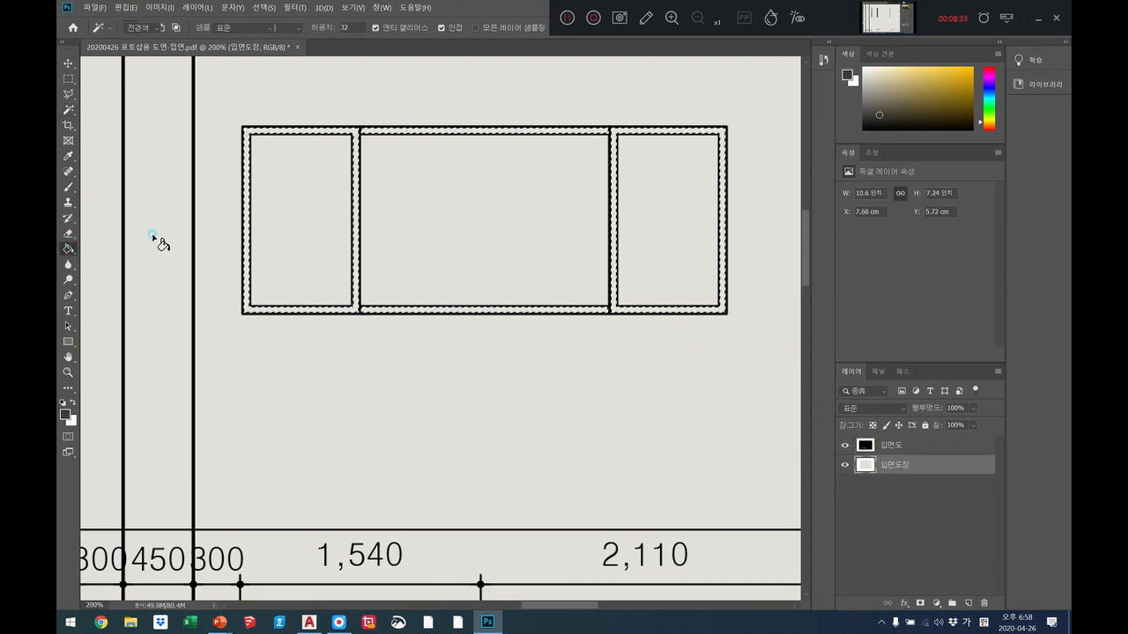
click(327, 134)
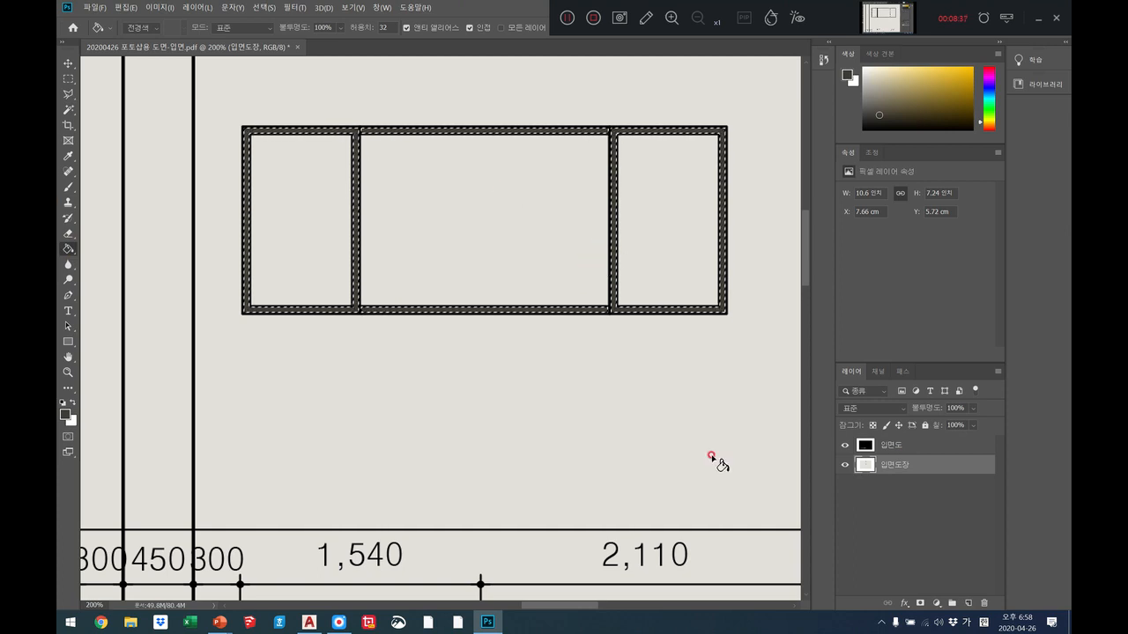
Step: Copy the narrower top-floor window's dark gray frame straight down onto the narrower window below
click(68, 357)
drag(327, 472, 315, 290)
drag(357, 382, 359, 309)
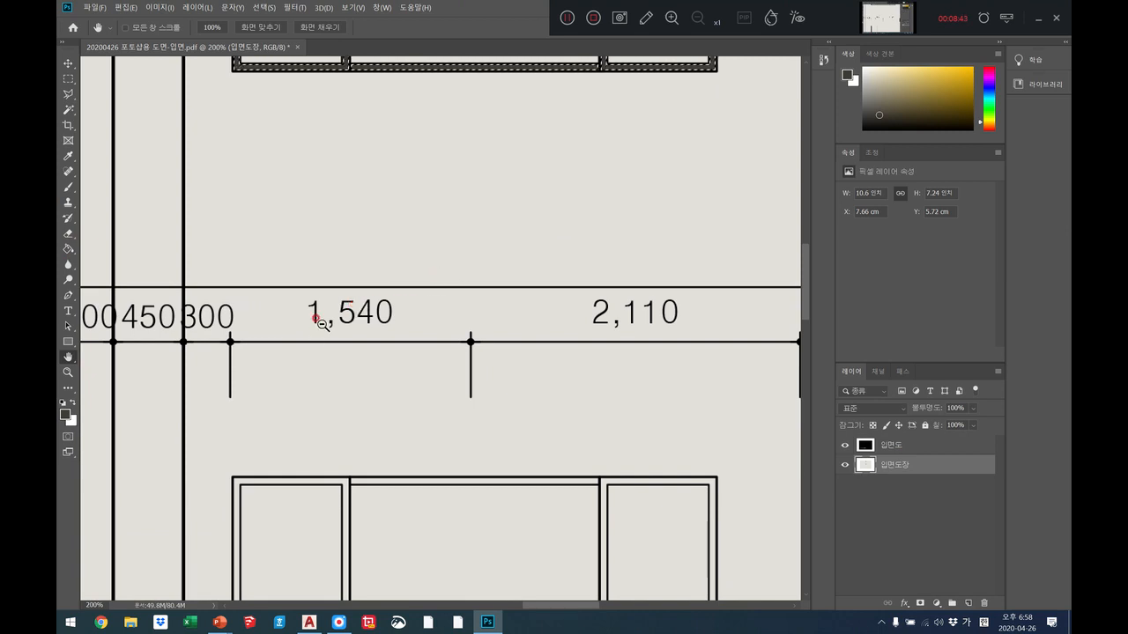
key(v)
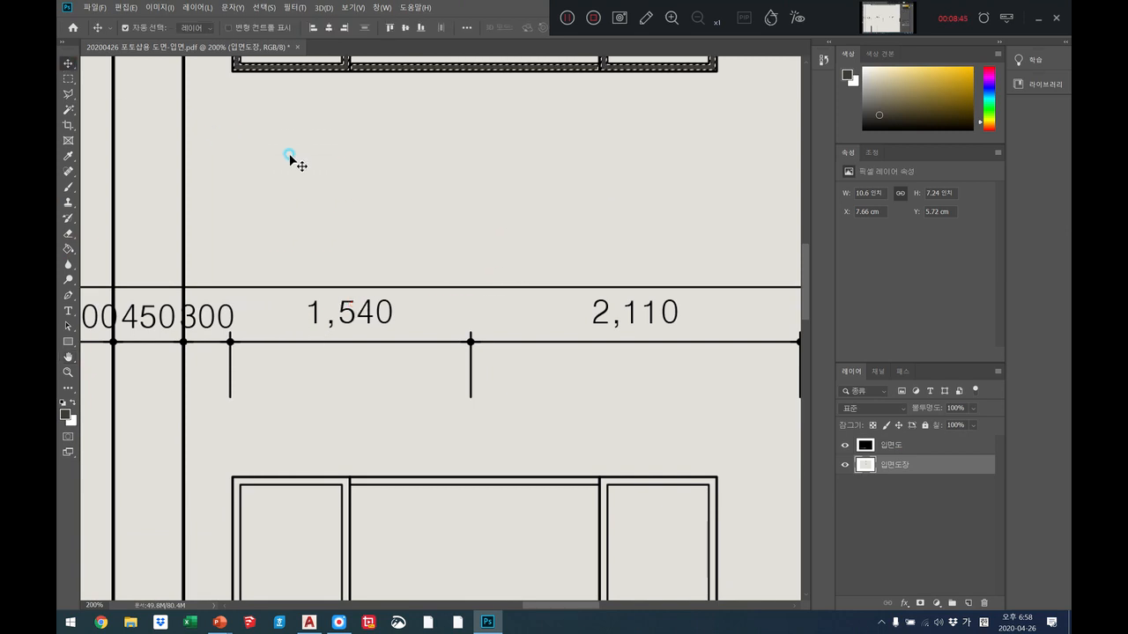
drag(277, 67, 291, 506)
Step: Check how the copied frame fits the lower narrow window's outlines up close and deselect it
click(68, 372)
click(269, 364)
click(268, 364)
click(269, 364)
click(269, 364)
click(269, 364)
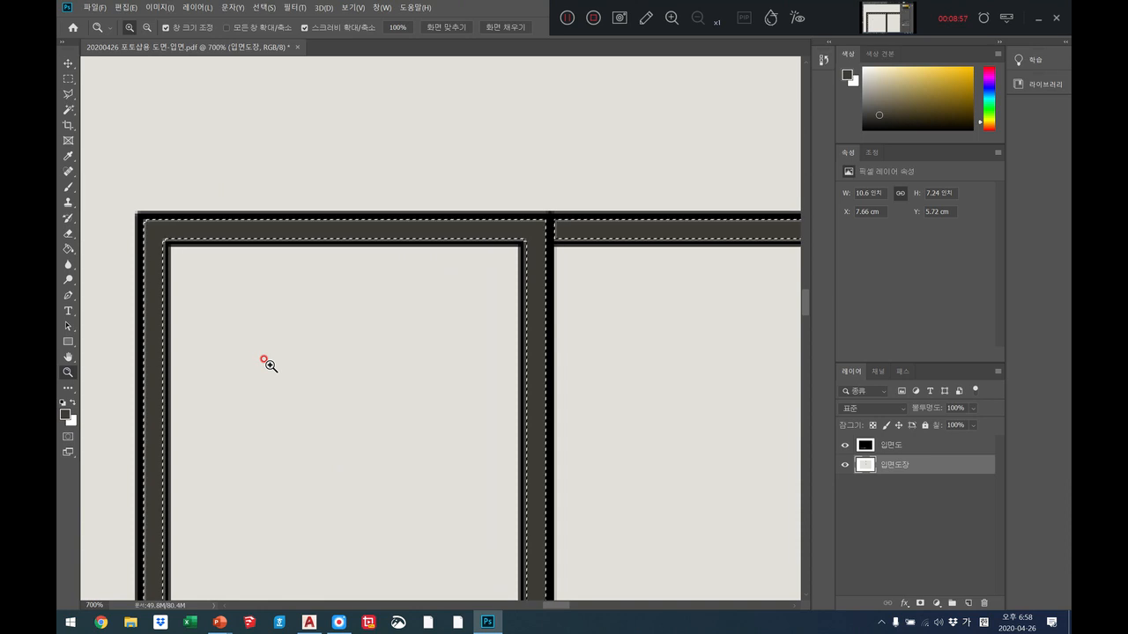
right_click(268, 322)
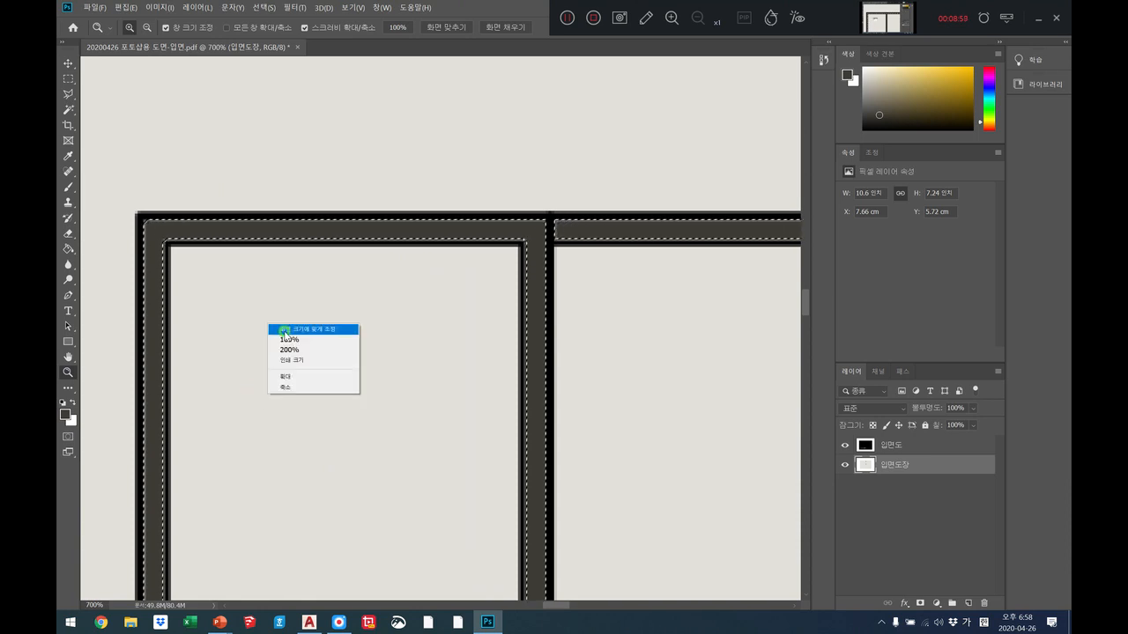
click(287, 328)
key(ctrl+d)
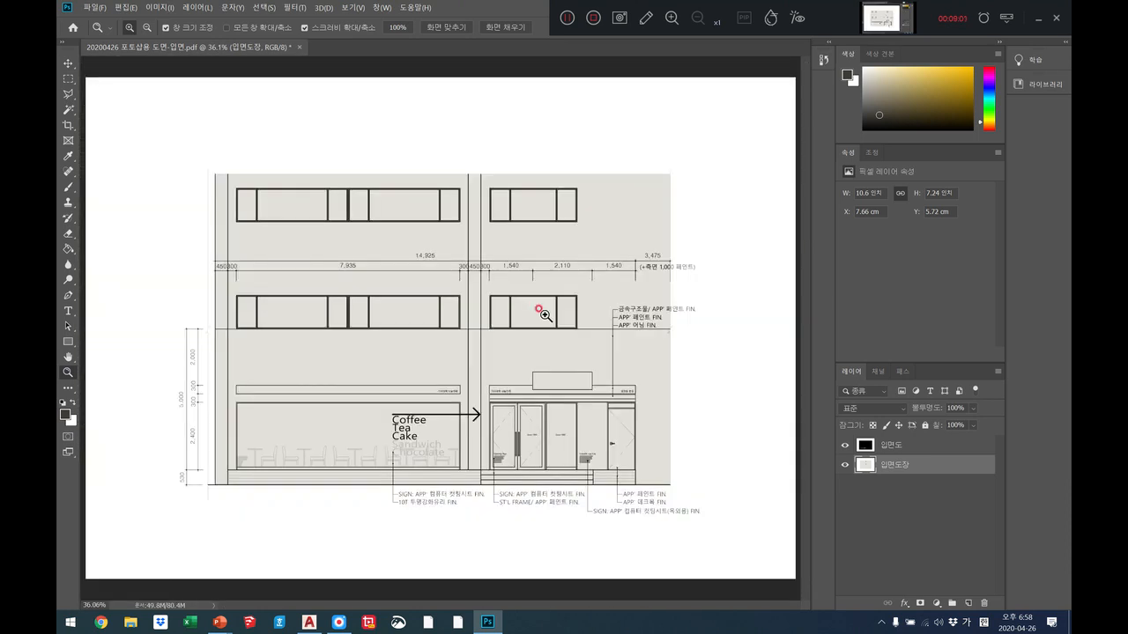
Step: Examine the dark gray frames of the wide and narrower windows on both upper floors
click(476, 377)
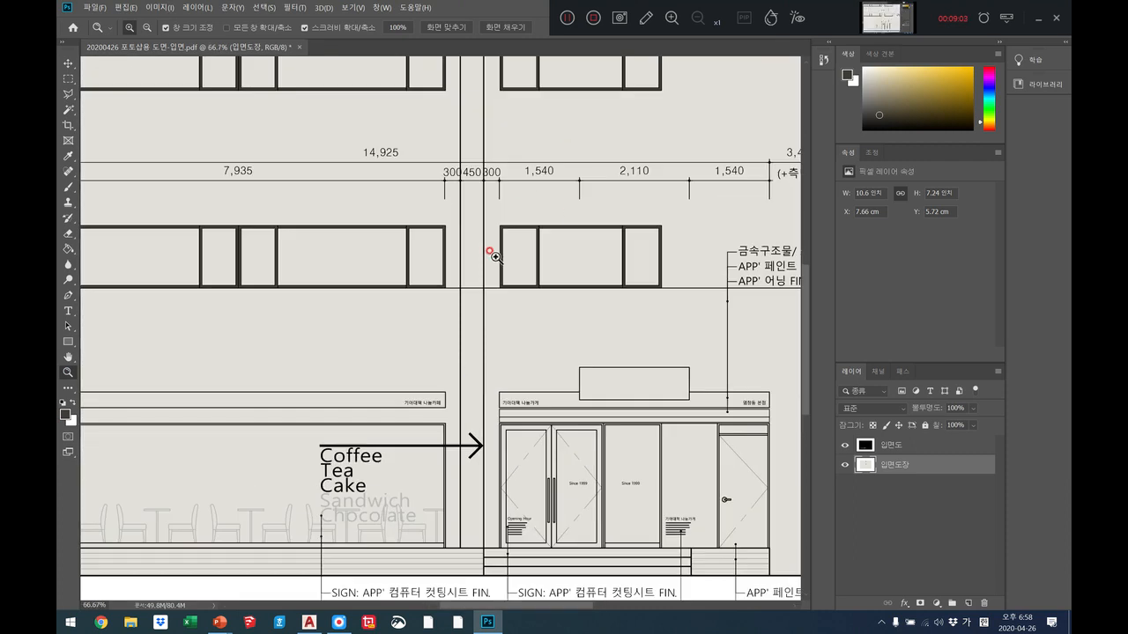
right_click(434, 342)
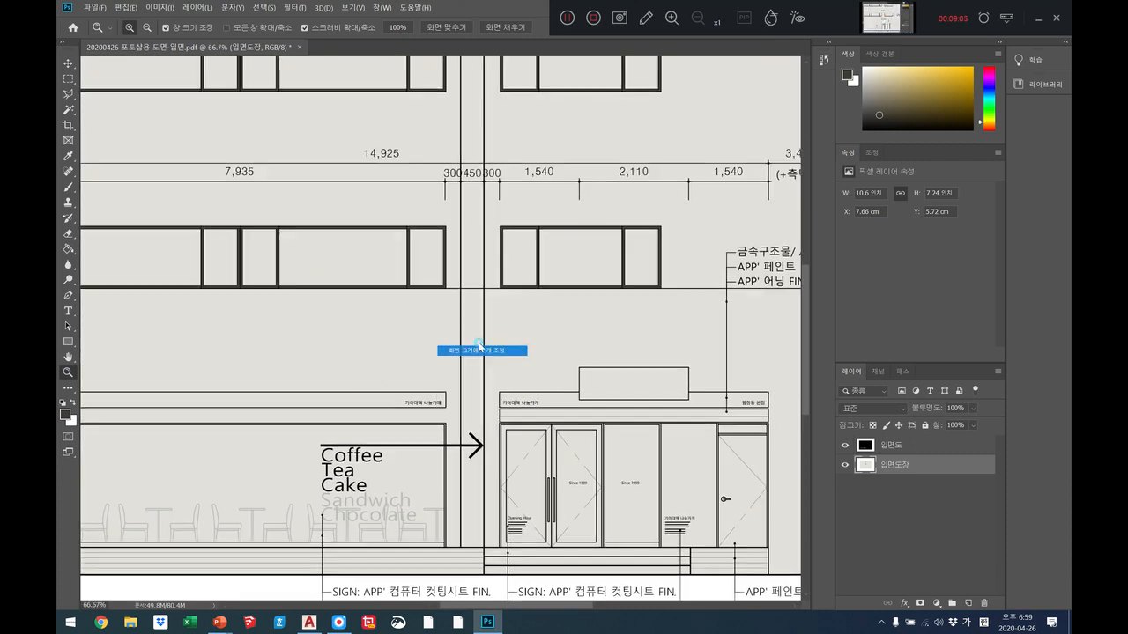
click(454, 345)
drag(265, 224, 262, 221)
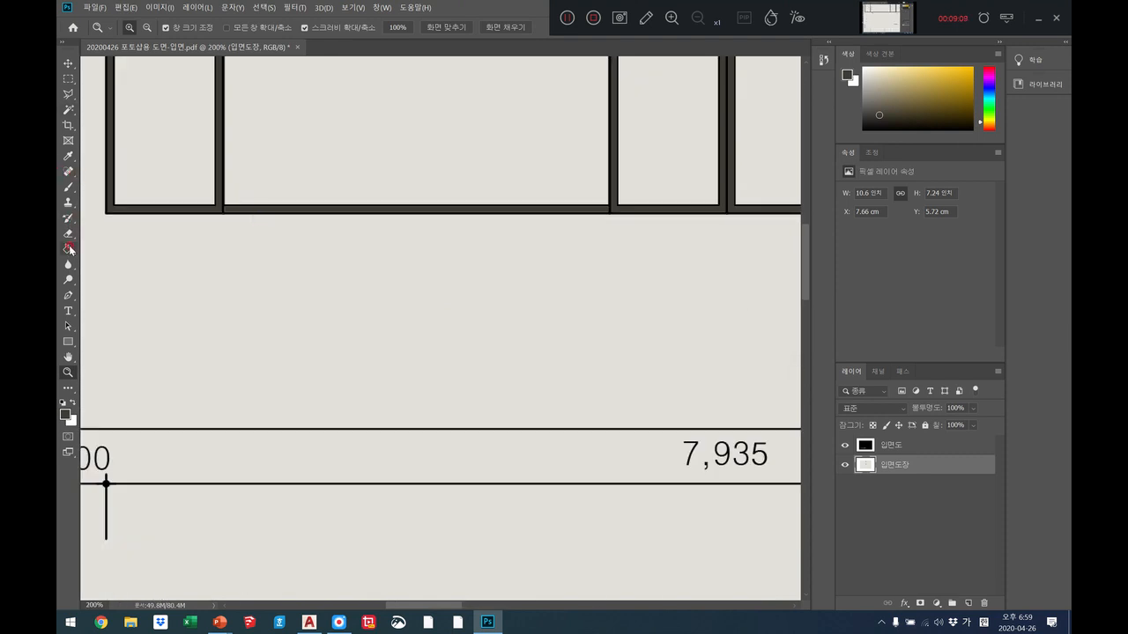
click(68, 79)
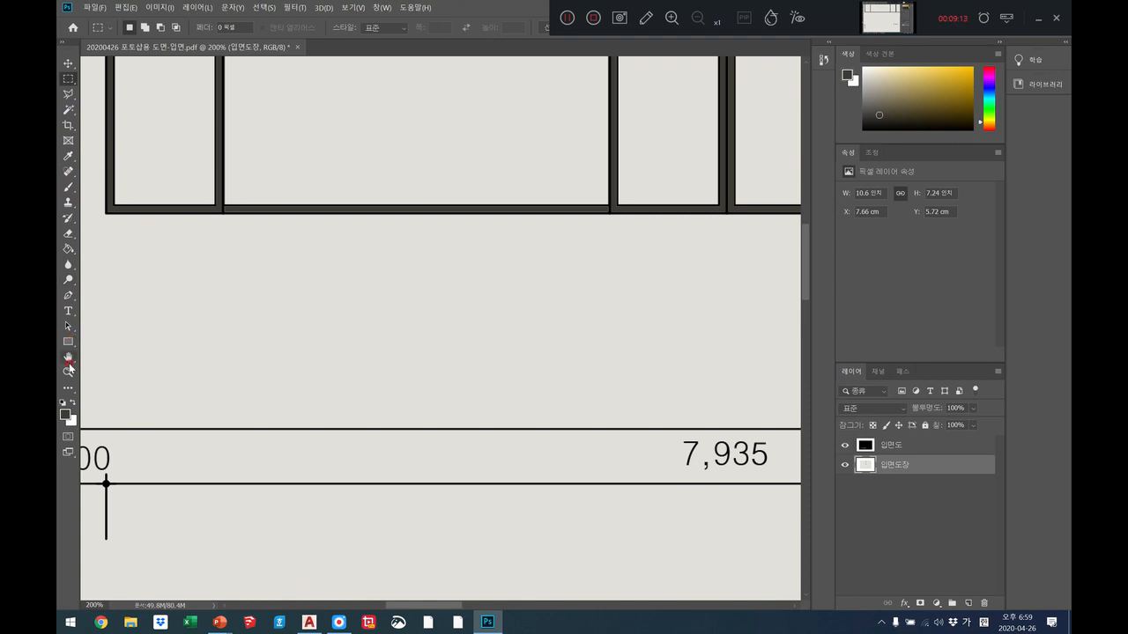
click(68, 356)
mouse_move(189, 302)
mouse_down()
mouse_move(249, 397)
mouse_move(168, 386)
mouse_up()
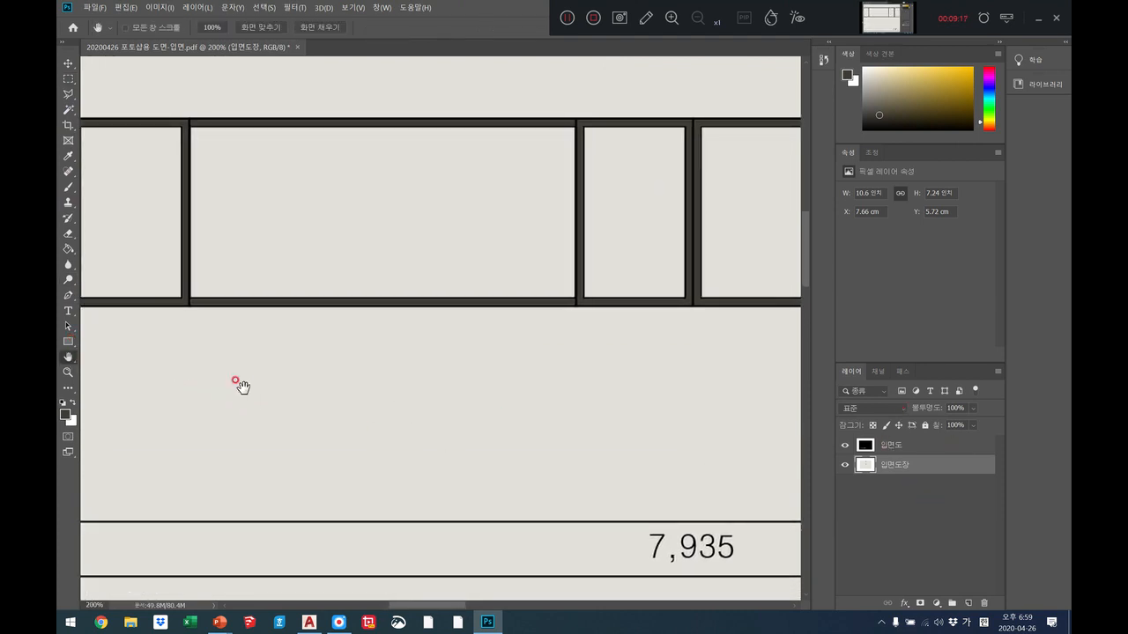
click(68, 371)
click(147, 27)
click(370, 257)
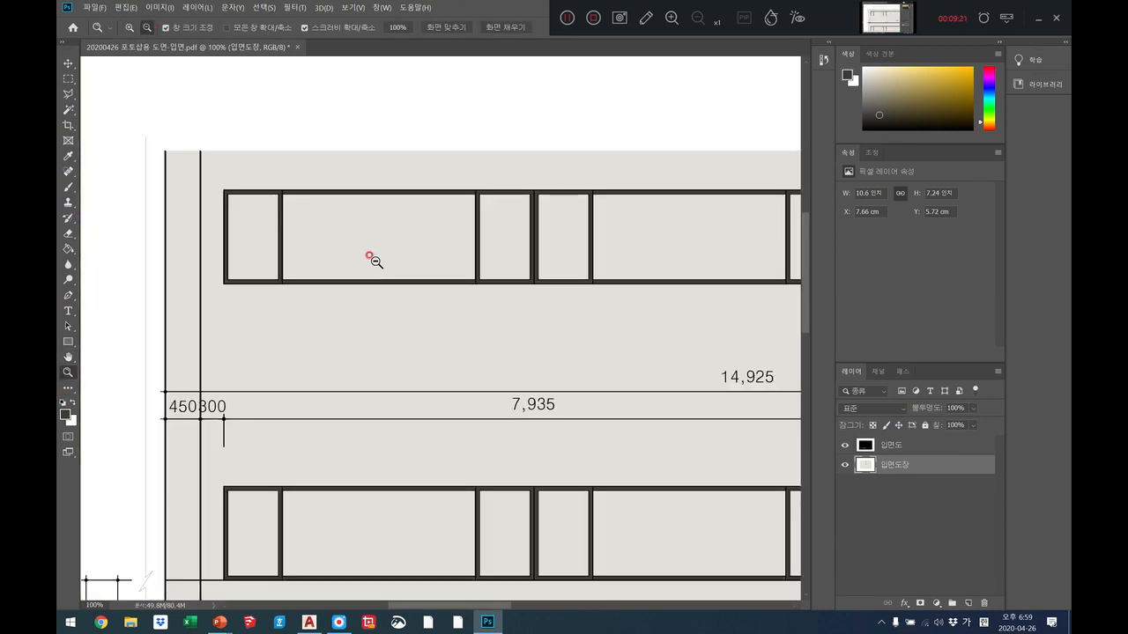
click(370, 256)
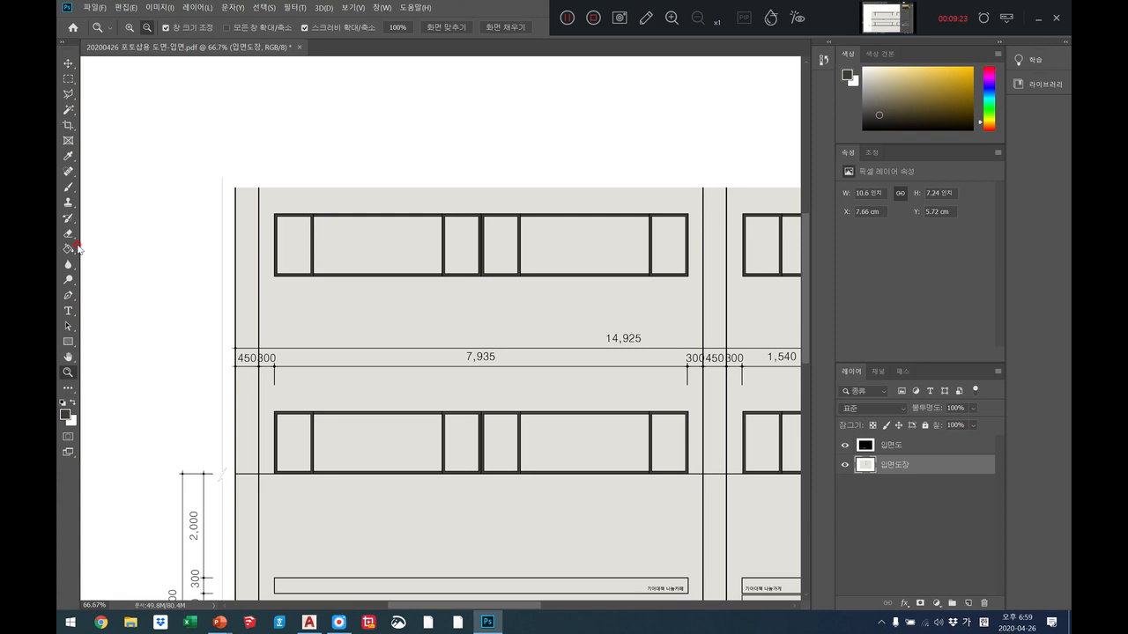
click(132, 28)
drag(250, 191, 249, 127)
drag(523, 310, 534, 355)
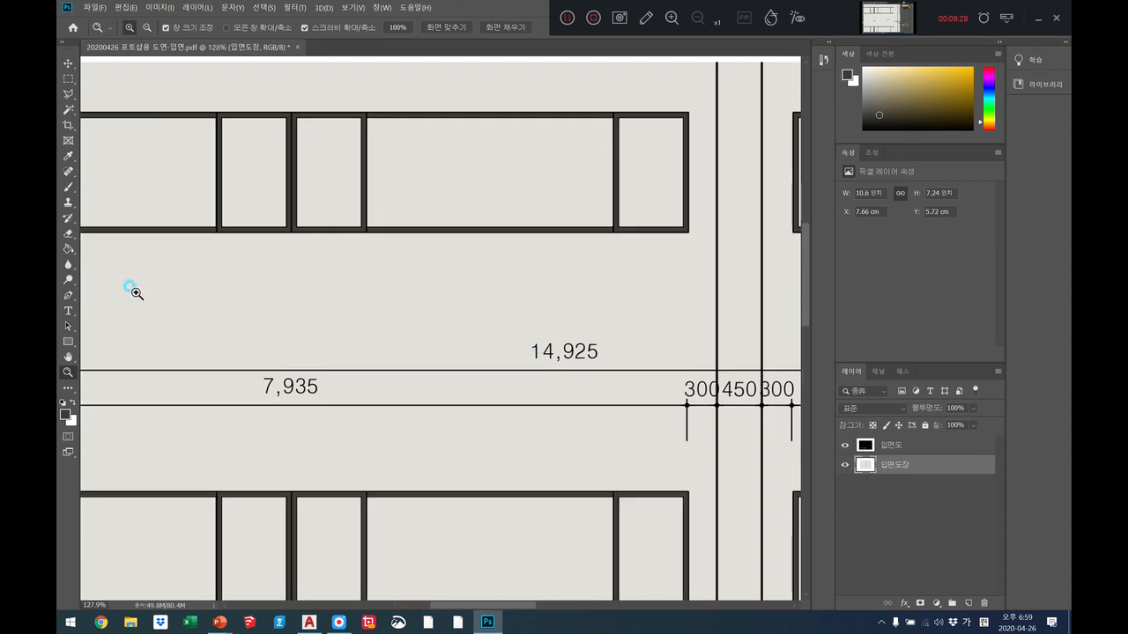
Step: Select the three left panes of the wide top-floor window with the Magic Wand on the 입면도 layer
click(67, 357)
drag(182, 308, 423, 367)
right_click(971, 467)
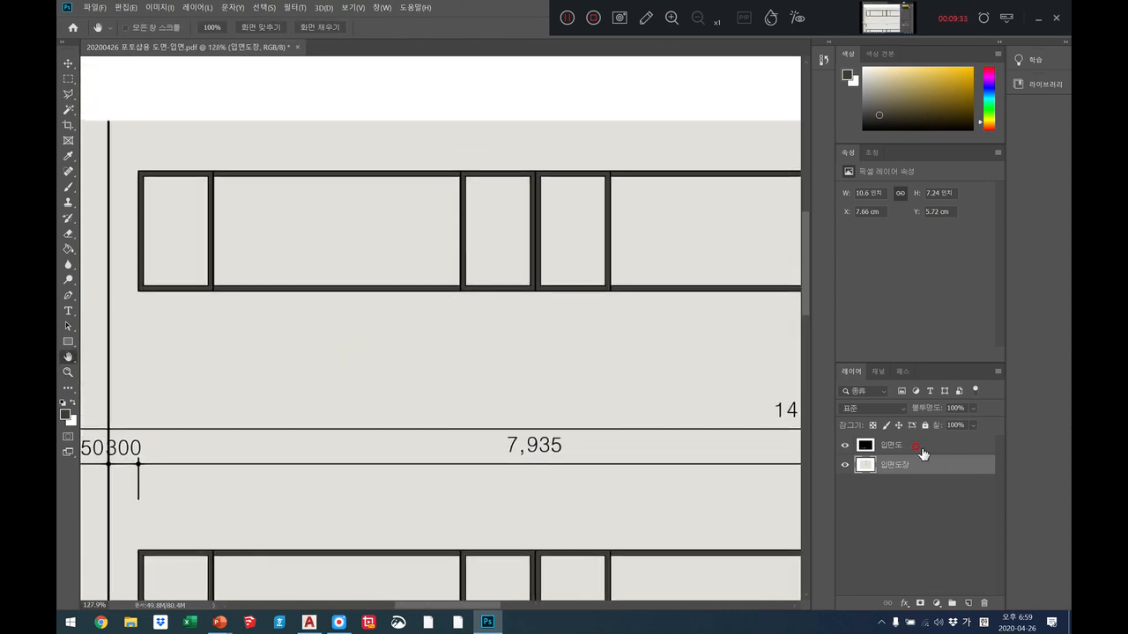
click(919, 448)
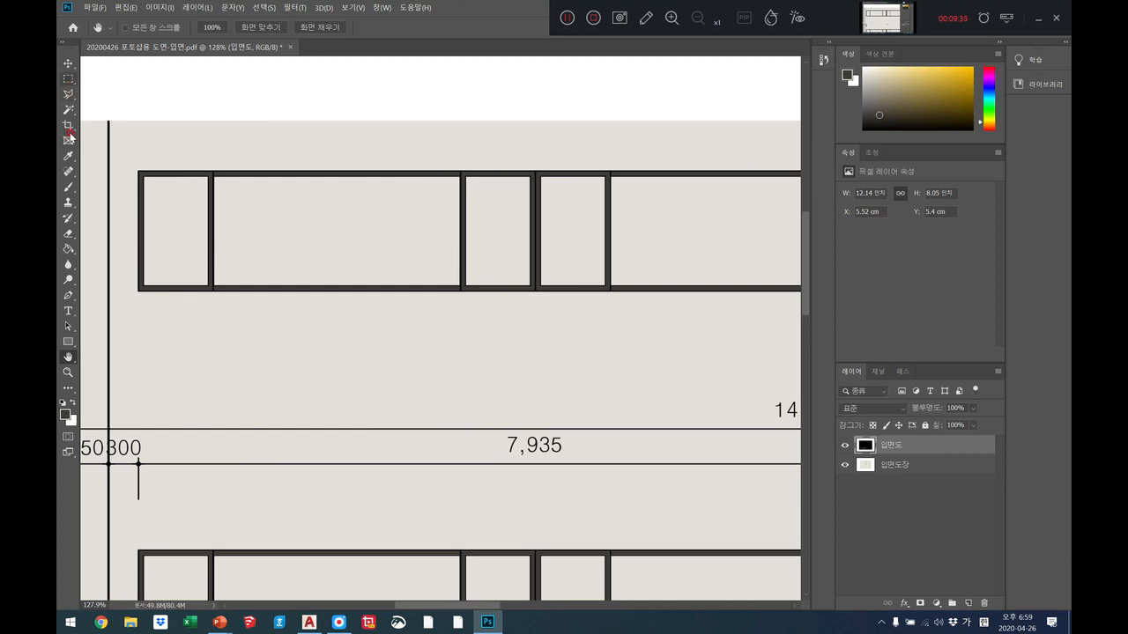
click(68, 111)
shift+click(151, 233)
shift+click(485, 232)
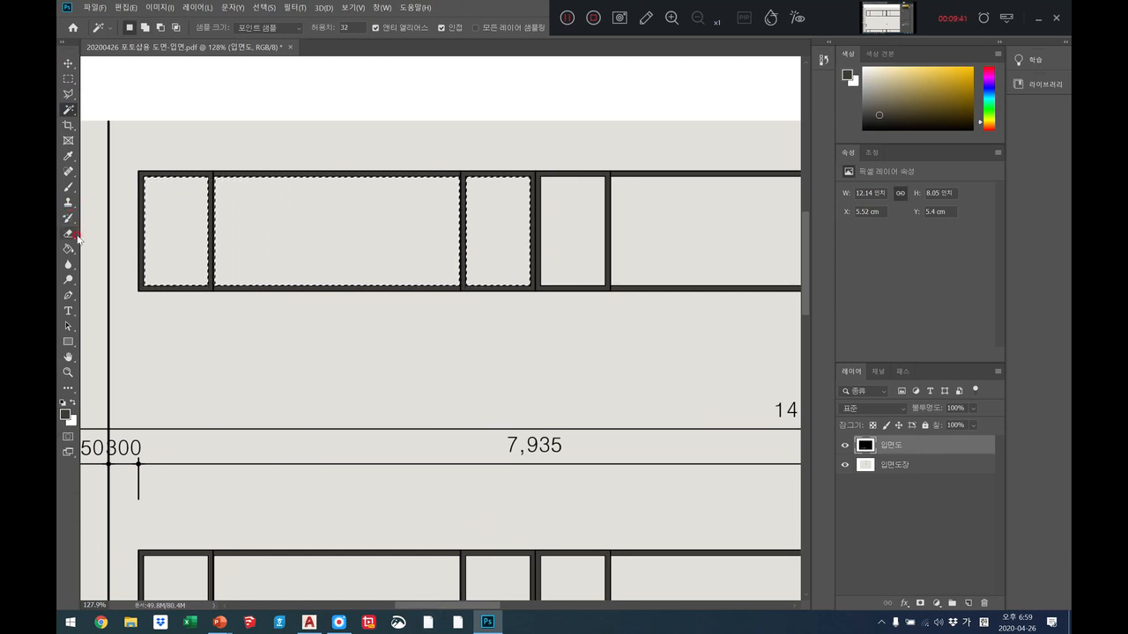
Step: Set up the Gradient tool with a gradient from muted teal to white
right_click(75, 251)
click(97, 248)
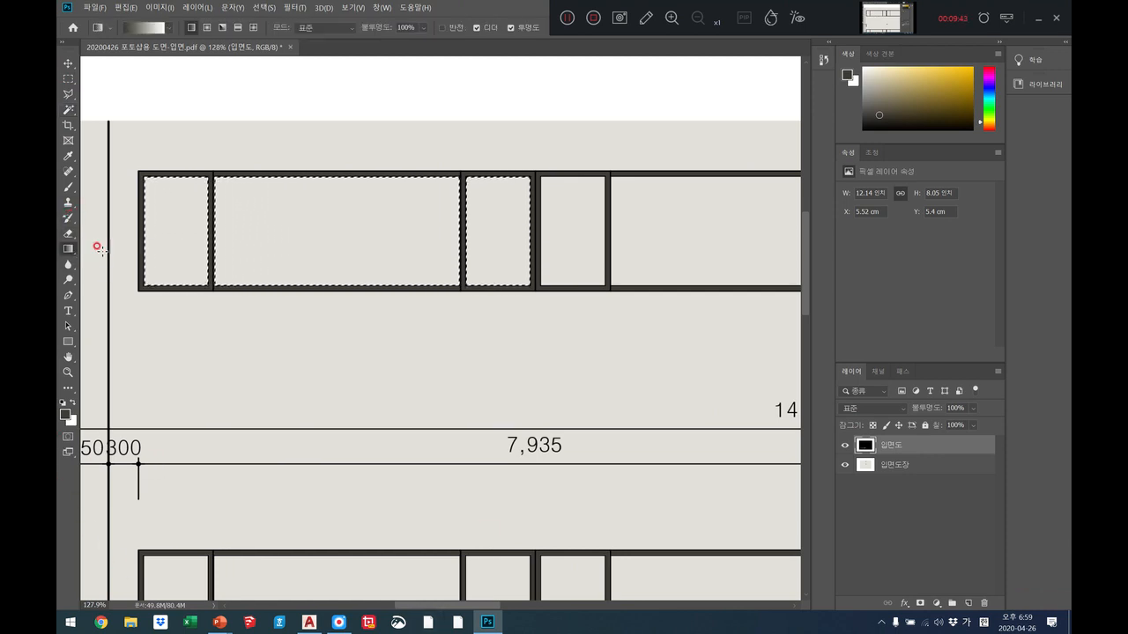
click(126, 30)
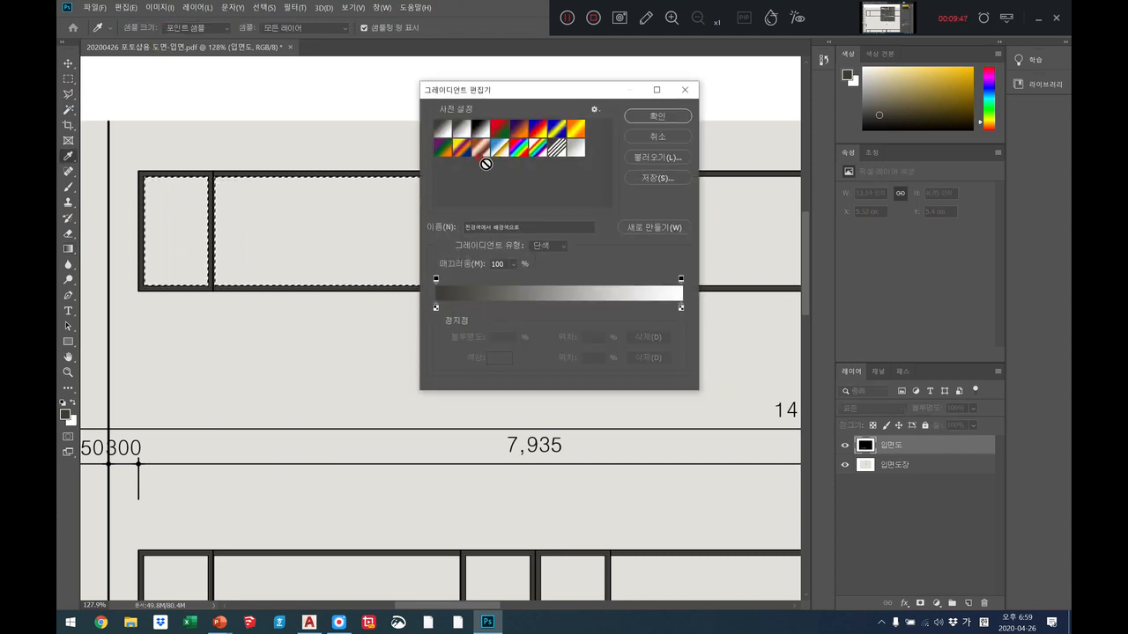
click(437, 282)
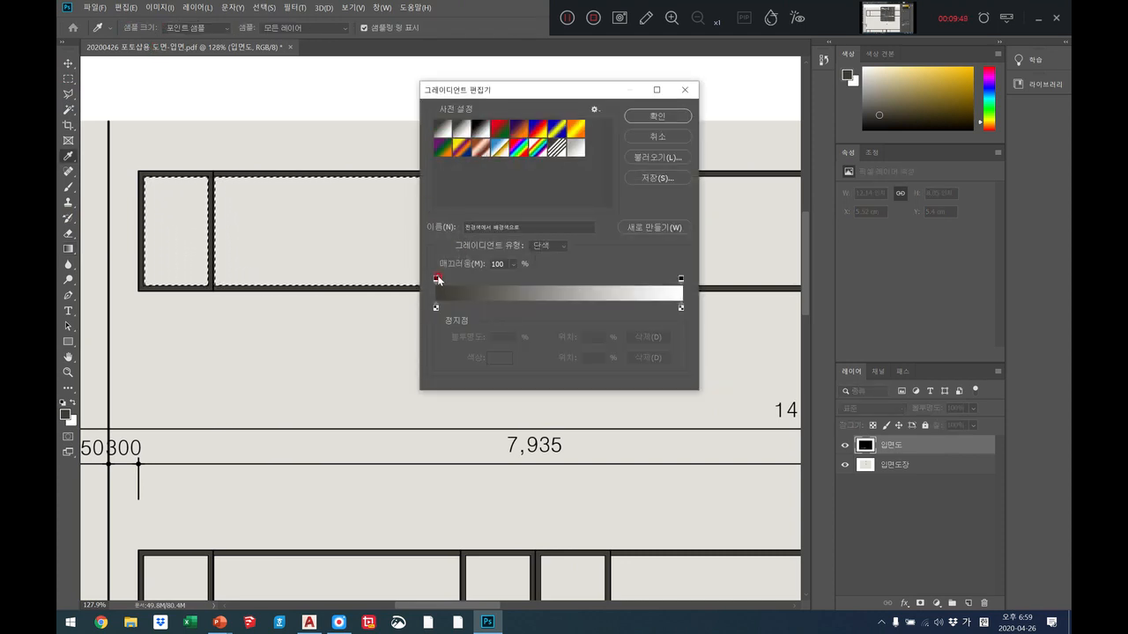
click(436, 280)
click(435, 280)
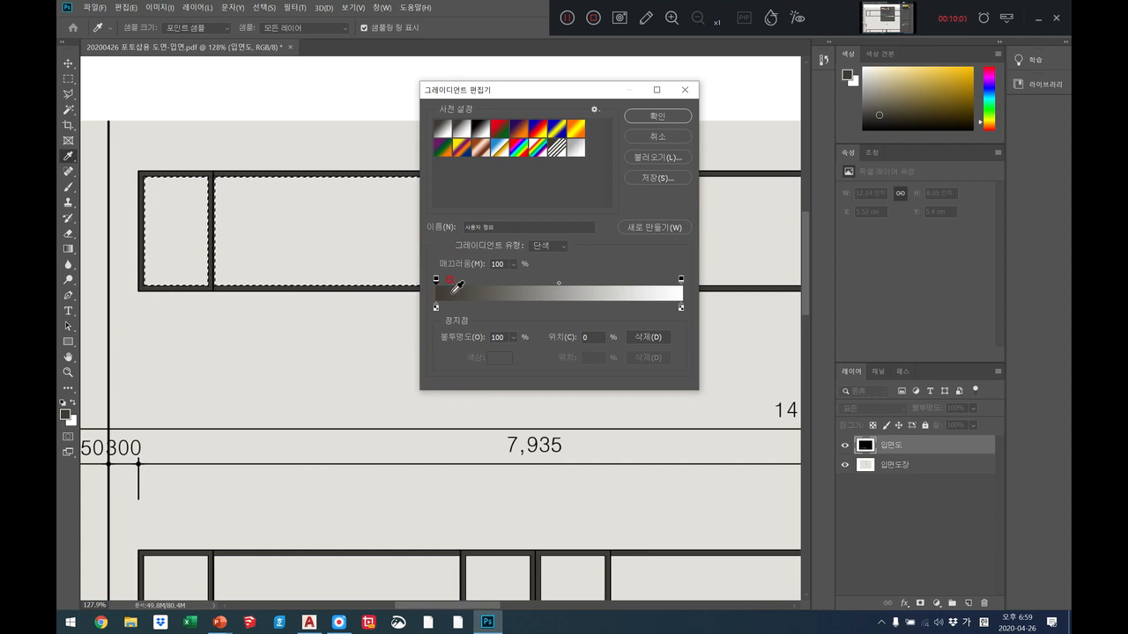
click(435, 308)
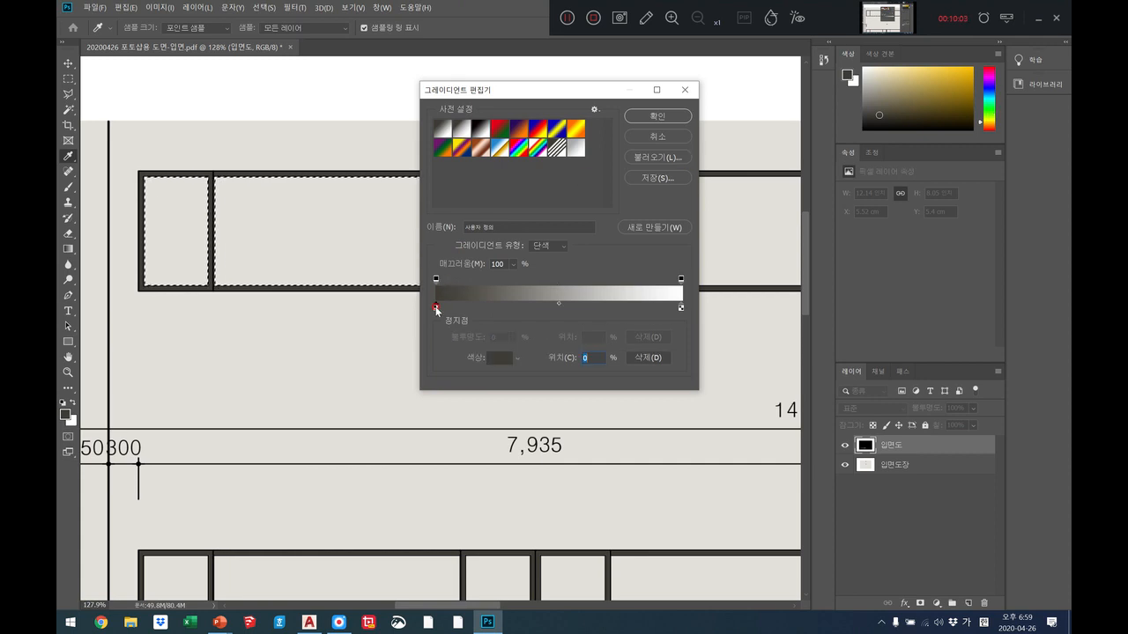
click(499, 357)
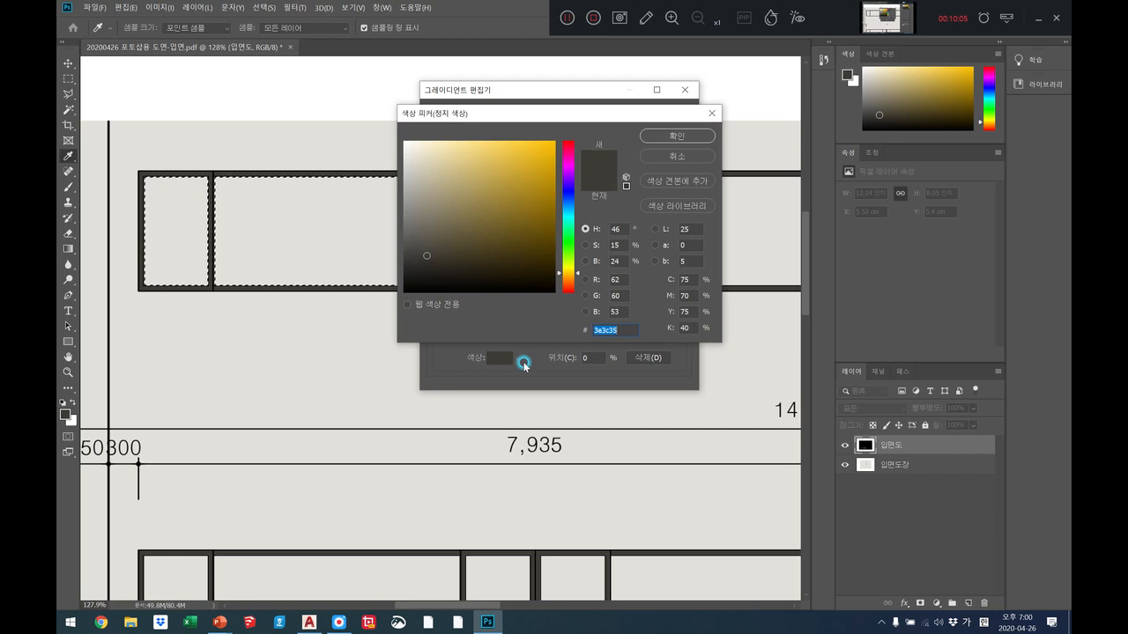
click(568, 219)
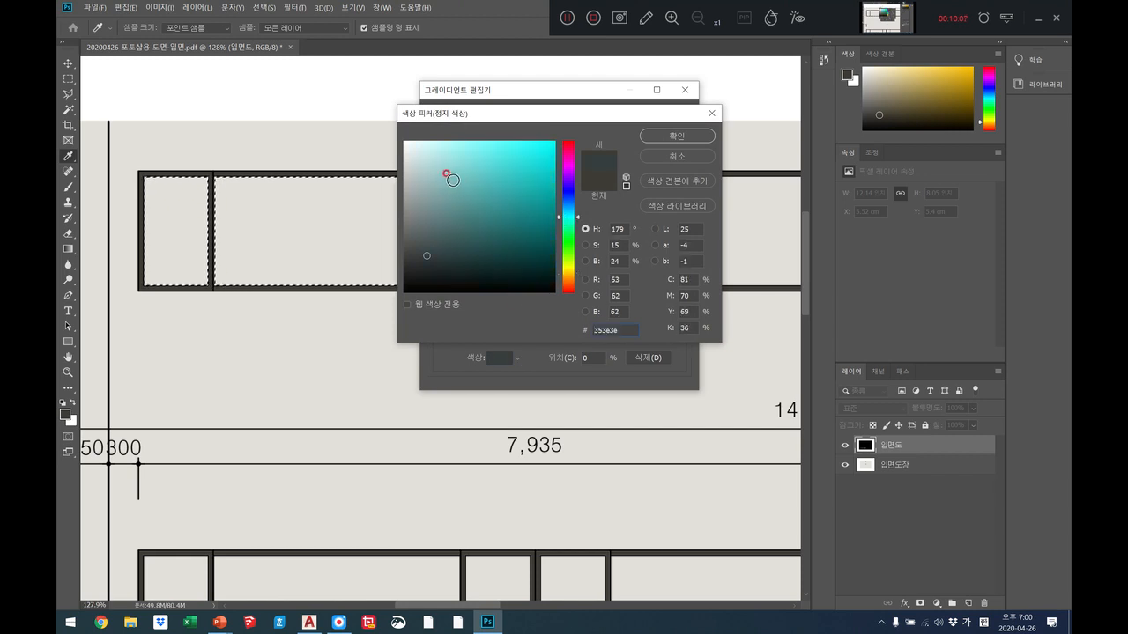
click(450, 180)
click(663, 136)
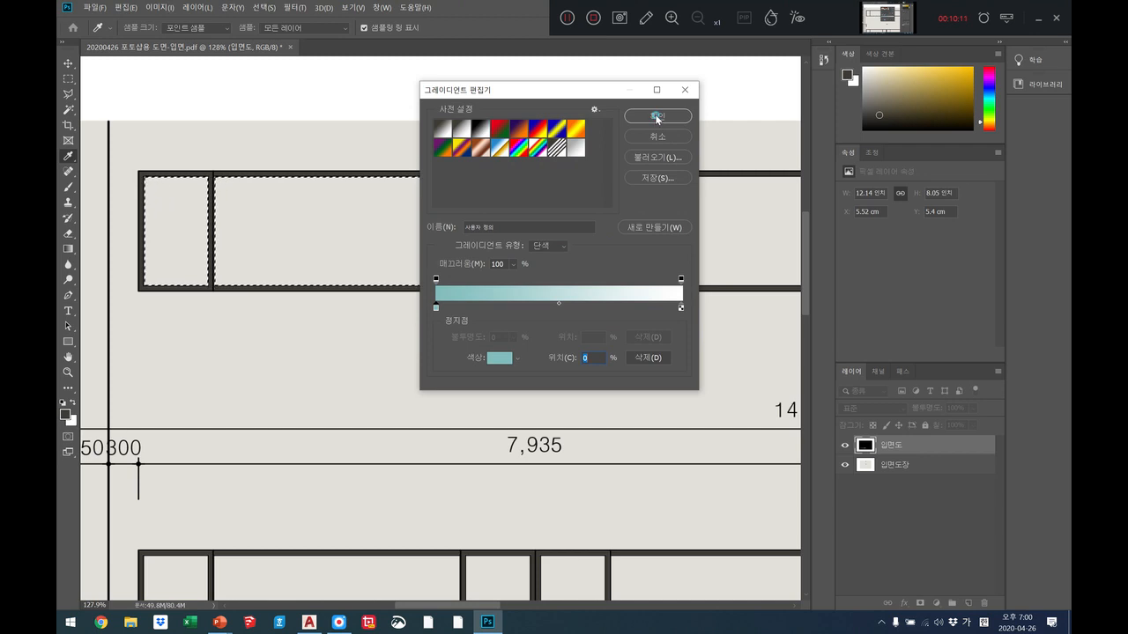
click(656, 116)
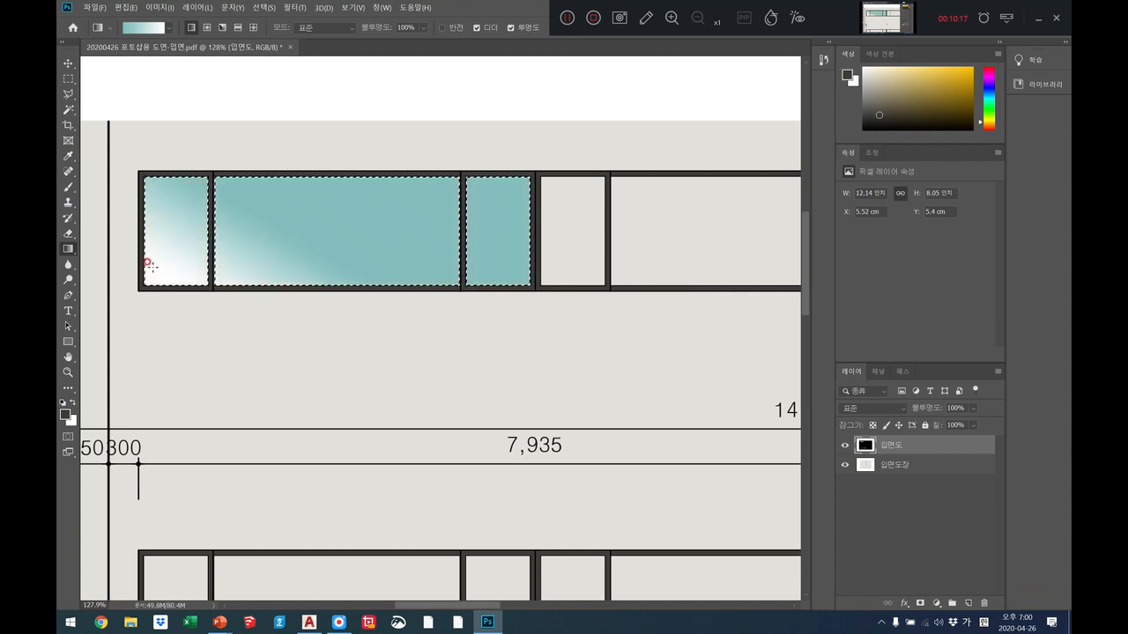
Step: Undo the diagonal teal gradient and refill the three selected panes with it horizontally, teal on the left
click(119, 7)
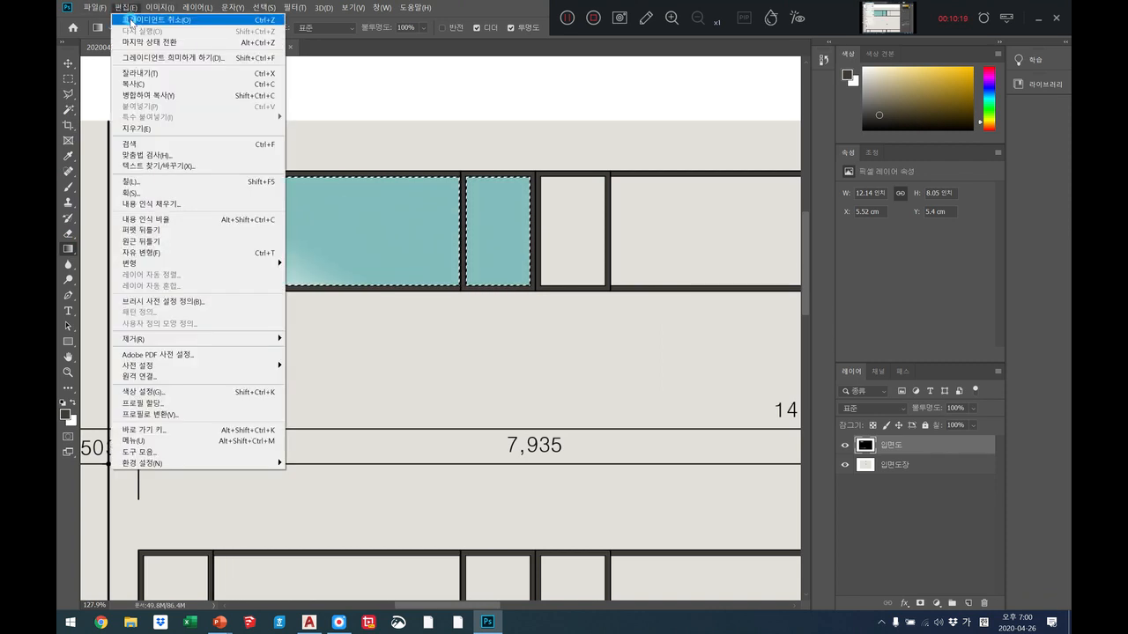
click(130, 19)
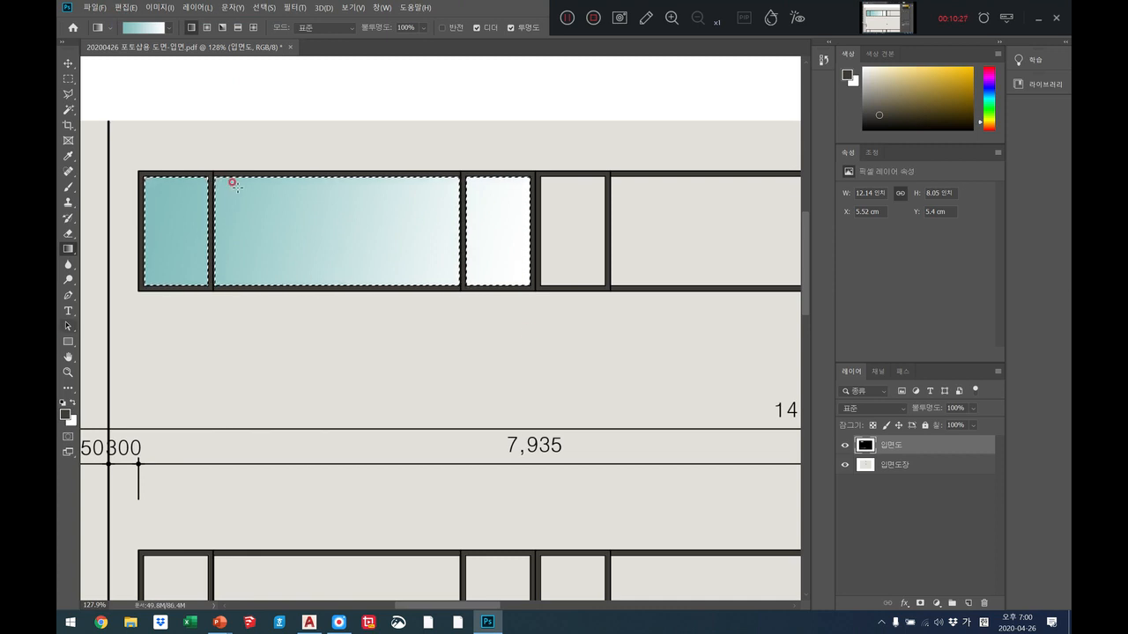
Step: Change the gradient's start color to light cyan #9cedec and refill the three selected panes from left to right
click(123, 30)
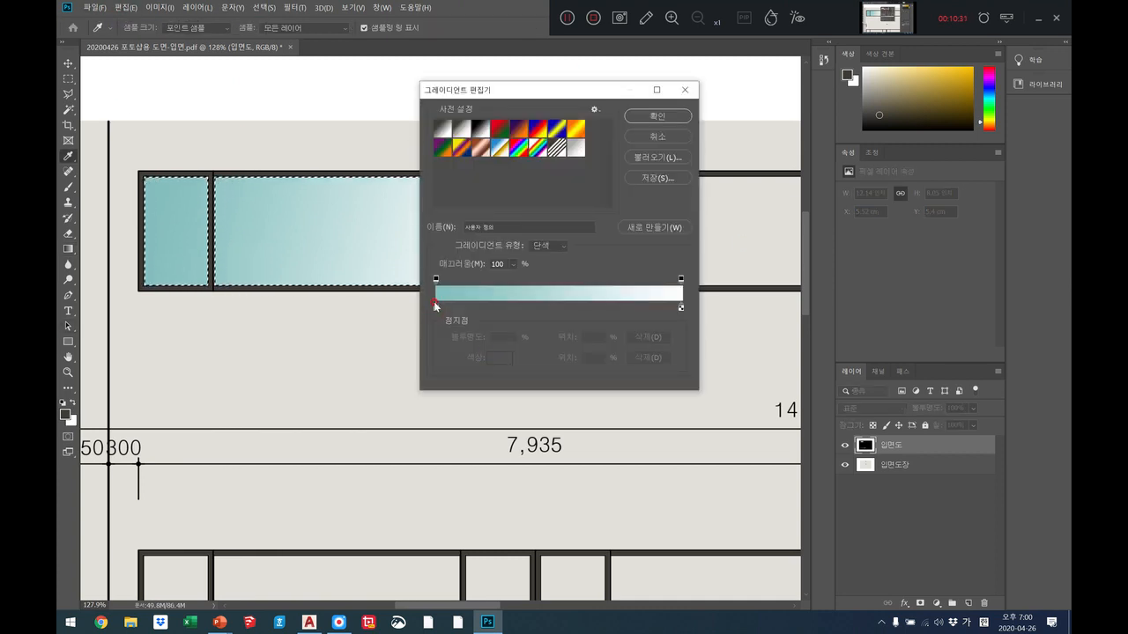
click(435, 308)
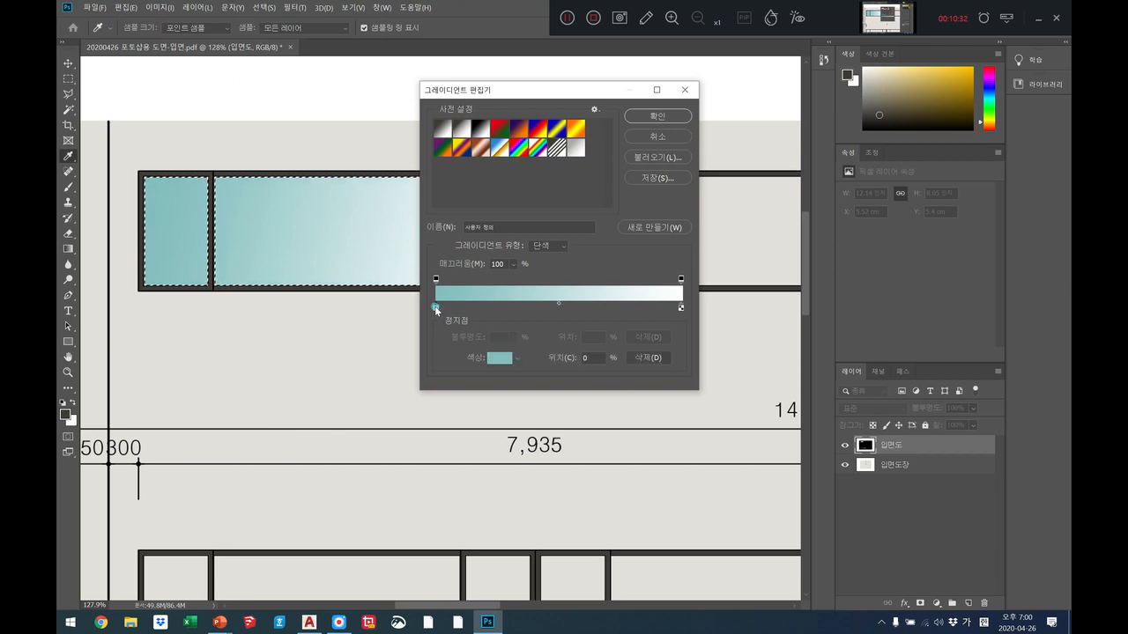
click(499, 358)
click(455, 152)
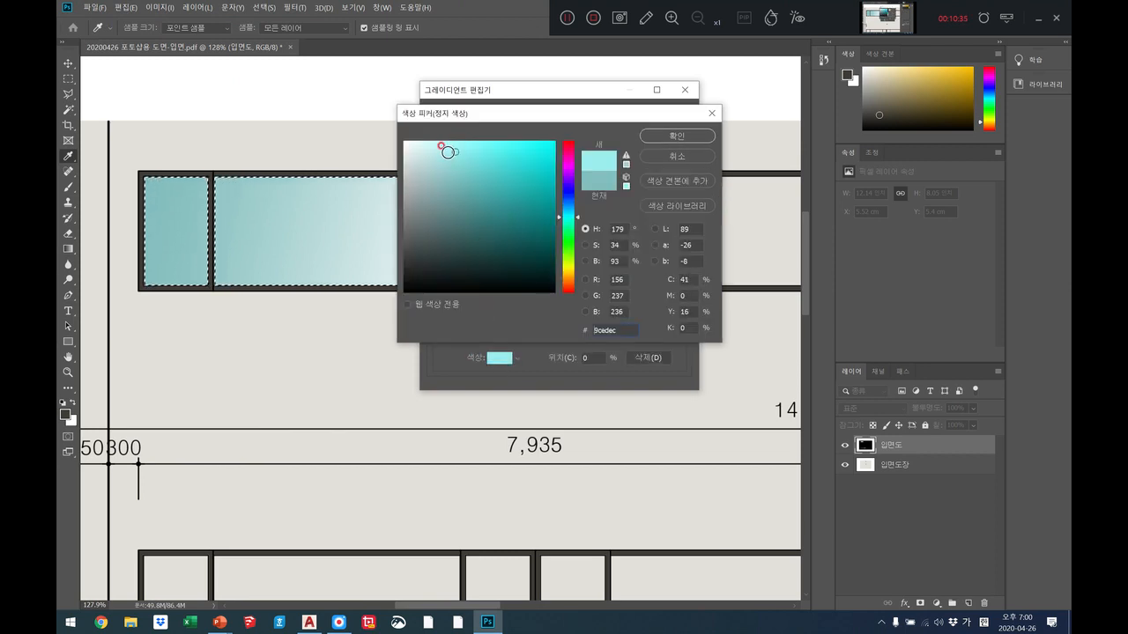
click(668, 137)
click(653, 121)
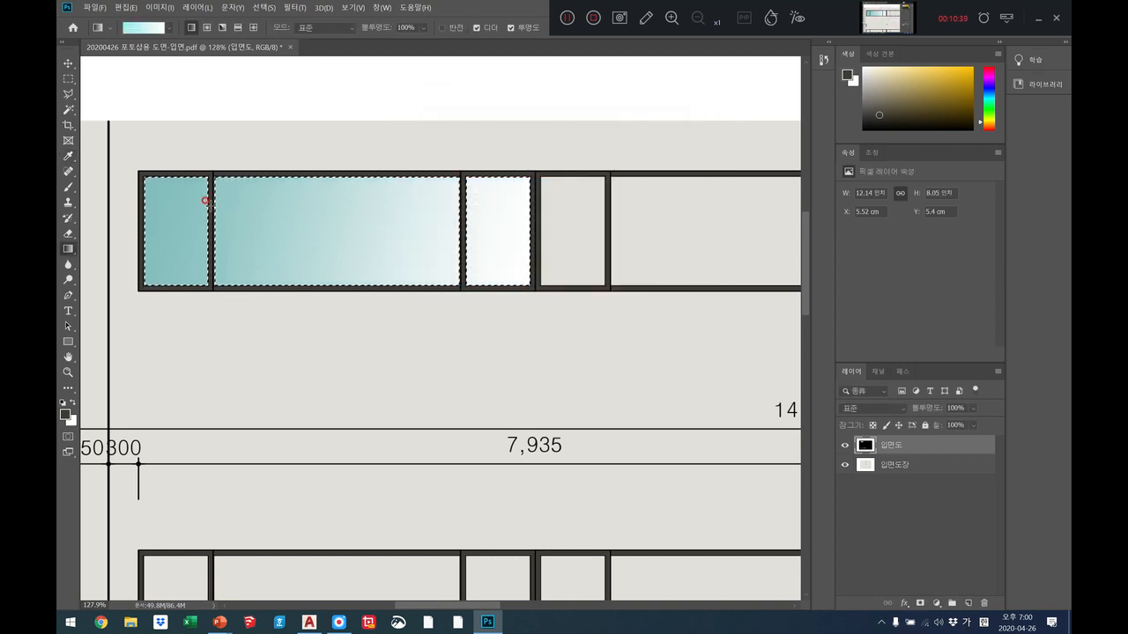
drag(228, 238, 506, 265)
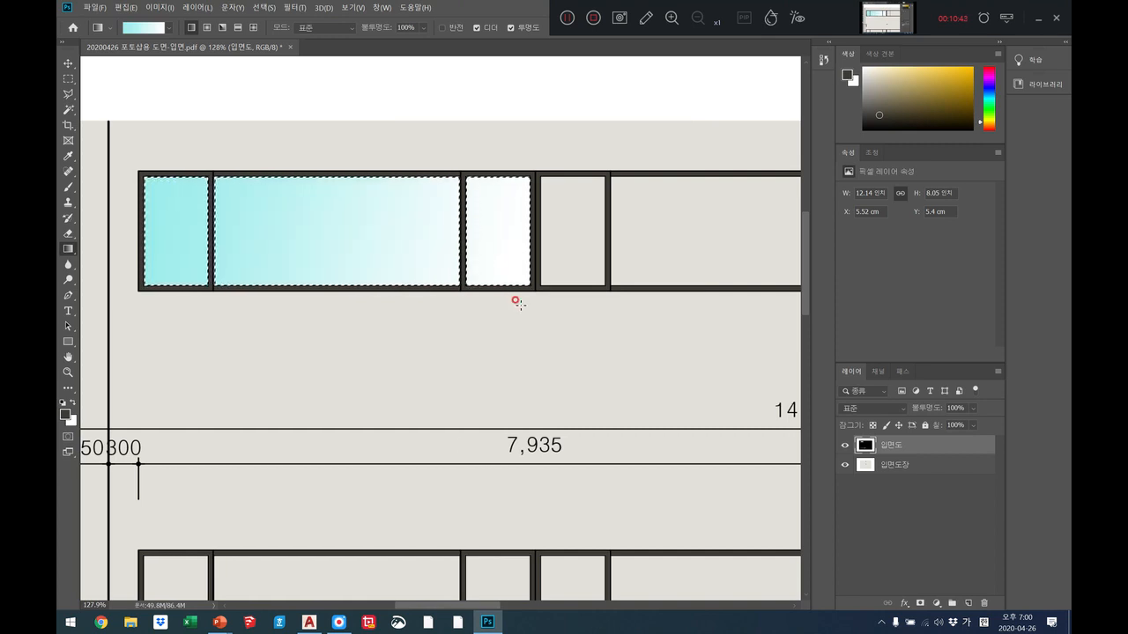
drag(161, 265, 349, 240)
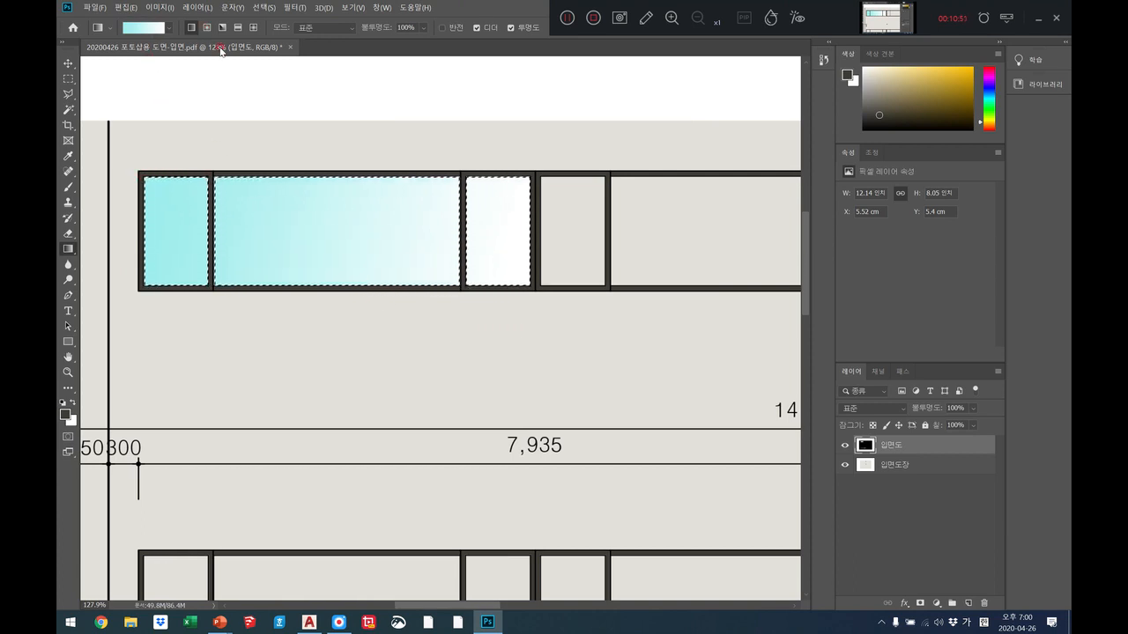
Step: Change the gradient's start color to a paler cyan and apply it to the three selected top-floor panes
click(69, 371)
right_click(245, 355)
click(270, 365)
click(372, 243)
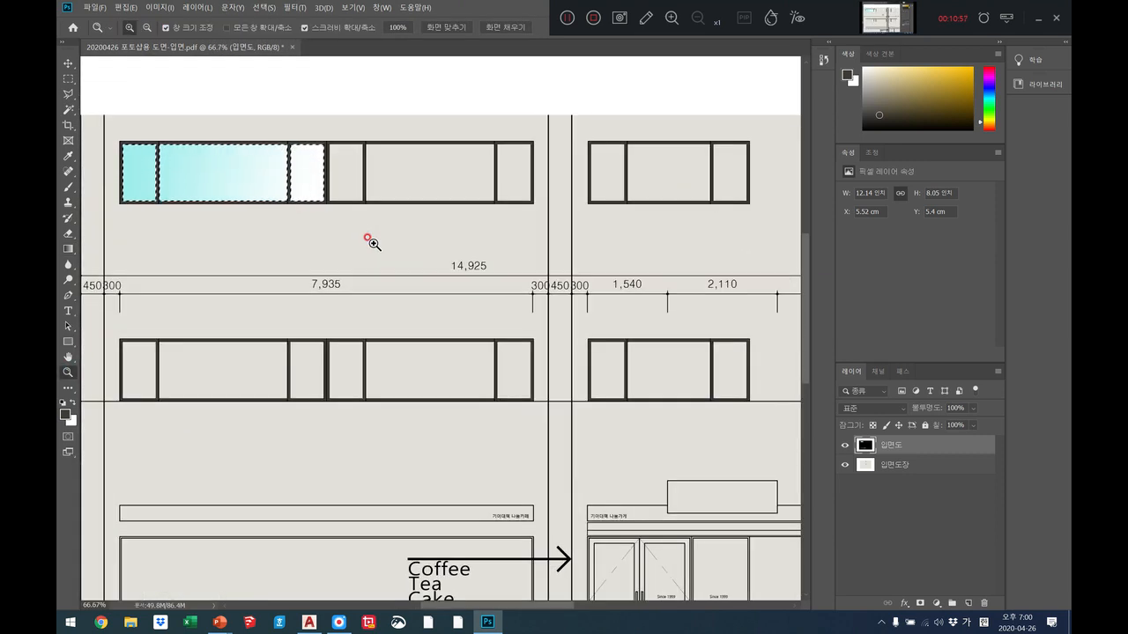
click(67, 250)
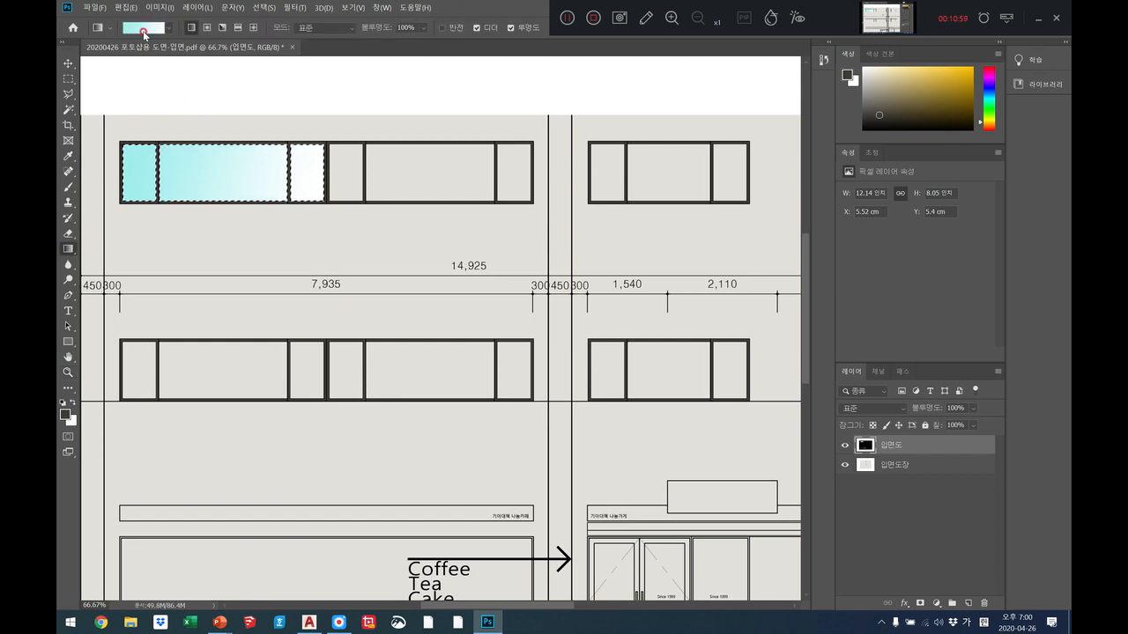
click(124, 28)
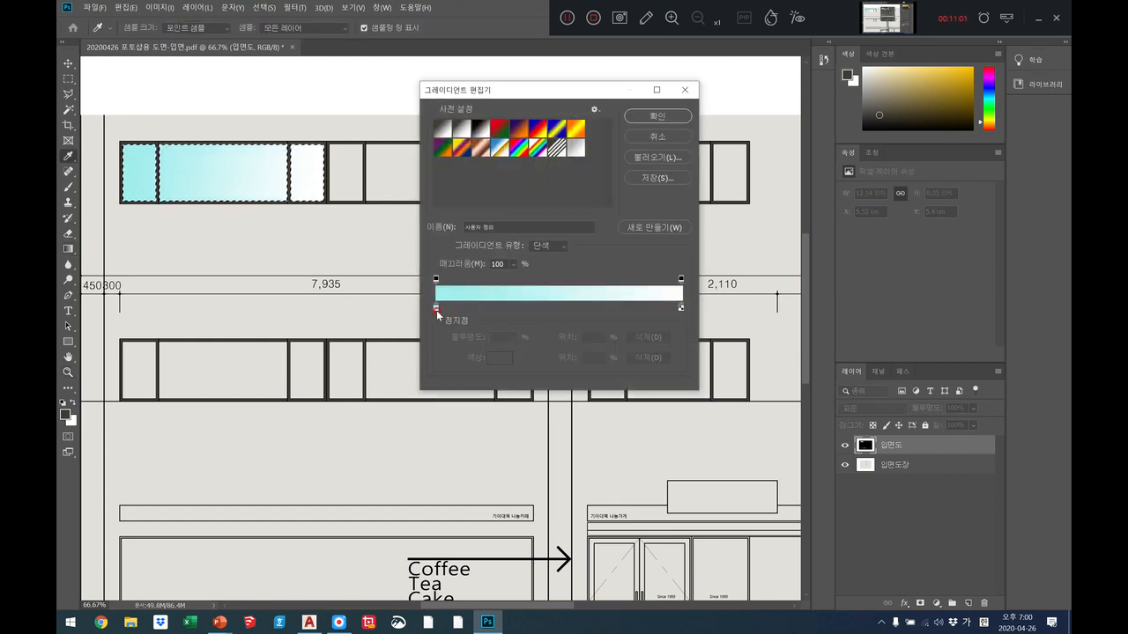
click(435, 309)
click(501, 358)
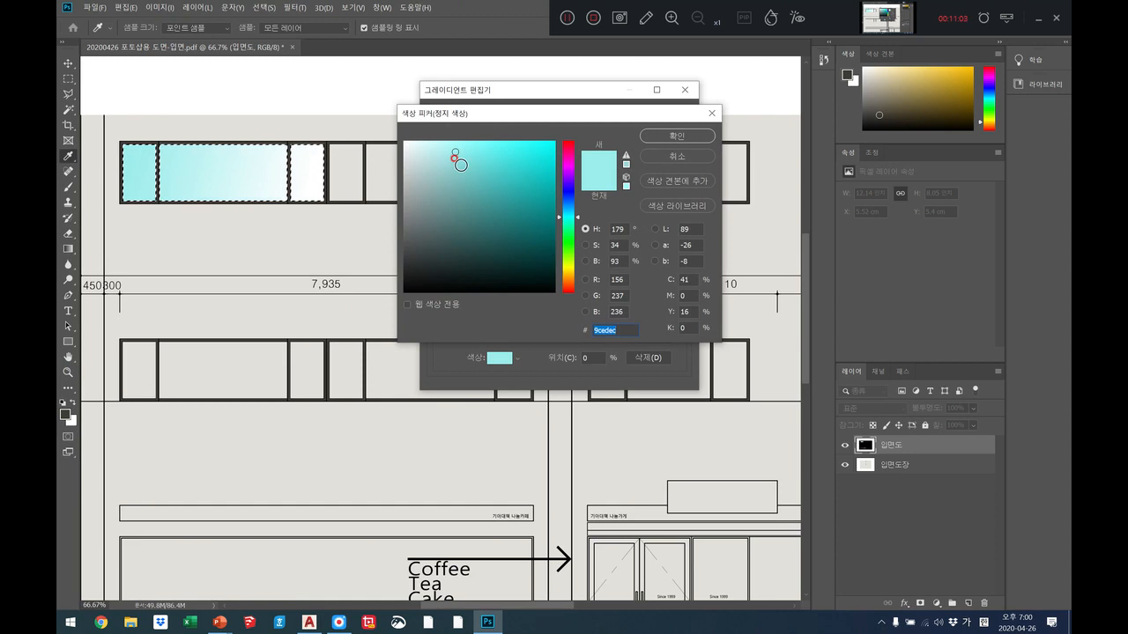
click(431, 151)
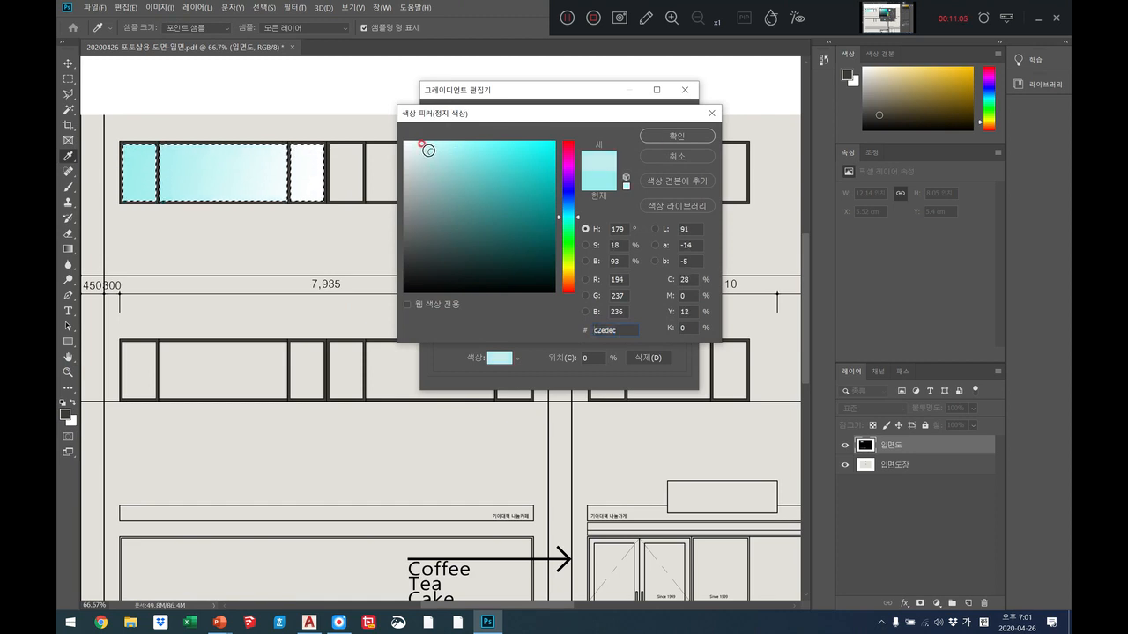
click(418, 146)
click(651, 138)
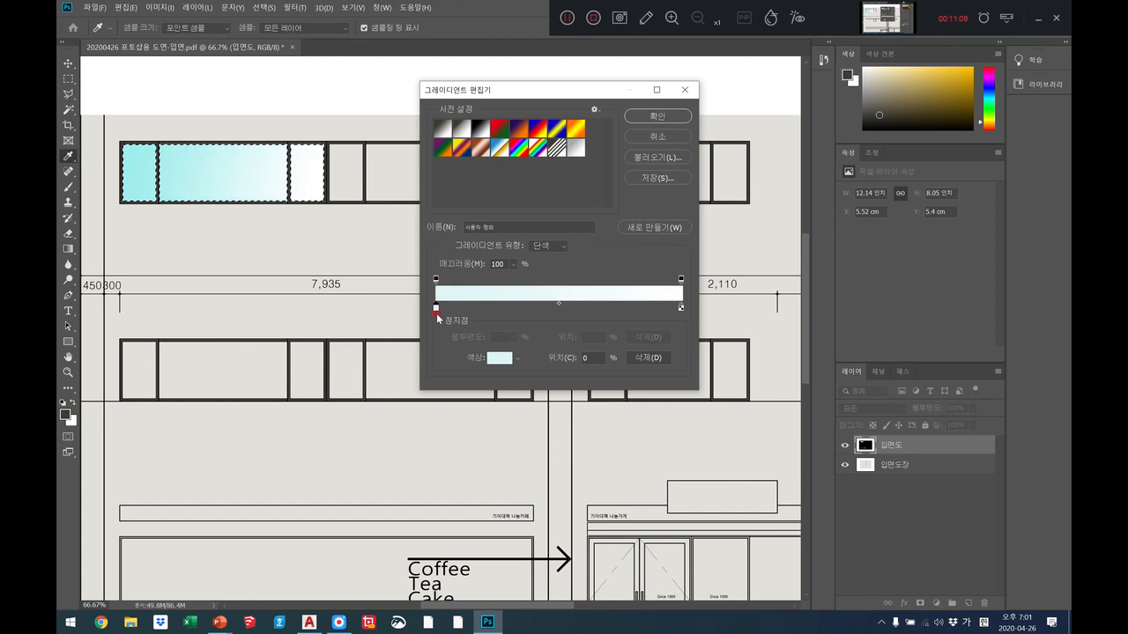
click(497, 363)
click(426, 149)
click(651, 138)
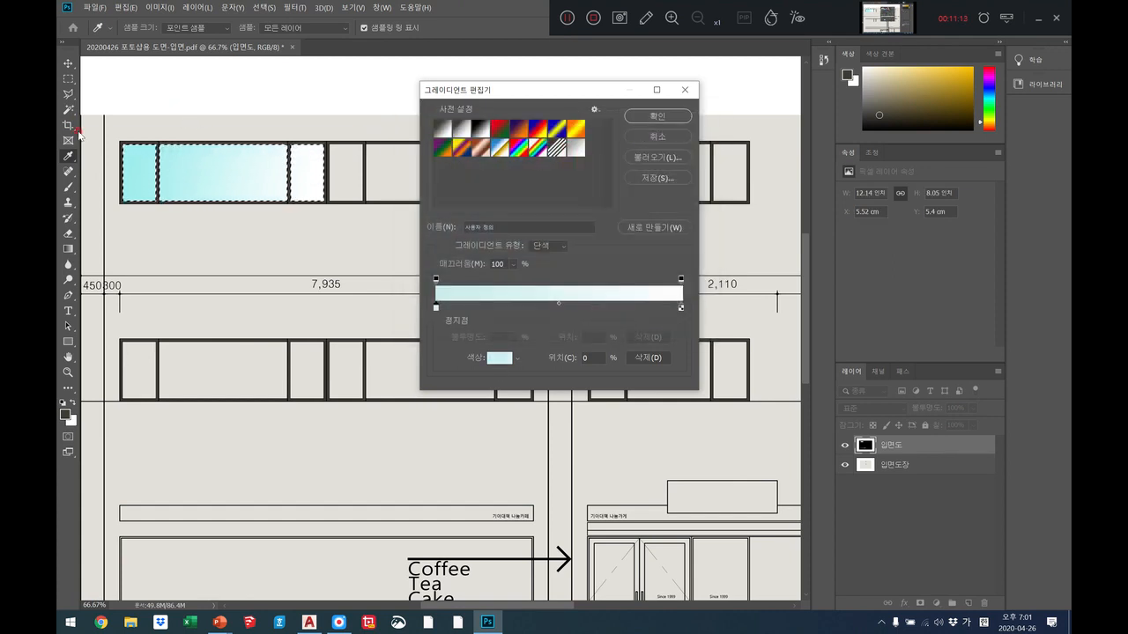
click(668, 123)
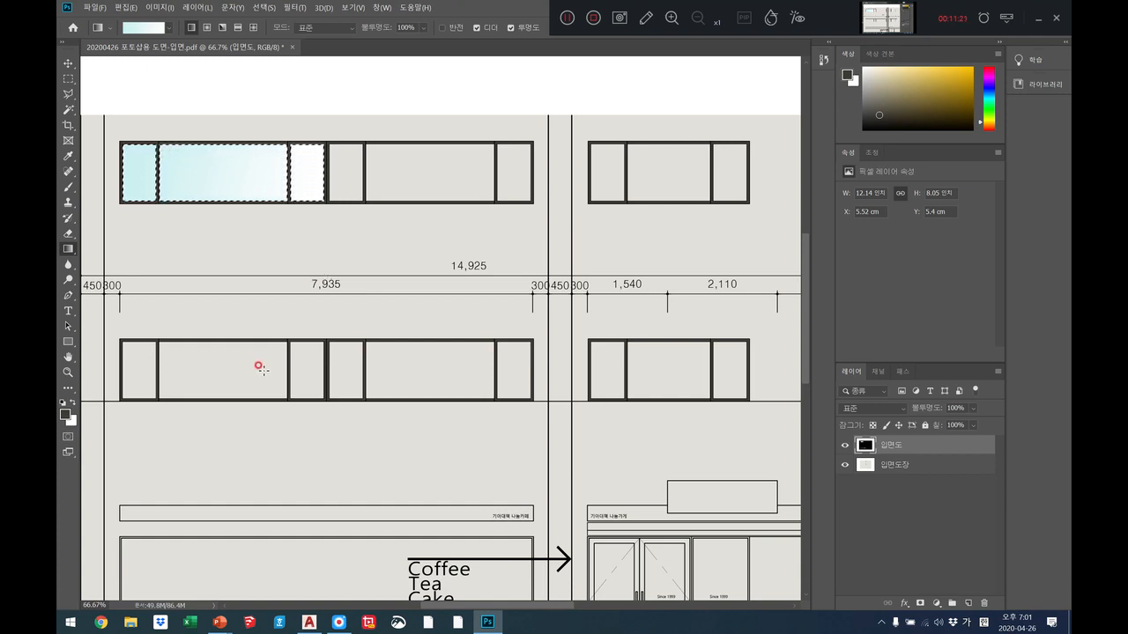
Step: Copy the gradient-filled glass to the right half of the wide top-floor window and down to the wide window below
drag(232, 178, 436, 176)
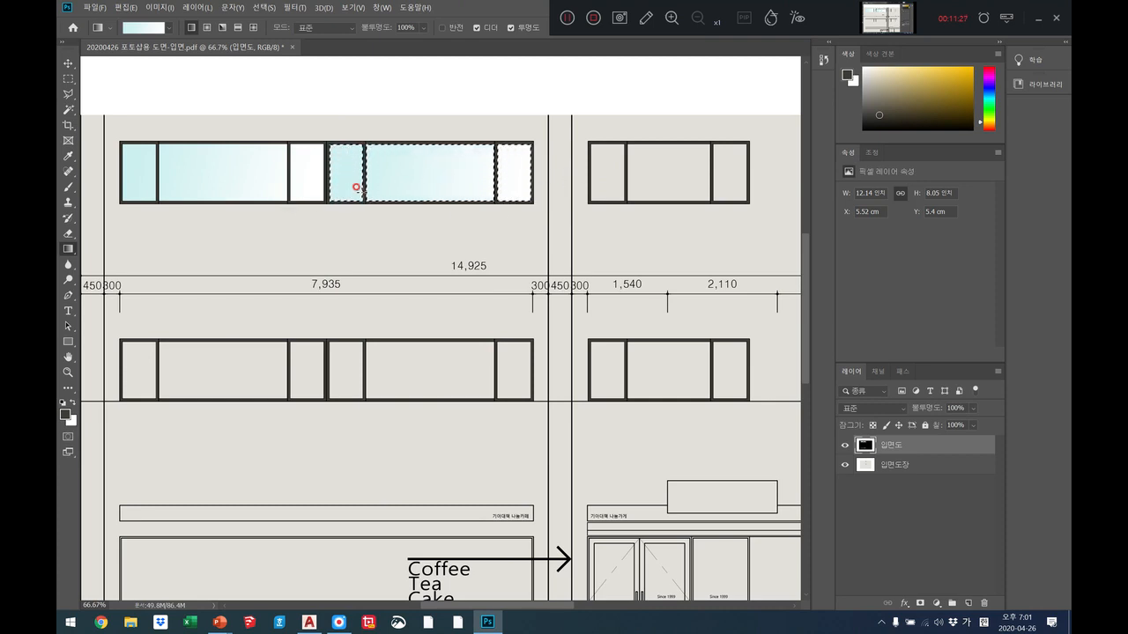
drag(371, 191, 387, 361)
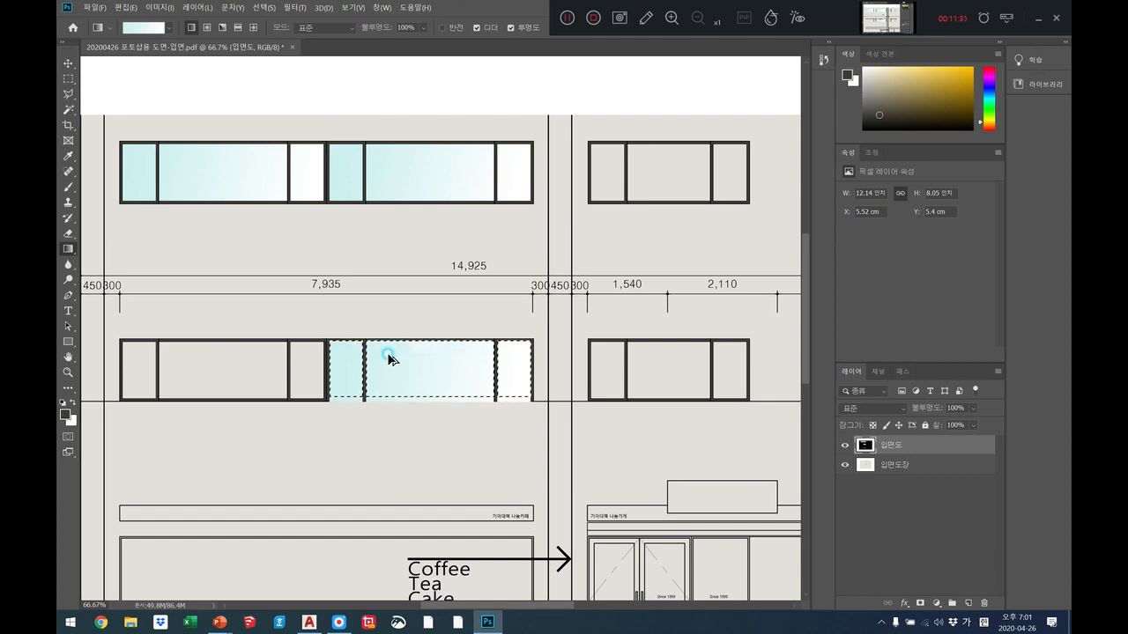
click(126, 7)
click(132, 19)
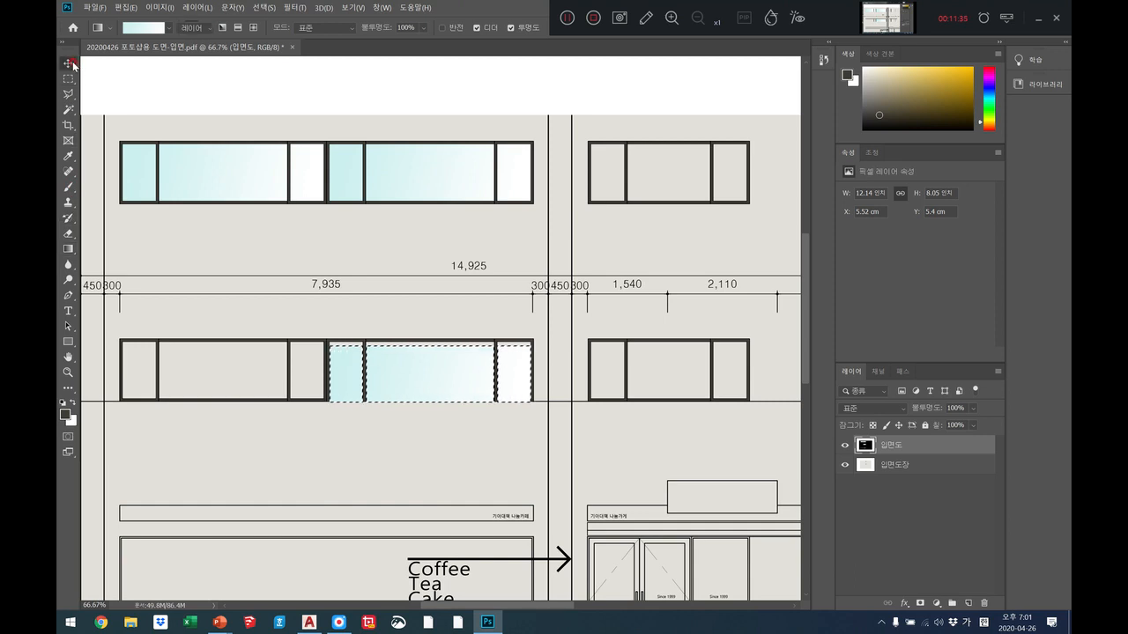
Step: Align the copied glass with the frame openings in the right half of the wide lower window
key(v)
drag(378, 371, 378, 361)
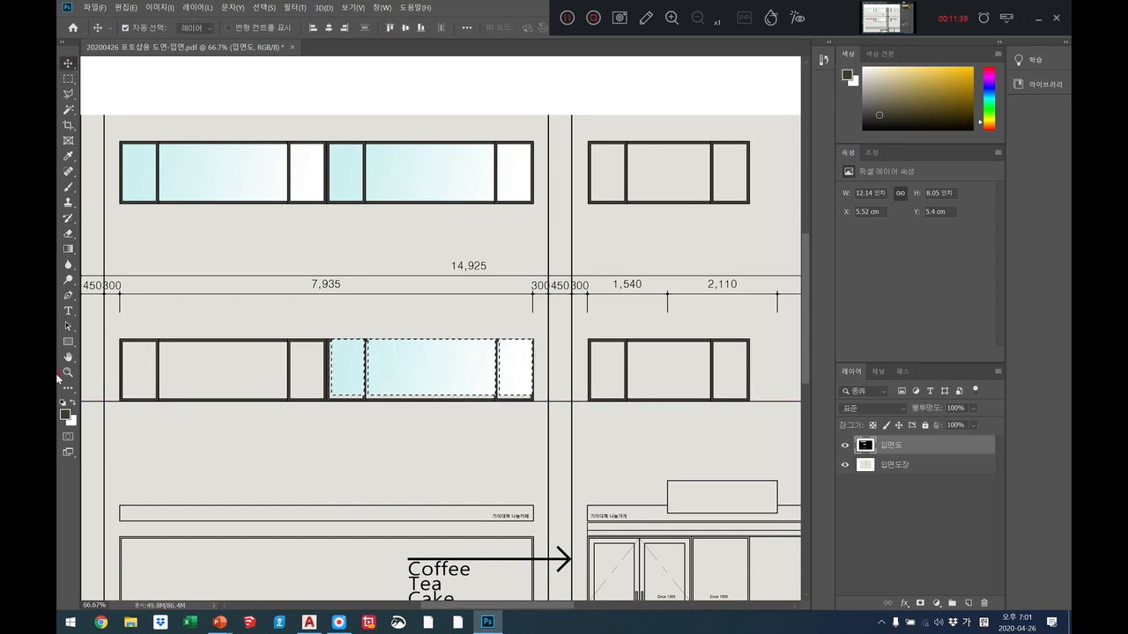
click(68, 372)
click(365, 352)
click(365, 353)
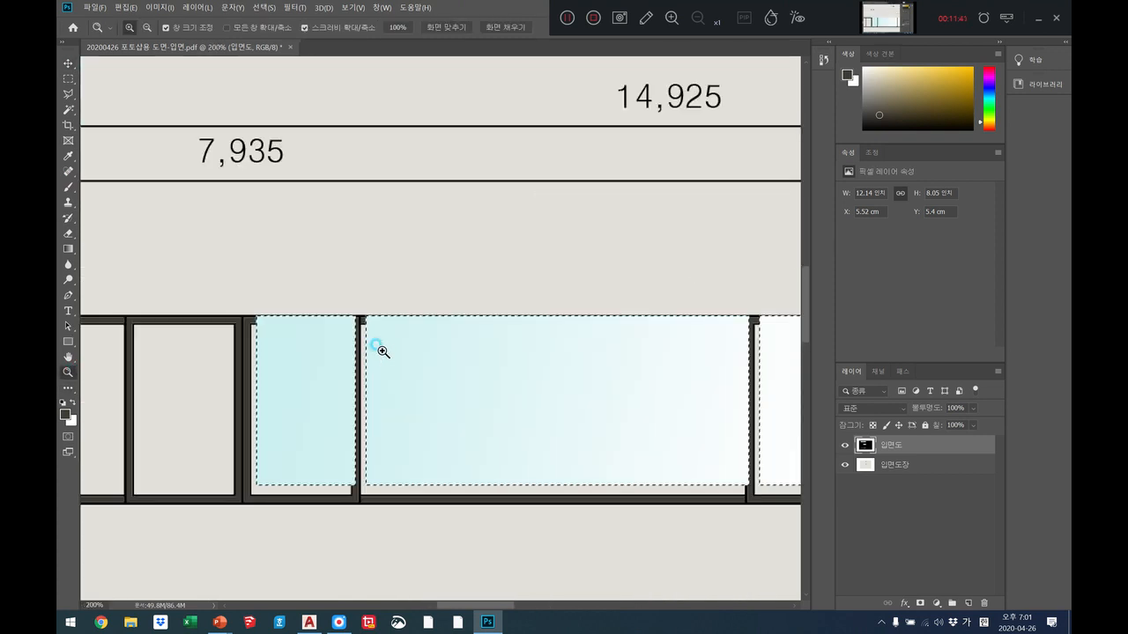
key(v)
mouse_move(320, 382)
mouse_down()
mouse_move(318, 396)
mouse_move(313, 386)
mouse_up()
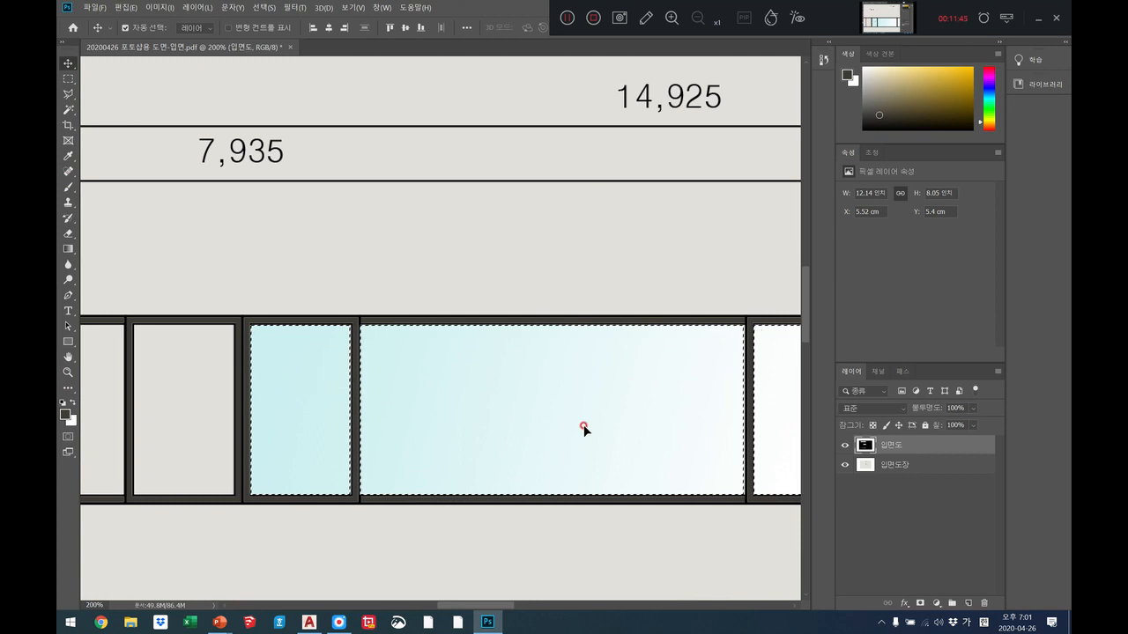
Step: Copy the selected glass into the left half of the wide lower window and clear the selection
click(68, 357)
drag(264, 363, 670, 363)
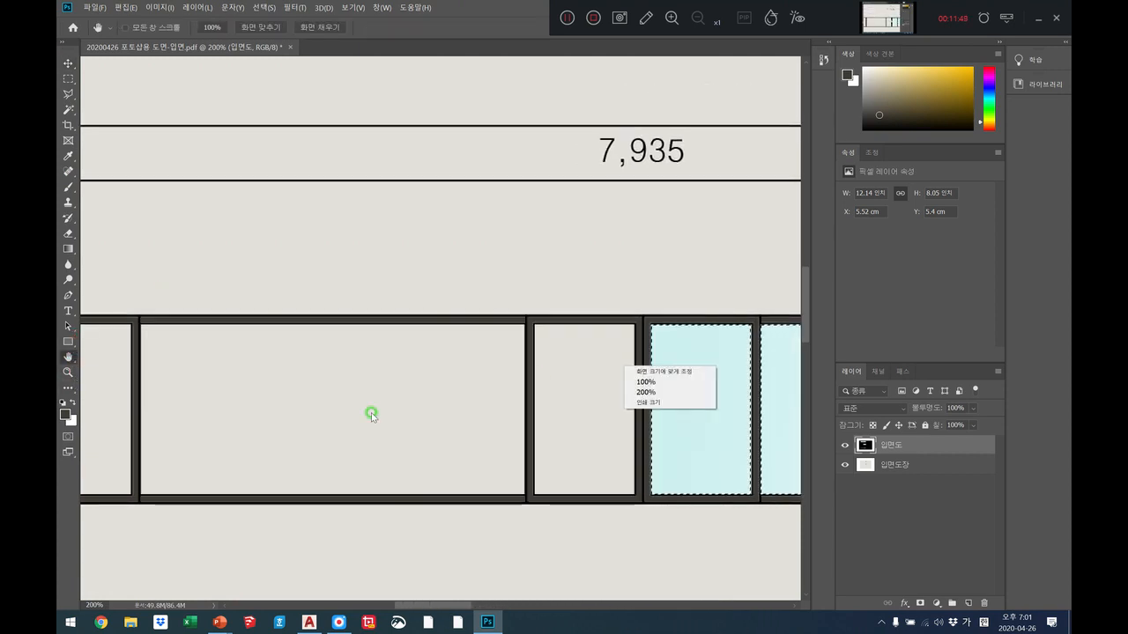
drag(397, 395, 509, 393)
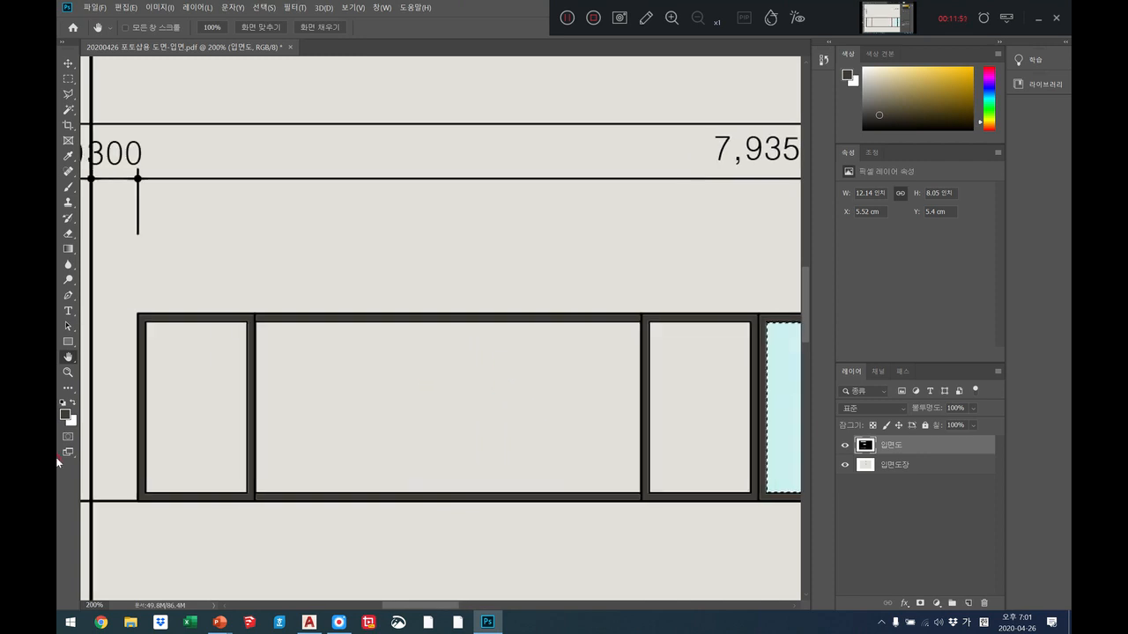
click(68, 64)
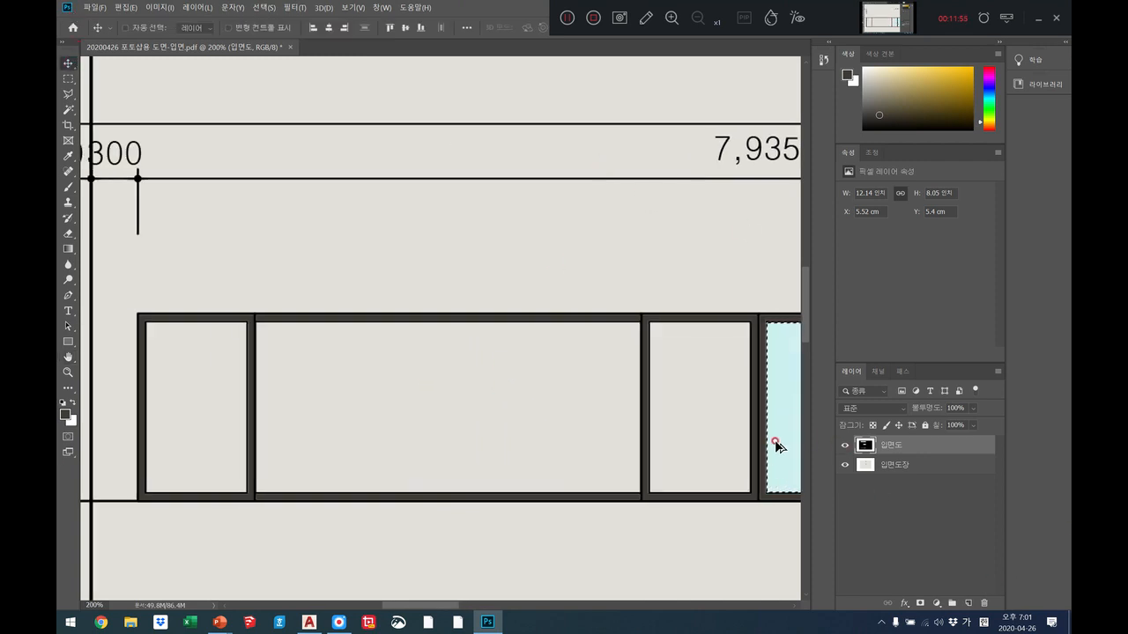
drag(776, 421, 159, 400)
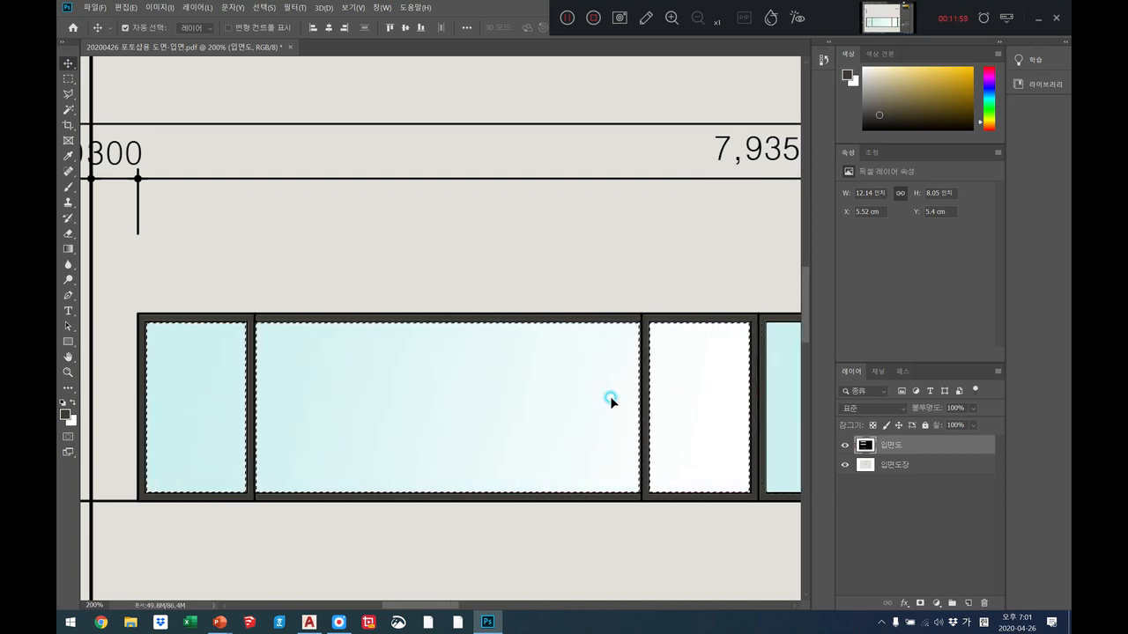
key(ctrl+d)
Step: Select the three panes of the narrow top-floor window with the Magic Wand on the 입면도 layer
click(68, 371)
right_click(203, 331)
click(224, 335)
click(546, 241)
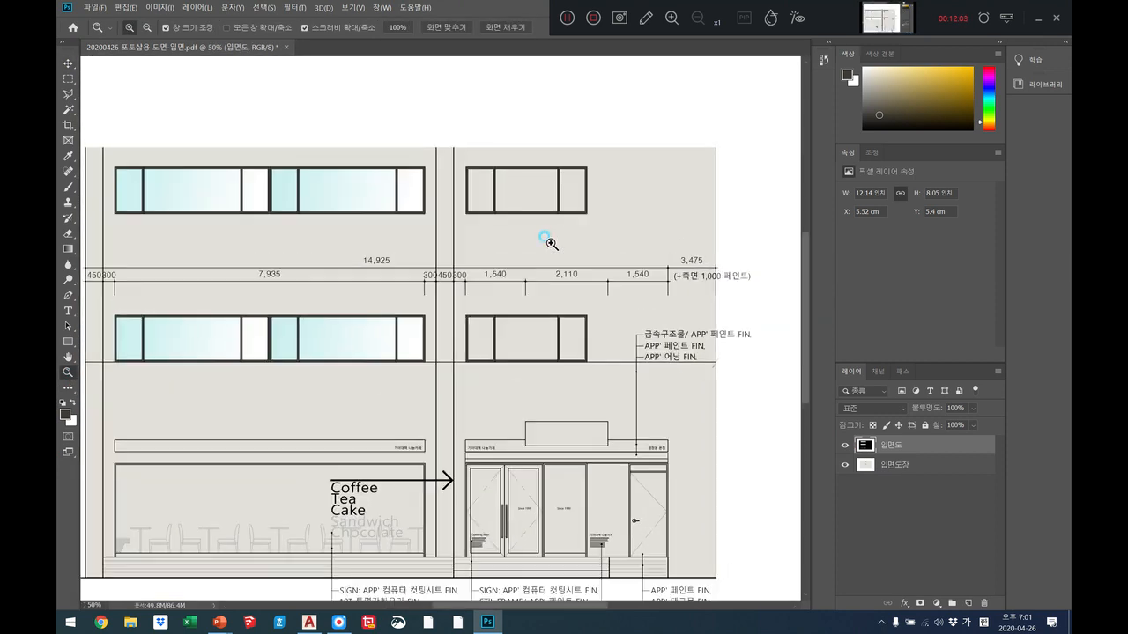
click(546, 240)
click(546, 241)
click(546, 241)
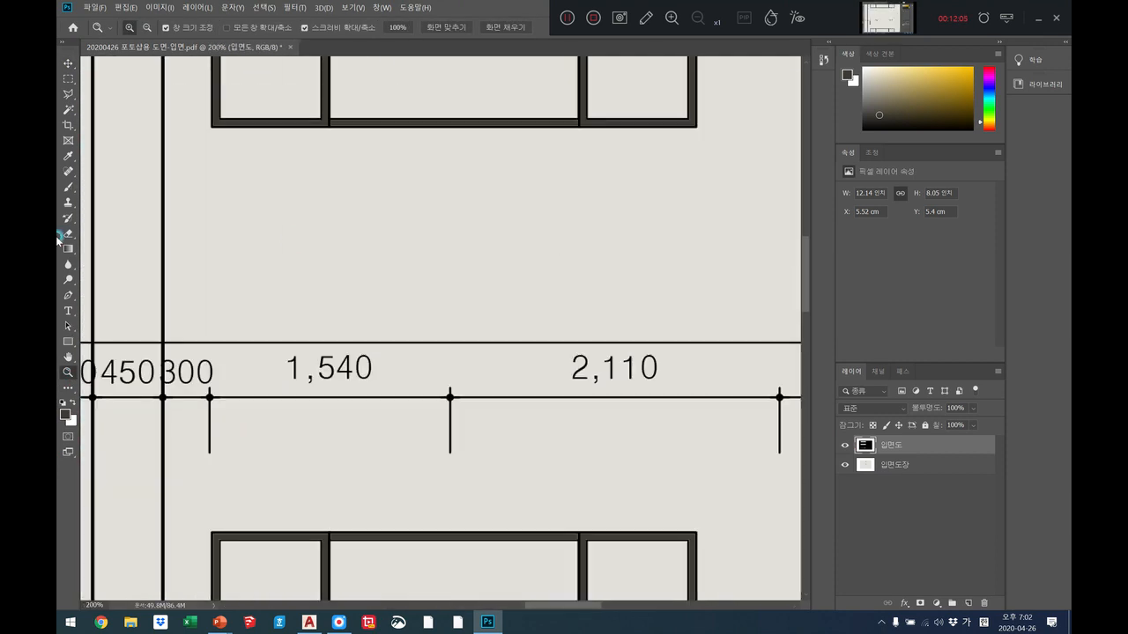
click(67, 358)
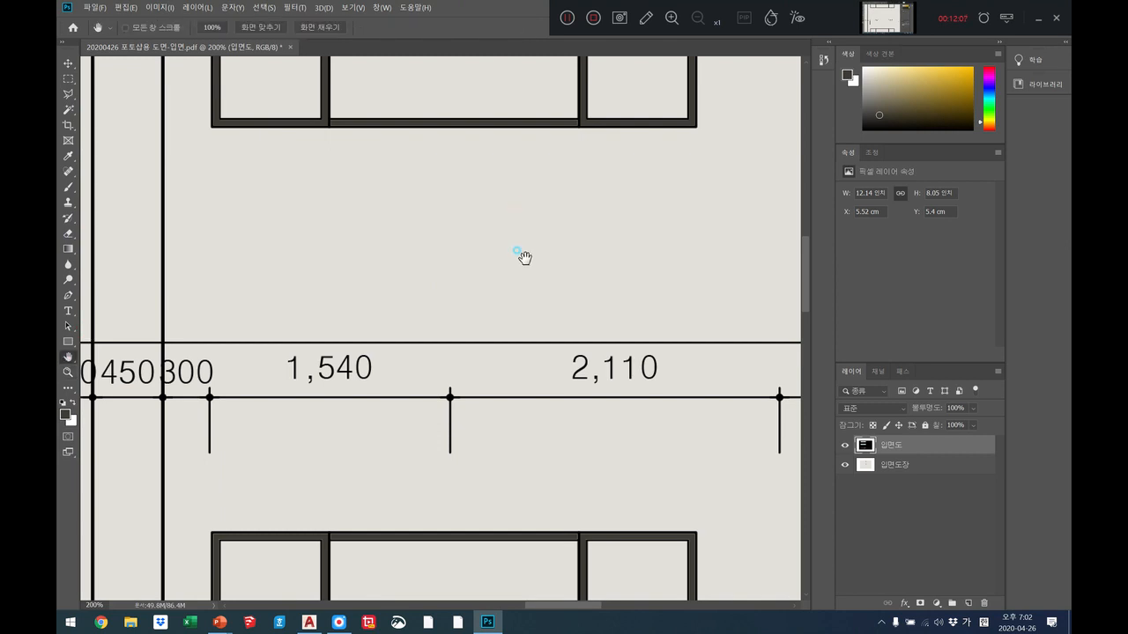
drag(522, 210, 526, 385)
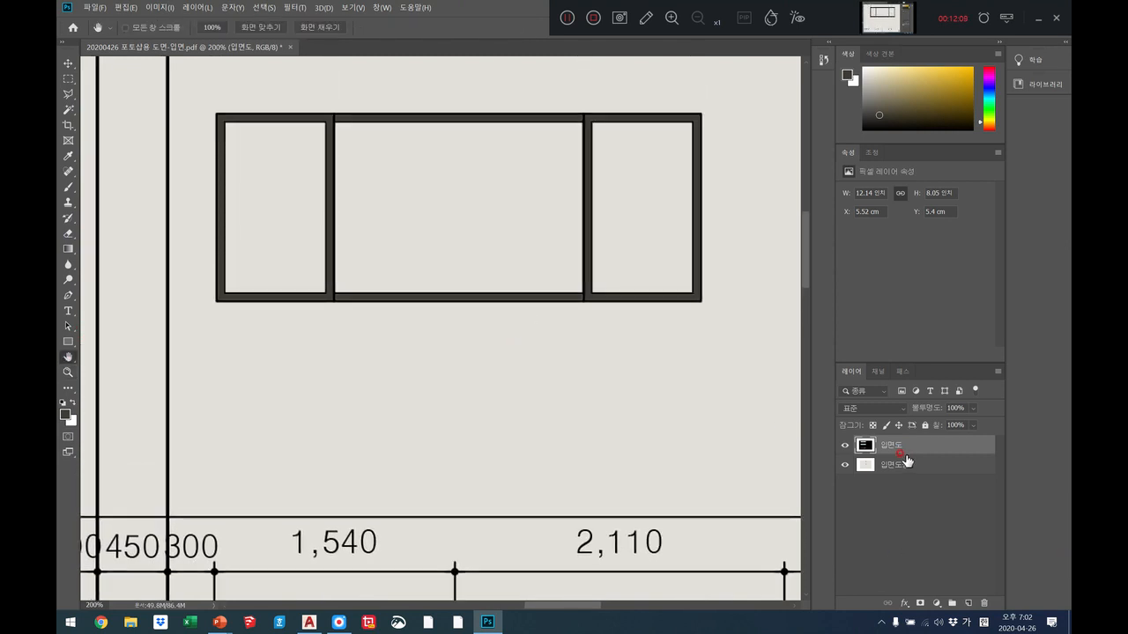
click(69, 108)
click(288, 168)
shift+click(463, 219)
shift+click(647, 219)
Step: Fill the selected panes on the 입면도장 layer with the pale cyan-to-white gradient, cyan on the left
click(934, 466)
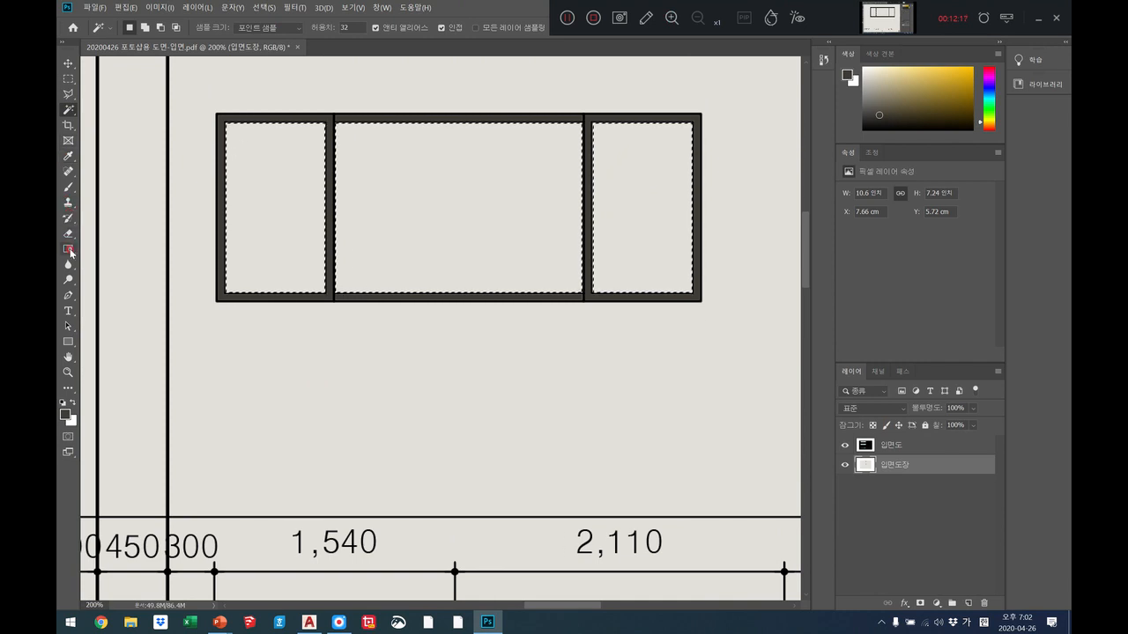
key(g)
click(134, 28)
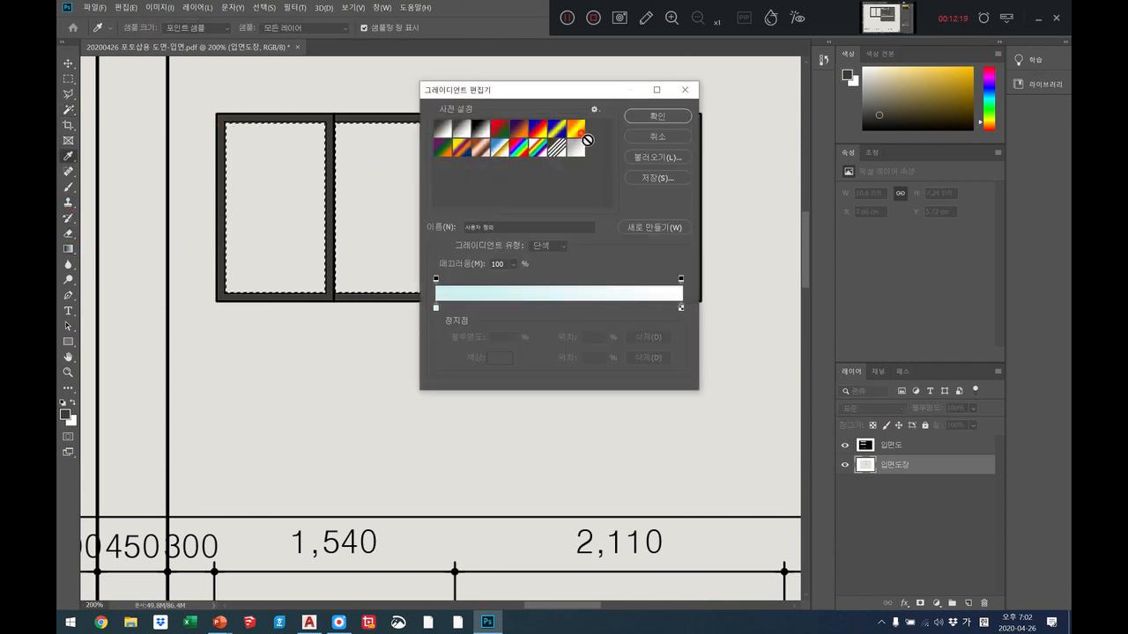
click(652, 117)
drag(233, 129, 667, 261)
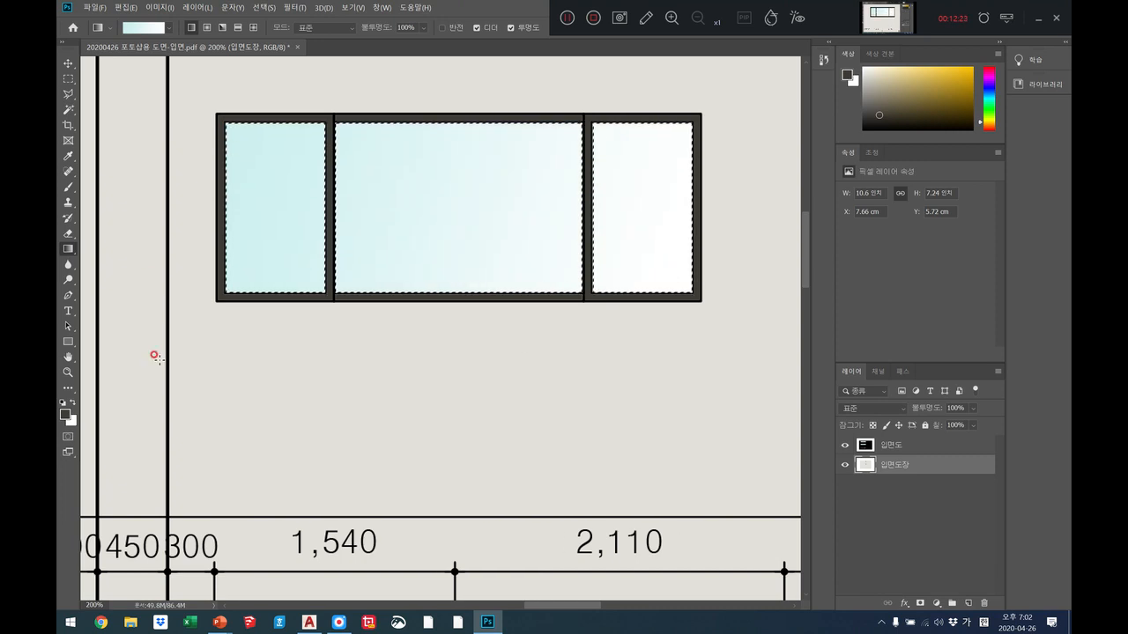
Step: Copy the gradient-filled glass of the narrow top-floor window into the matching window directly below it
click(68, 373)
right_click(435, 360)
click(454, 364)
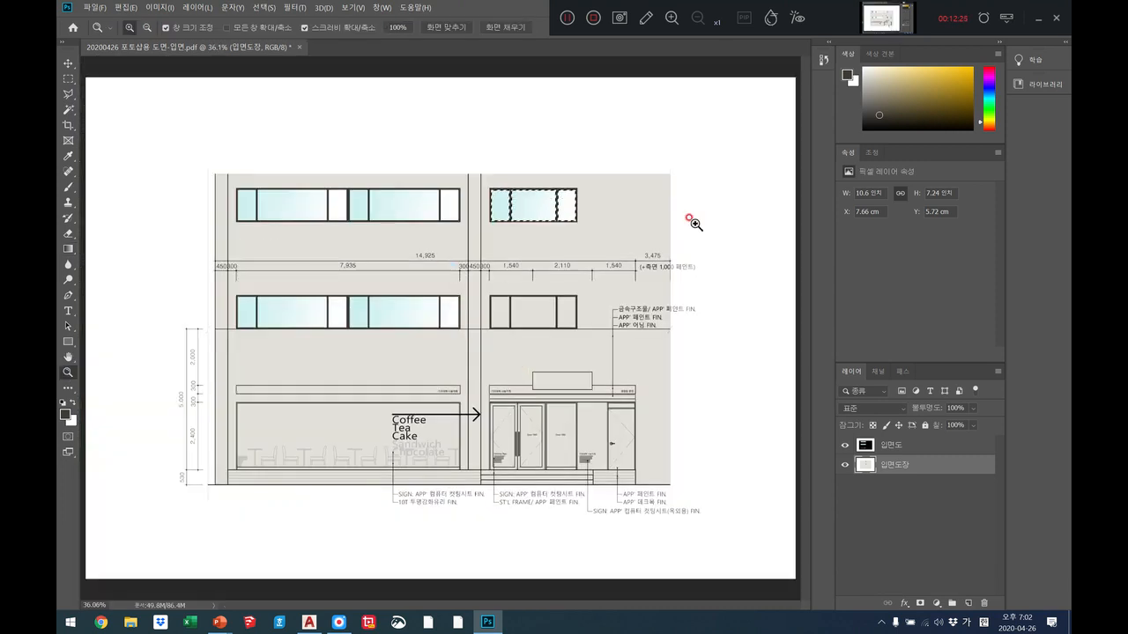
key(ctrl+1)
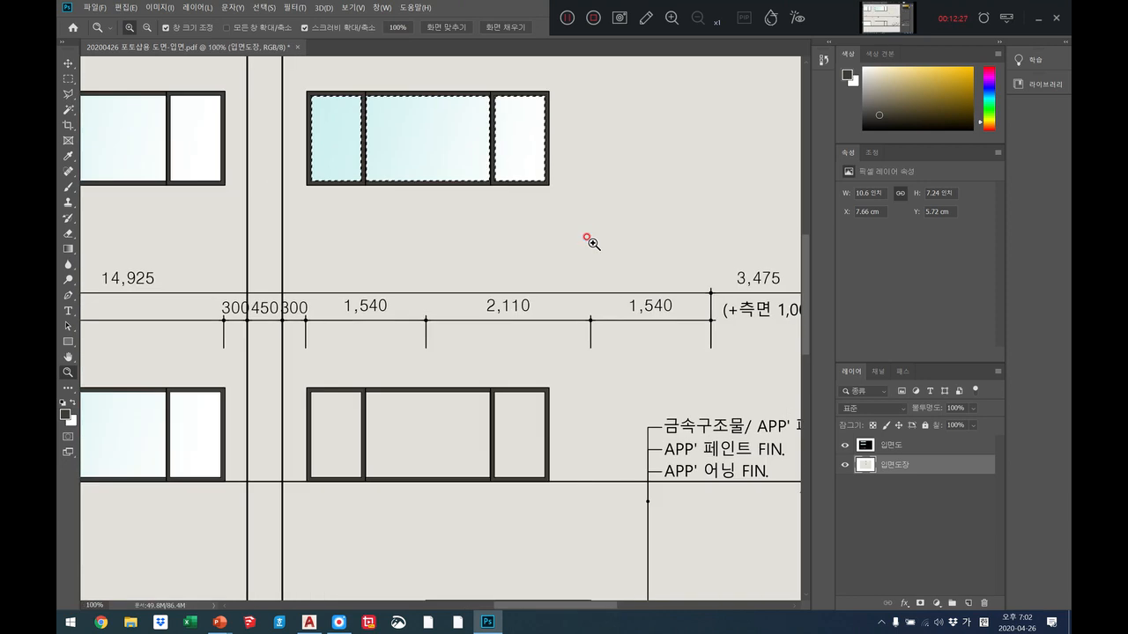
drag(380, 116, 385, 404)
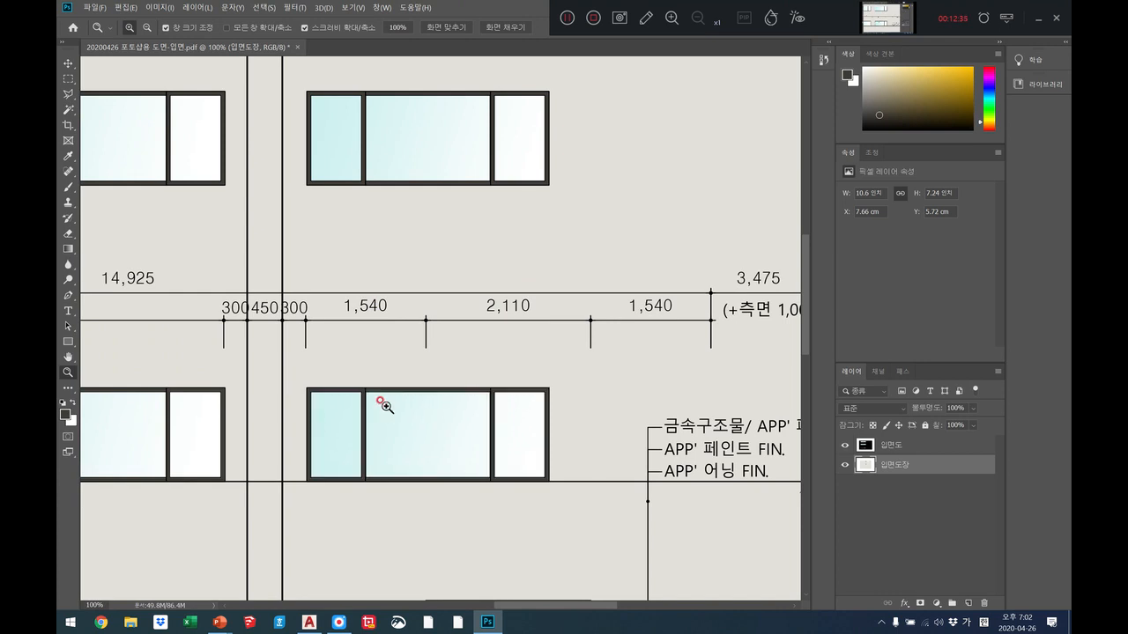
Step: Select the ground-floor facade area, from the line below the windows to the ground line, with the Rectangular Marquee
right_click(152, 361)
click(176, 368)
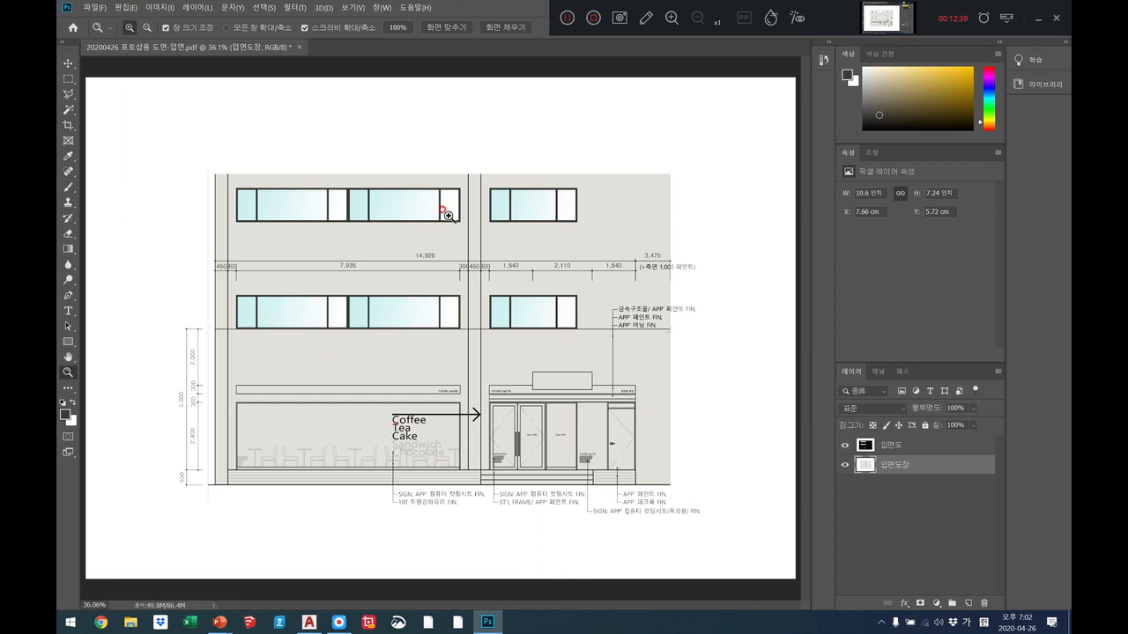
click(372, 409)
click(373, 408)
right_click(173, 295)
click(182, 299)
right_click(600, 362)
click(599, 355)
click(374, 340)
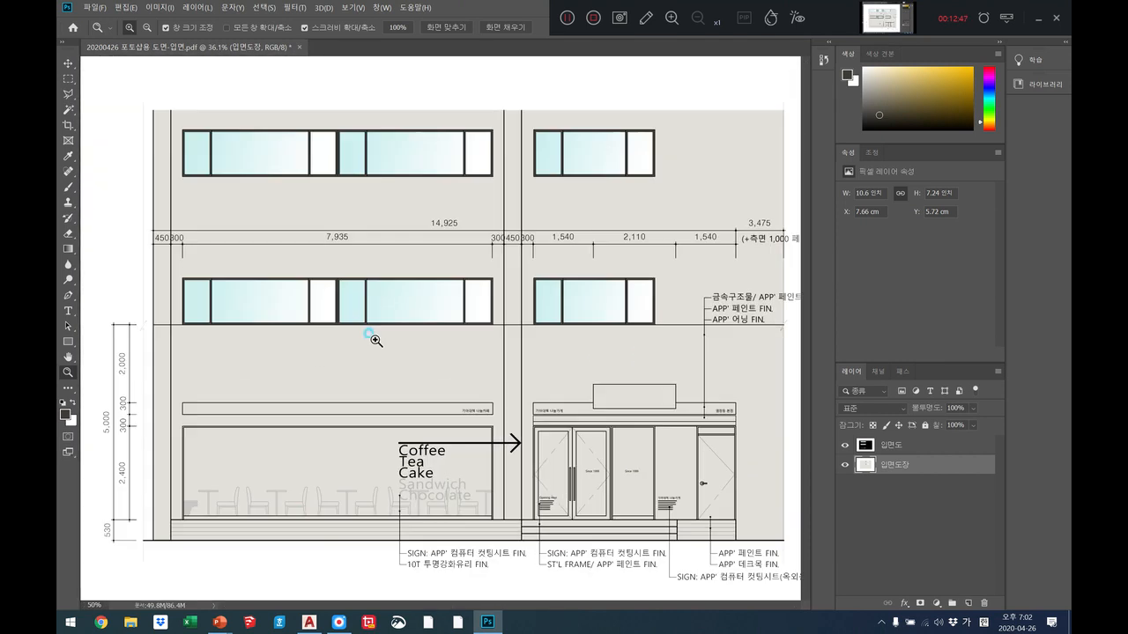
click(69, 78)
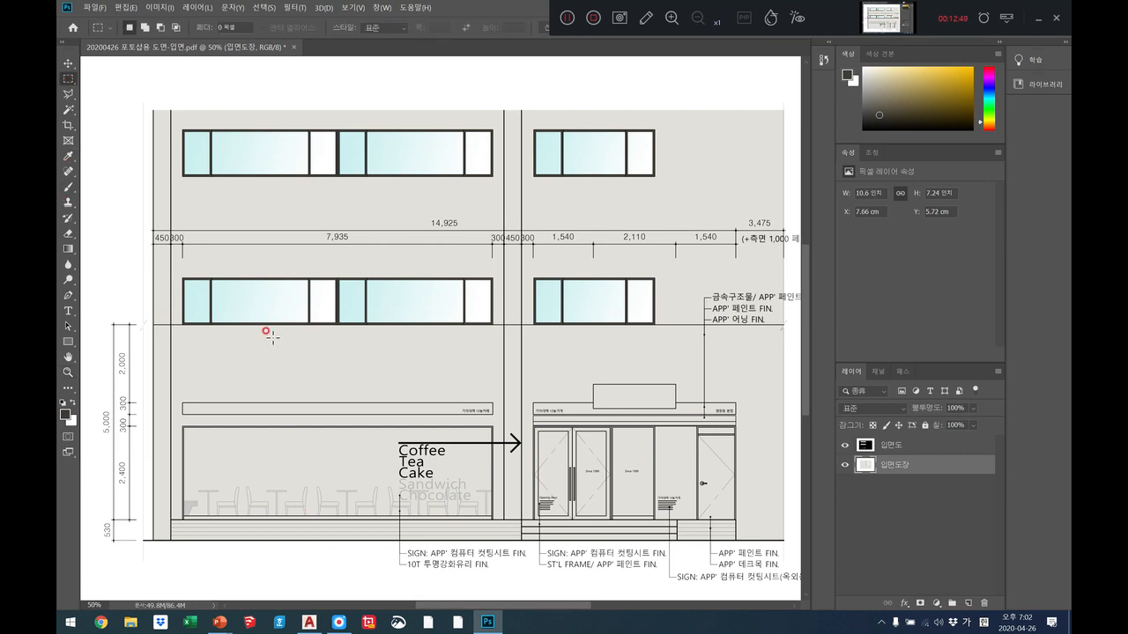
drag(154, 325, 775, 533)
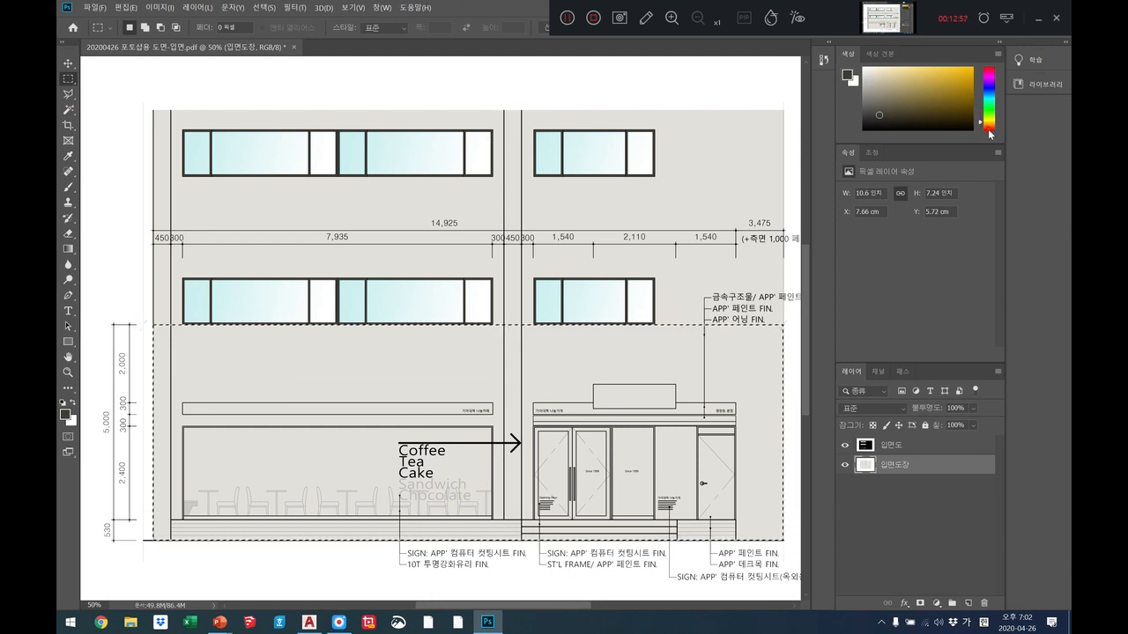
Step: Set the foreground color to a light salmon red
click(983, 128)
click(918, 84)
click(910, 72)
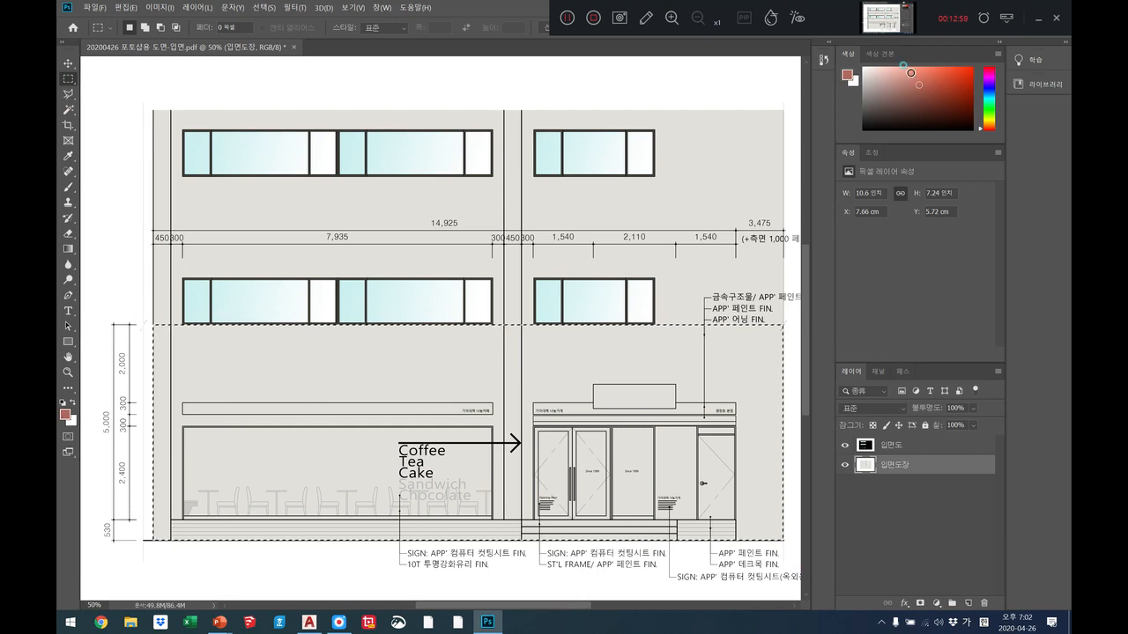
Step: Switch to the project#1 3d자료 presentation in PowerPoint to consult the facade rendering's colors
mouse_move(220, 626)
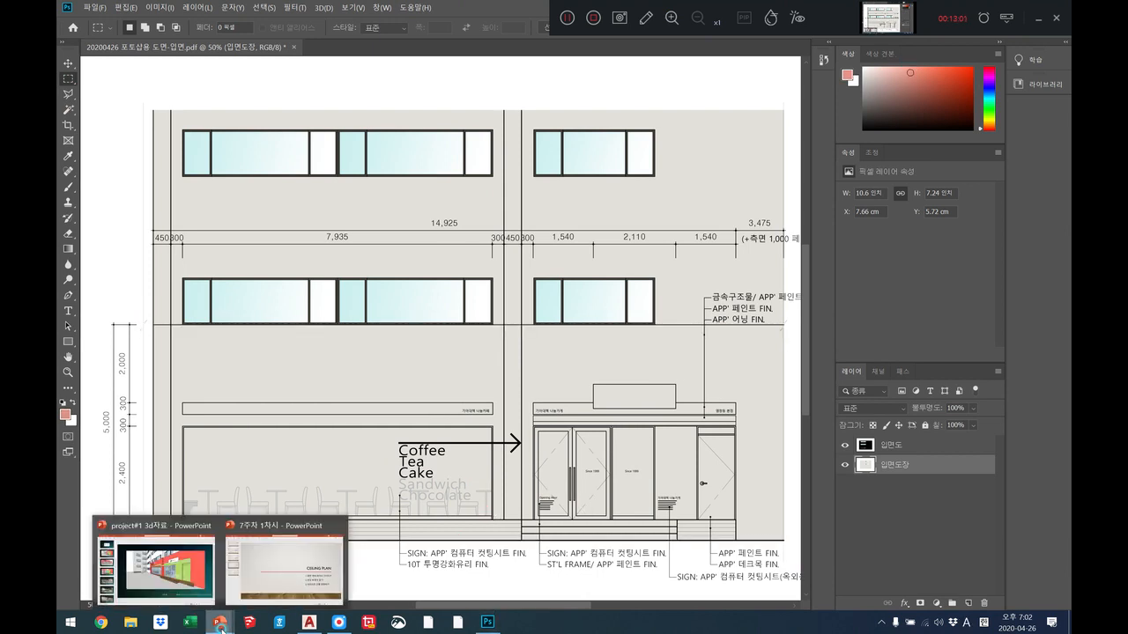
click(190, 567)
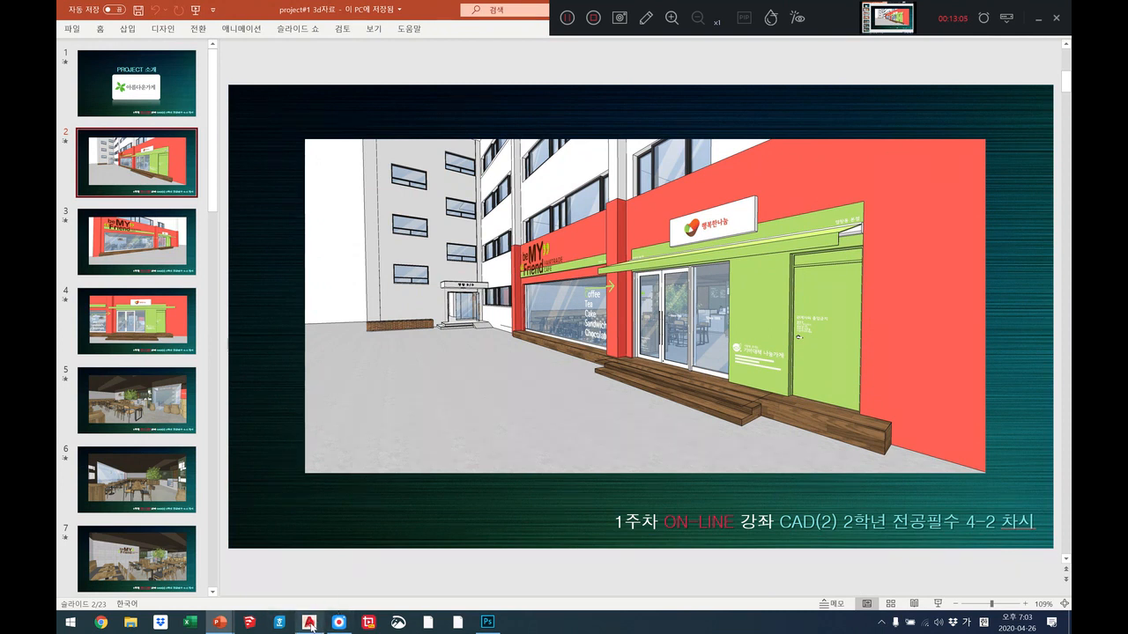
Step: Capture the facade rendering on slide 2 as a rectangular snip, using the Snip & Sketch (캡처 및 스케치) app
mouse_move(308, 625)
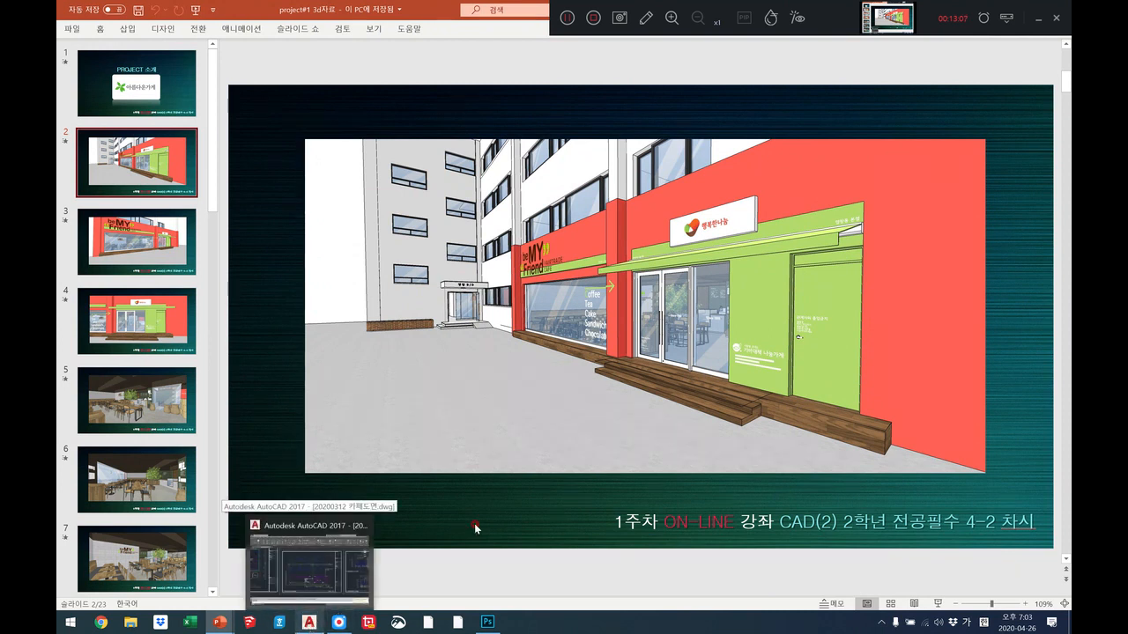
click(401, 623)
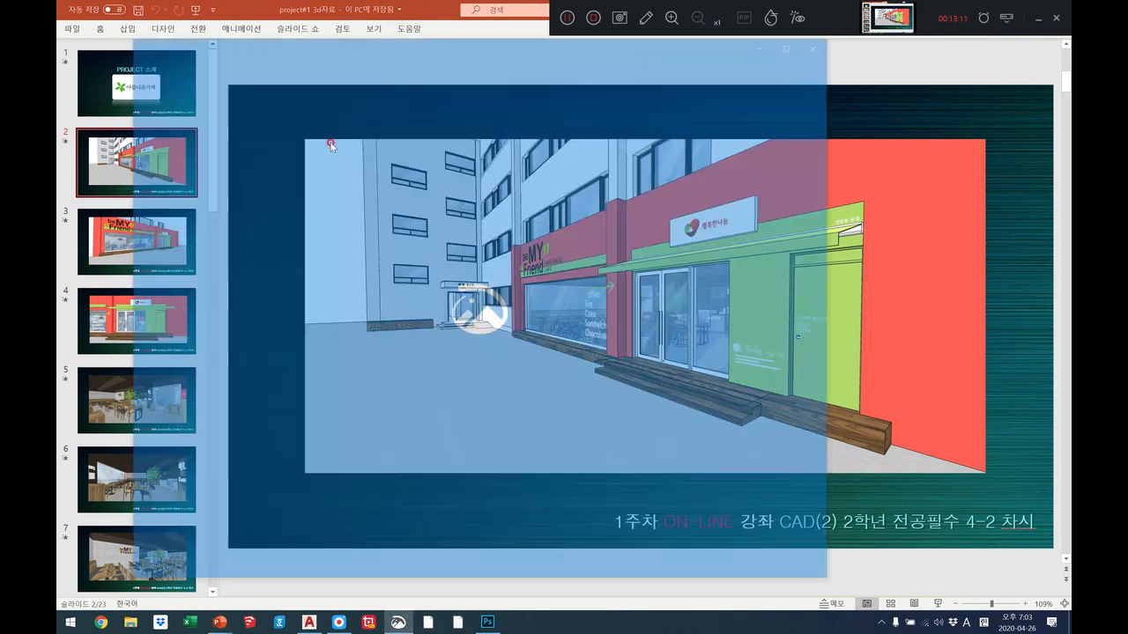
click(185, 63)
click(156, 82)
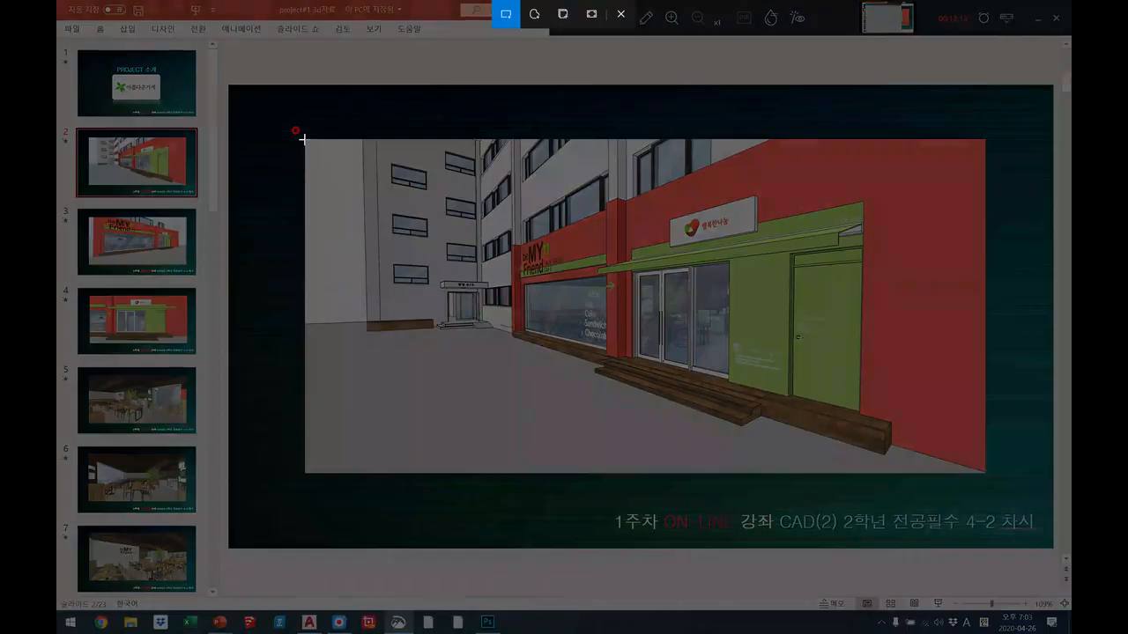
drag(303, 139, 985, 474)
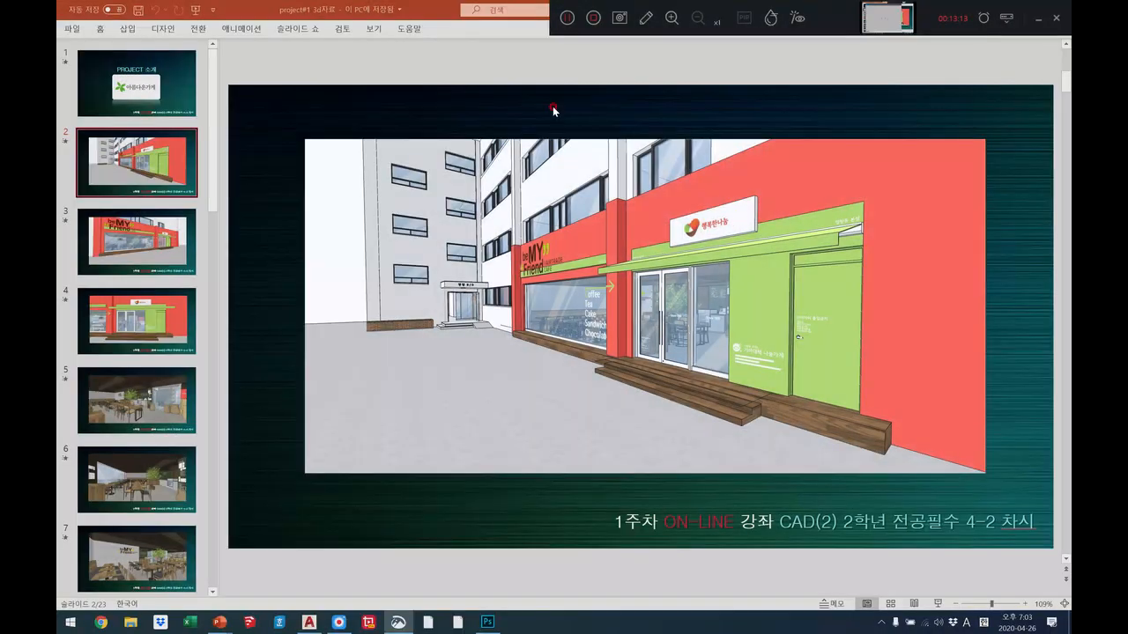
click(748, 64)
scroll(190, 115, up, 6)
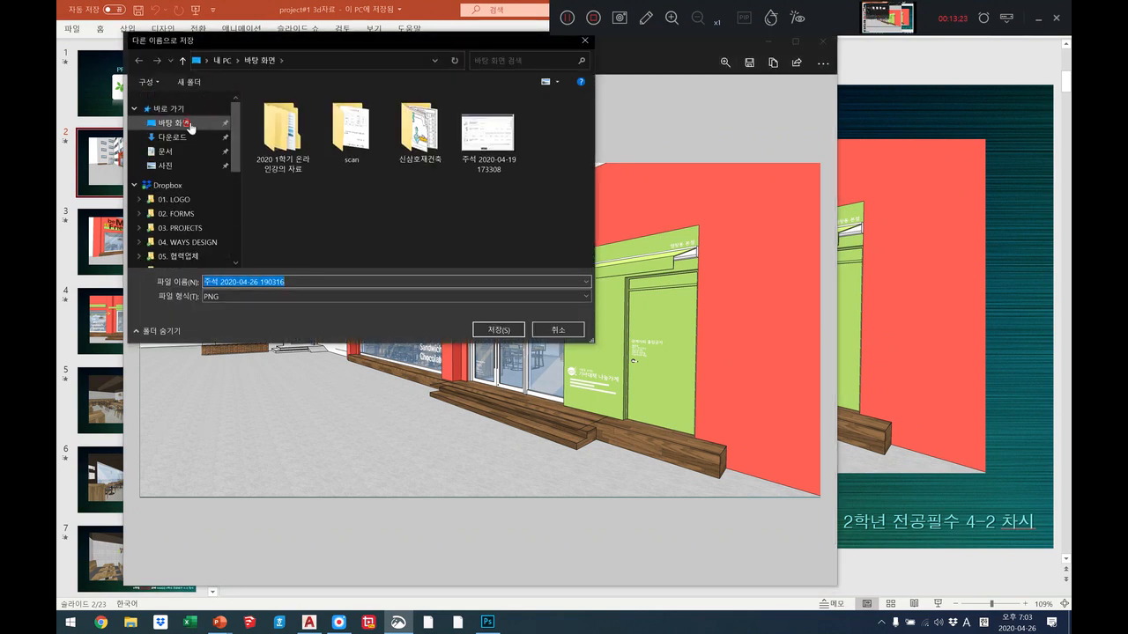
click(190, 126)
click(494, 330)
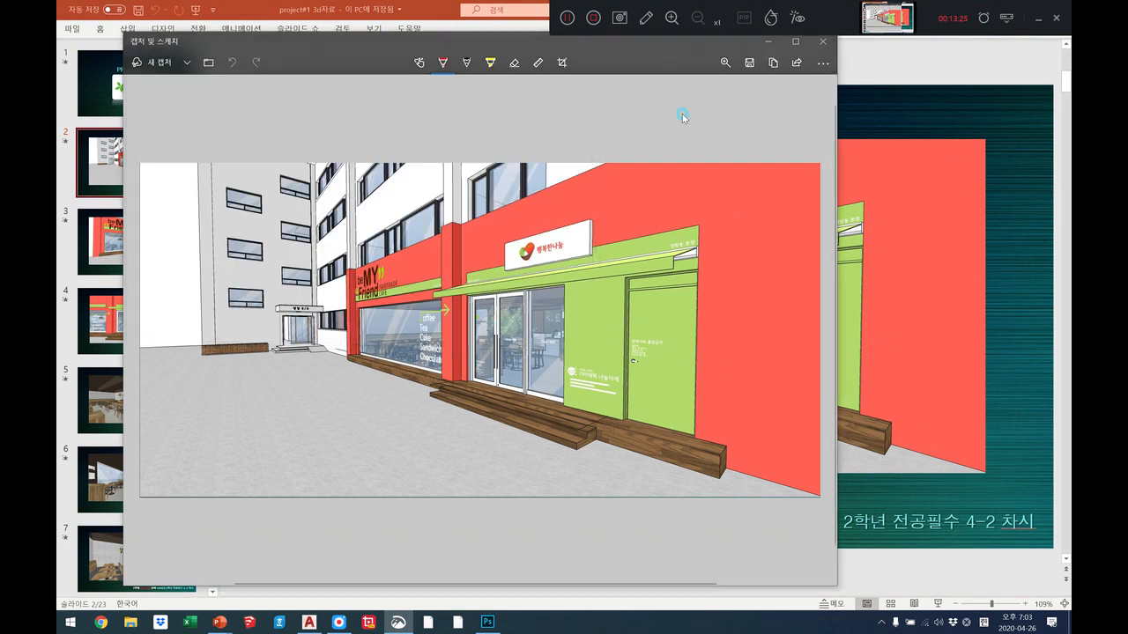
click(823, 43)
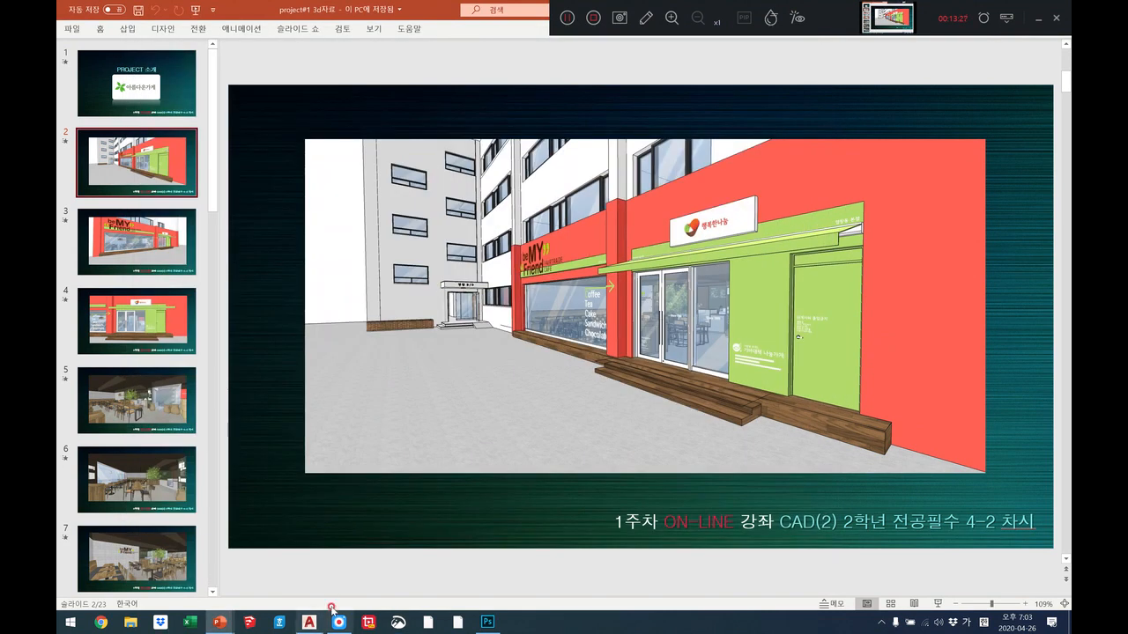
click(483, 623)
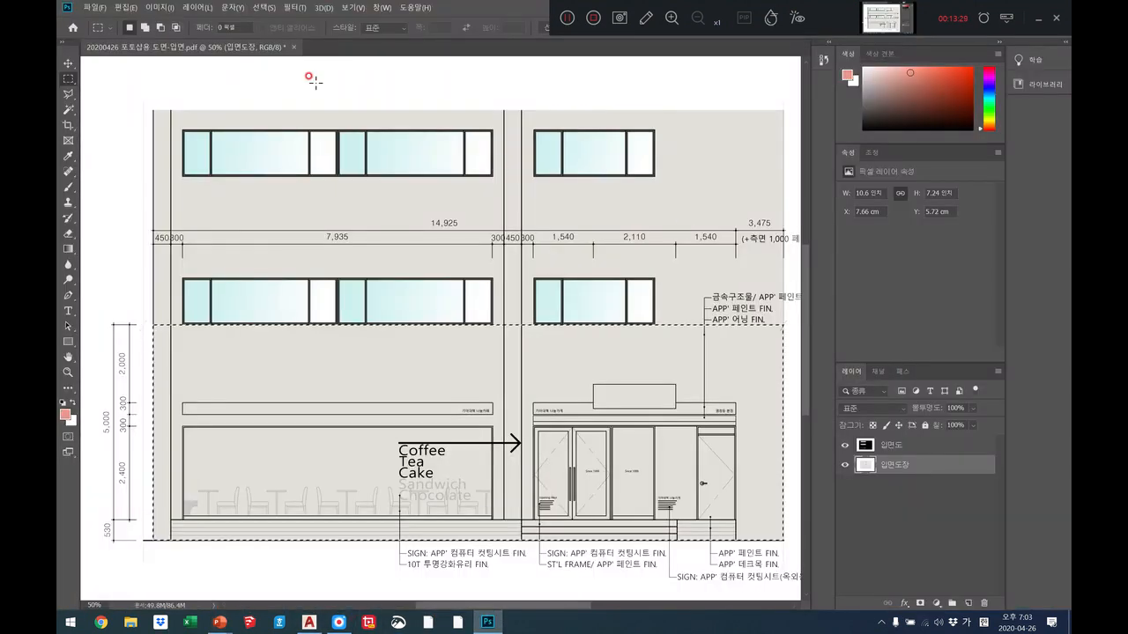
click(95, 8)
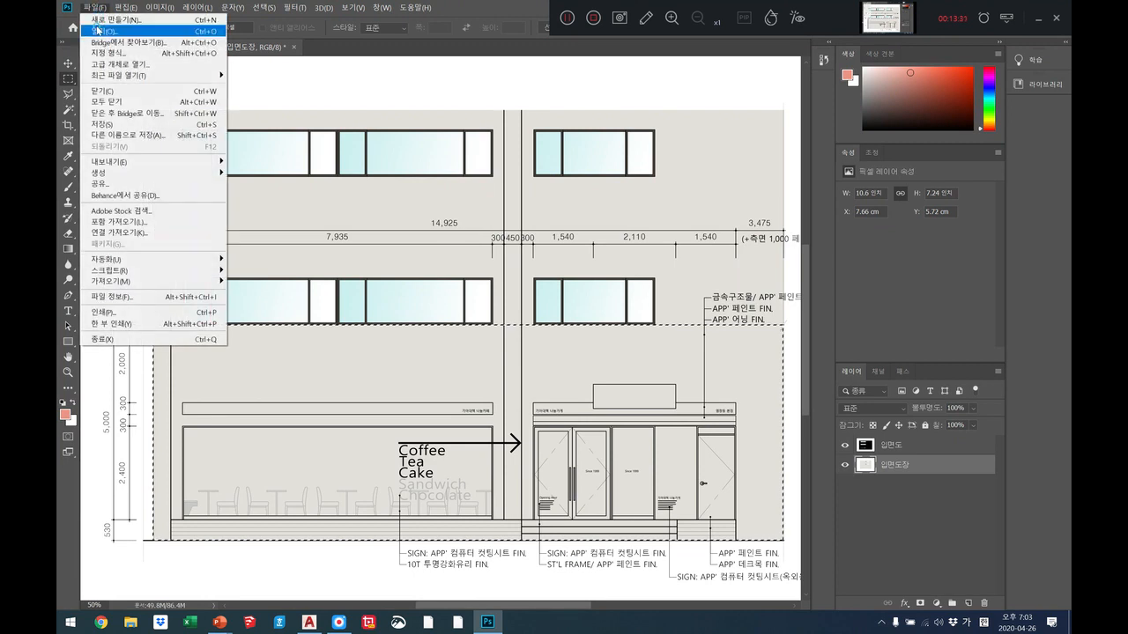
click(100, 30)
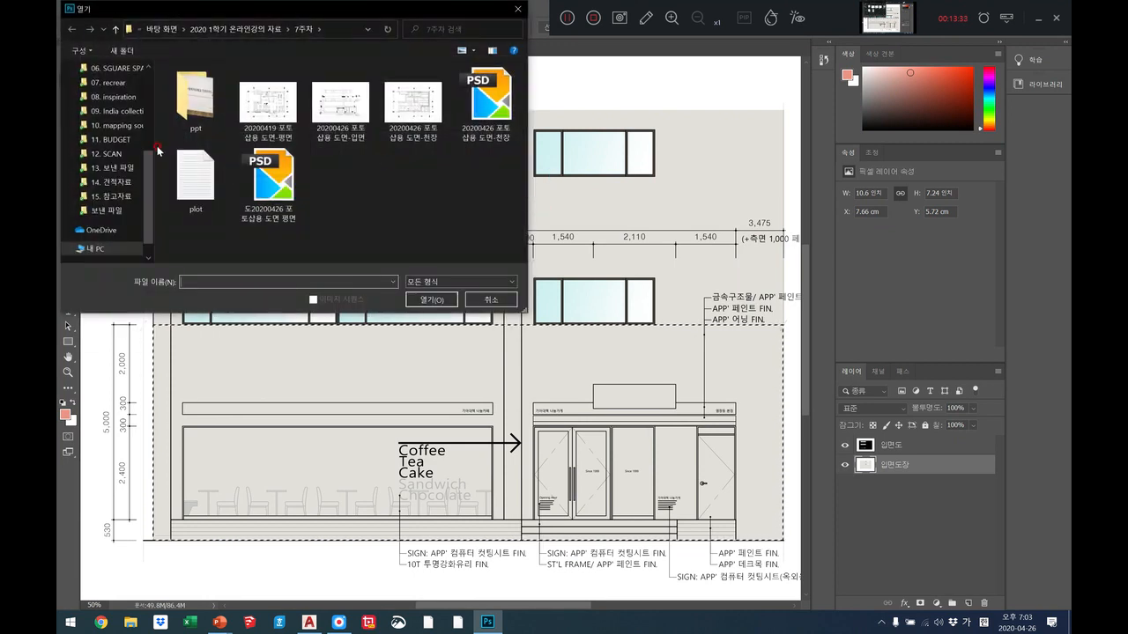
drag(149, 196, 155, 54)
click(104, 91)
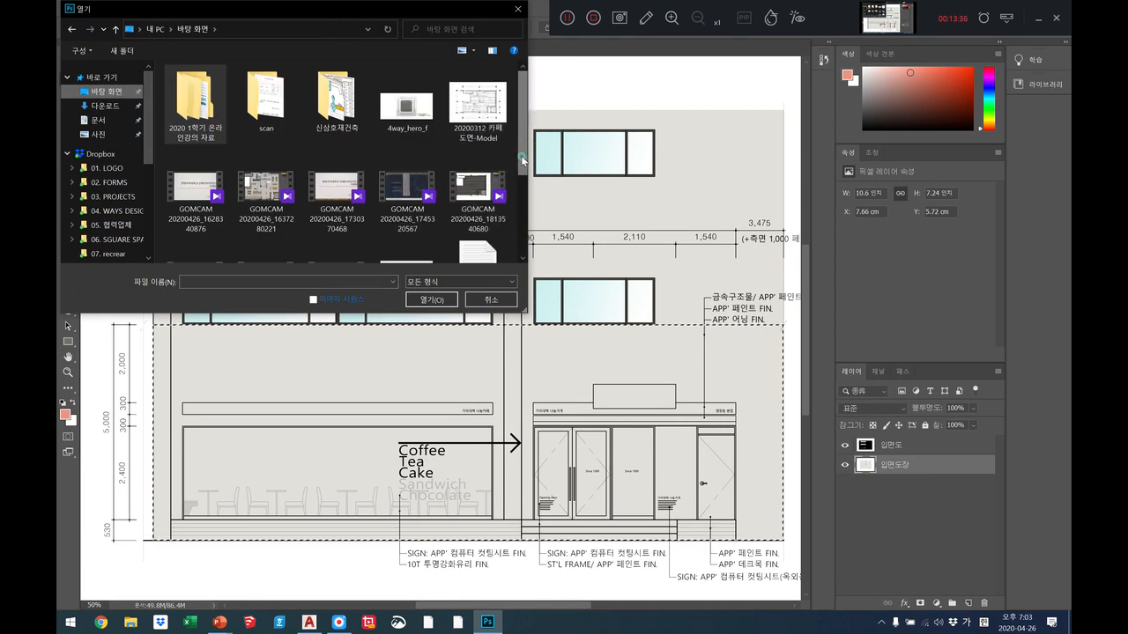
drag(523, 151, 522, 230)
click(264, 227)
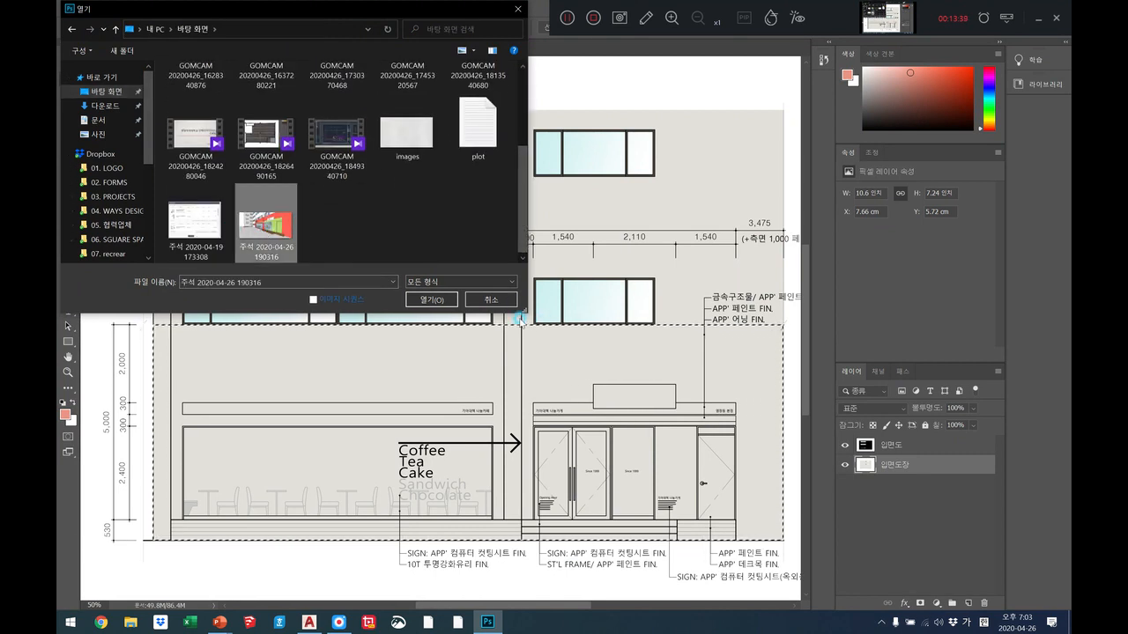
click(431, 298)
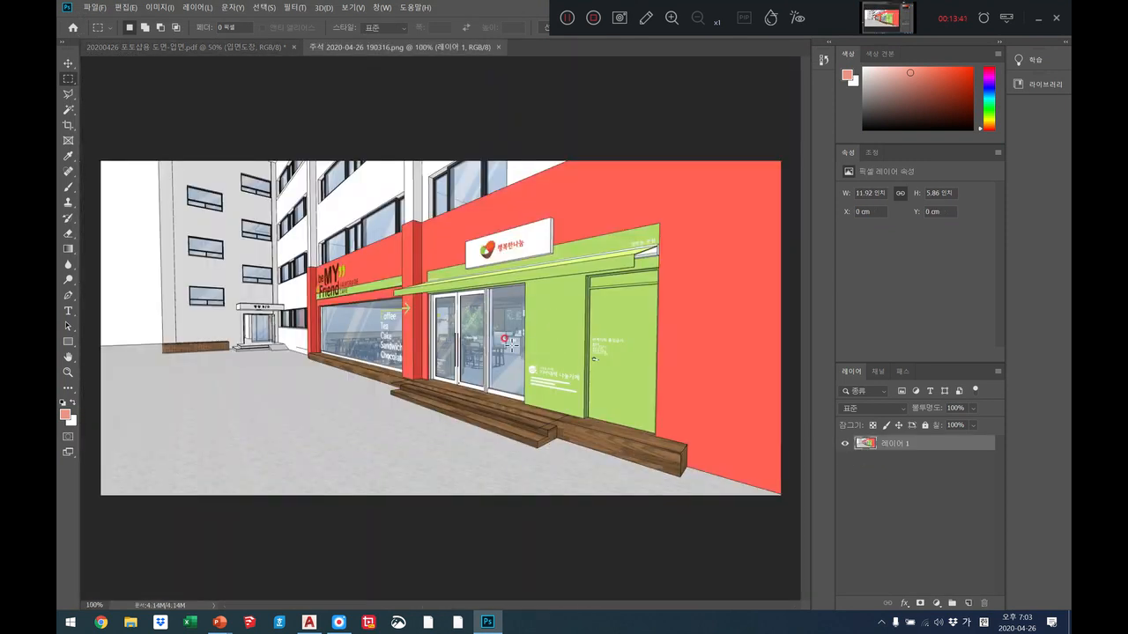
Step: Sample the red wall color from the rendering, fill the selected ground-floor facade of the elevation with it, and deselect
click(67, 157)
click(667, 185)
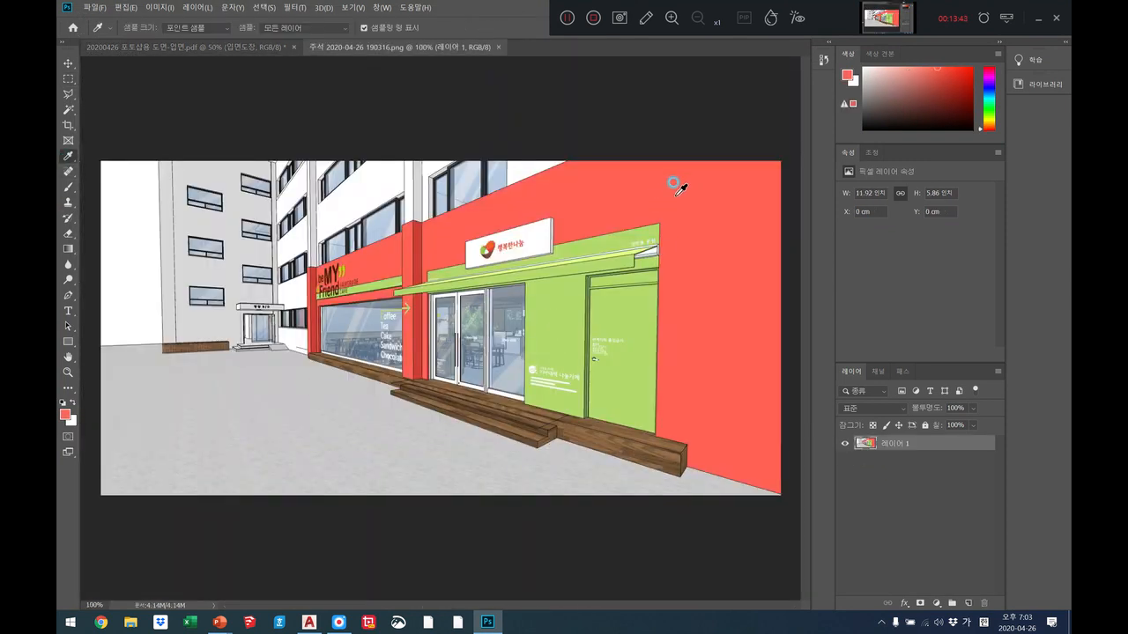
click(235, 53)
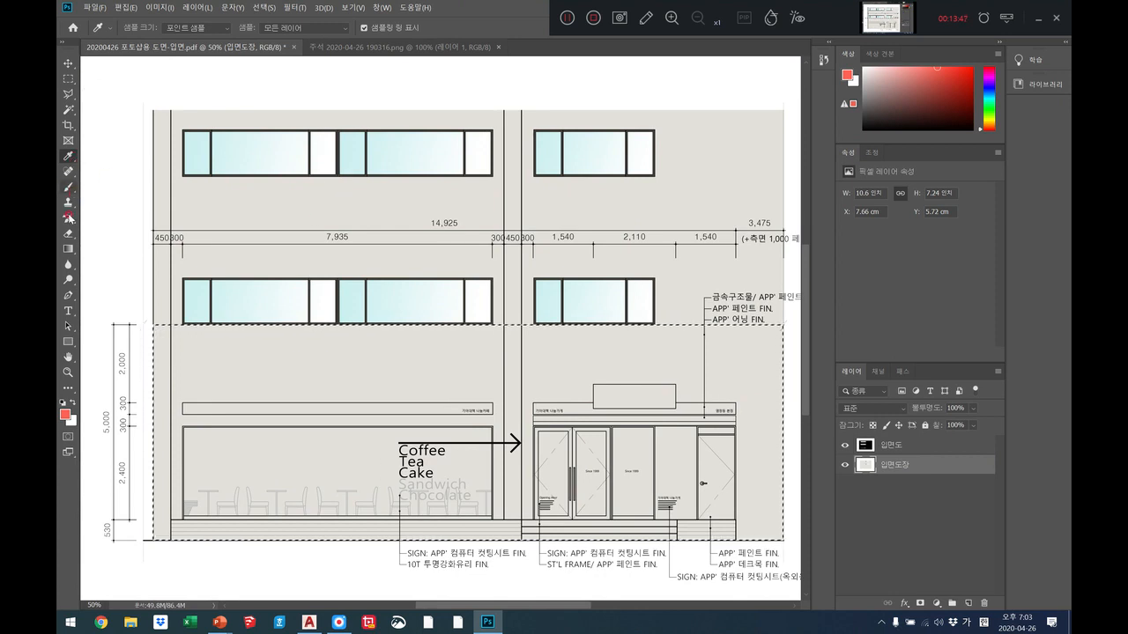
click(69, 252)
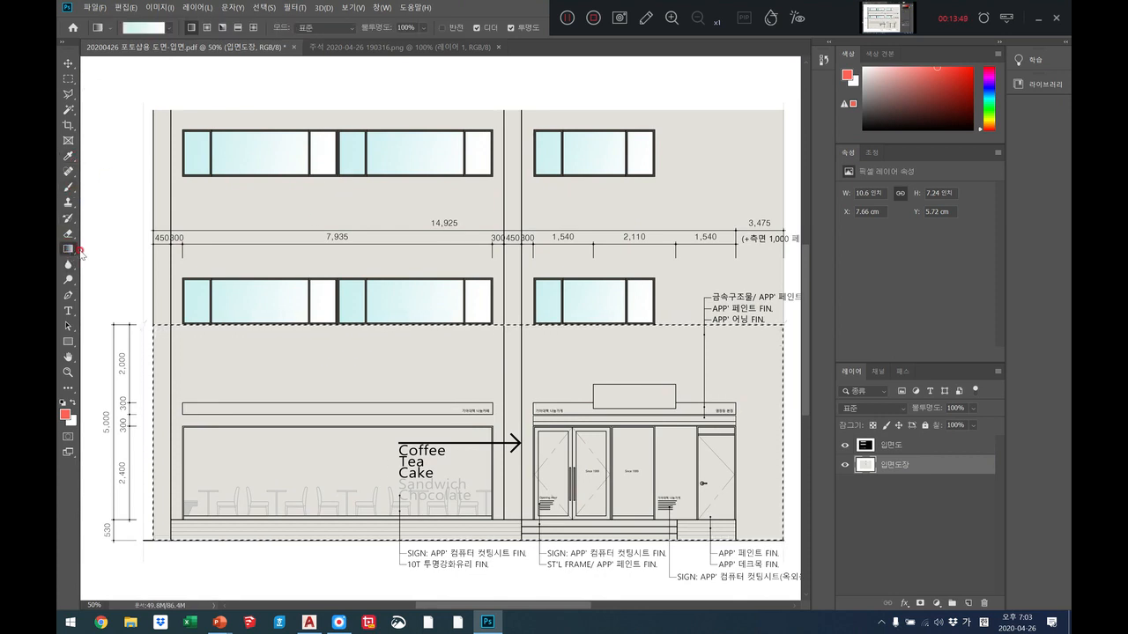
right_click(86, 251)
click(108, 261)
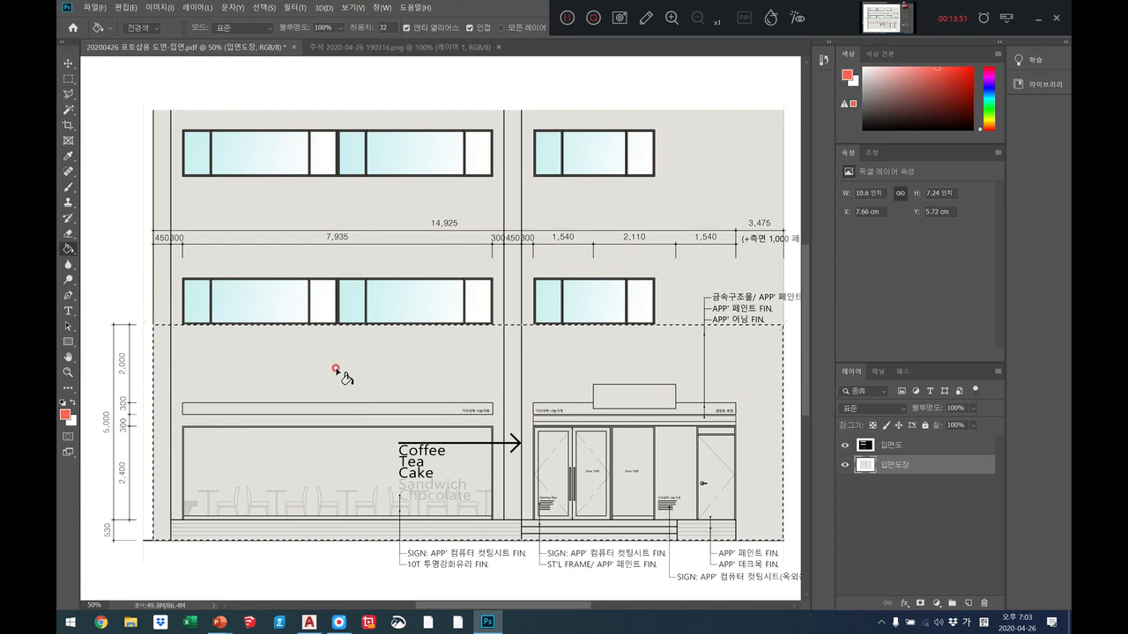
click(350, 379)
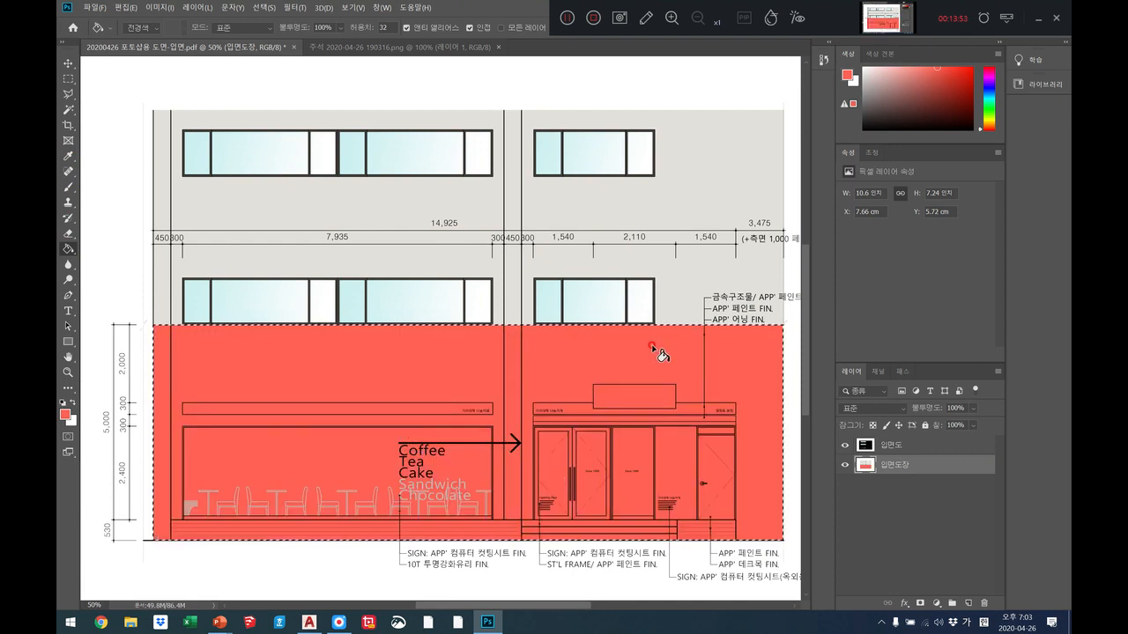
key(ctrl+d)
Step: Select the large cafe window with its frame on the ground floor, delete the red fill inside it, and deselect
click(67, 372)
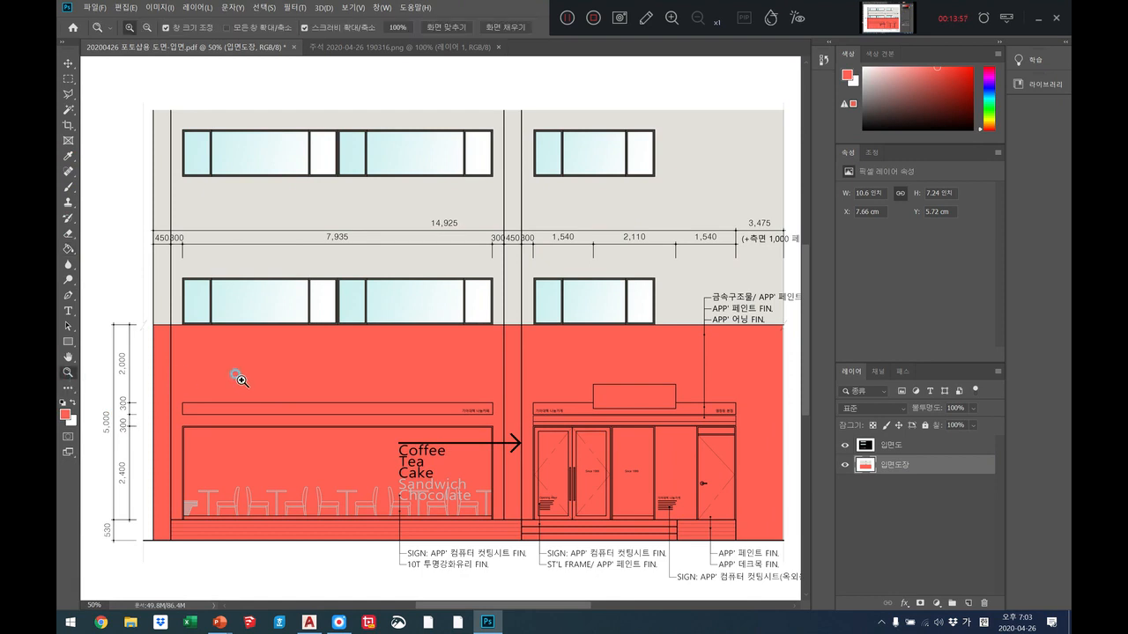
click(244, 380)
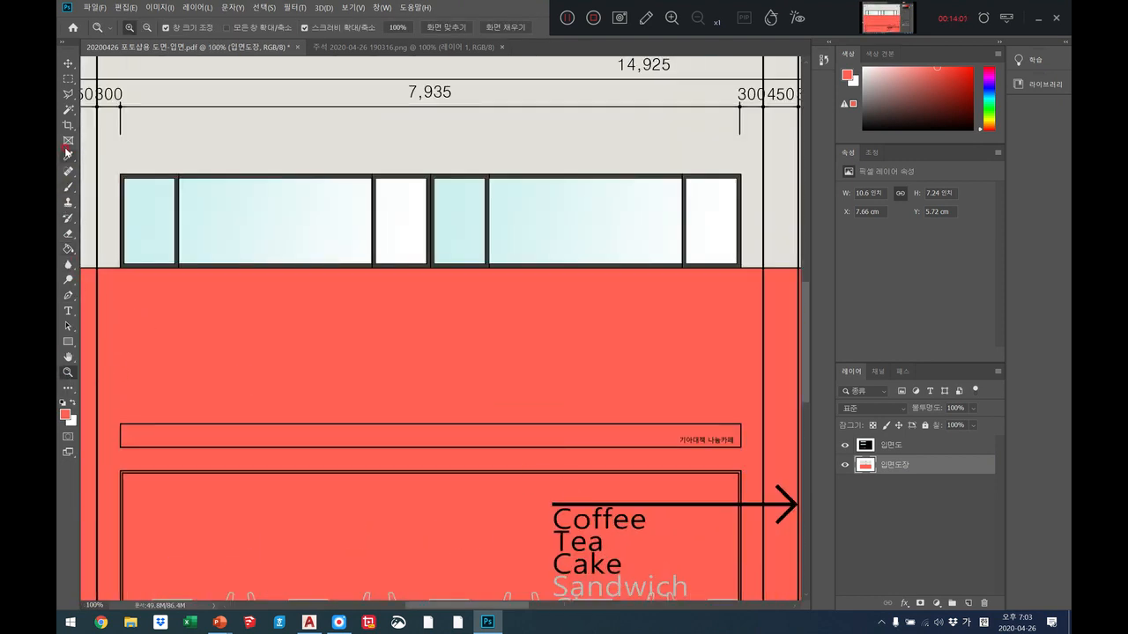
click(69, 358)
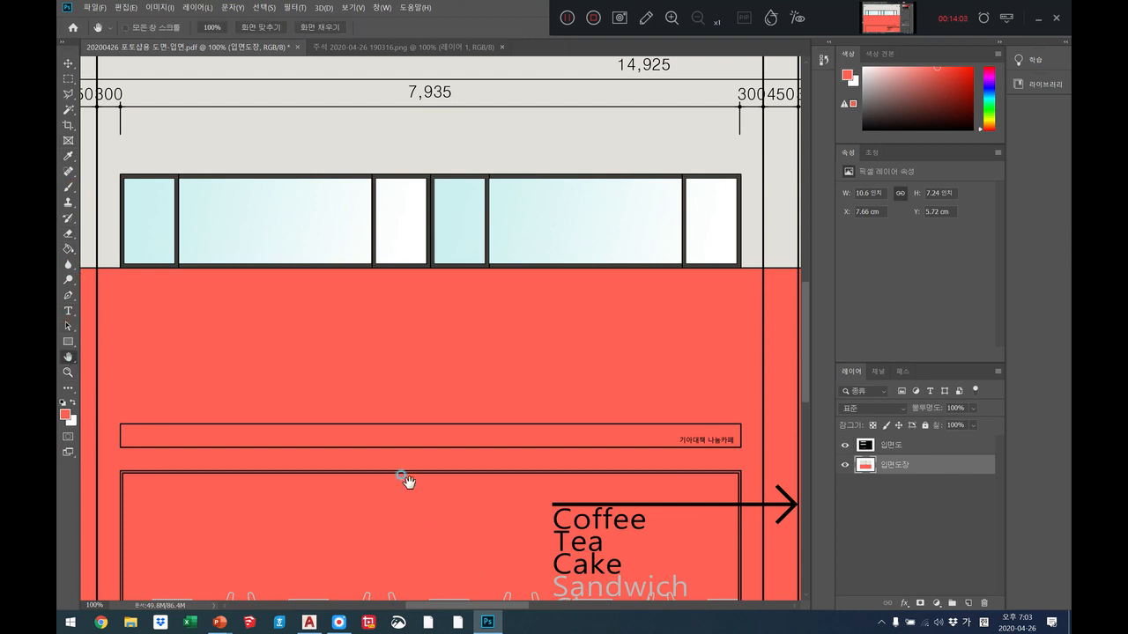
drag(403, 470, 390, 247)
click(69, 78)
mouse_move(108, 235)
mouse_down()
mouse_move(467, 388)
mouse_move(726, 427)
mouse_up()
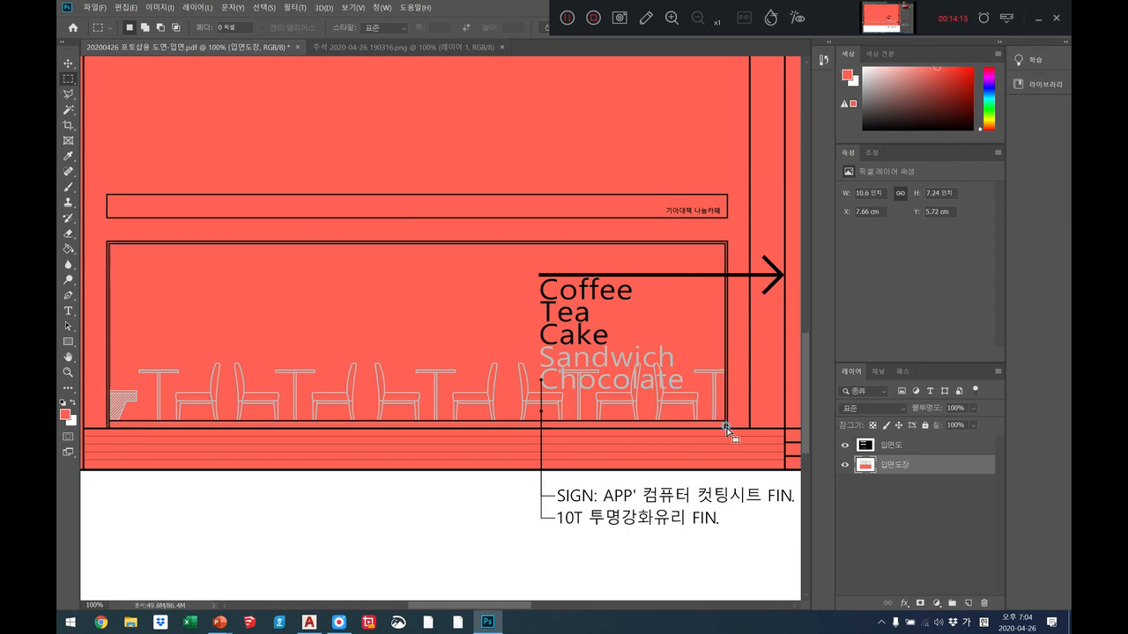
key(Delete)
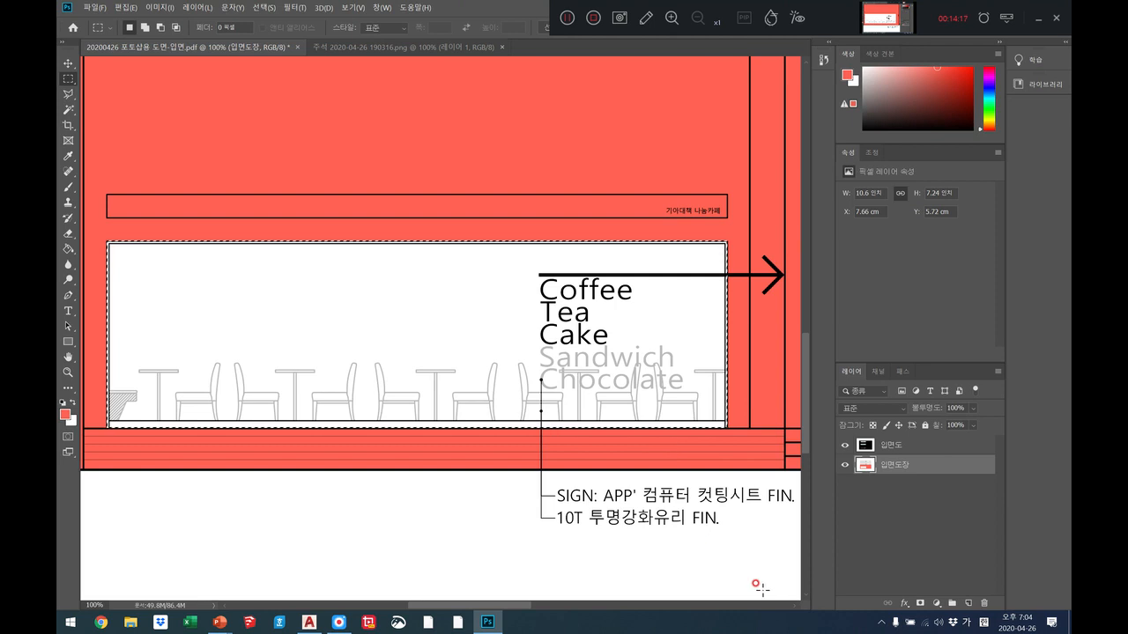
key(ctrl+d)
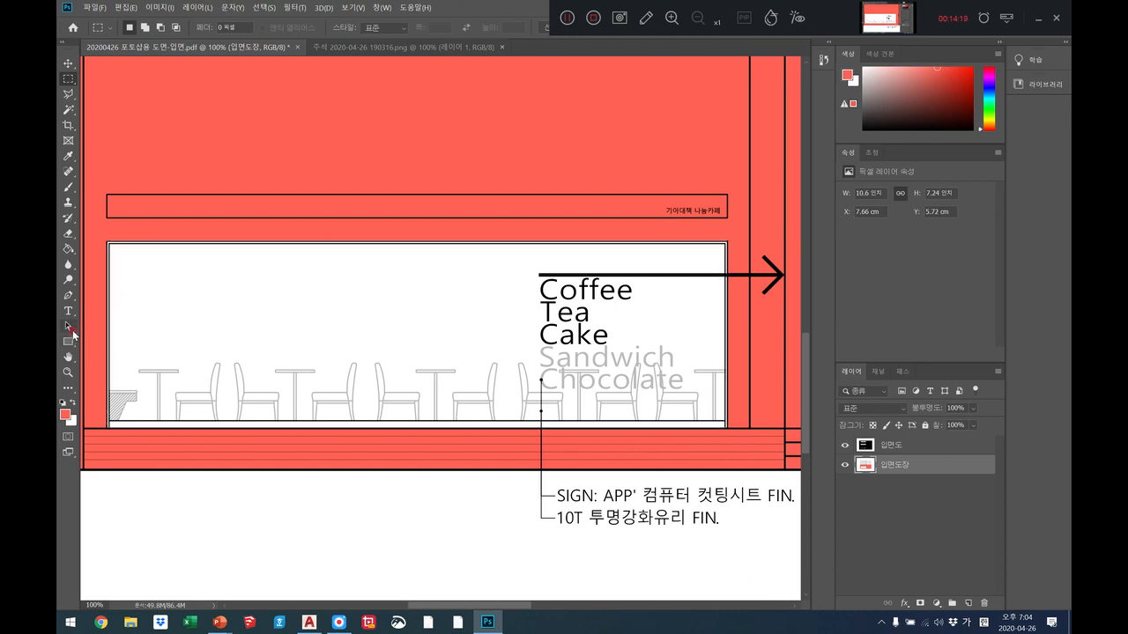
click(69, 356)
drag(211, 464, 240, 413)
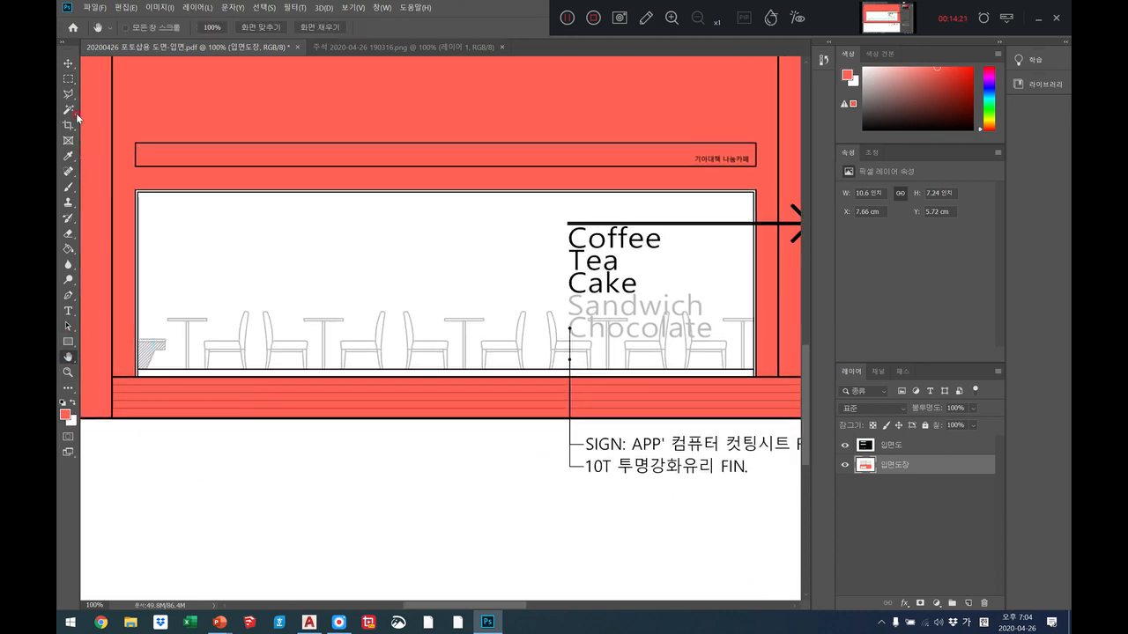
click(68, 78)
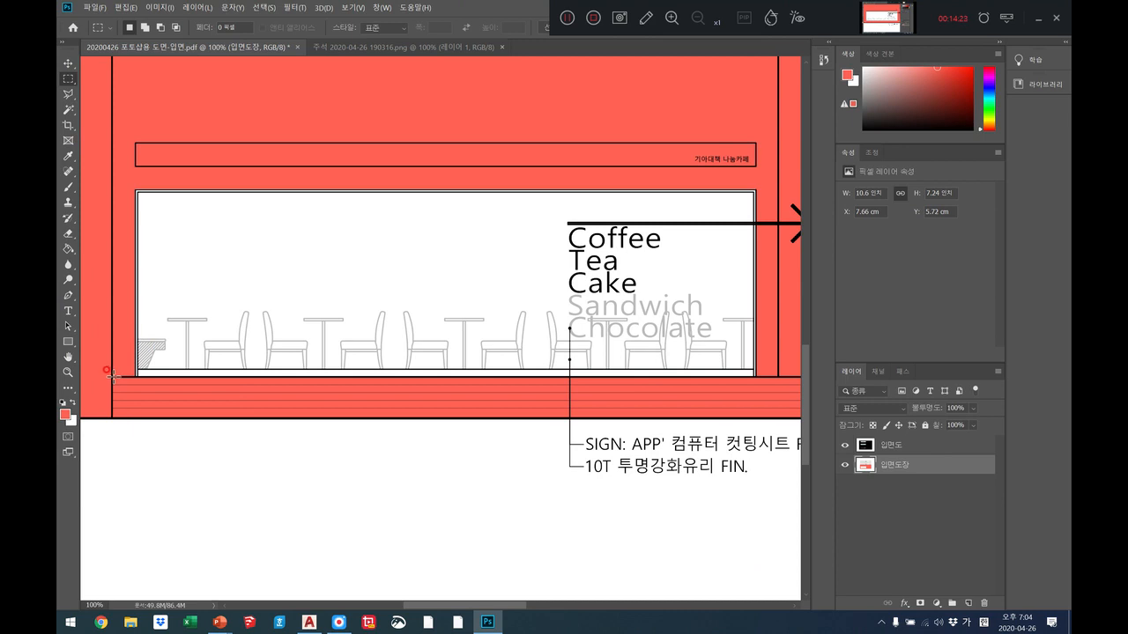
drag(107, 373, 510, 423)
right_click(512, 423)
click(501, 465)
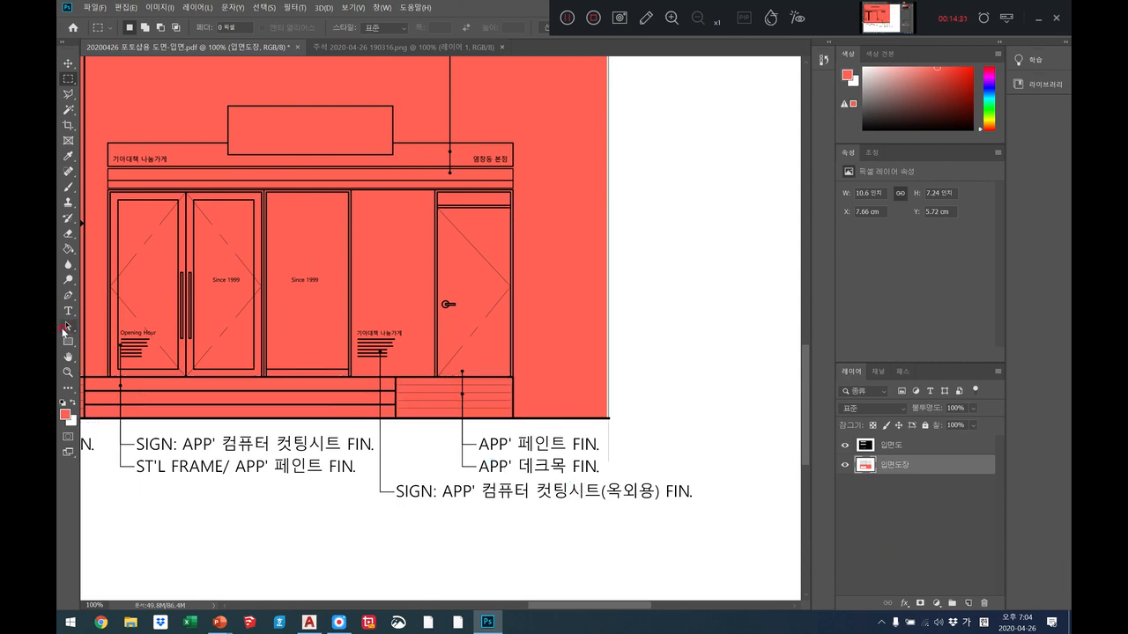
Step: Select most of the deck base under the large cafe window, starting from its outer end, and delete its red fill
click(67, 356)
drag(150, 423, 679, 484)
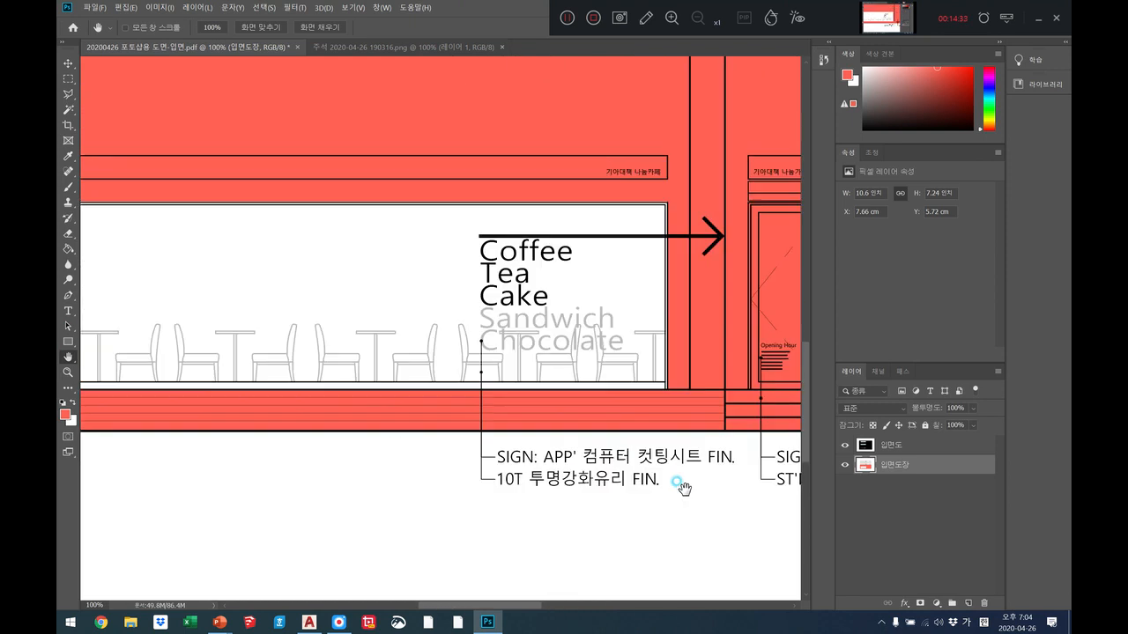
click(68, 79)
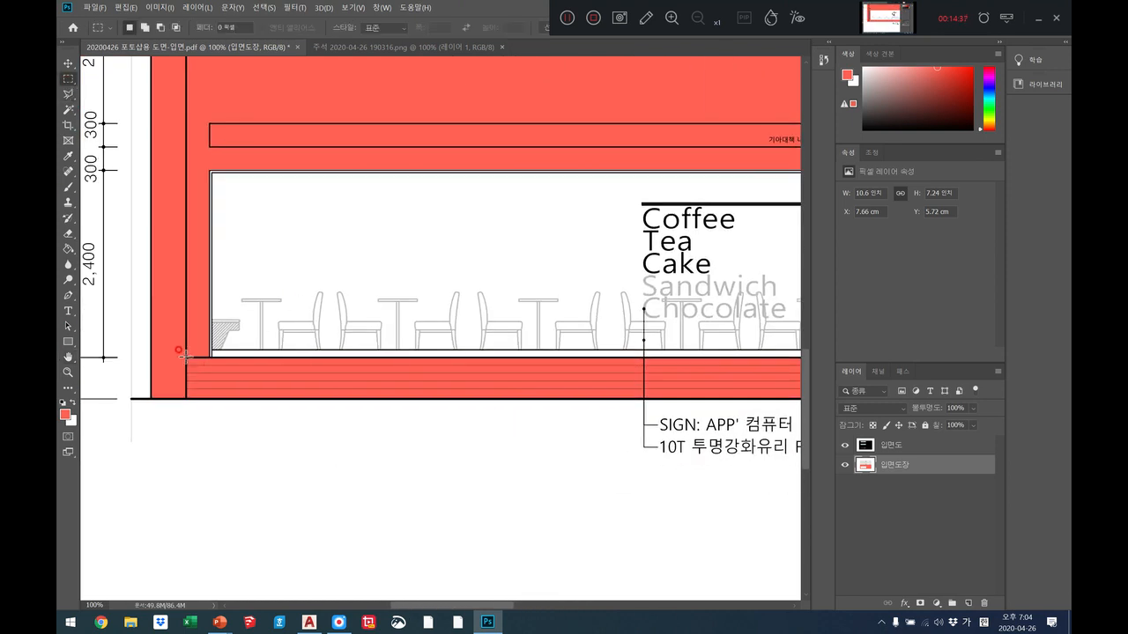
drag(199, 381, 765, 401)
key(Delete)
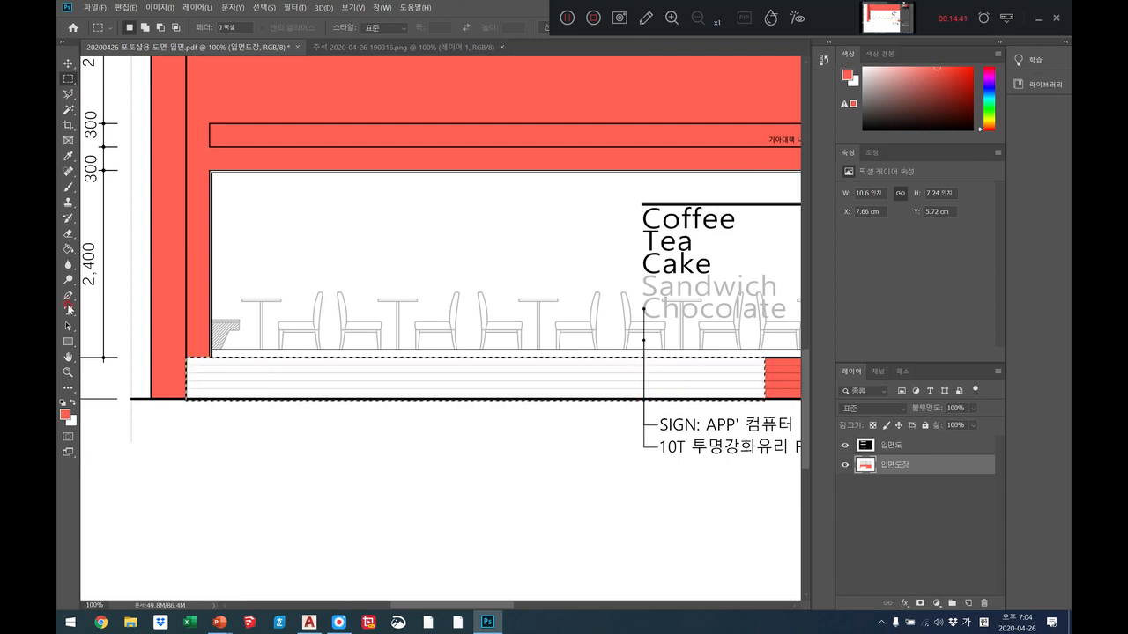
Step: Delete the red fill from the rest of the deck base and entrance steps, including the thin red sliver between the cleared areas
click(67, 357)
drag(699, 420, 162, 428)
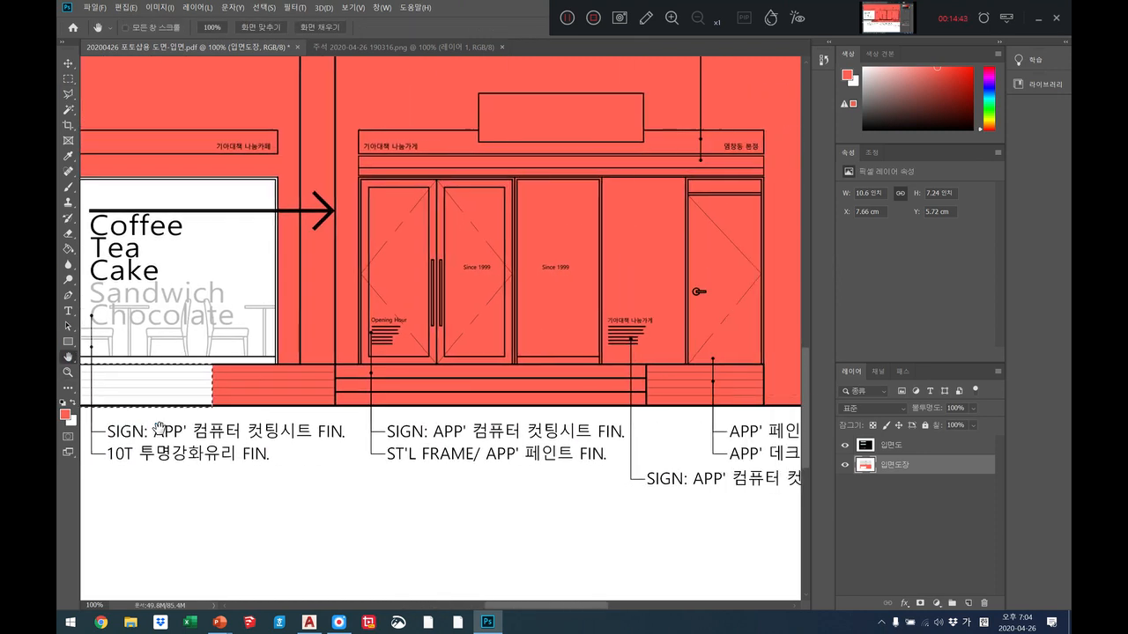
drag(242, 296, 86, 294)
drag(334, 340, 429, 338)
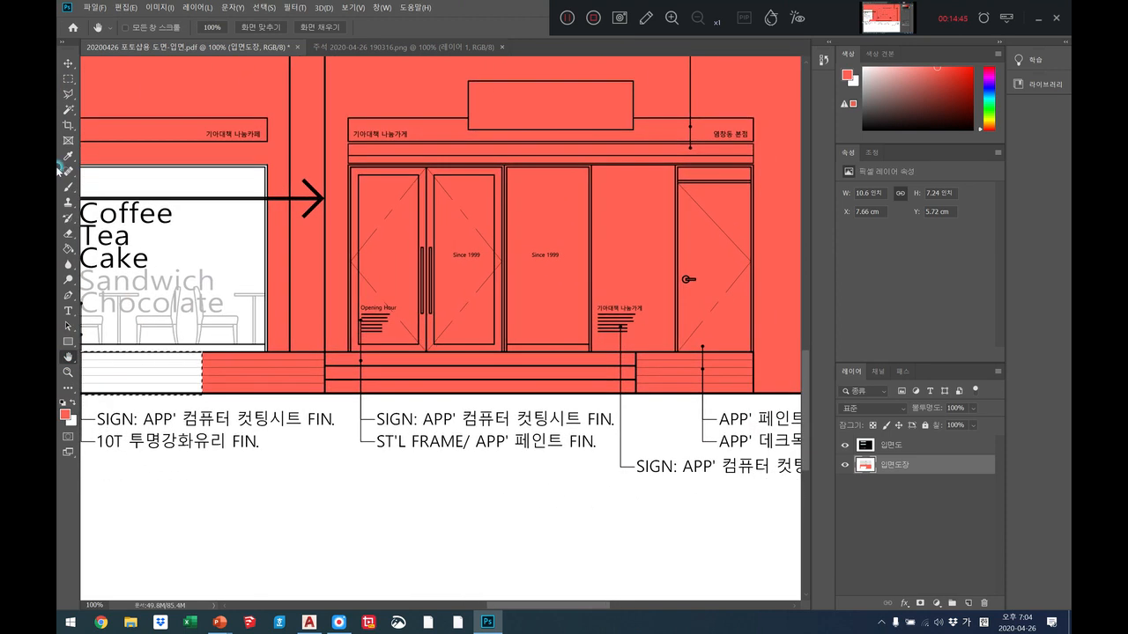
click(68, 79)
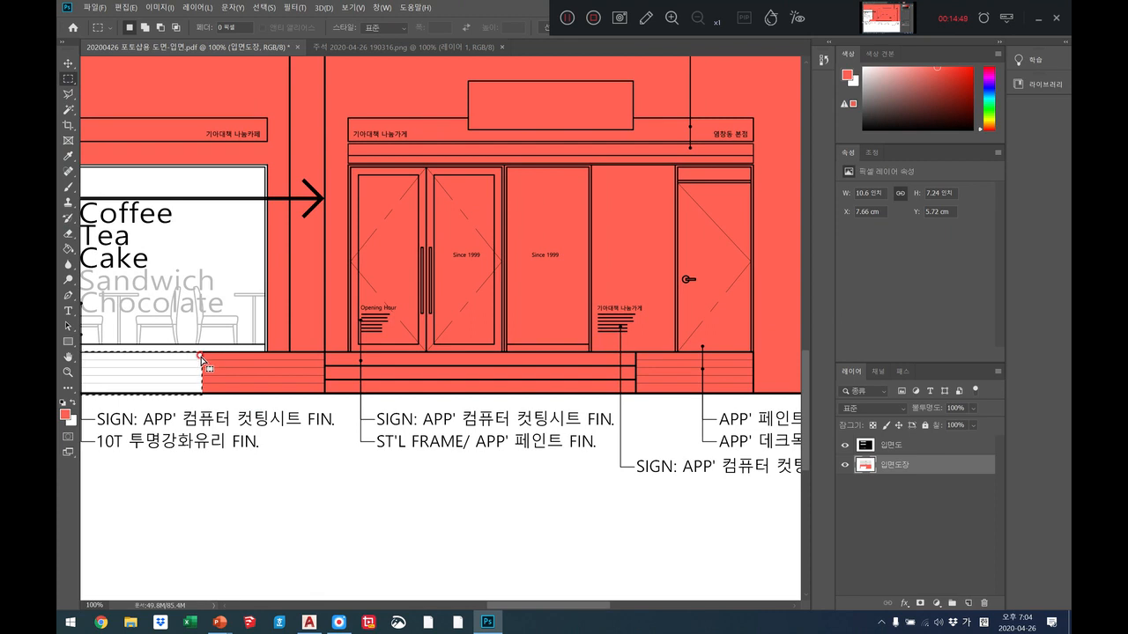
drag(202, 352, 747, 385)
key(Delete)
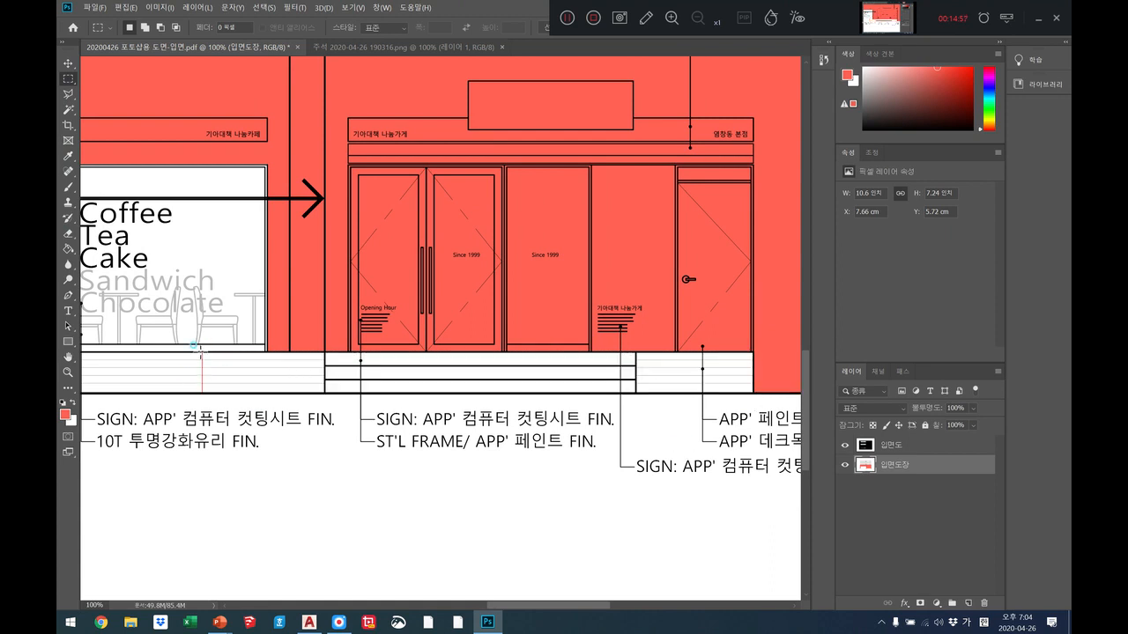
key(Delete)
Step: Check the rendering, select the shop front's doors, window and wall panels under the awning, delete their red fill, and deselect
click(393, 47)
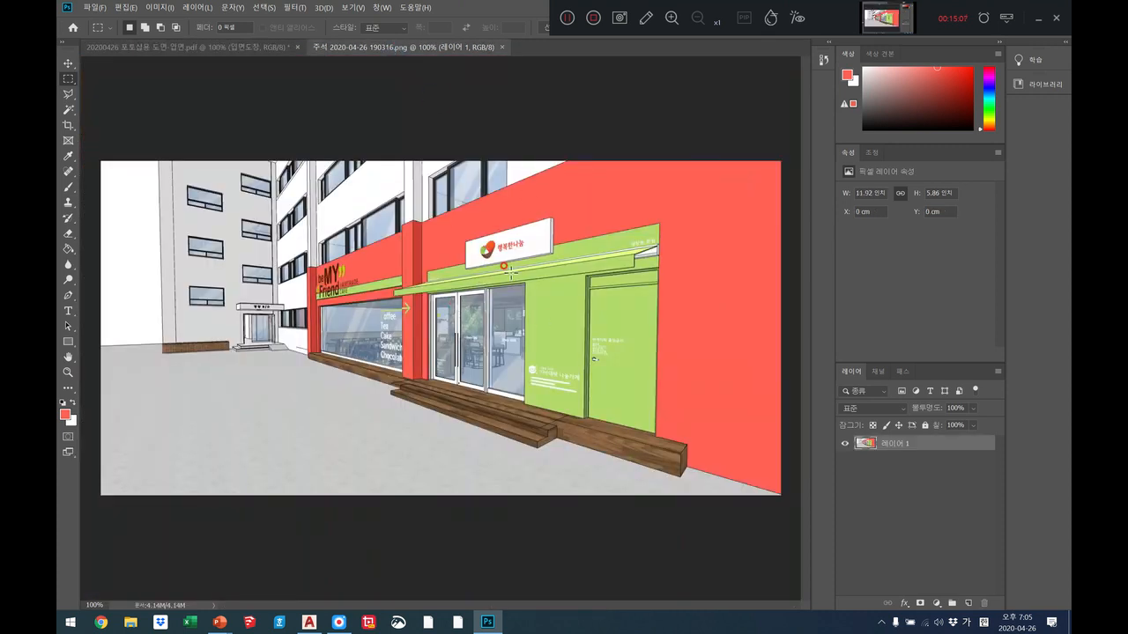
click(207, 48)
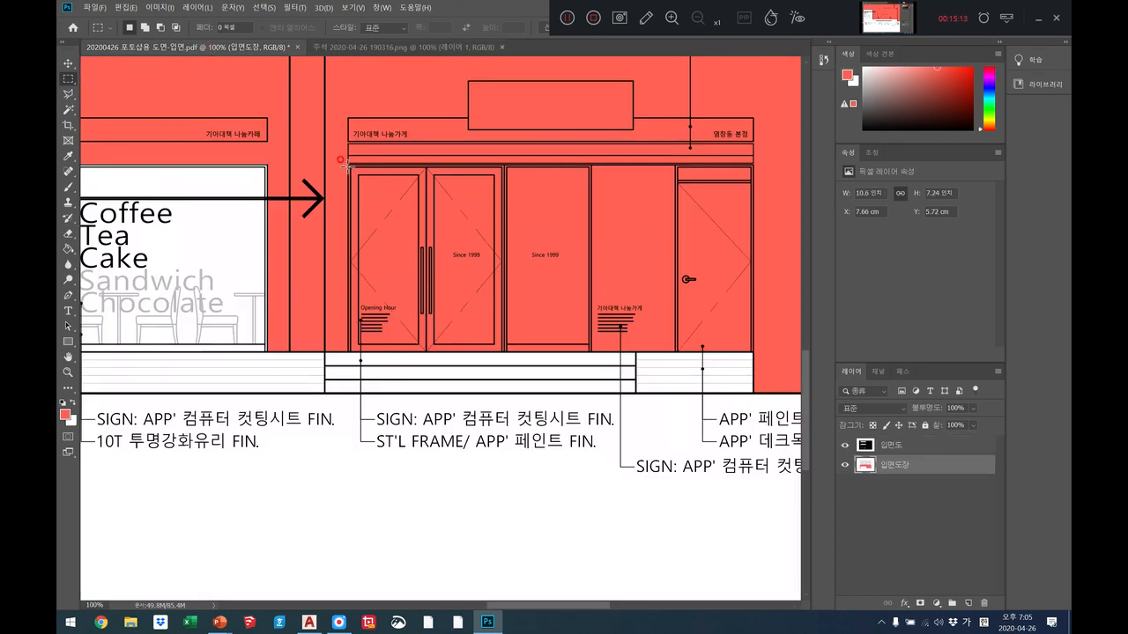
drag(348, 163, 751, 350)
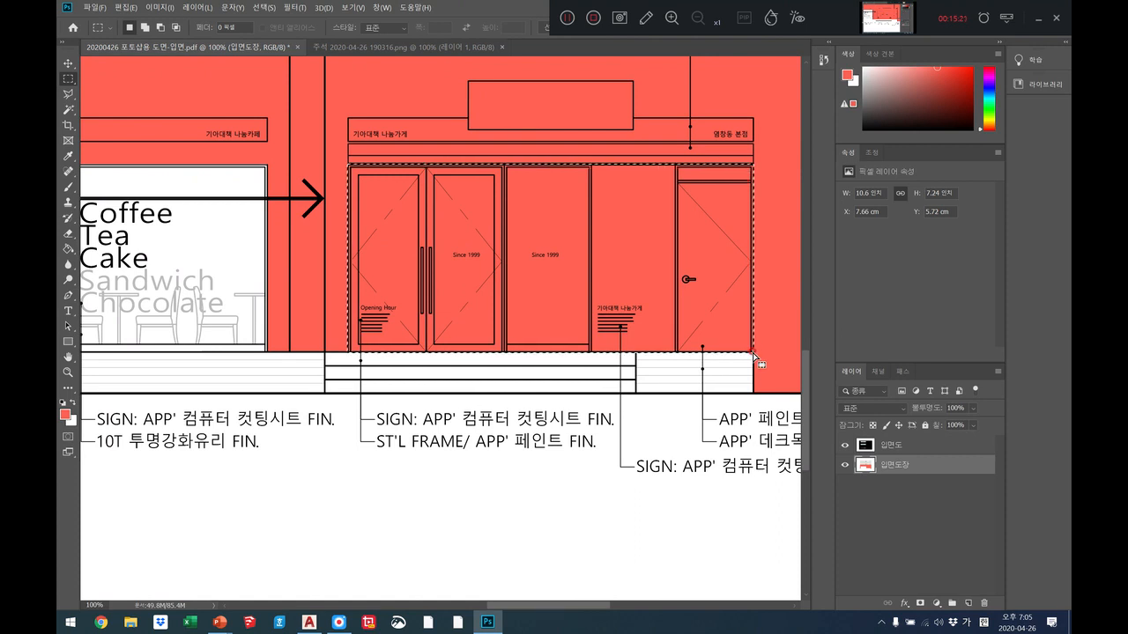
key(Delete)
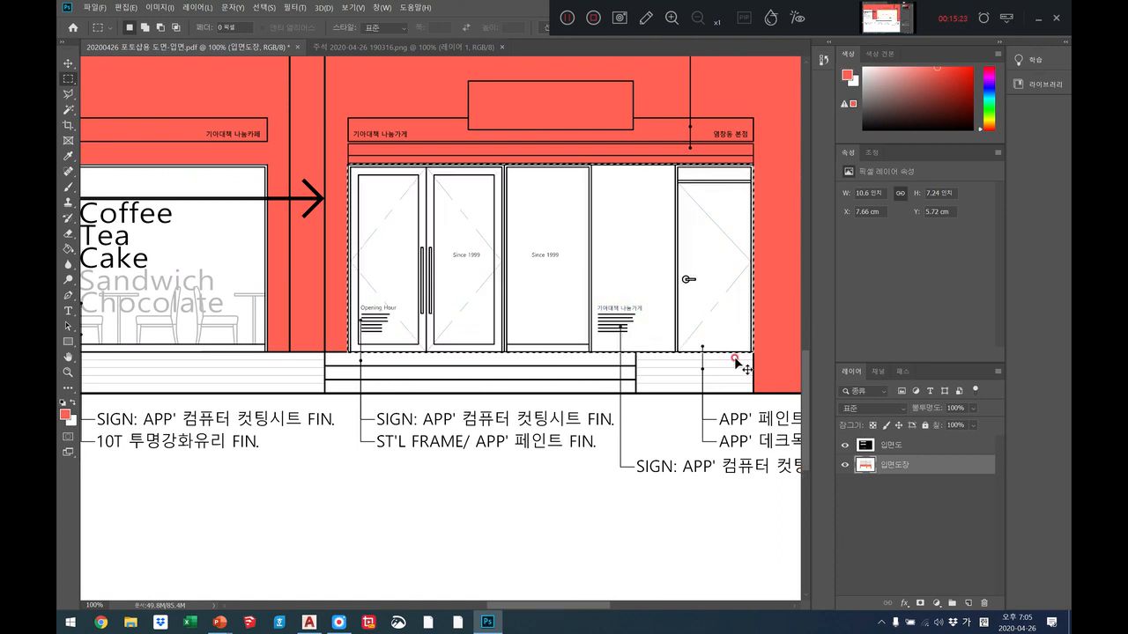
key(ctrl+d)
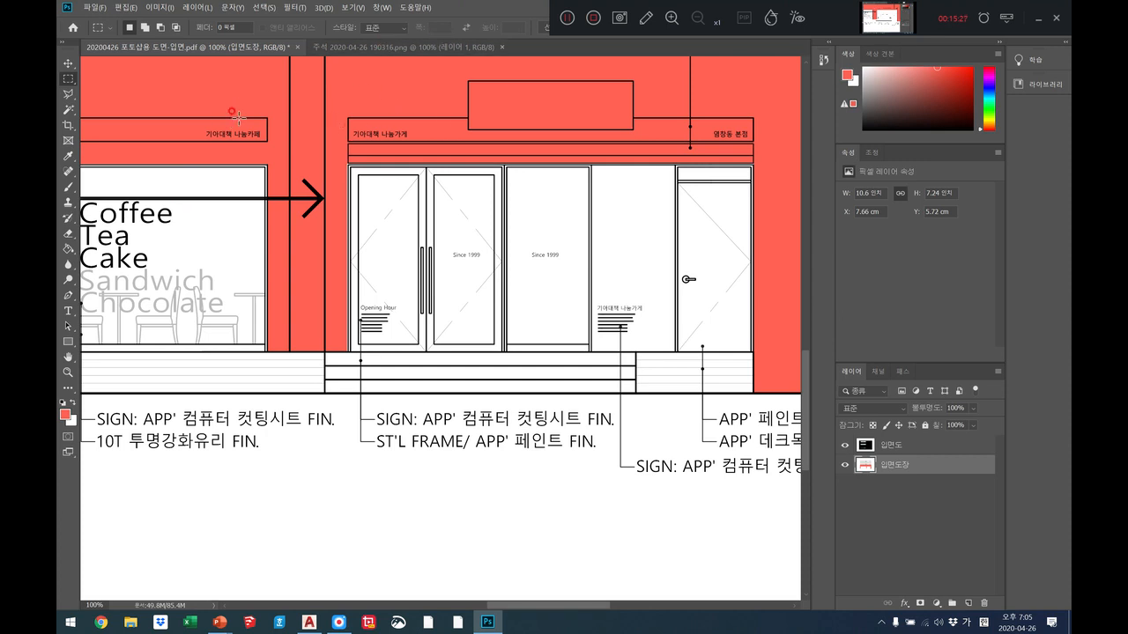
Step: Look over the shop signage in the rendering, create a layer above 입면도장 in the elevation, and name it 입면간판
click(327, 48)
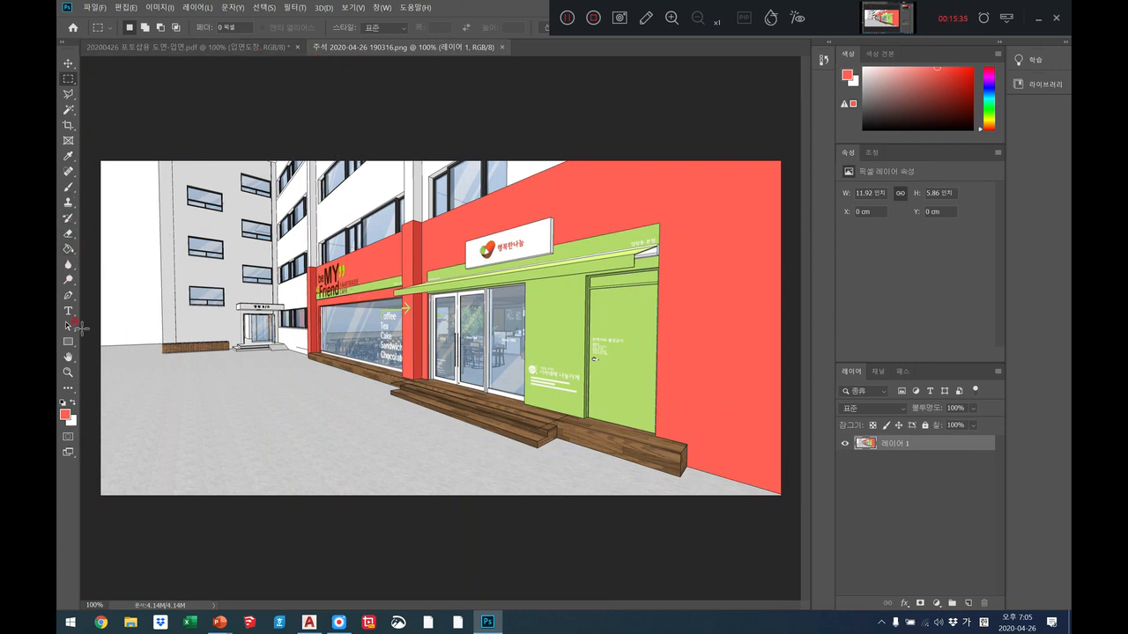
click(68, 372)
click(374, 283)
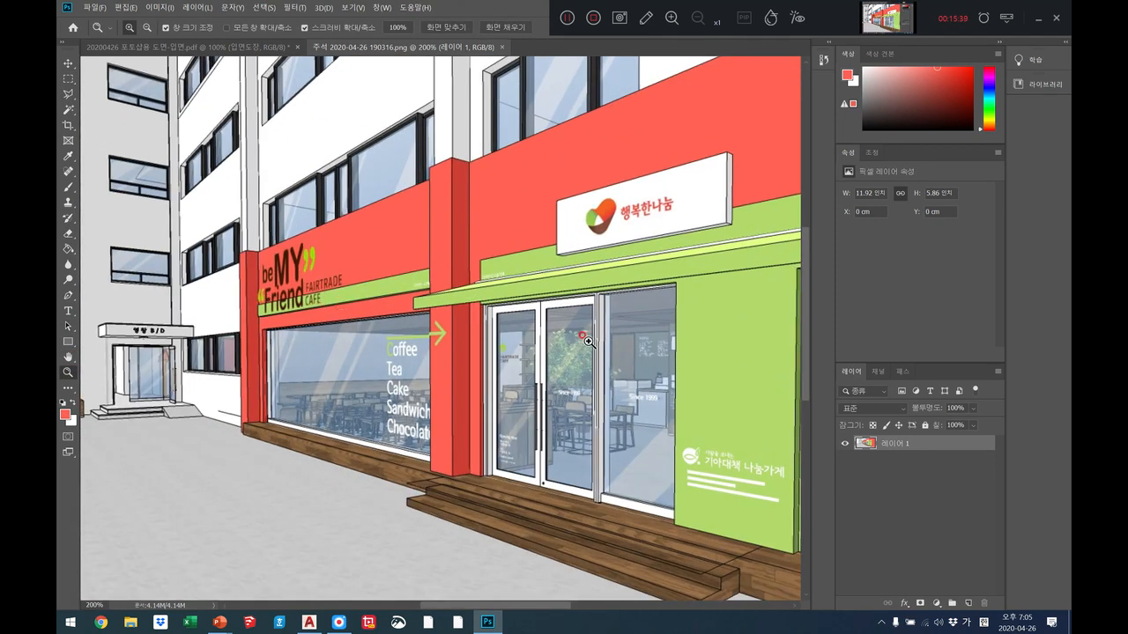
right_click(692, 401)
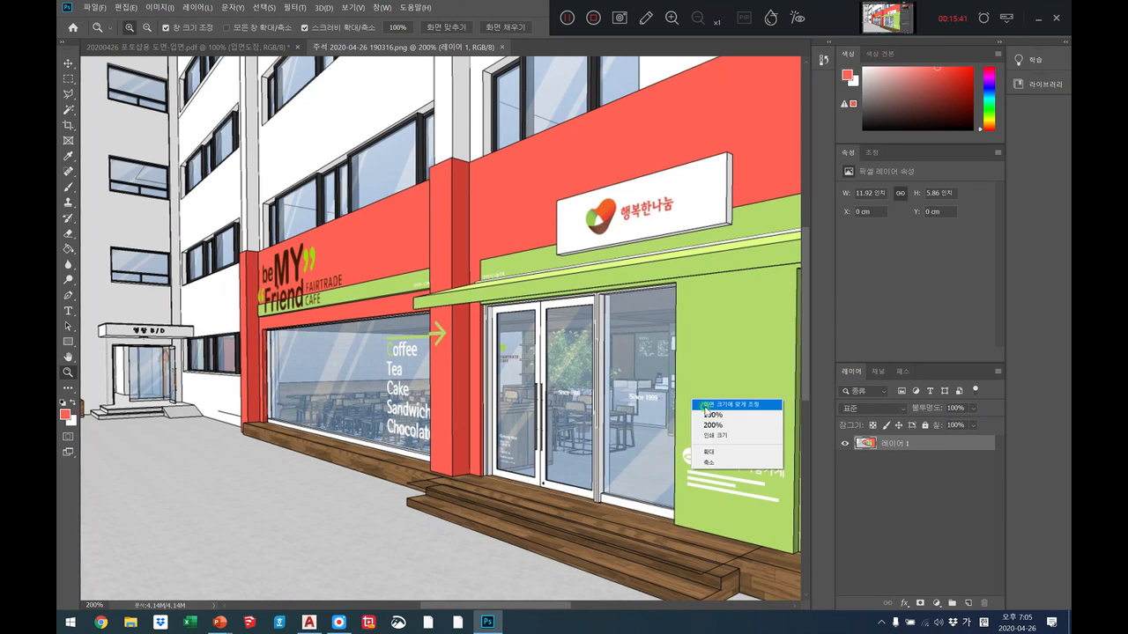
click(706, 405)
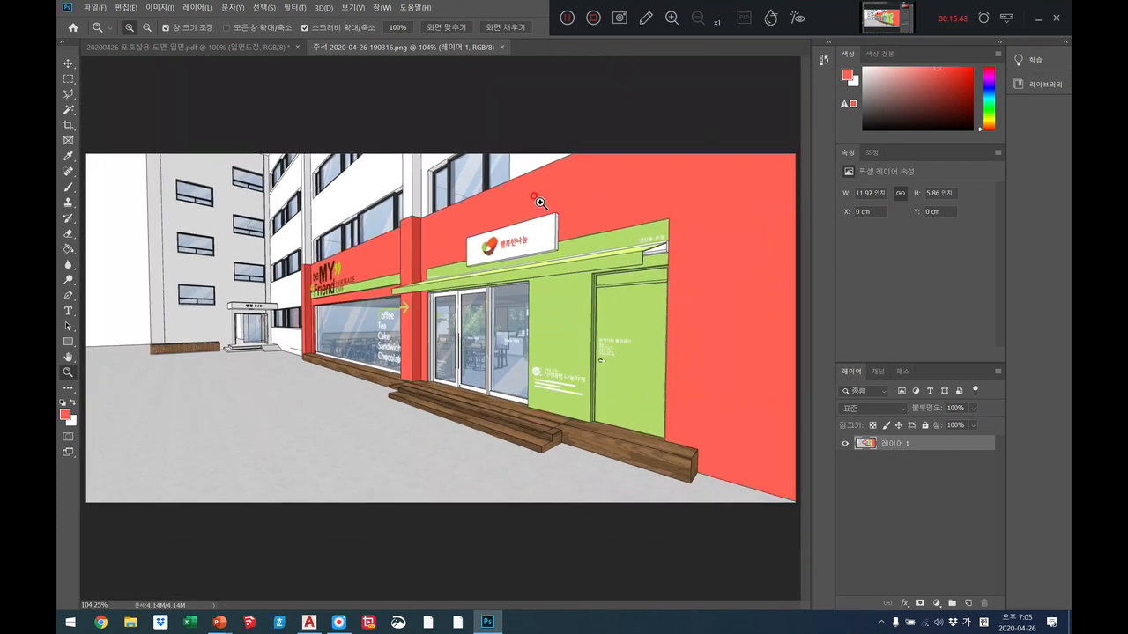
click(252, 46)
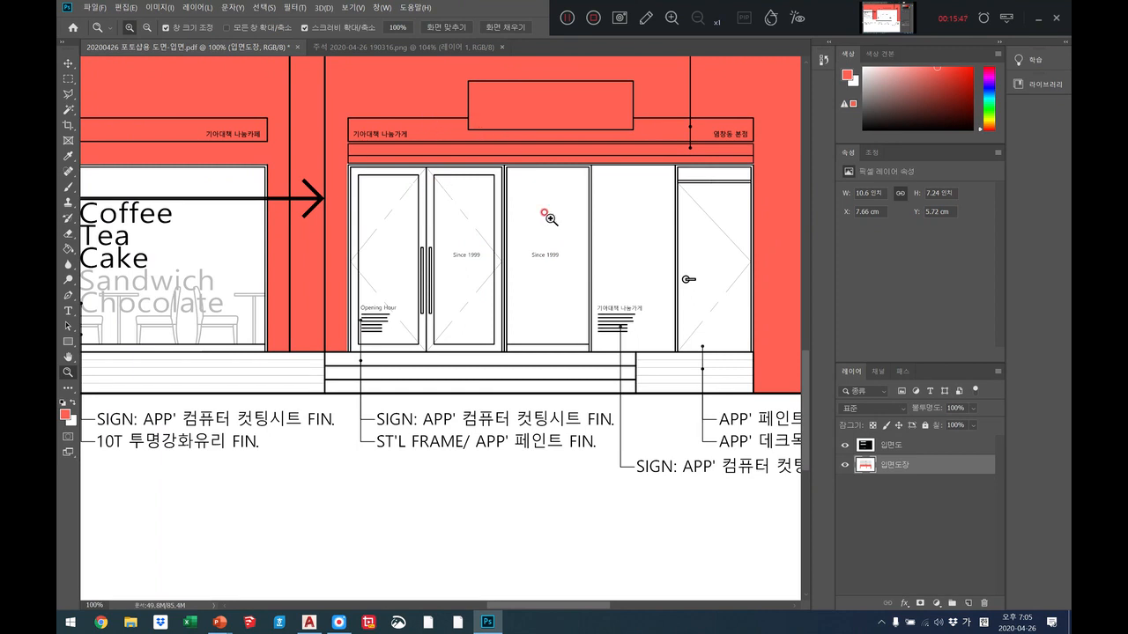
drag(919, 465, 967, 604)
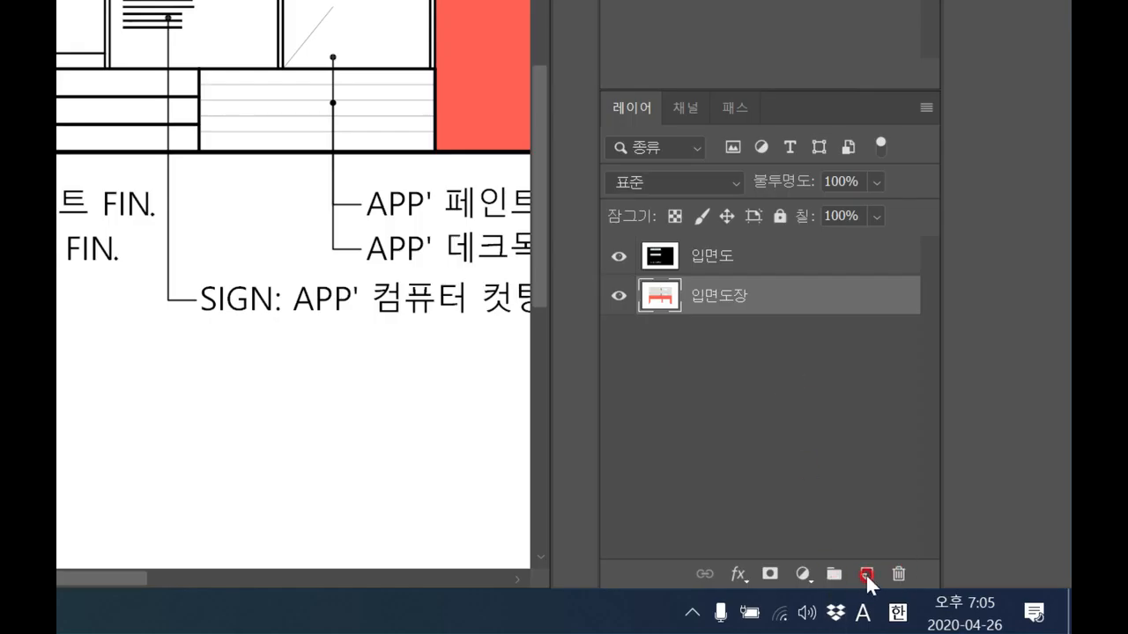
click(865, 574)
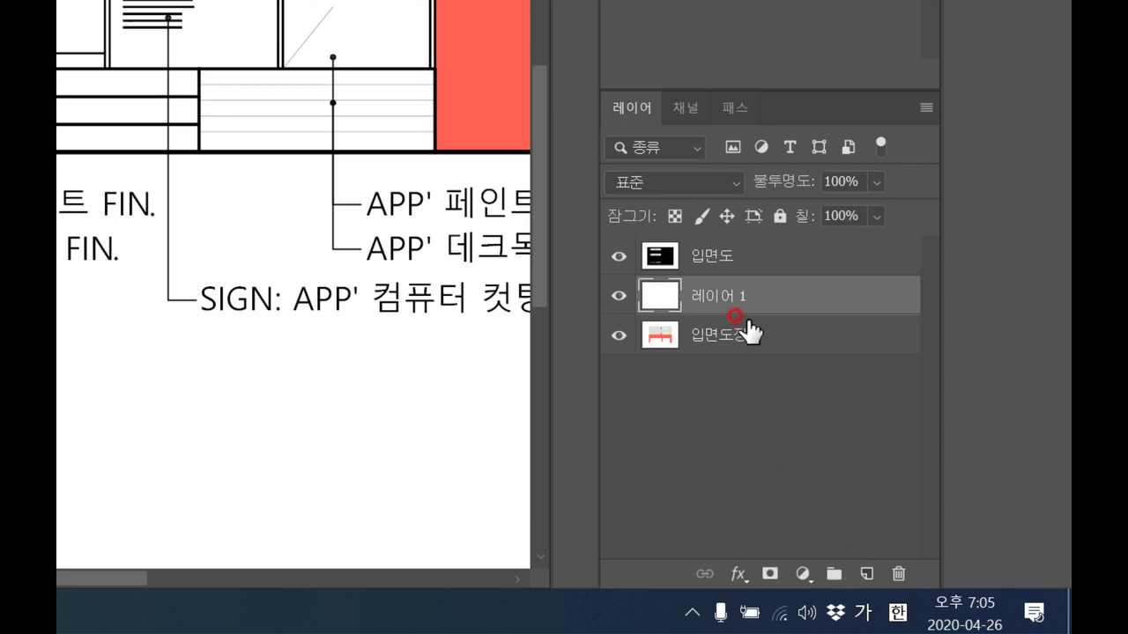
double_click(717, 294)
text(이)
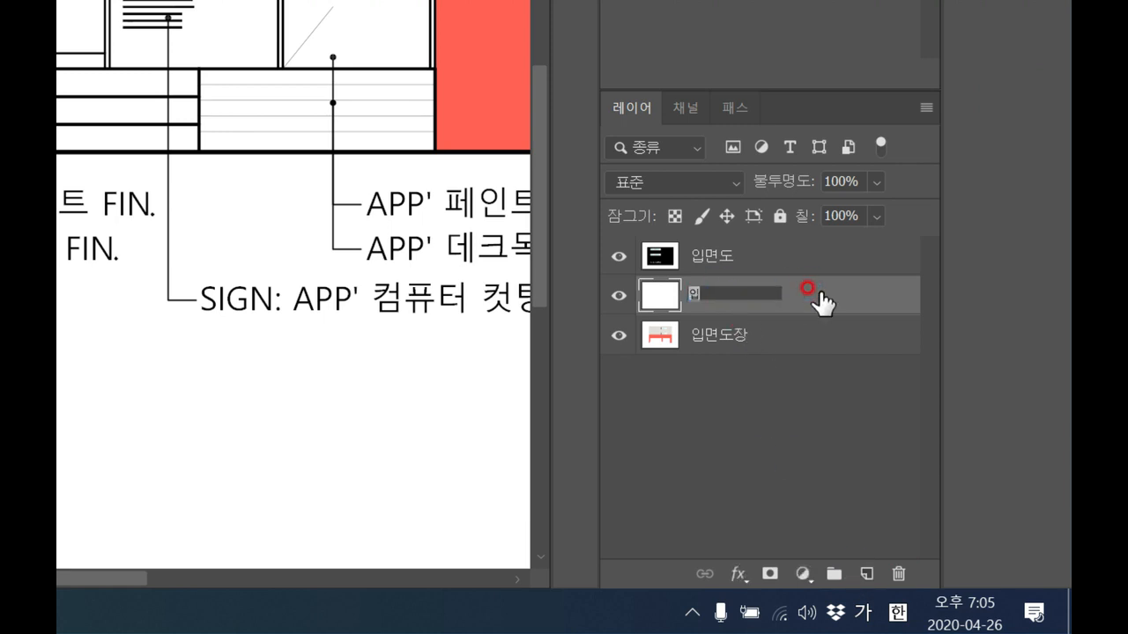
text(면)
text(간파)
key(Return)
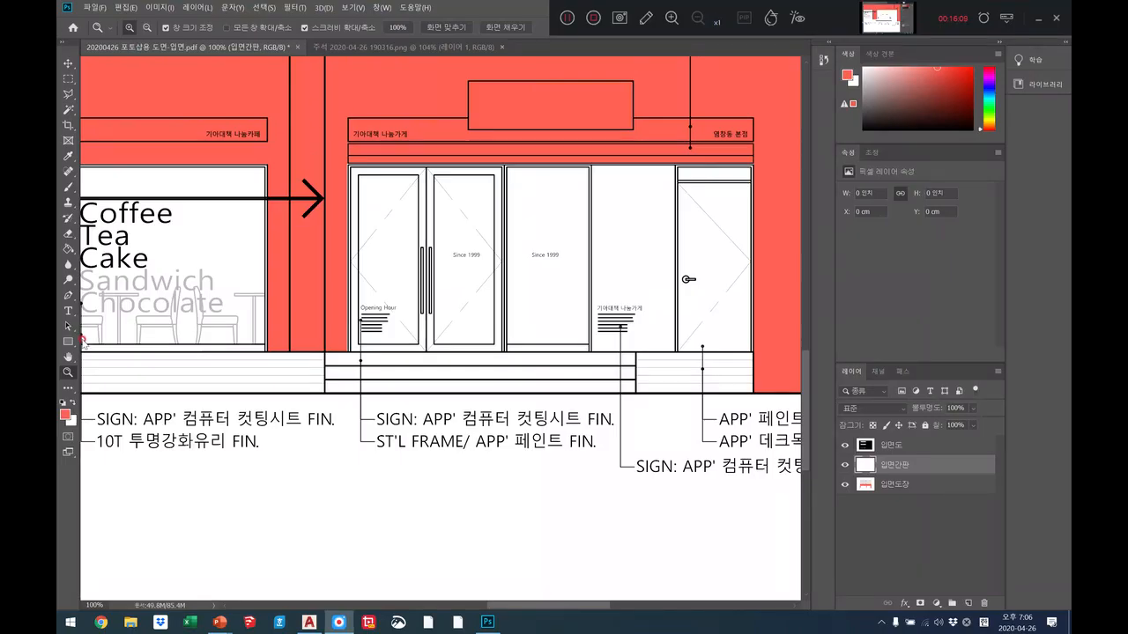
Step: Sample the green color from the shop wall panel in the rendering as the foreground color
click(74, 355)
drag(182, 318, 588, 354)
click(437, 50)
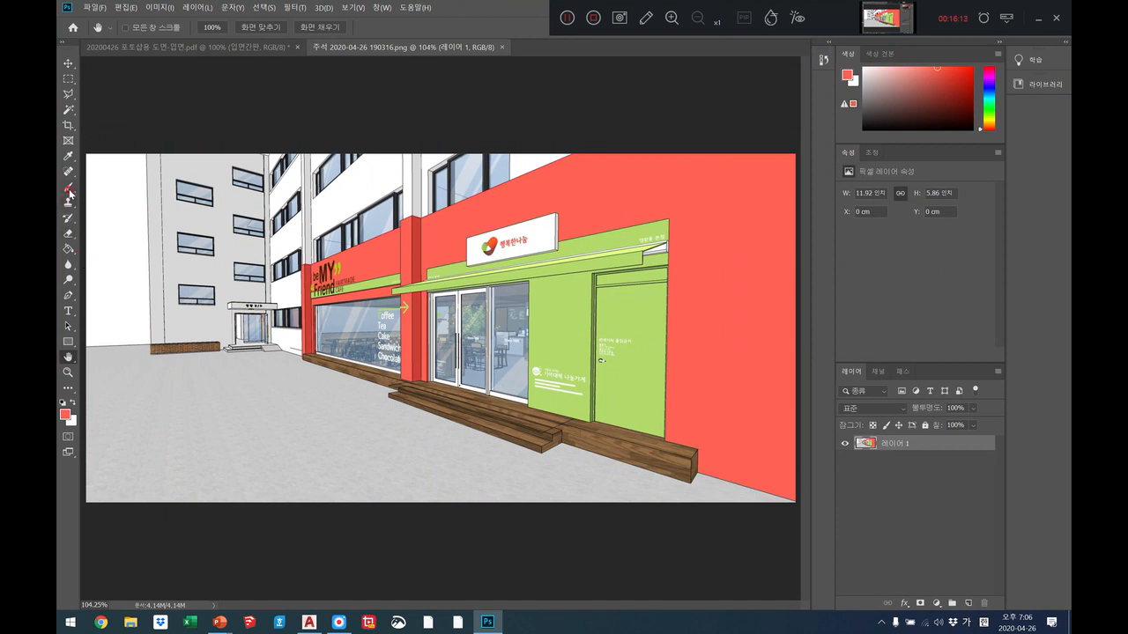
click(68, 156)
click(577, 303)
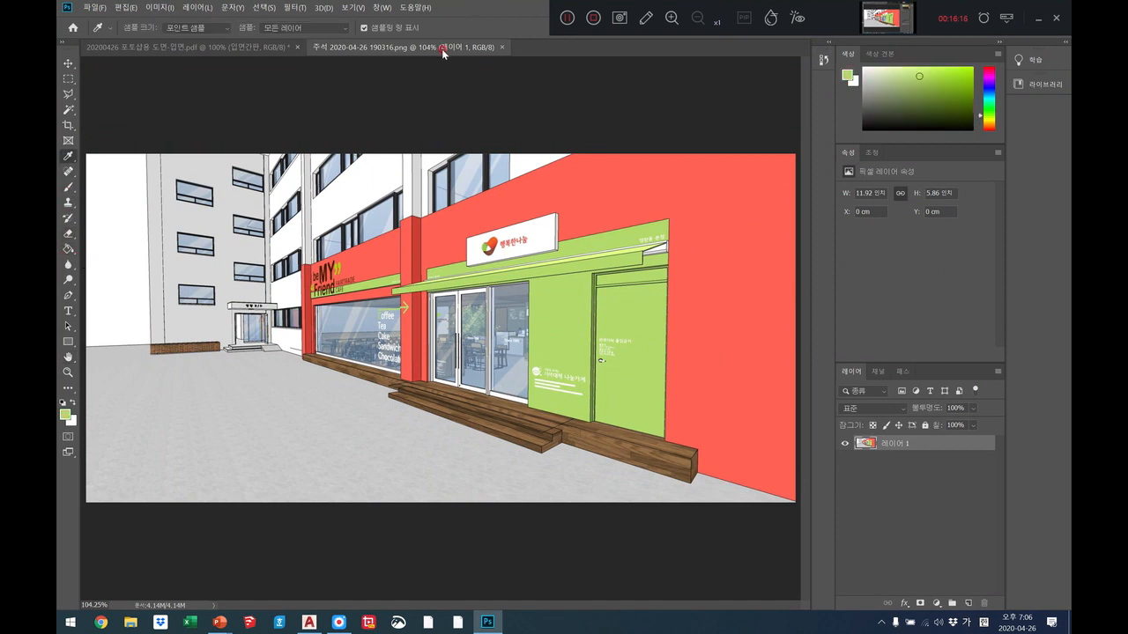
Step: Select the sign band above the large cafe window in the elevation, fill it with the sampled green, and deselect
click(259, 48)
click(68, 356)
mouse_move(183, 316)
mouse_down()
mouse_move(294, 370)
mouse_move(259, 337)
mouse_up()
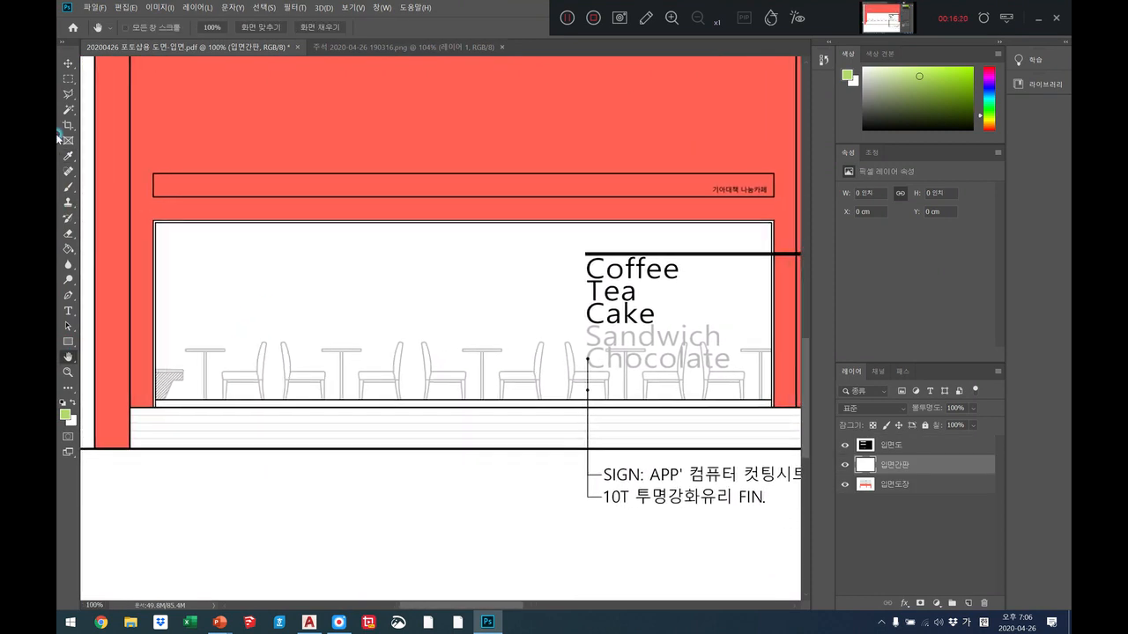
click(70, 82)
drag(153, 173, 774, 198)
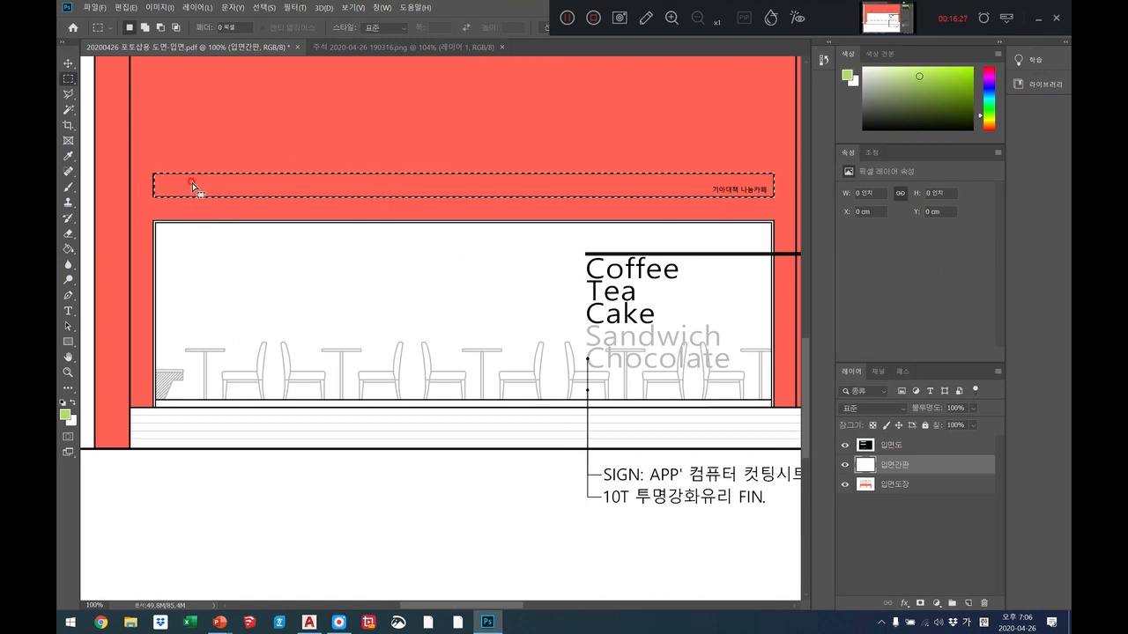
click(68, 249)
click(282, 195)
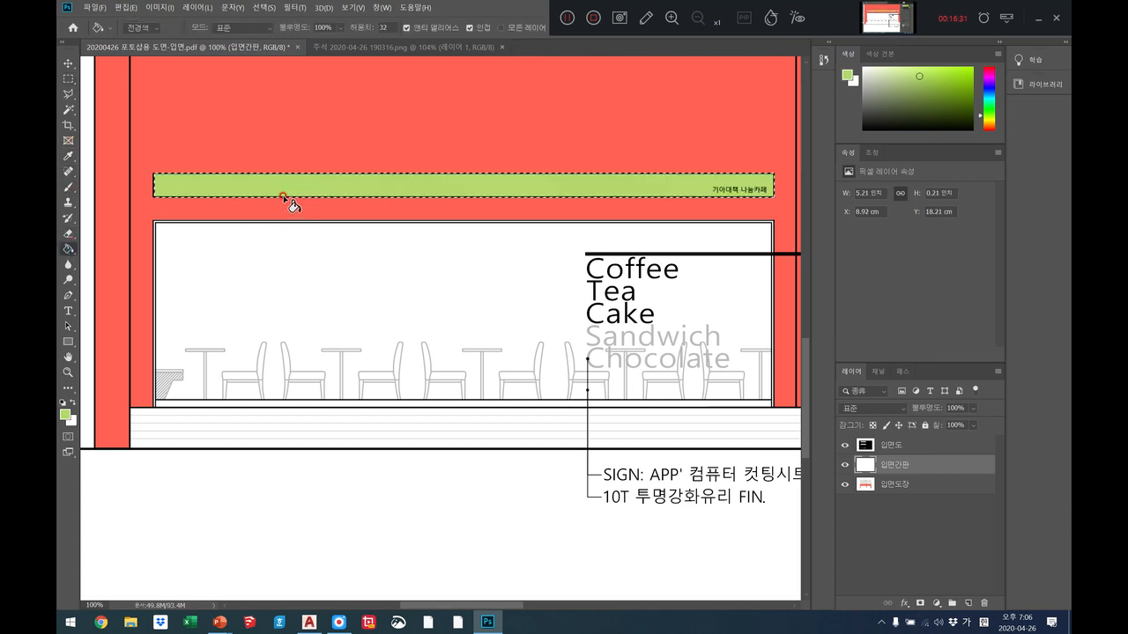
key(ctrl+d)
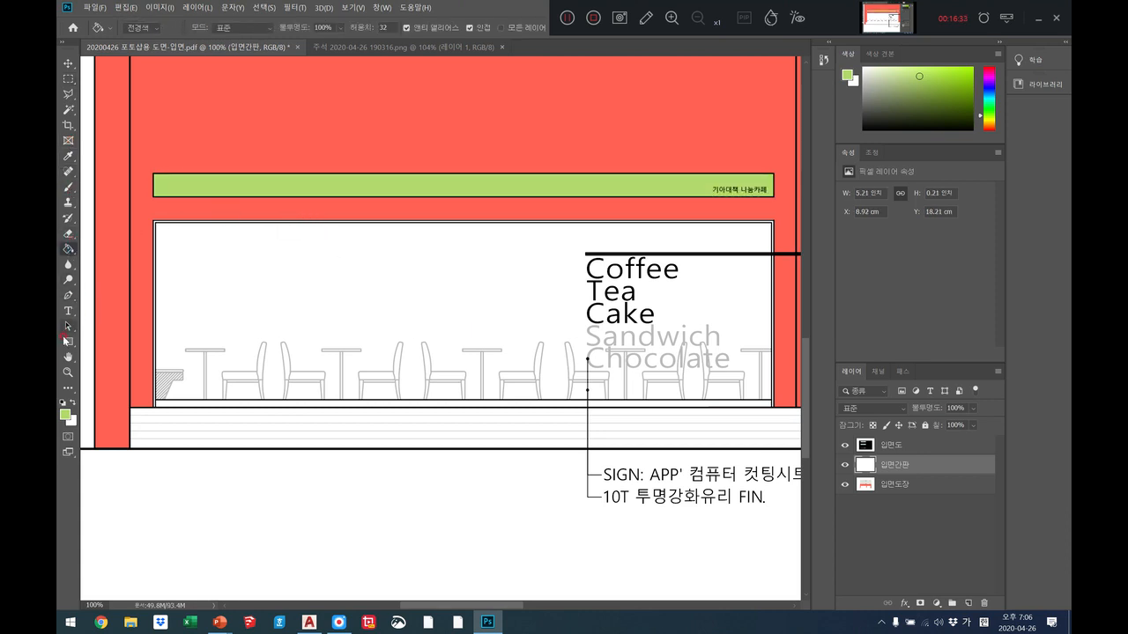
Step: Compare the shop's sign band and awning in the elevation with the rendering, examining the area above the entrance up close
click(68, 358)
drag(478, 238, 167, 244)
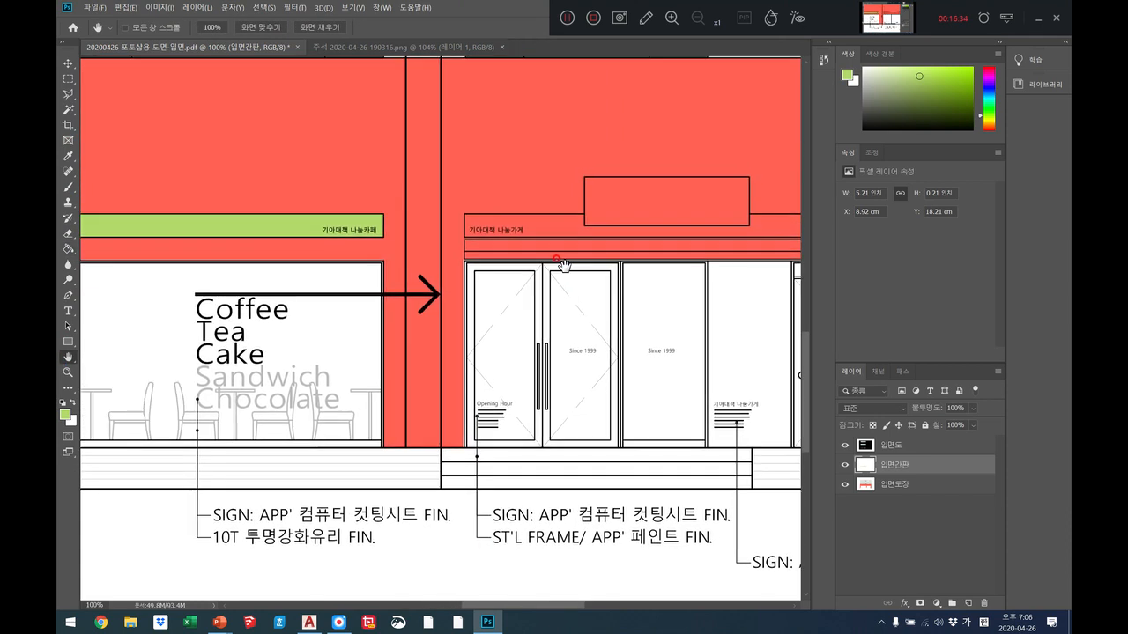
click(455, 51)
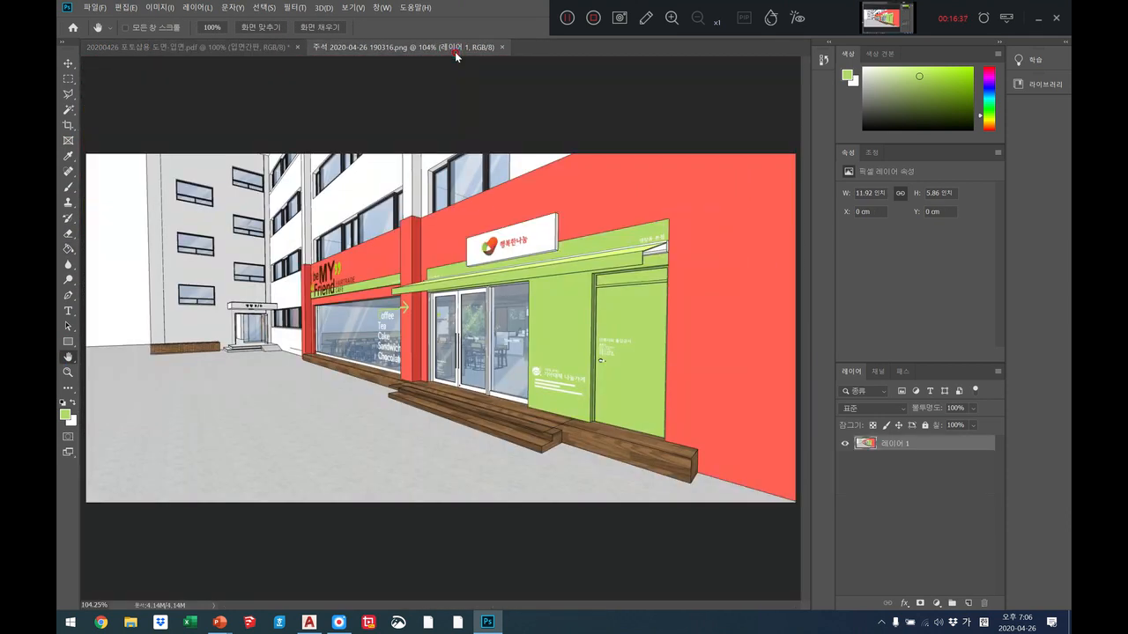
click(252, 46)
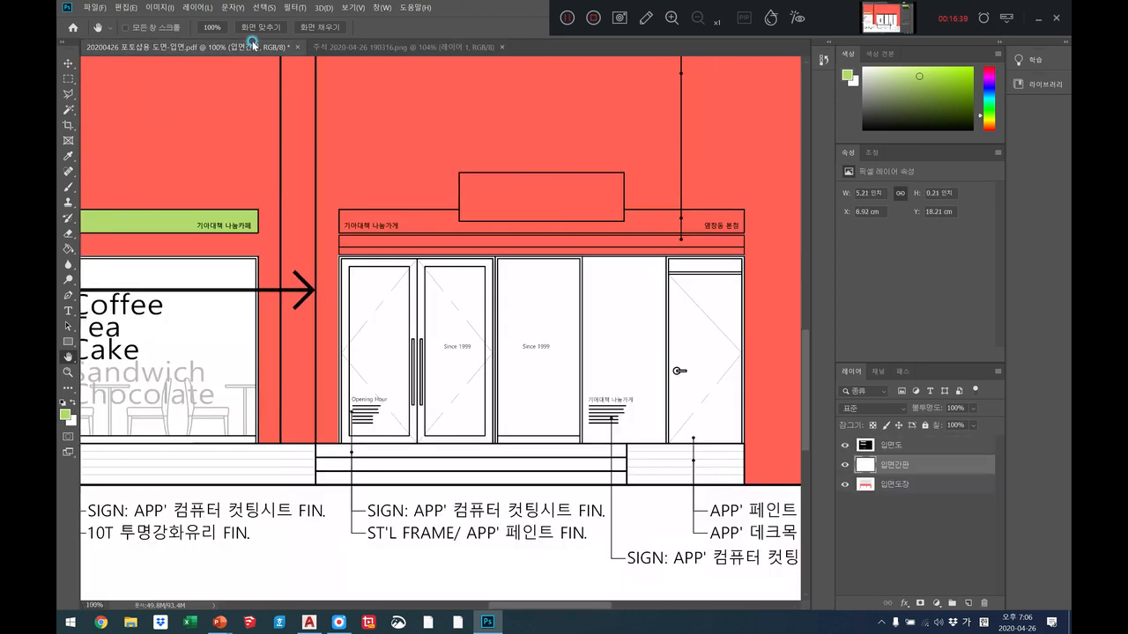
click(68, 370)
click(491, 230)
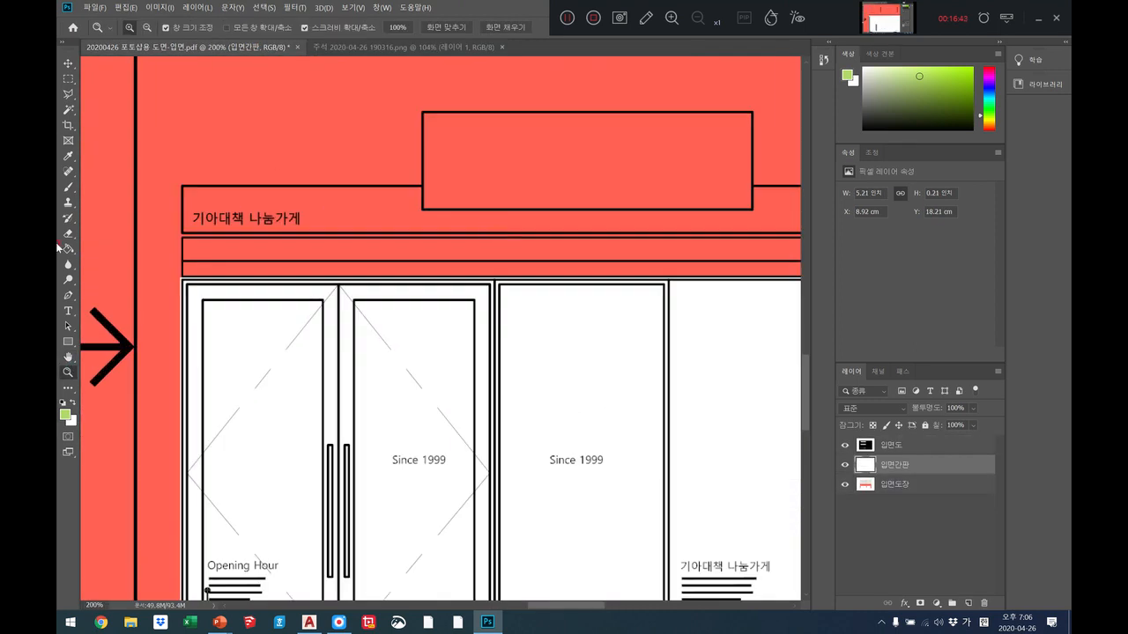
click(68, 356)
mouse_move(590, 352)
mouse_down()
mouse_move(498, 361)
mouse_move(584, 364)
mouse_up()
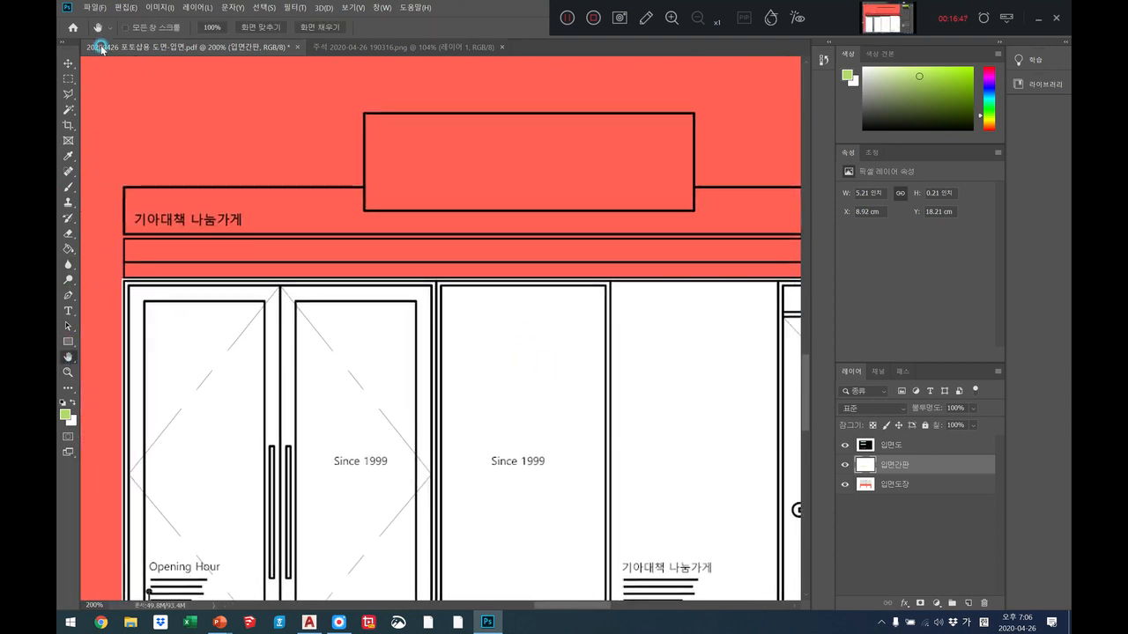
click(68, 371)
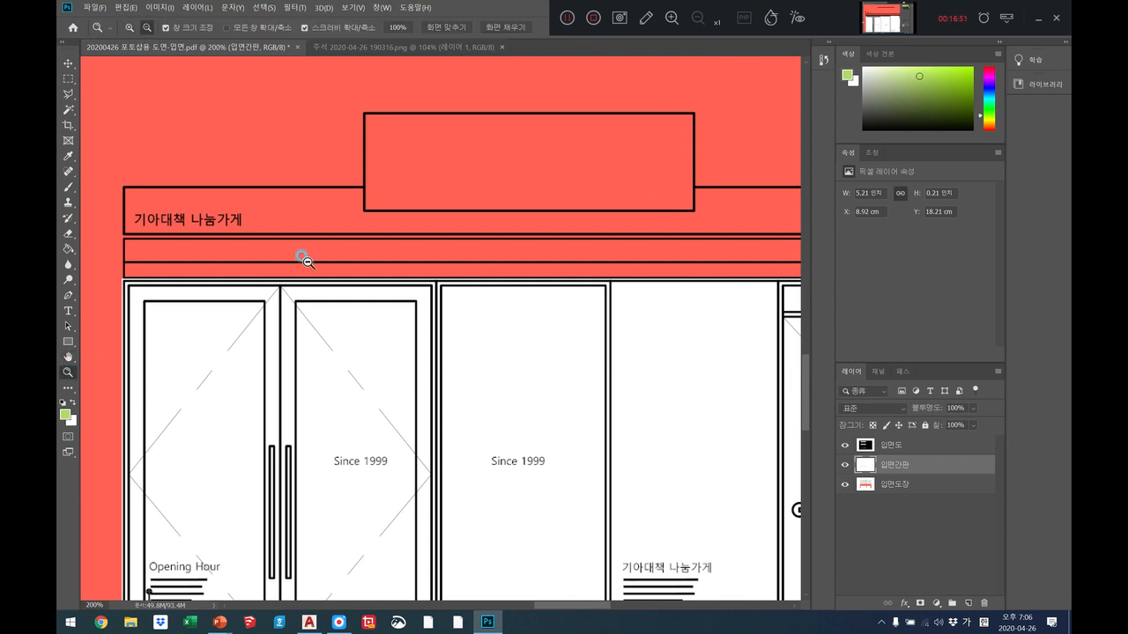
alt+click(303, 256)
alt+click(303, 256)
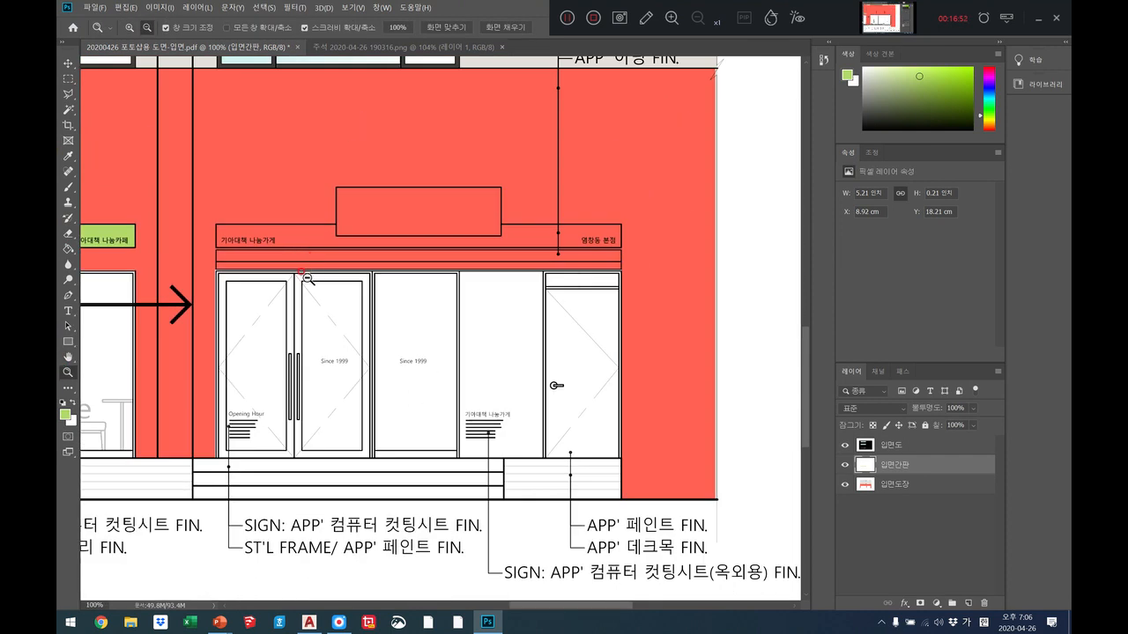
Step: Select the long sign band above the shop entrance, fill it with the sampled green, and deselect
click(67, 79)
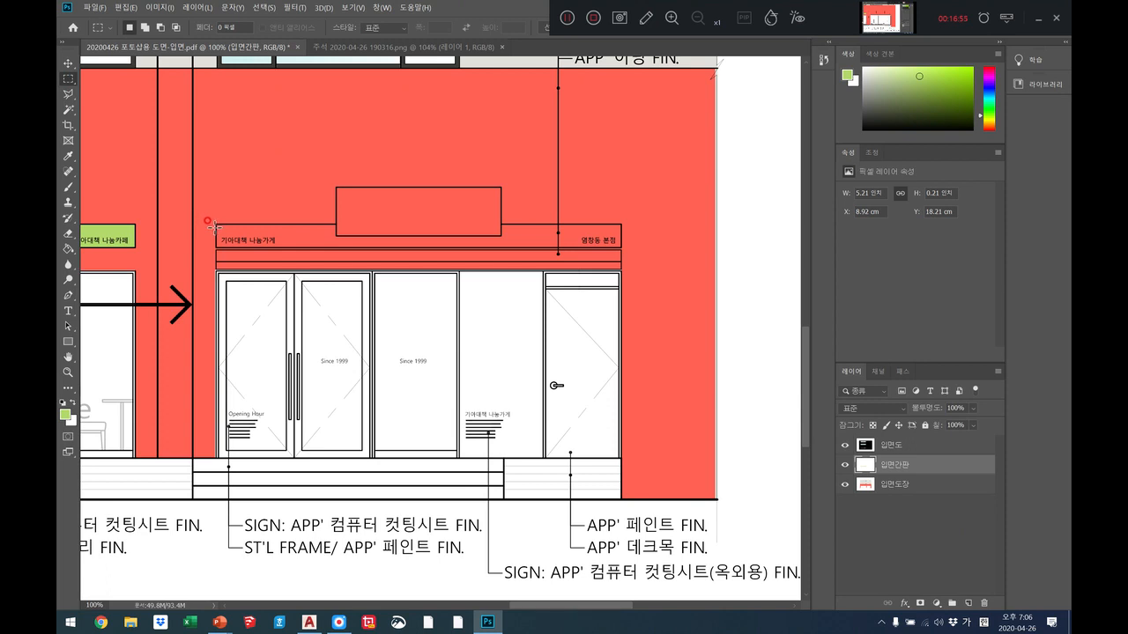
drag(215, 223, 622, 248)
click(67, 249)
click(236, 239)
key(ctrl+d)
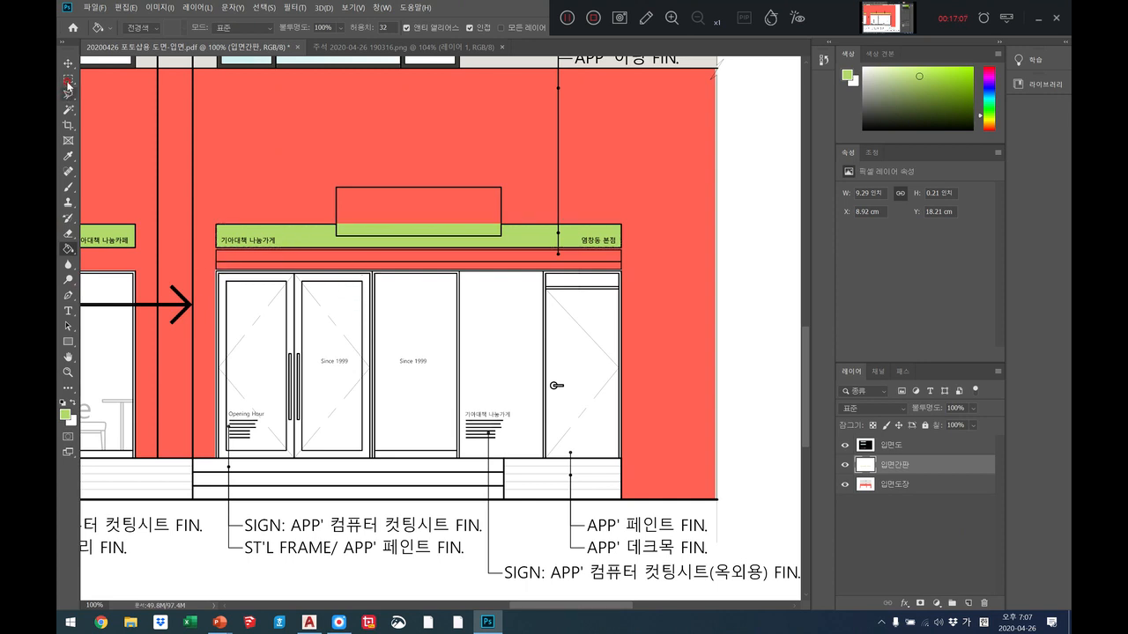
Step: Select the awning strip directly below the shop's sign band, fill it with the same green, and deselect
click(68, 80)
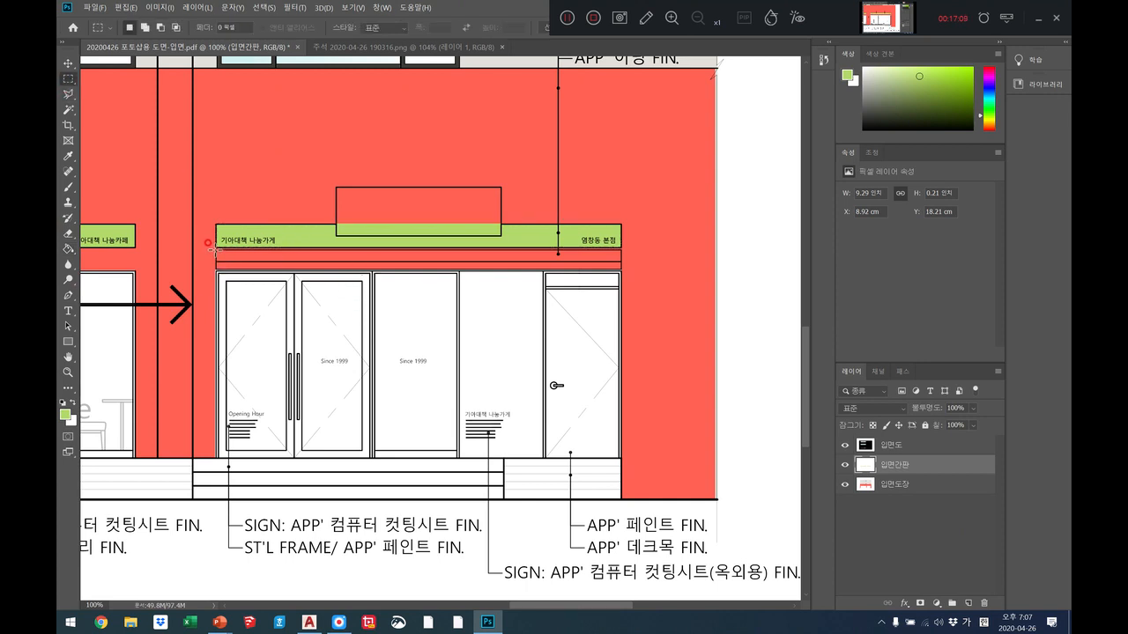
drag(216, 249, 431, 264)
drag(577, 267, 619, 259)
drag(215, 250, 614, 263)
click(68, 248)
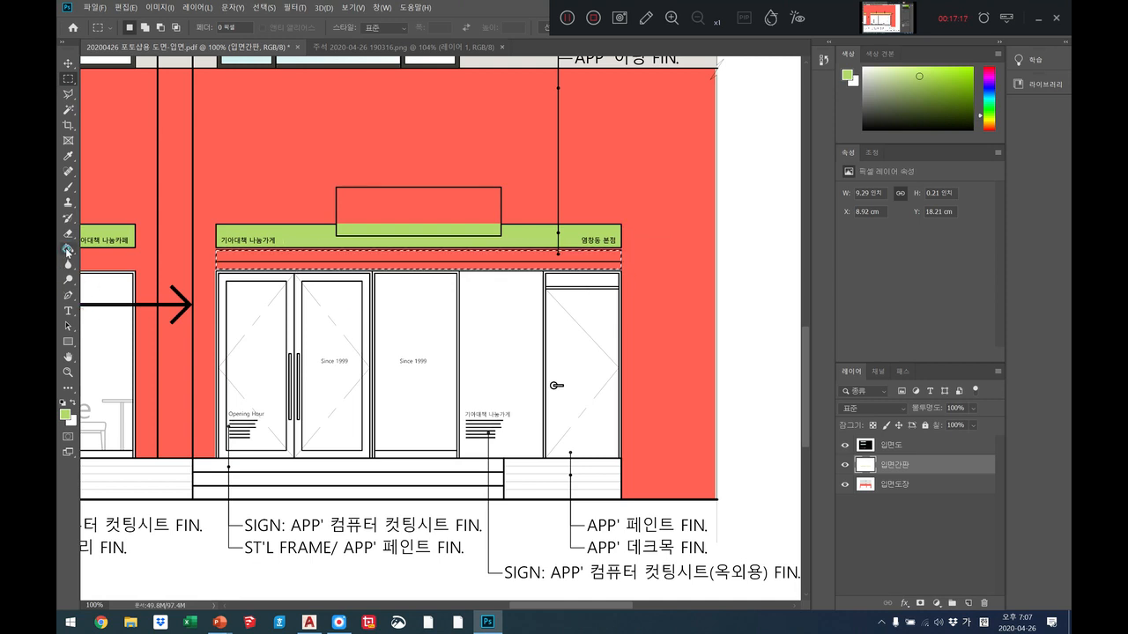
click(295, 264)
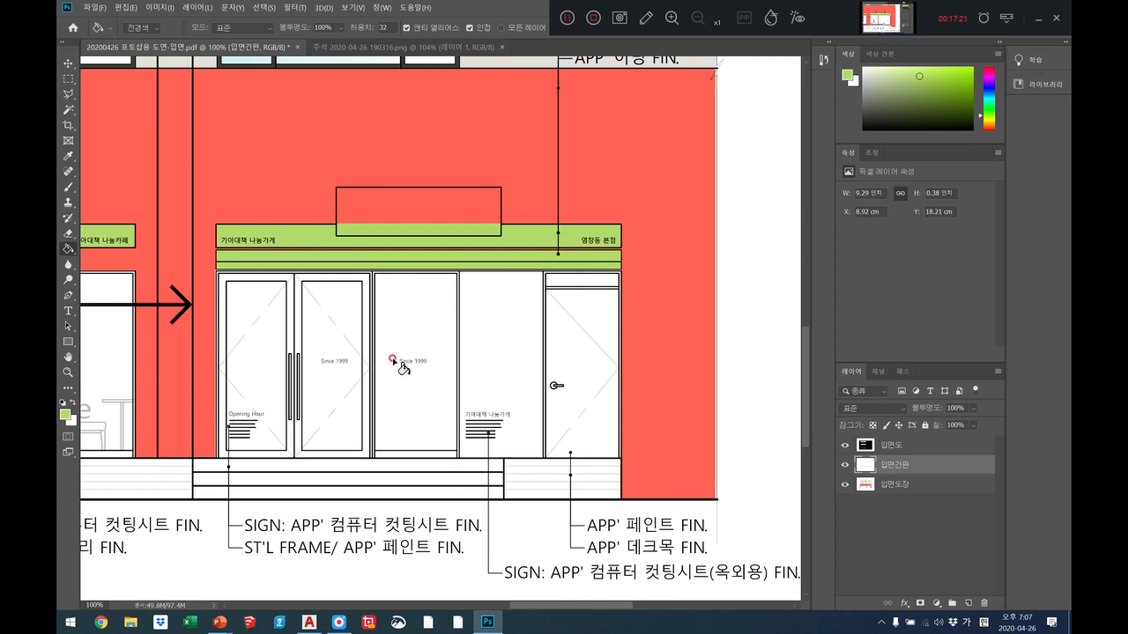
Step: Select the wall panel and side door area beside the shop windows and fill it with the same green on the 입면도장 layer
click(68, 81)
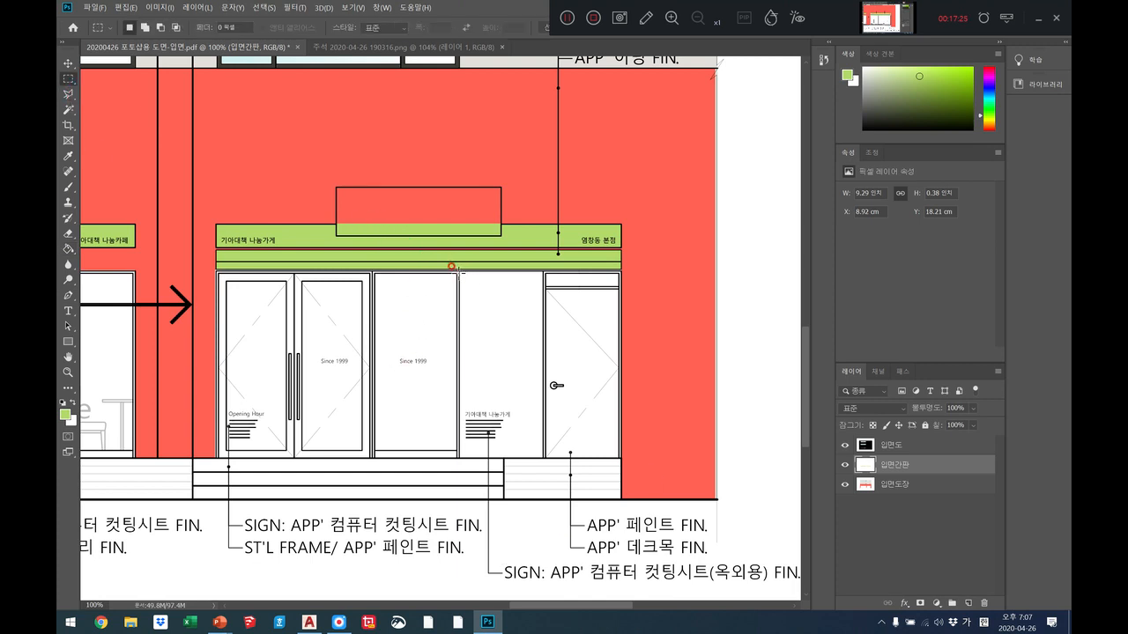
drag(457, 270, 619, 453)
key(z)
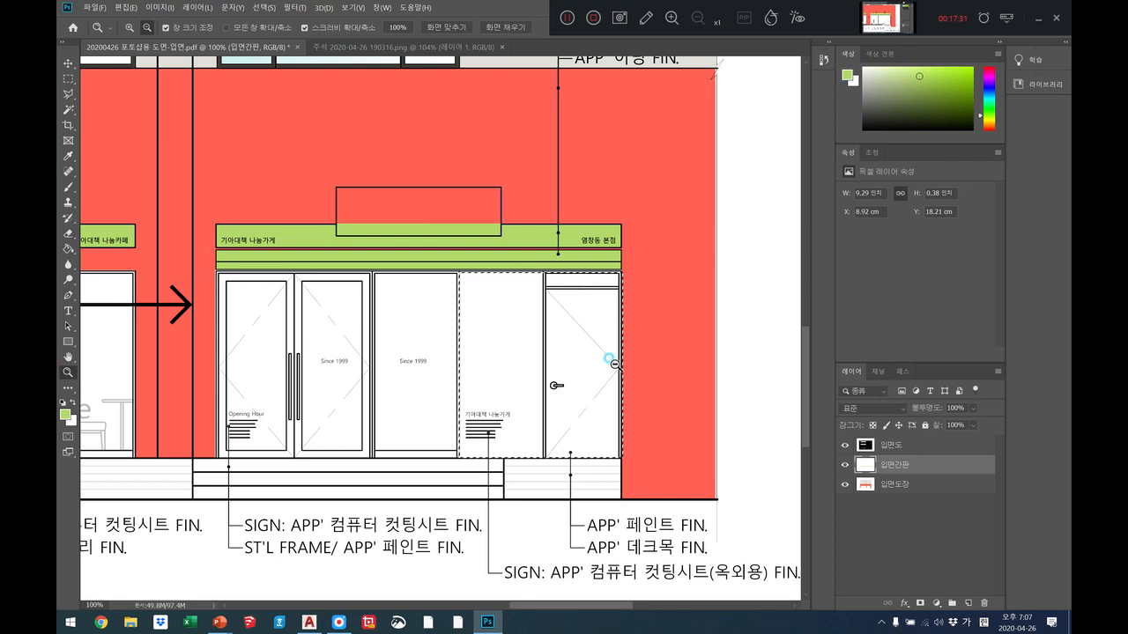
alt+click(609, 360)
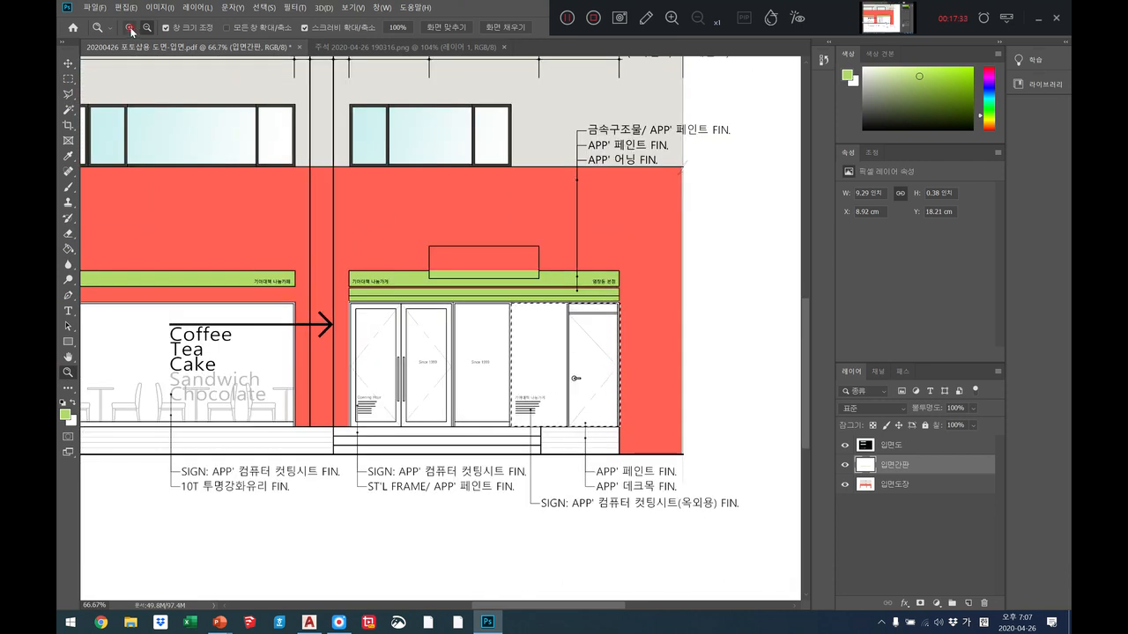
click(573, 410)
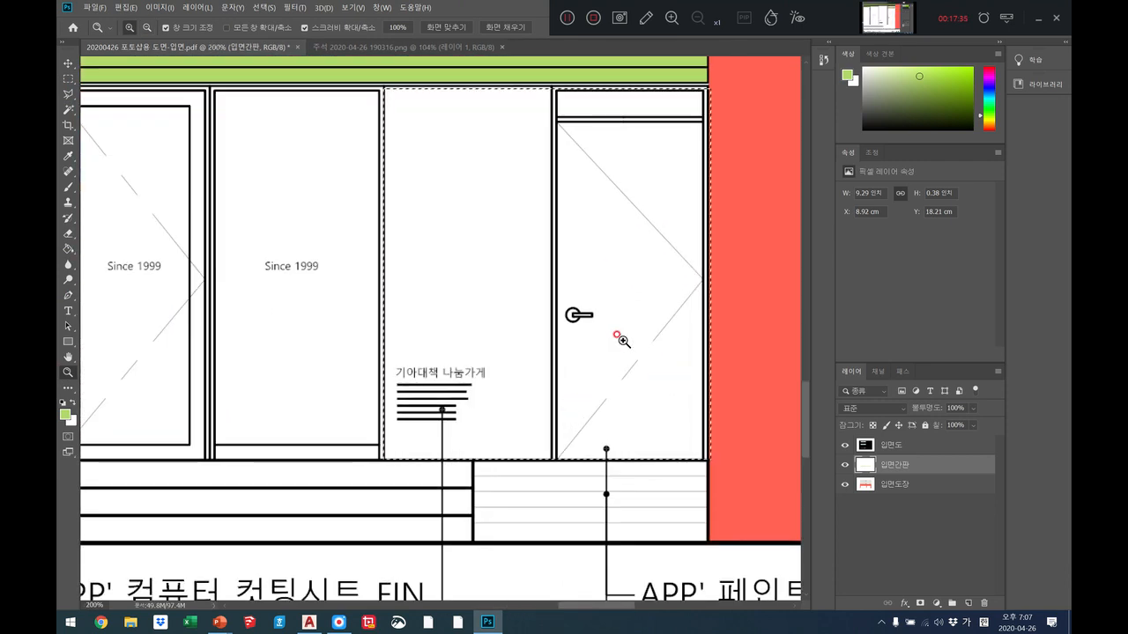
click(68, 78)
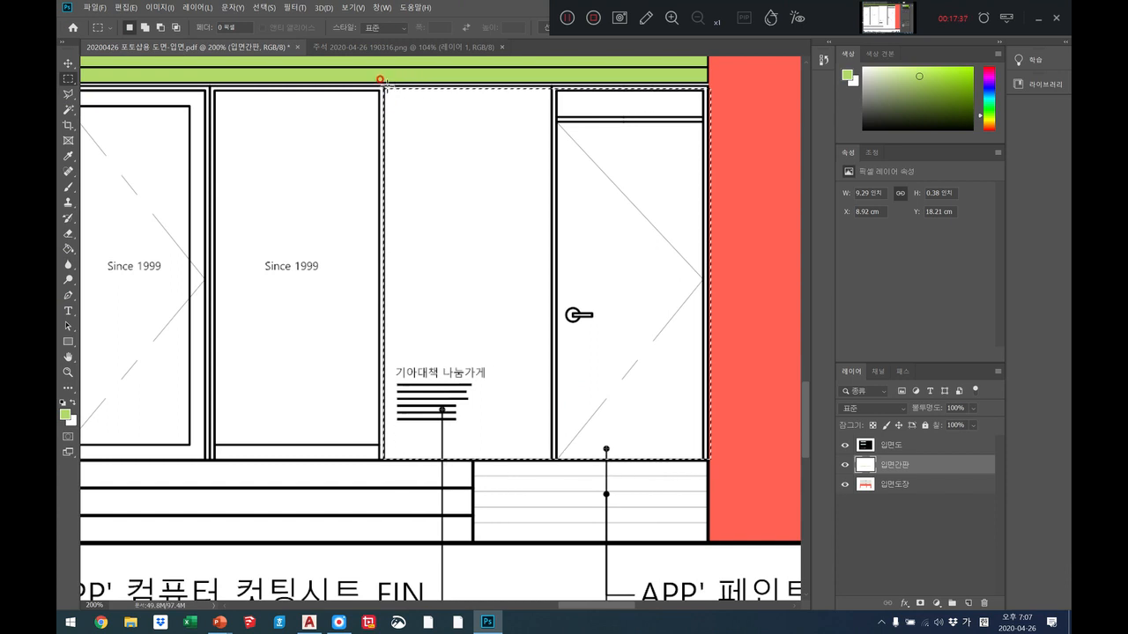
drag(384, 85, 706, 457)
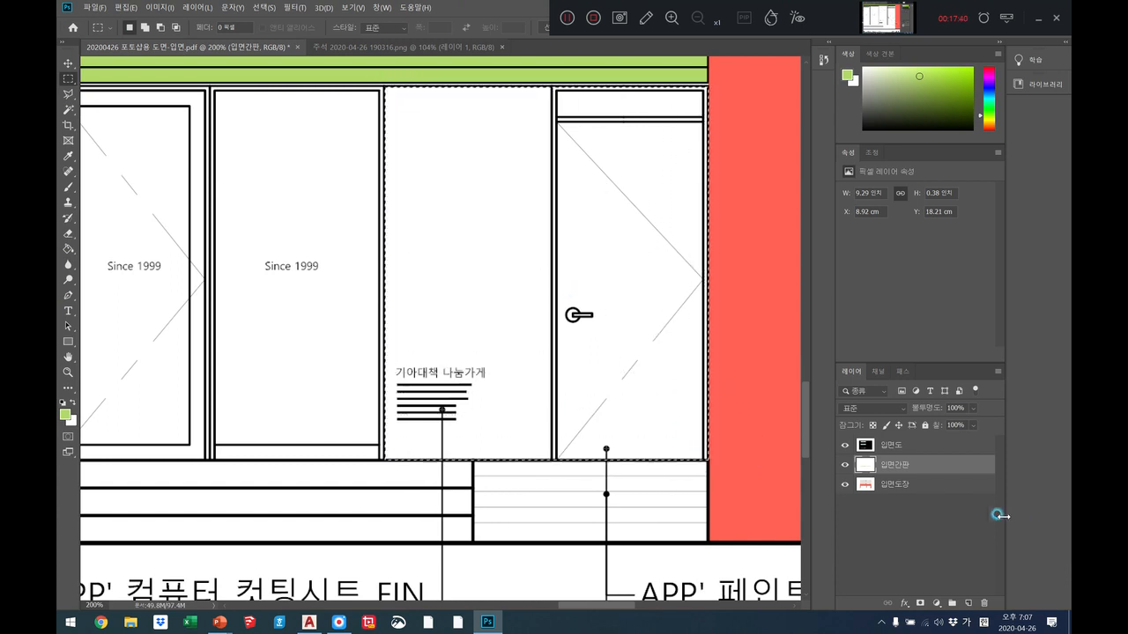
click(914, 485)
click(68, 248)
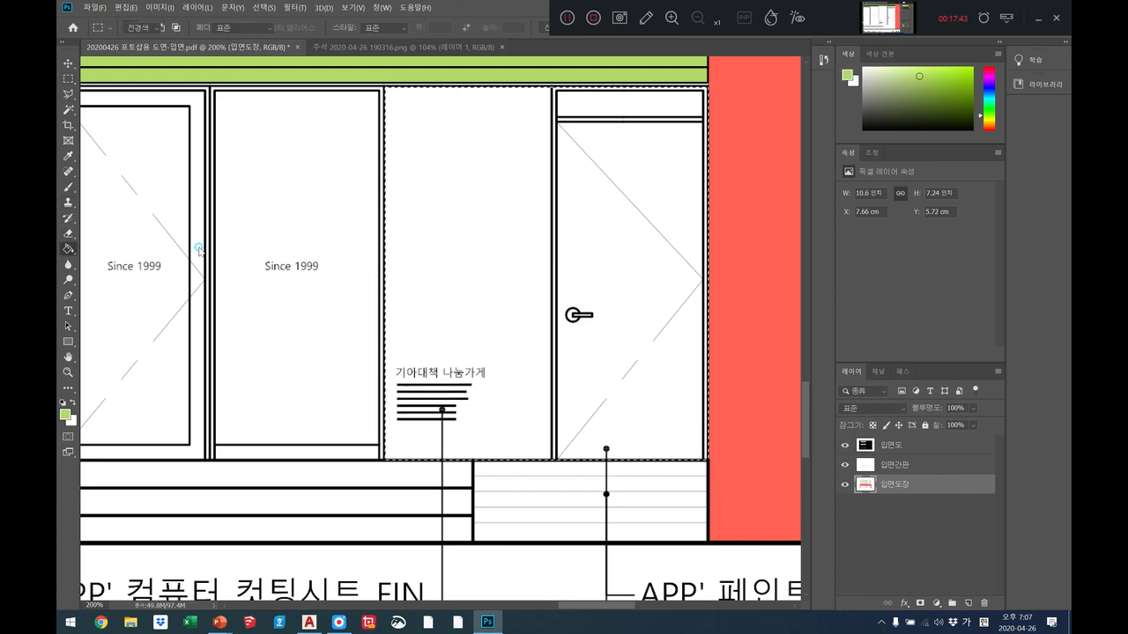
click(492, 243)
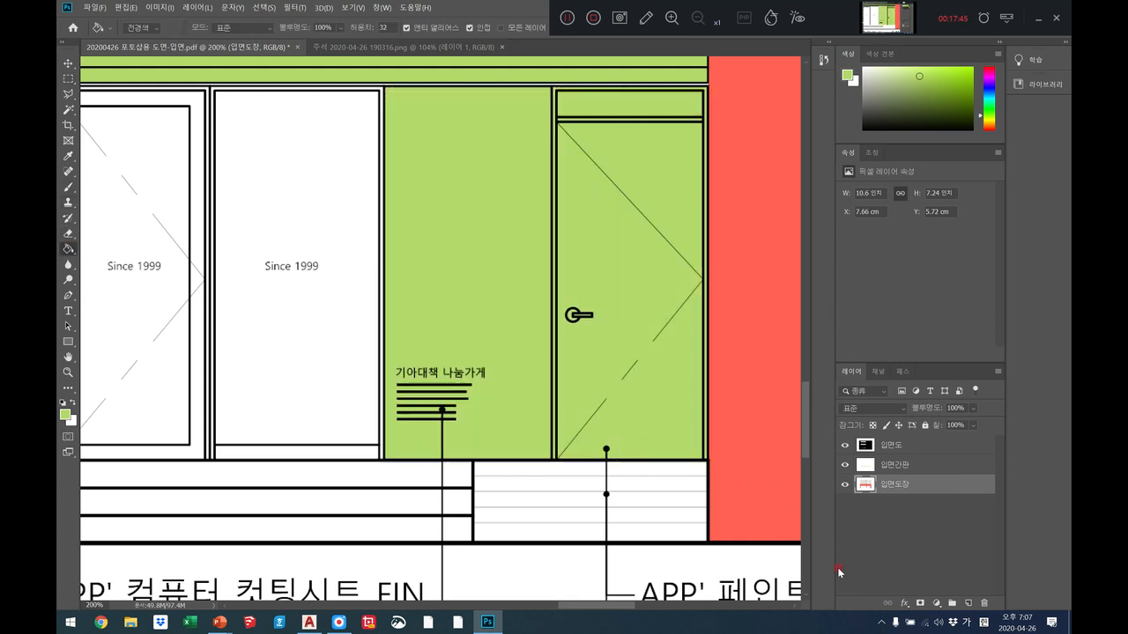
Step: Select the shop's double door and adjoining window area, pick a pale cream color, and fill the selection with it
click(68, 358)
drag(289, 411, 588, 436)
drag(323, 303, 296, 431)
drag(488, 419, 407, 431)
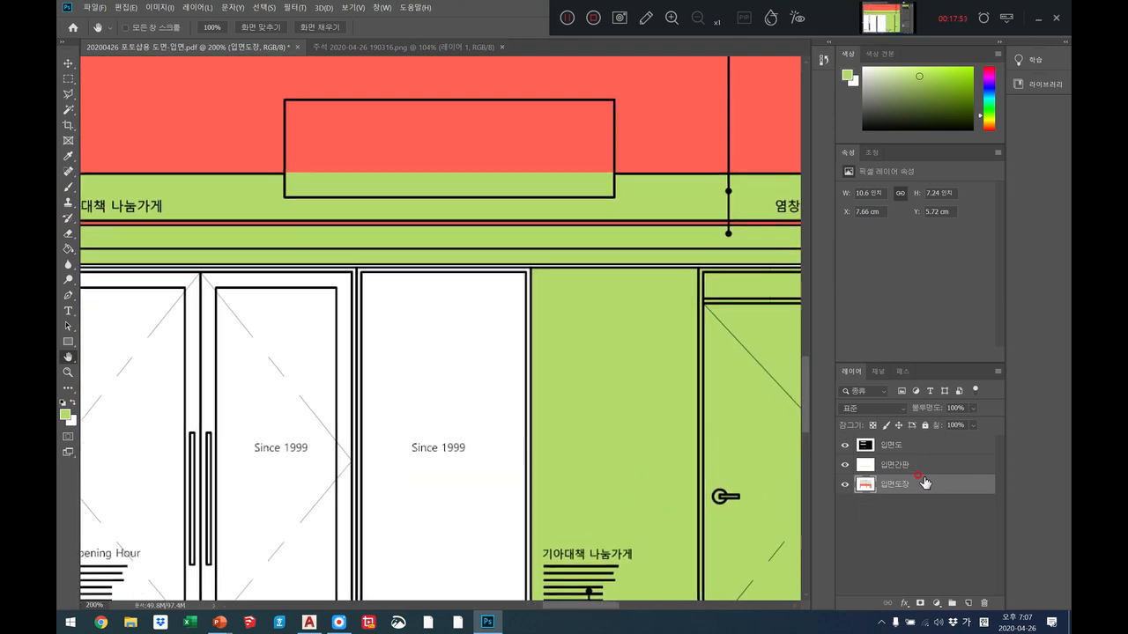
drag(464, 398, 551, 360)
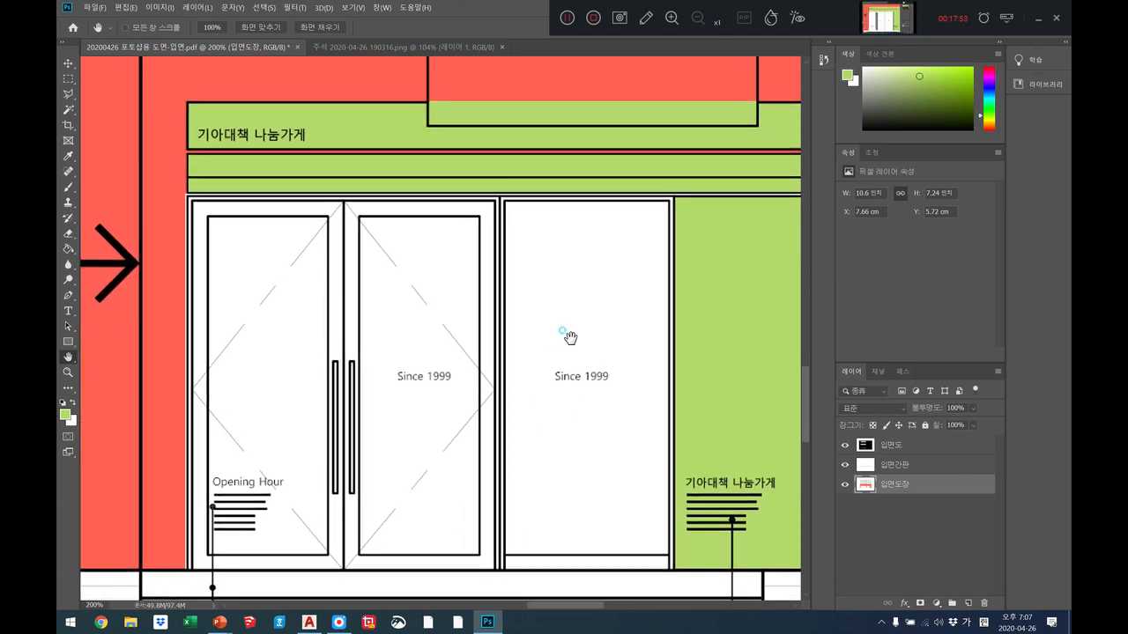
click(68, 78)
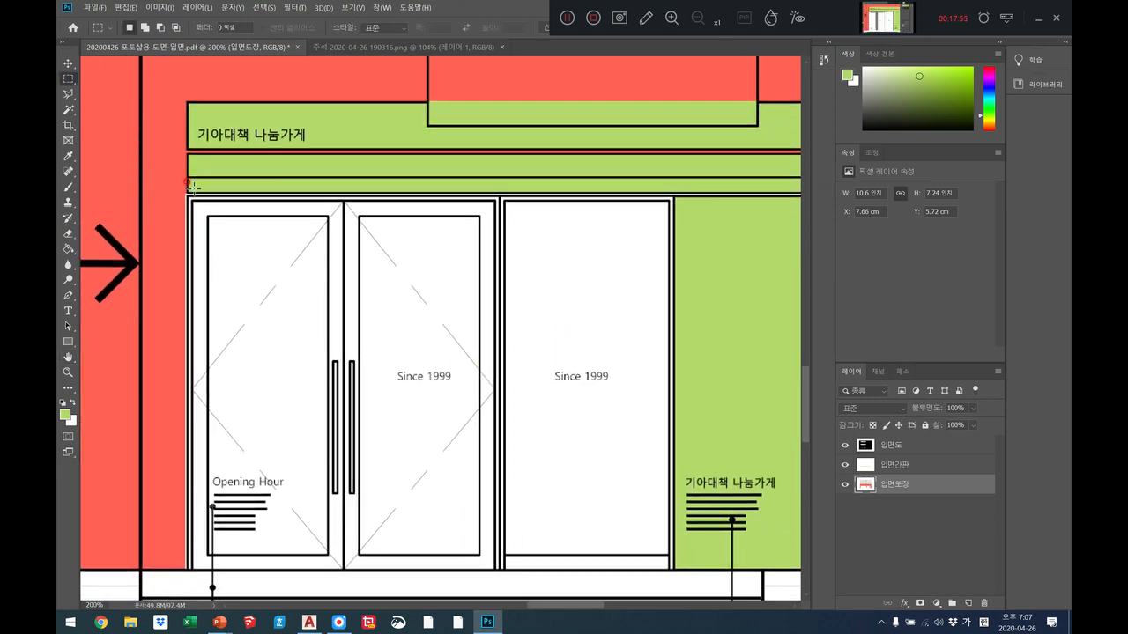
drag(187, 197, 668, 565)
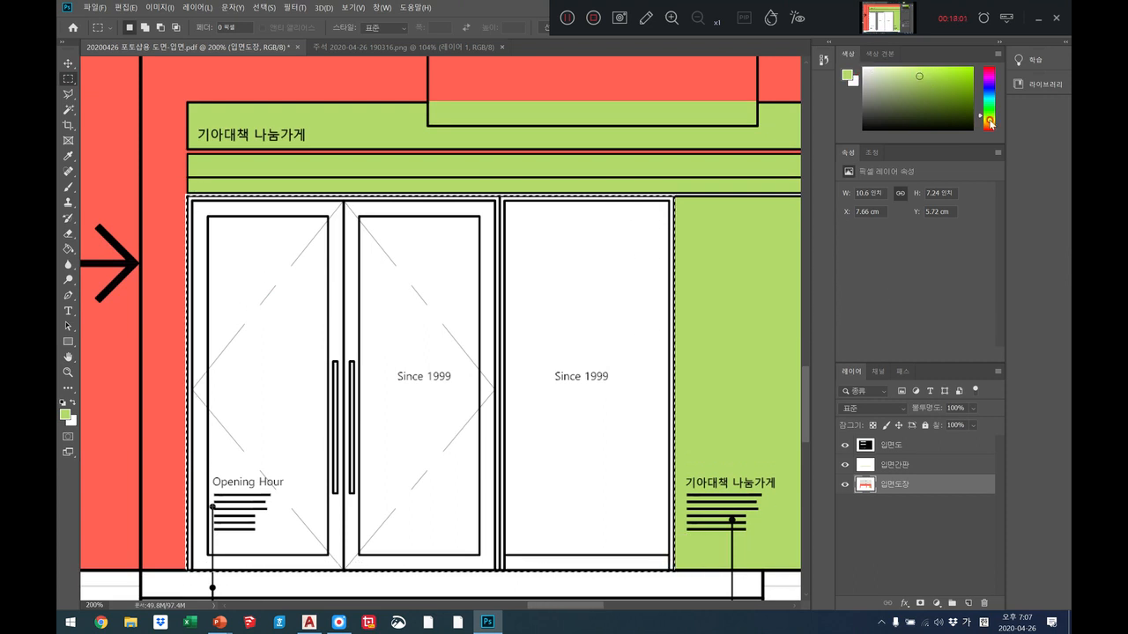
click(995, 121)
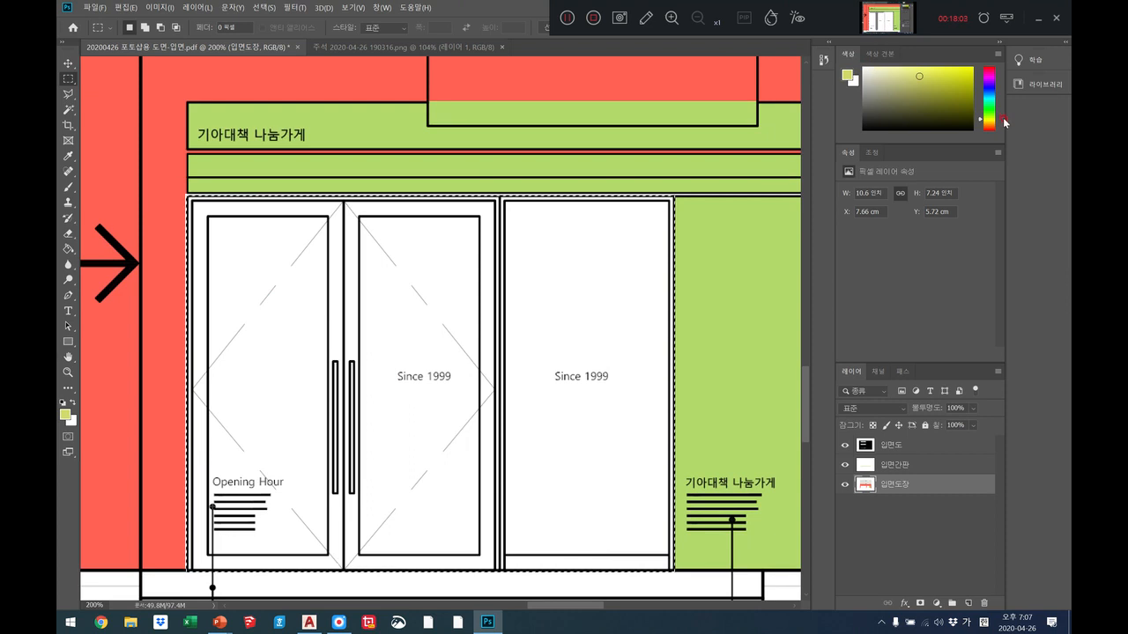
click(991, 120)
click(870, 67)
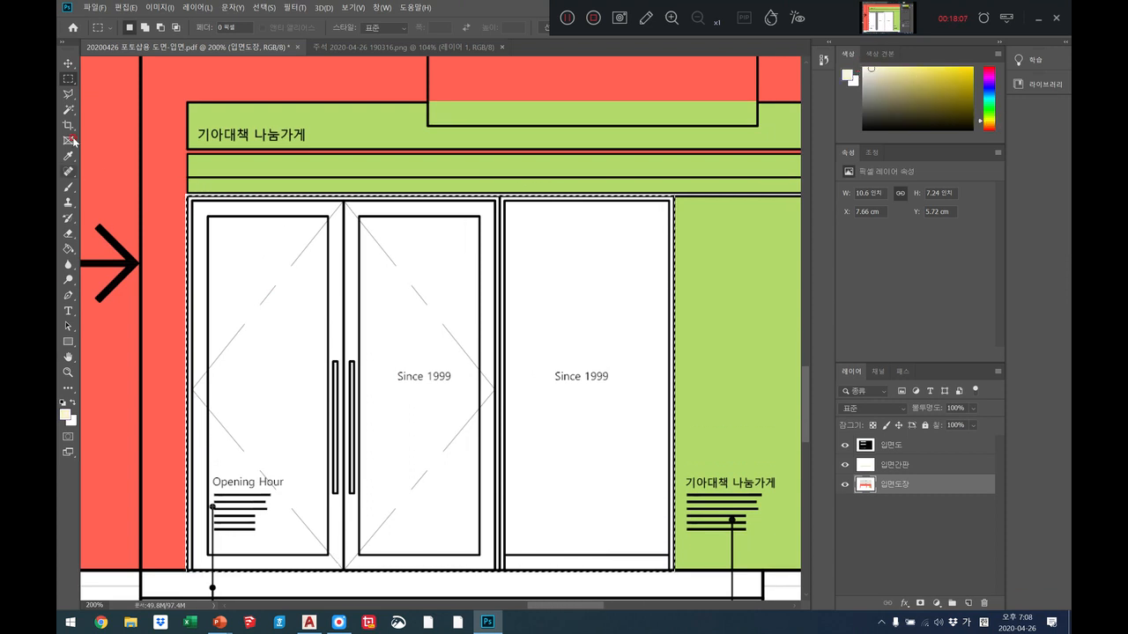
click(69, 248)
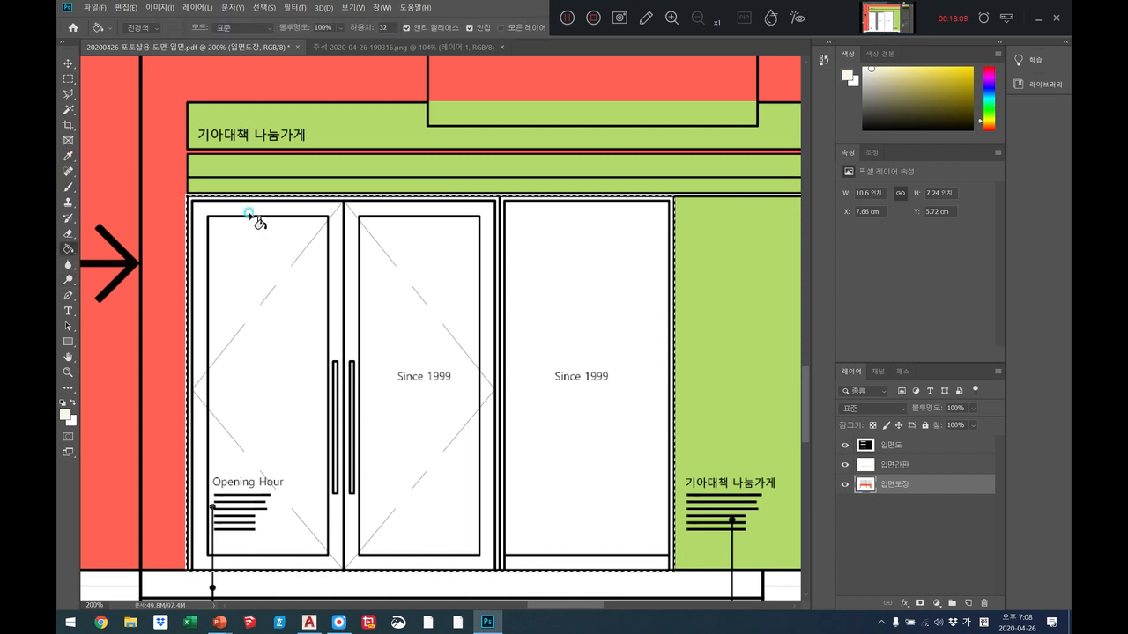
click(249, 214)
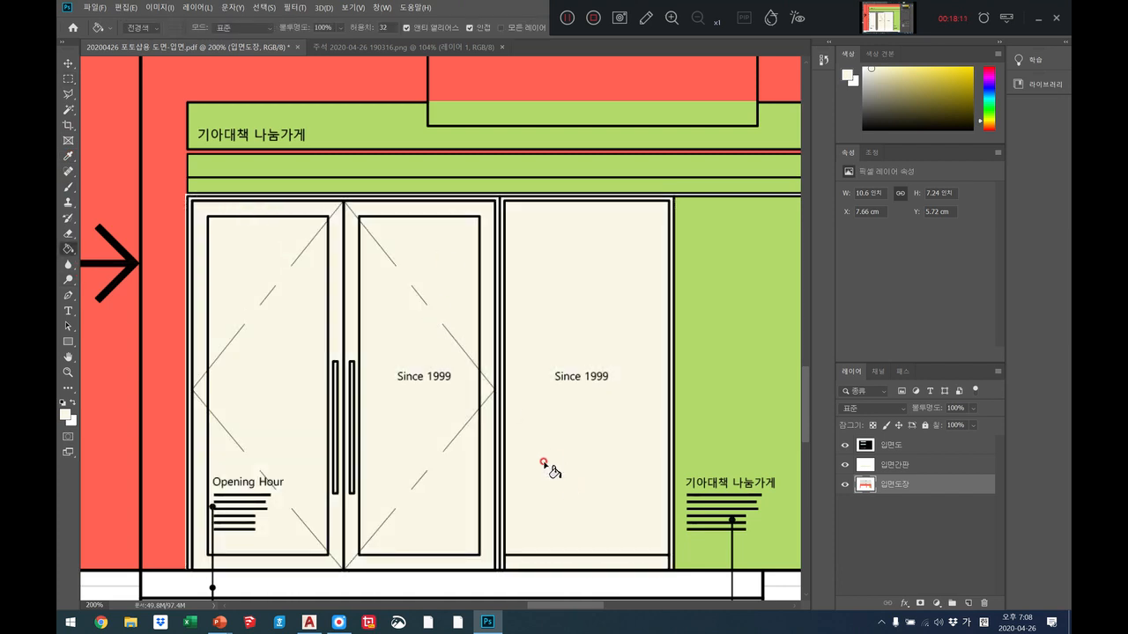
Step: Clear the cream fill from the two door glass panes and the adjoining window pane, leaving only the frames colored
click(65, 79)
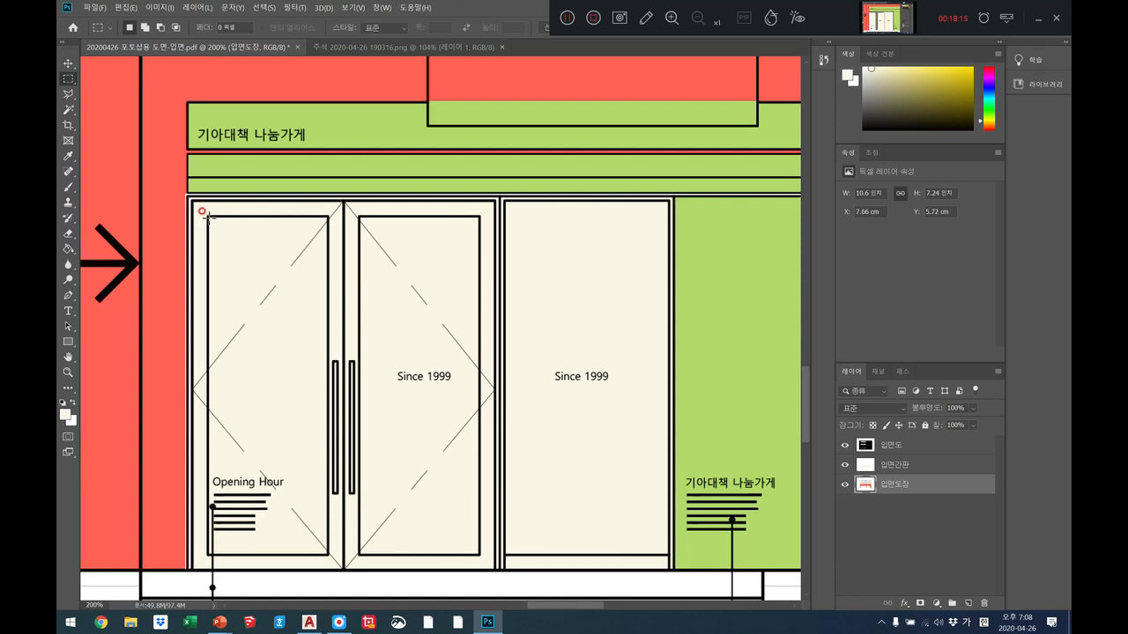
drag(208, 215, 327, 555)
key(alt+Delete)
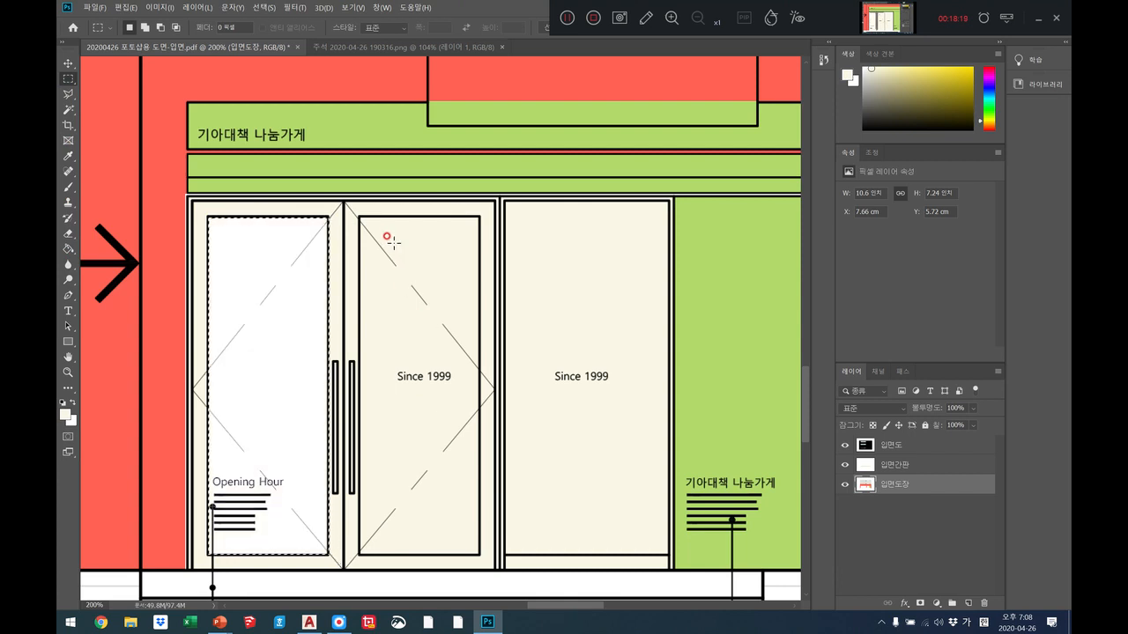
drag(359, 217, 478, 553)
key(alt+Delete)
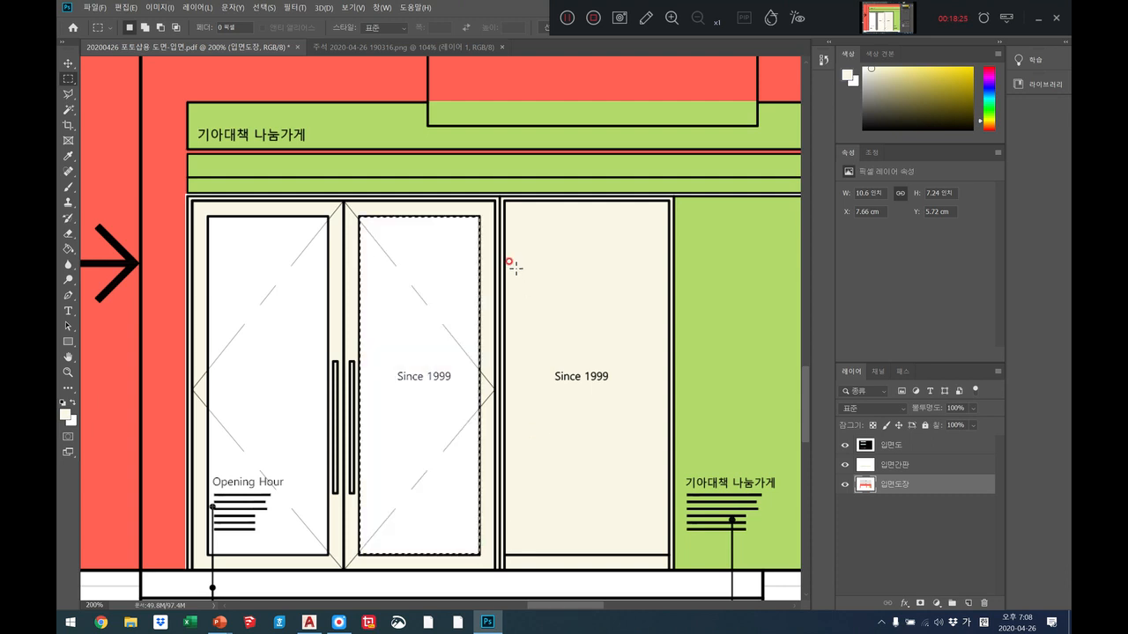
drag(498, 195, 664, 548)
key(alt+Delete)
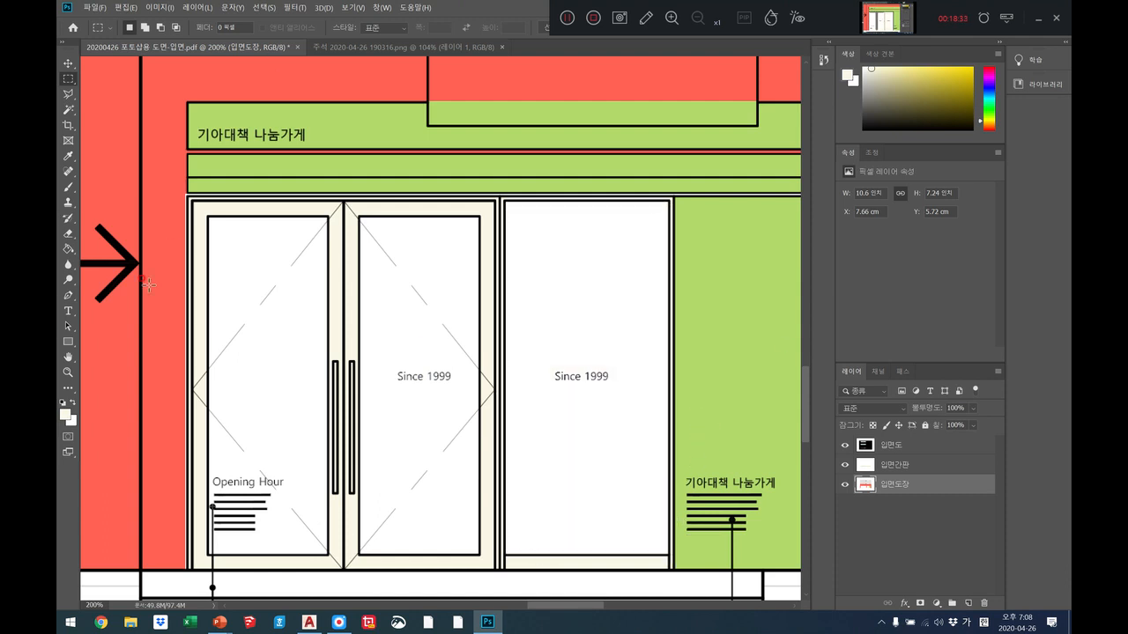
Step: Create a new layer directly above the 입면도장 layer
click(68, 372)
right_click(240, 361)
click(255, 364)
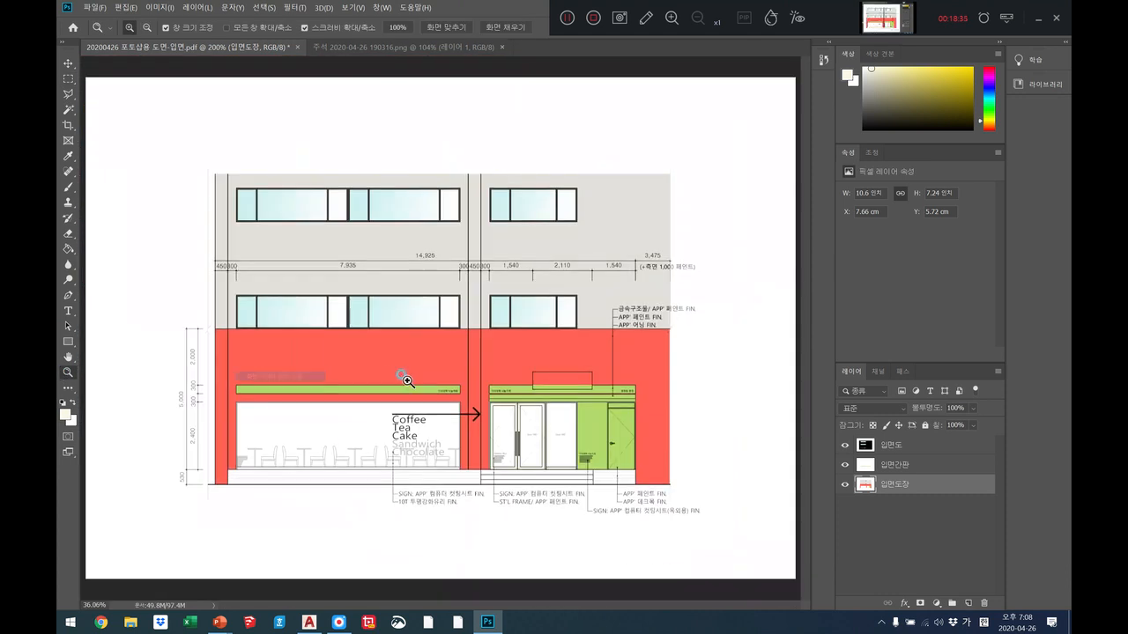
click(685, 419)
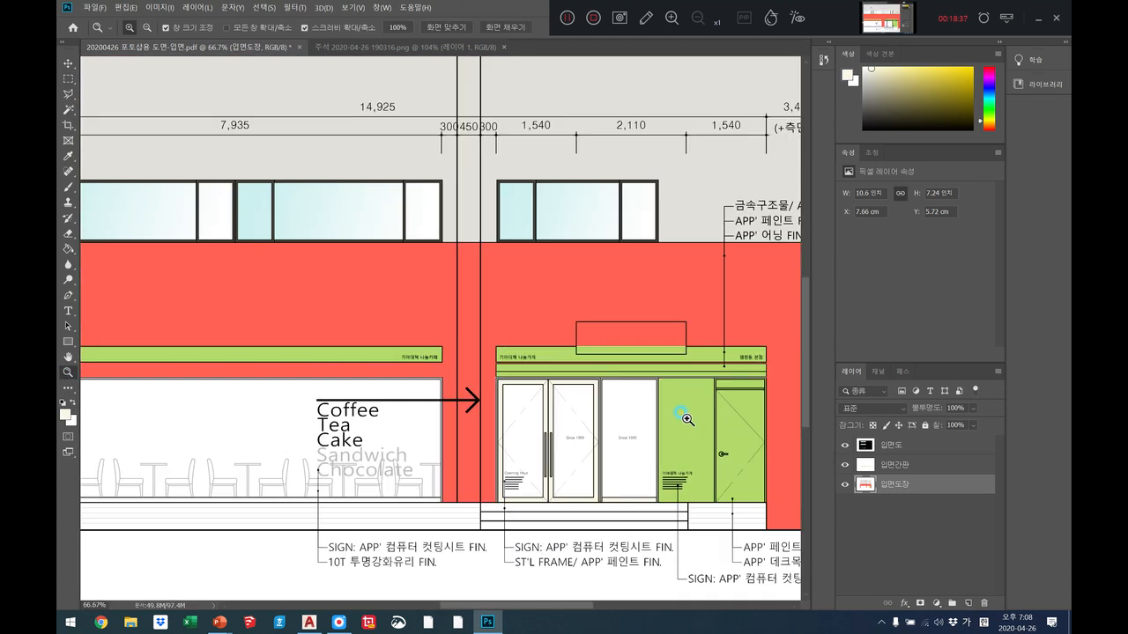
click(684, 418)
click(680, 16)
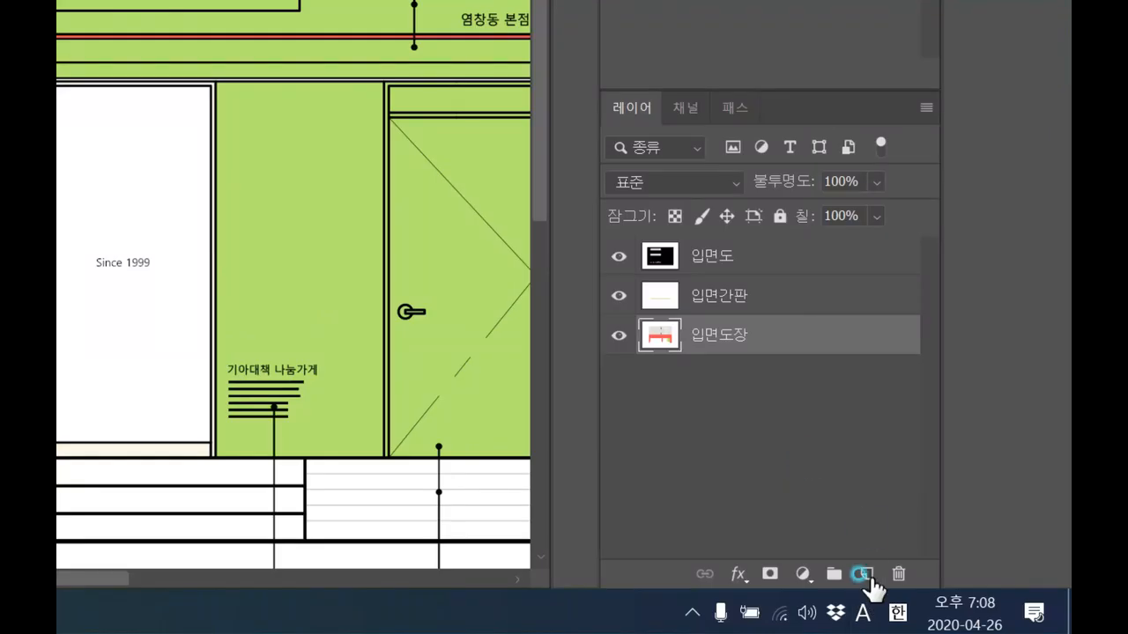
click(864, 612)
click(865, 574)
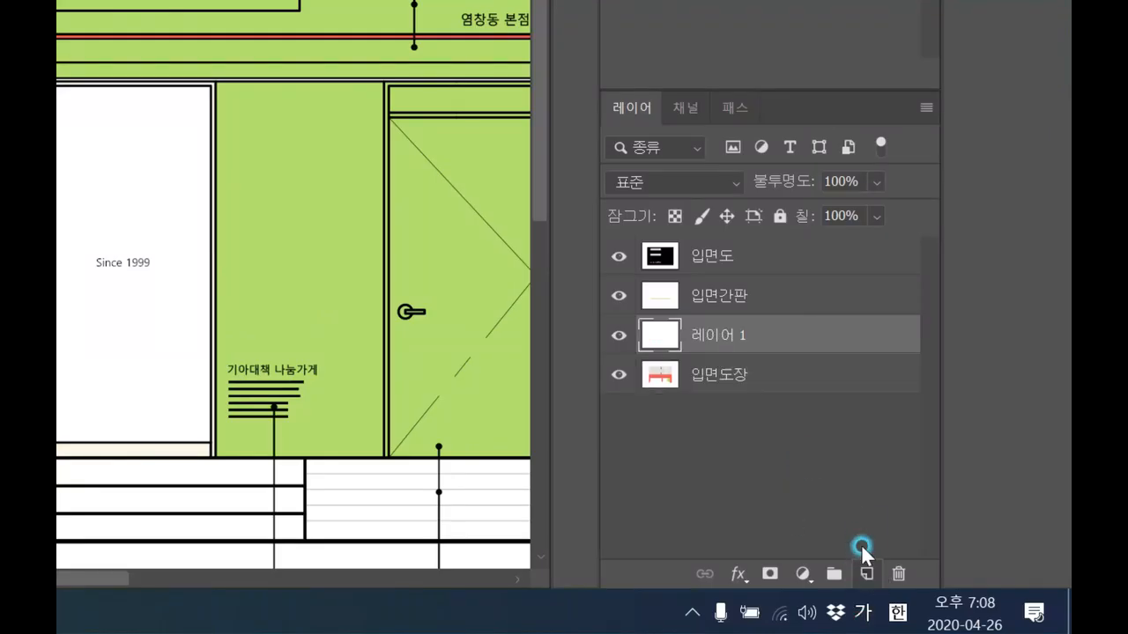
Step: Rename the new layer 입면간판2 and move it above the 입면간판 layer
click(772, 321)
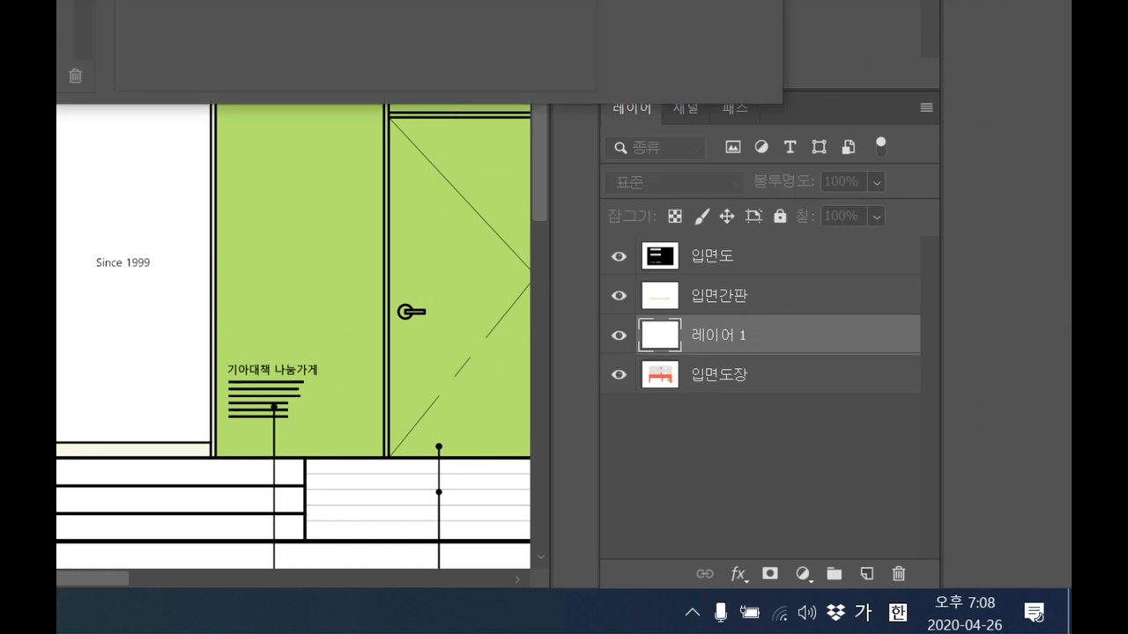
key(Escape)
double_click(720, 337)
text(ㅇ)
text(입면가)
text(판2)
click(897, 310)
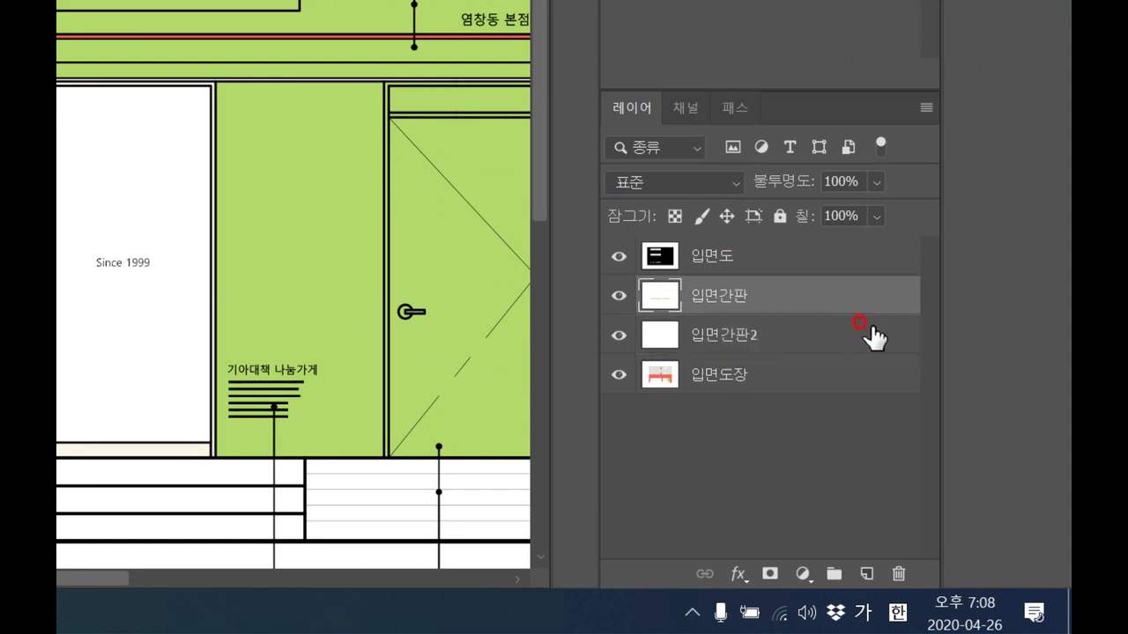
click(839, 319)
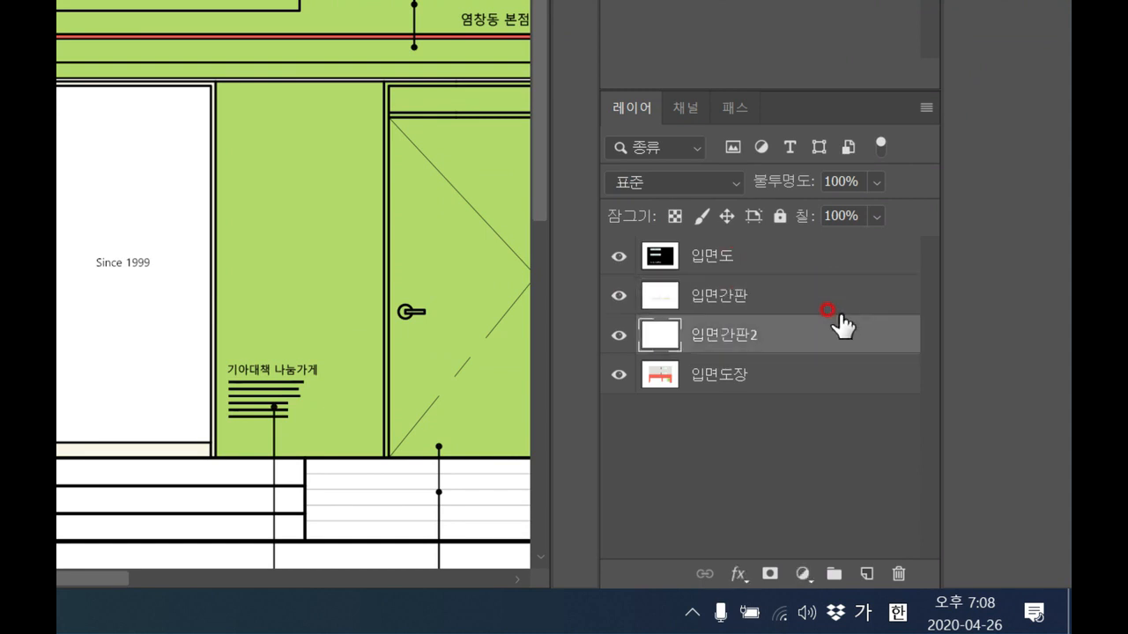
drag(835, 328, 811, 291)
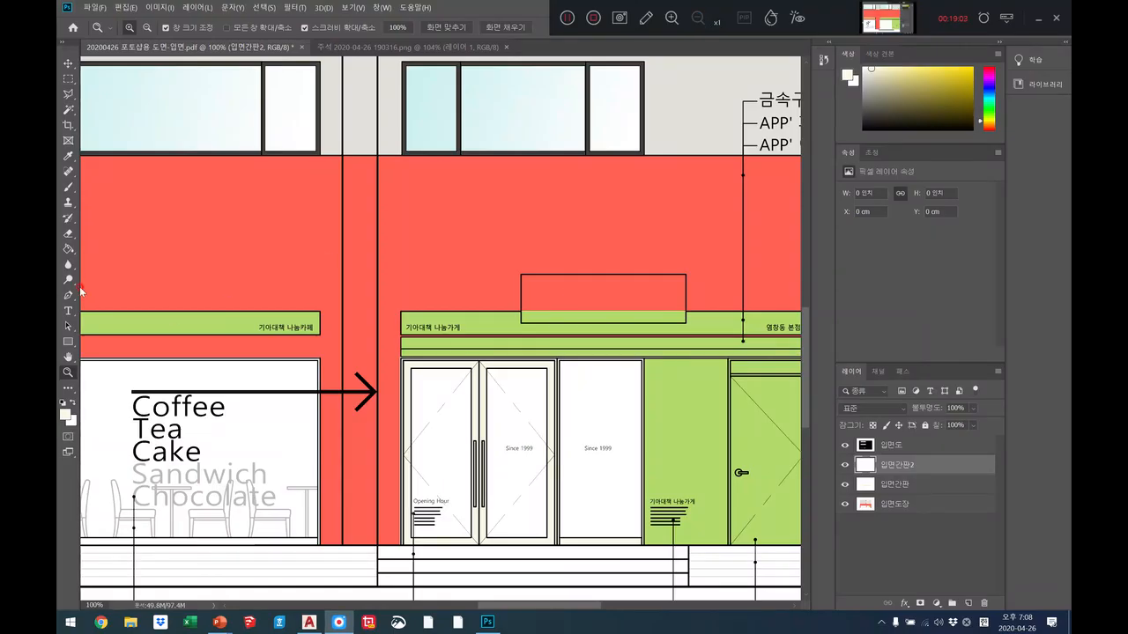
Step: Select the rectangular sign box overlapping the shop's sign band, fill it with the pale cream on the 입면간판2 layer, and deselect
click(67, 81)
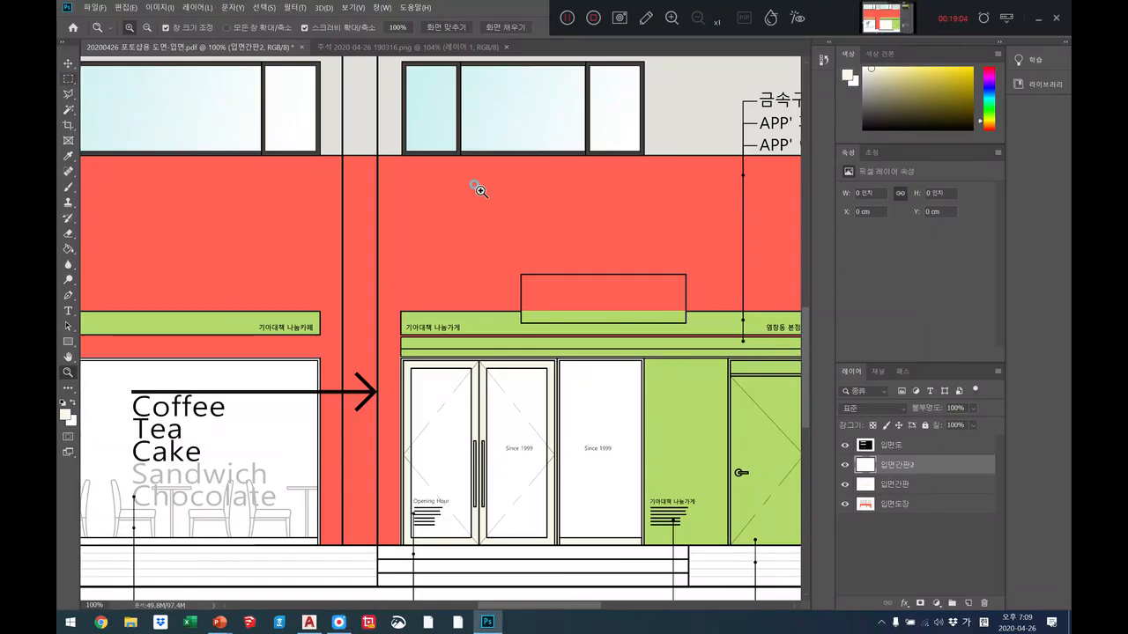
click(69, 80)
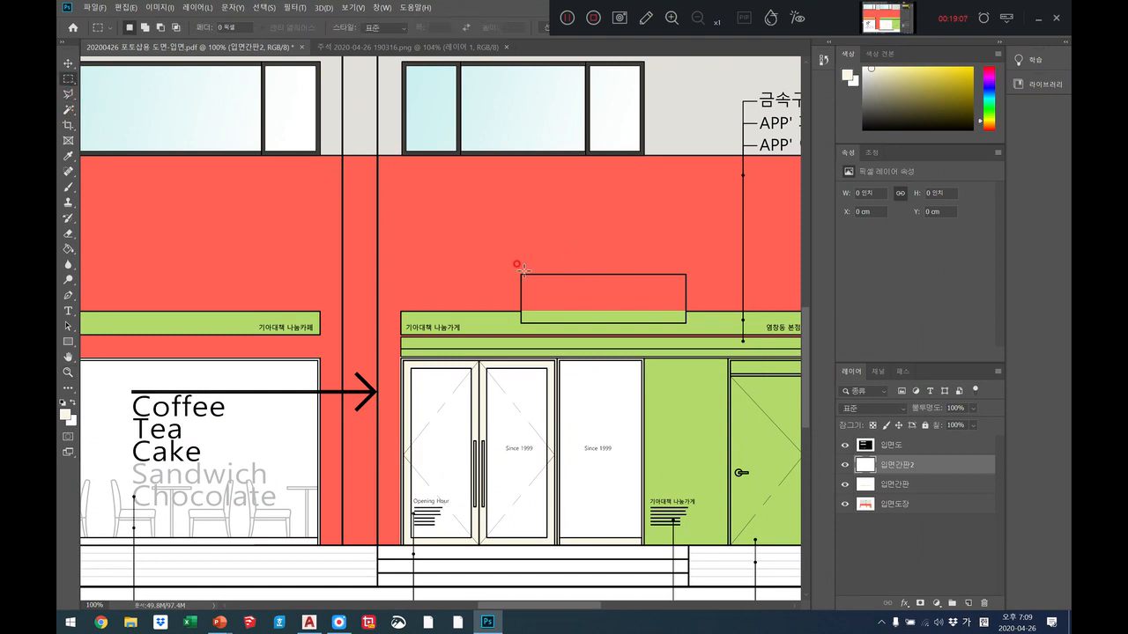
drag(520, 274, 686, 322)
click(68, 250)
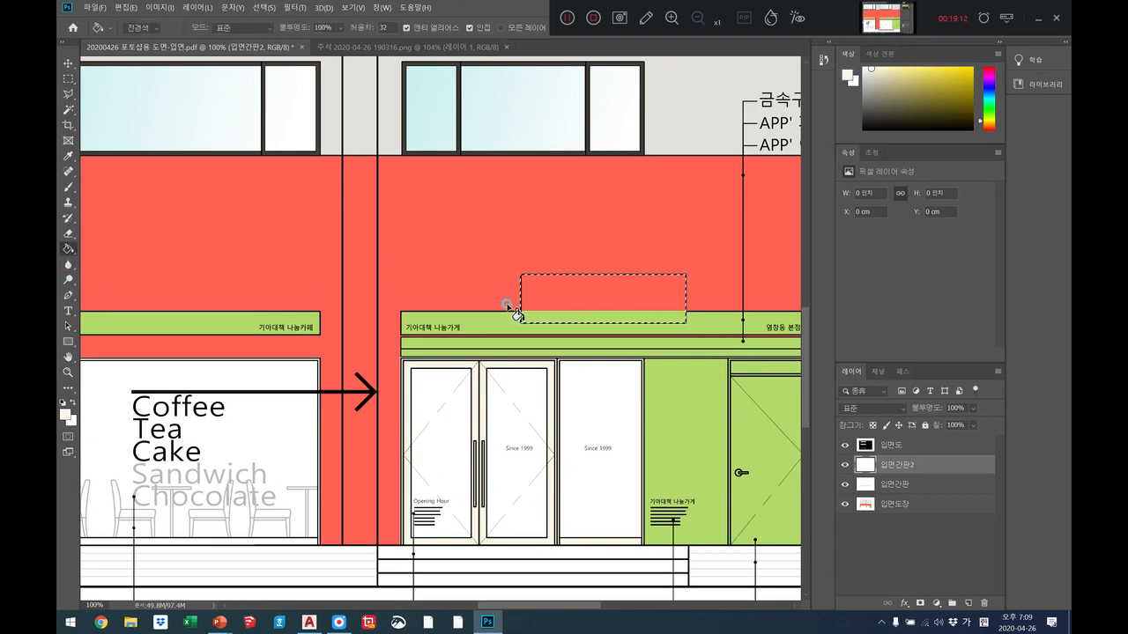
click(594, 318)
key(ctrl+d)
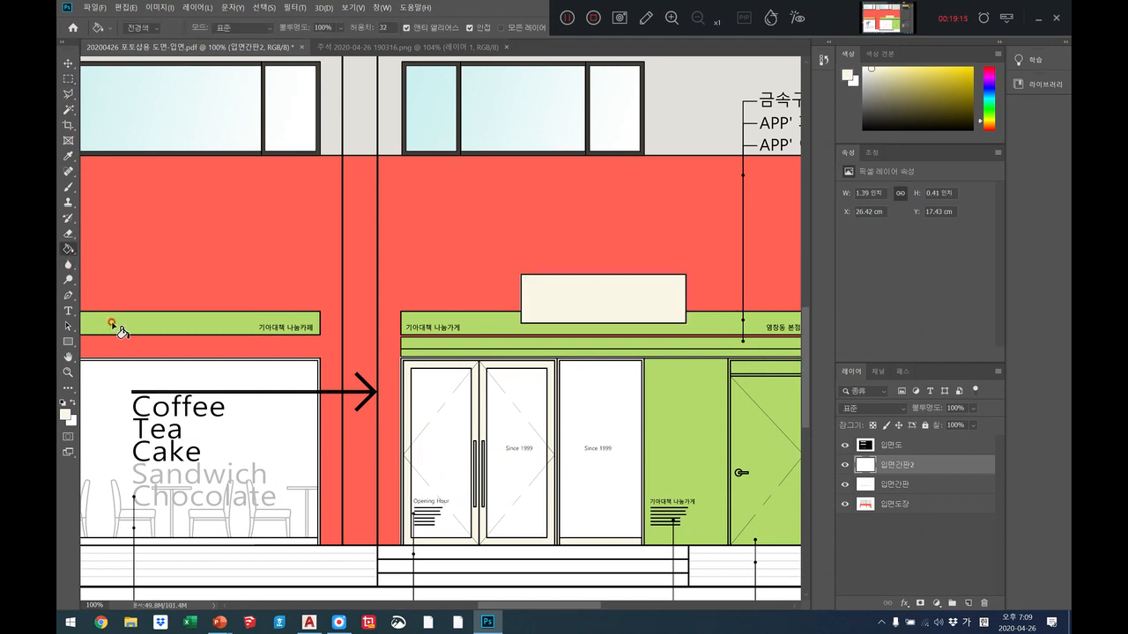
key(z)
right_click(219, 353)
click(233, 360)
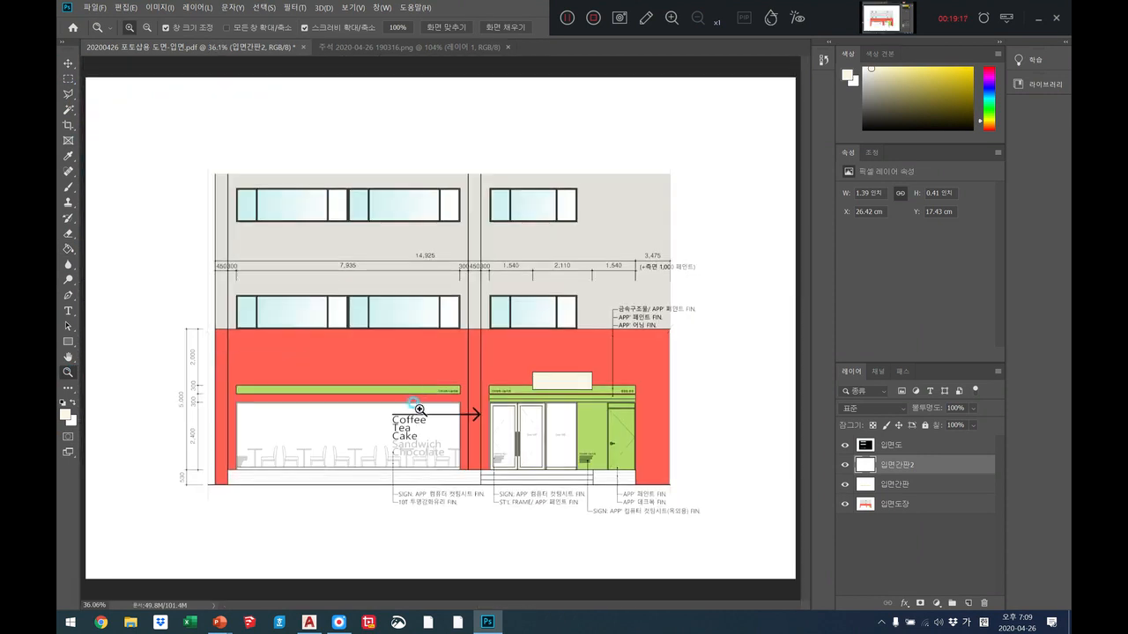
click(368, 473)
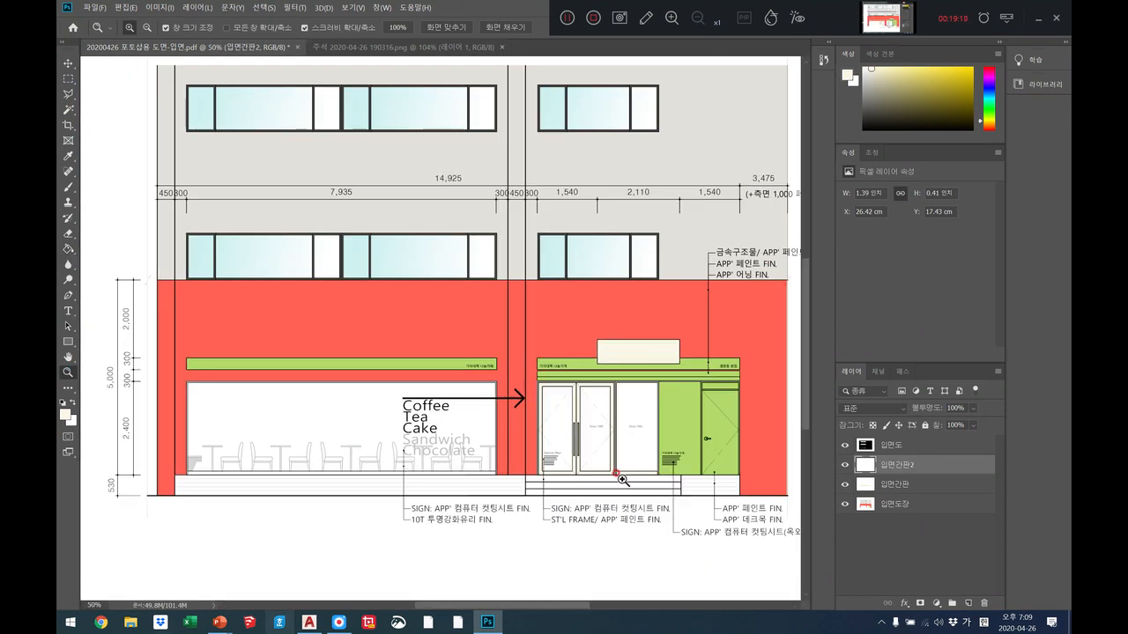